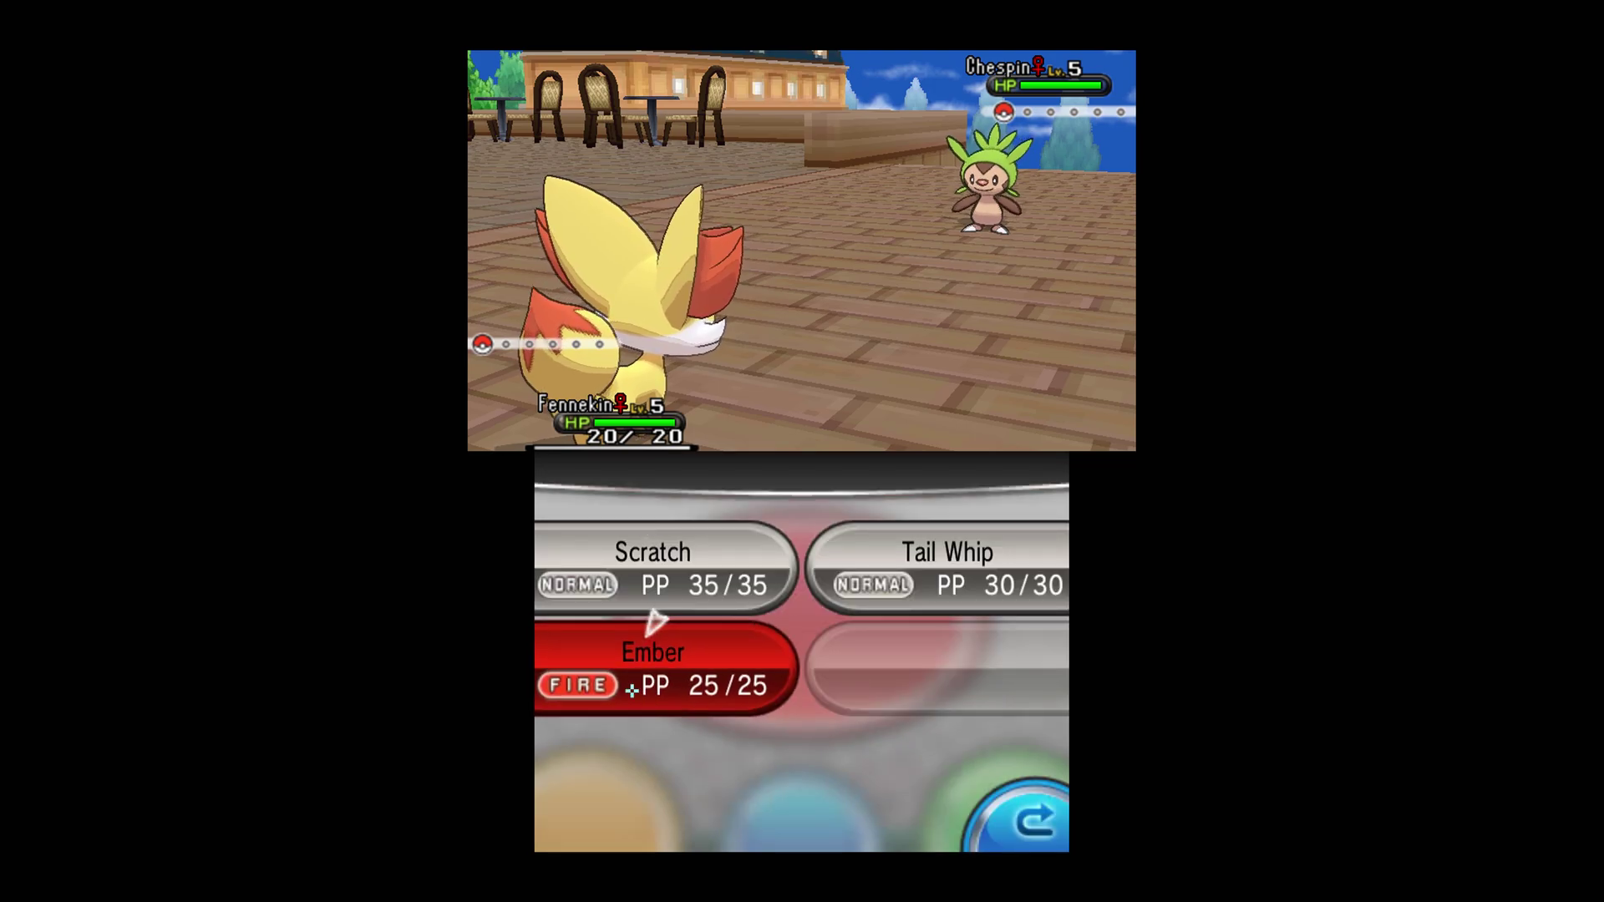
- Attack the opposing Chespin with Fennekin's Ember and choose to fight again on the following turn
click(631, 690)
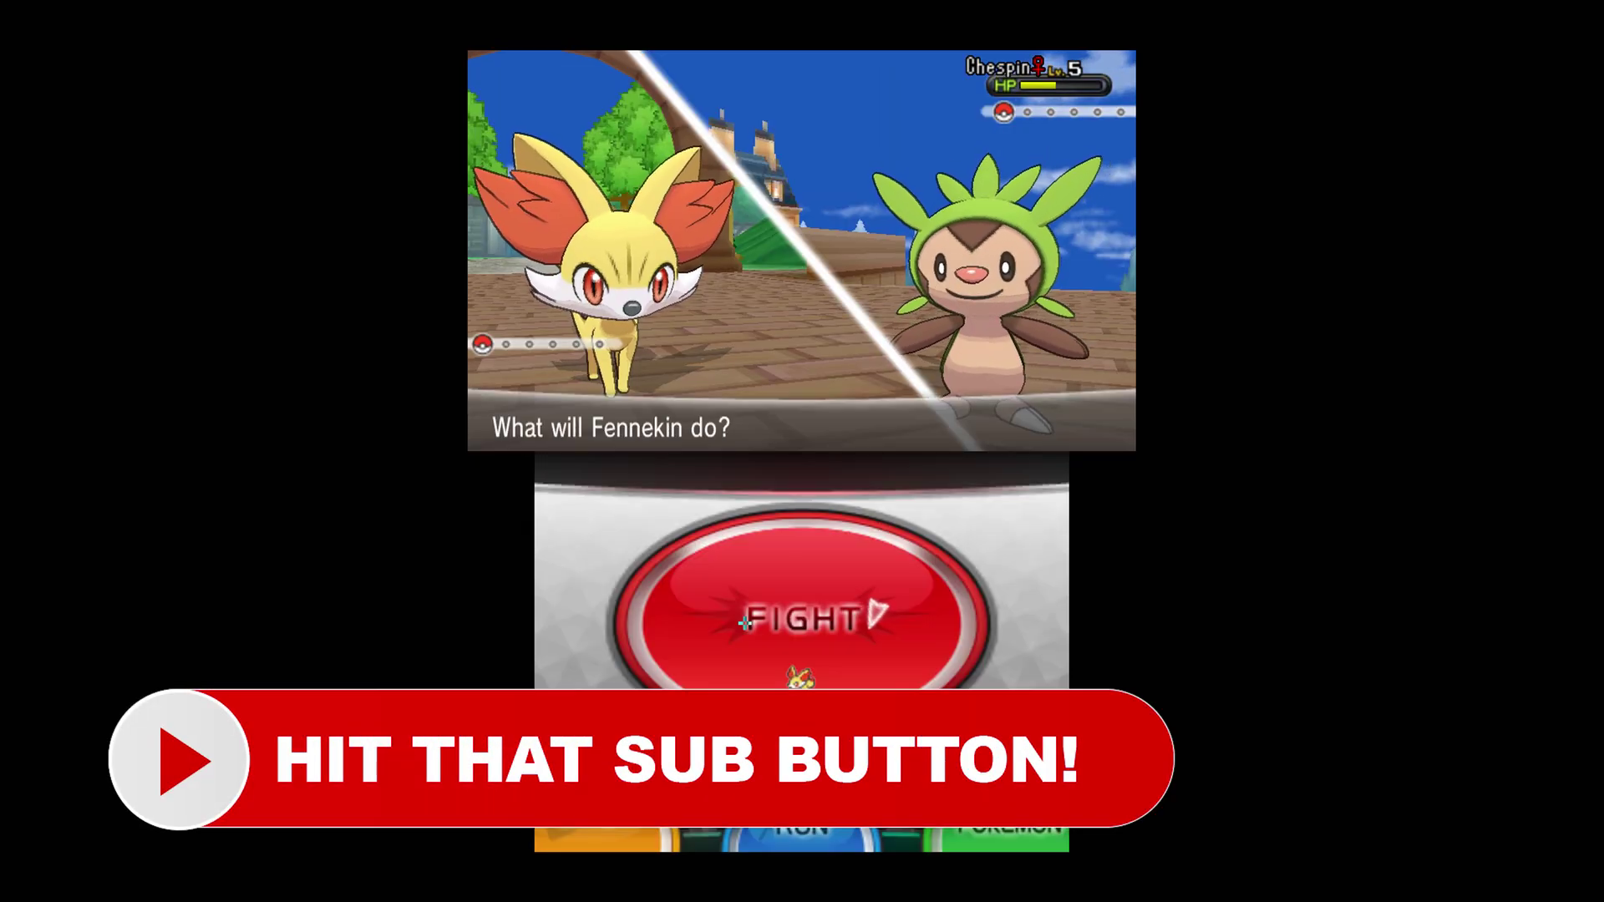
click(744, 623)
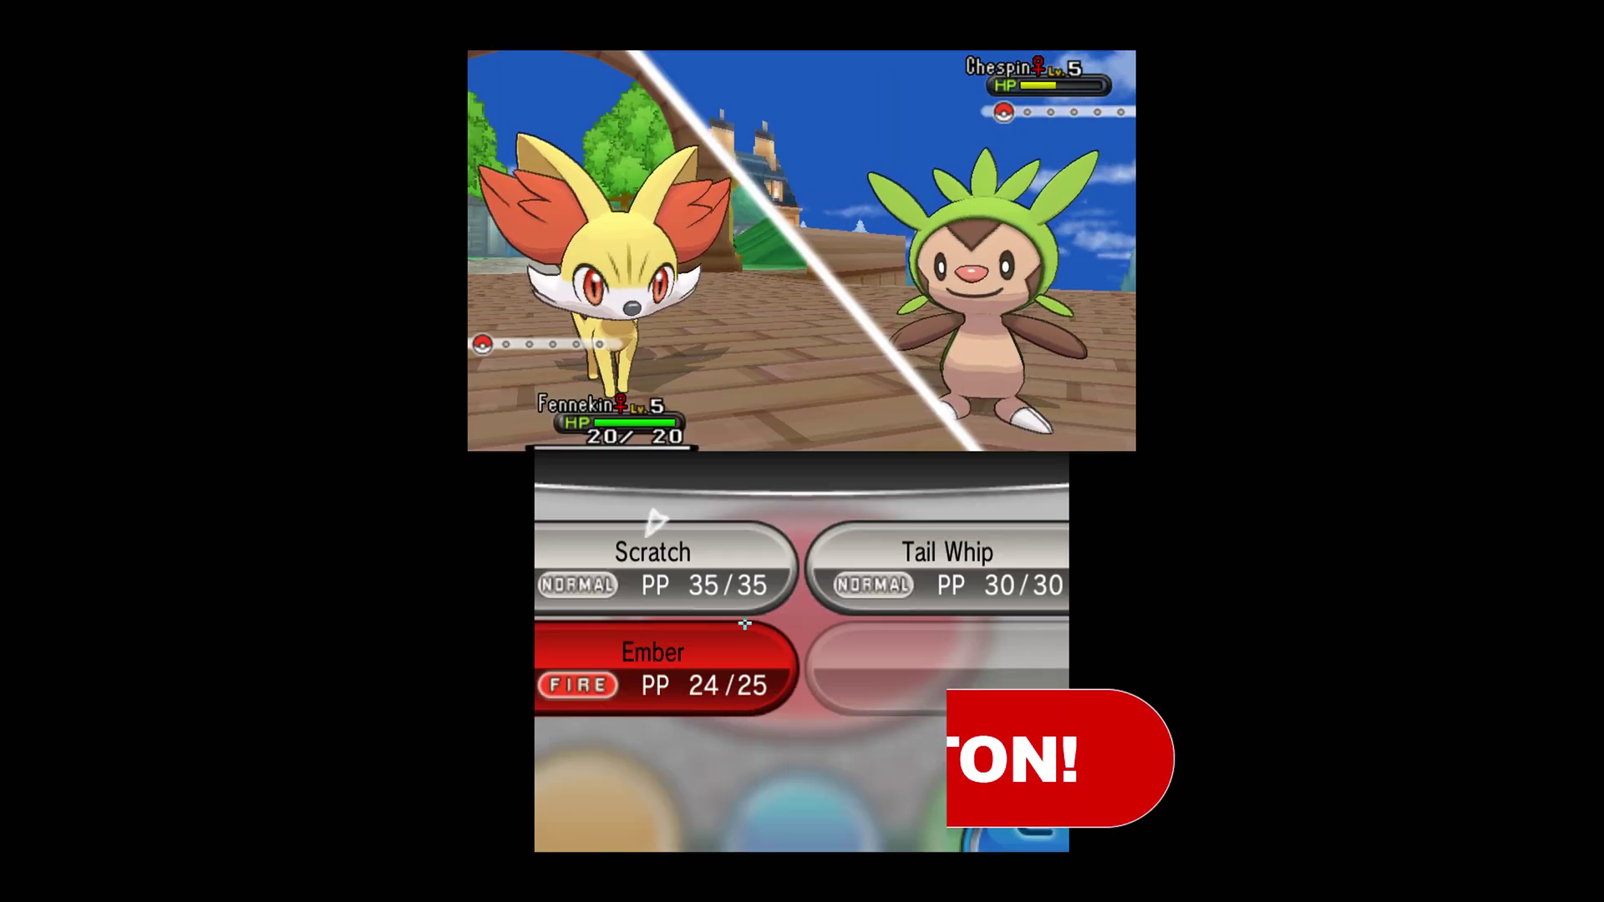
click(745, 623)
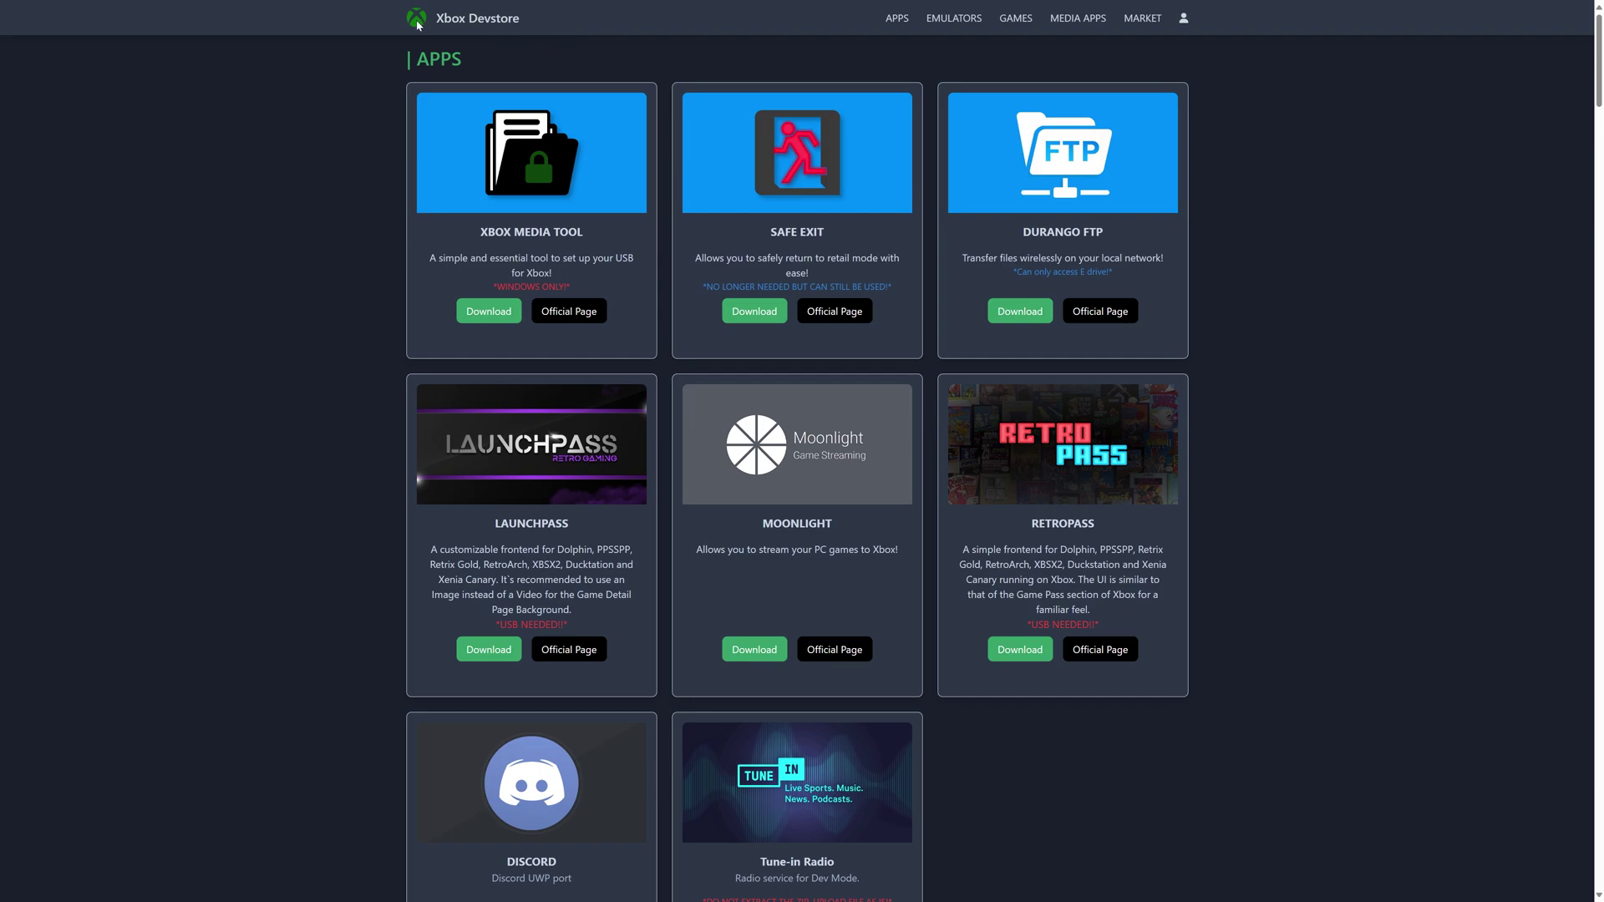
- Download the Citra Alpha (RetroArch) build from the Xbox Devstore site using its direct download option
scroll(368, 167, down, 10)
scroll(372, 203, down, 12)
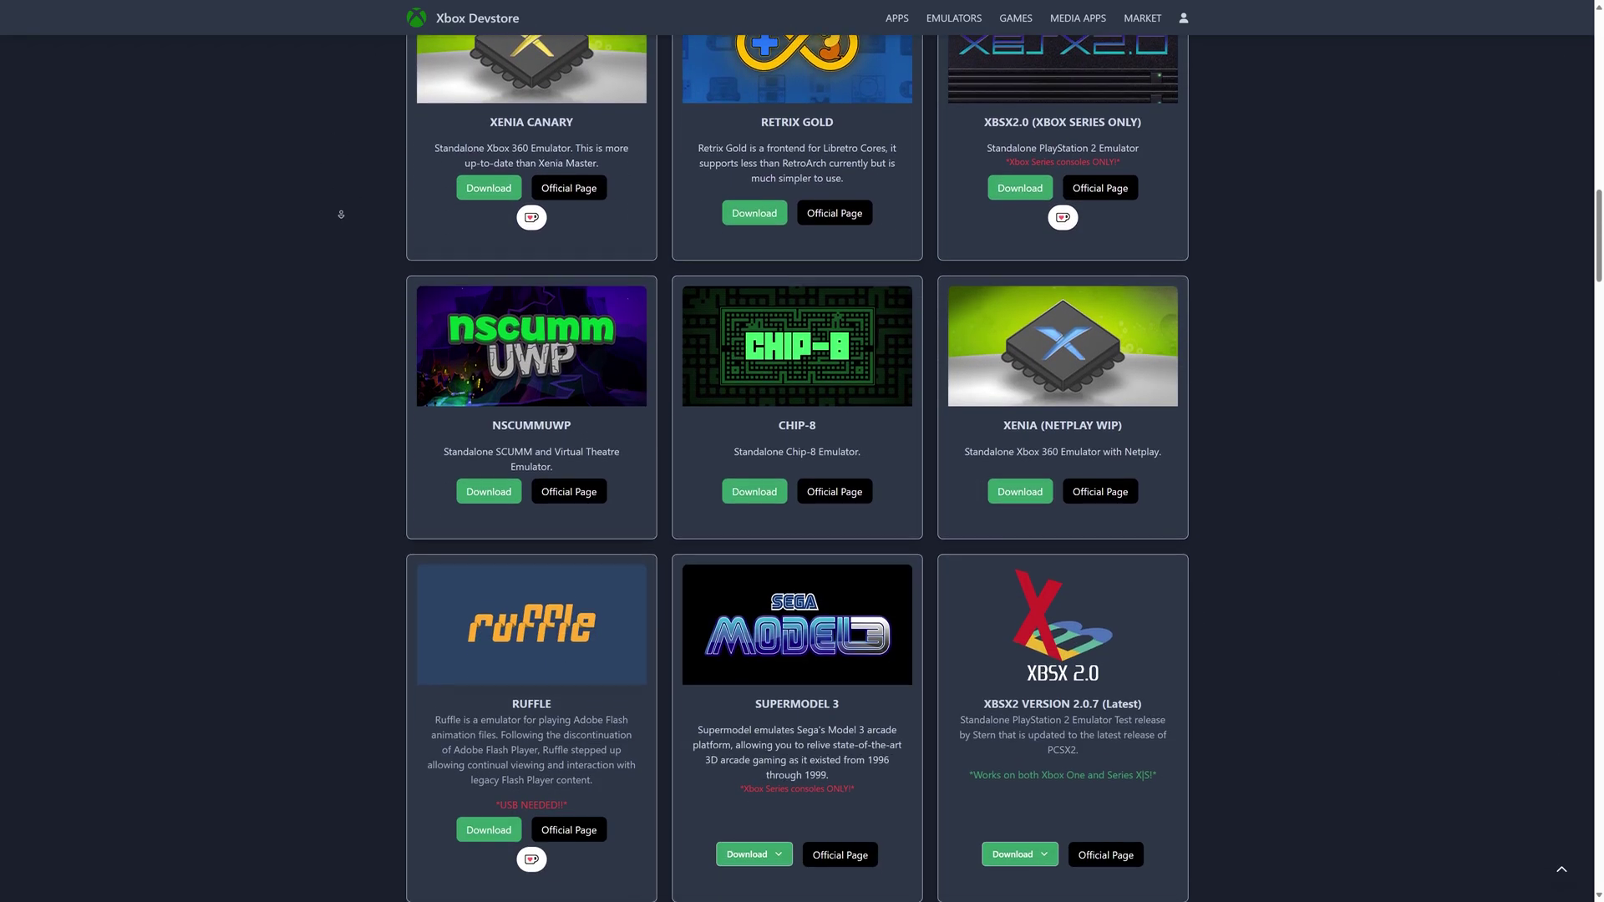
scroll(341, 231, down, 5)
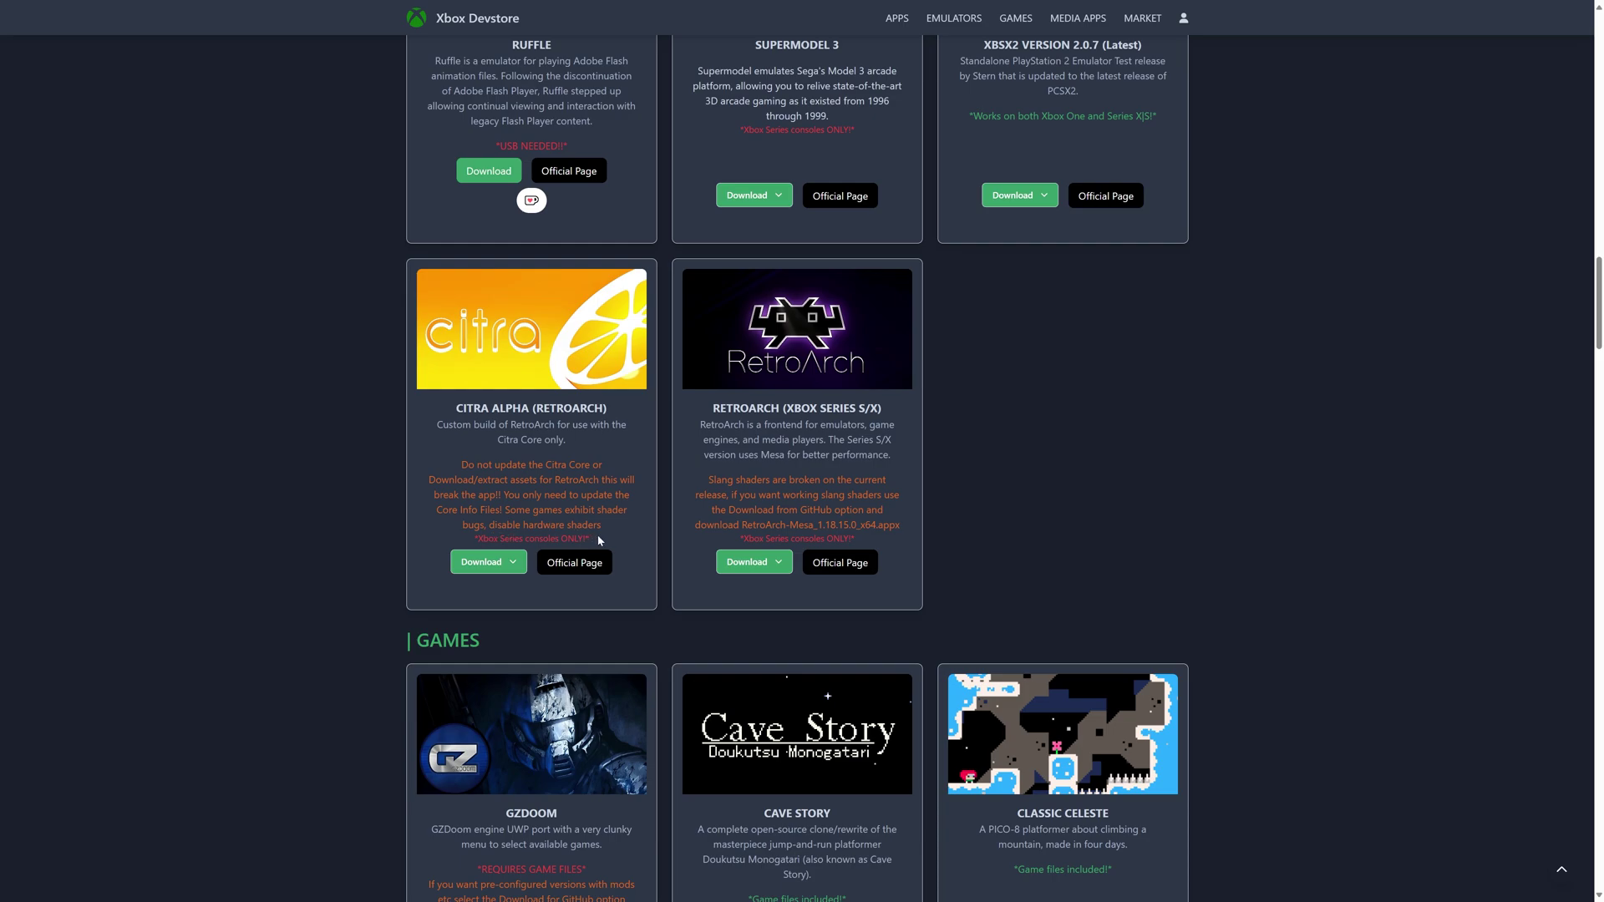
click(488, 561)
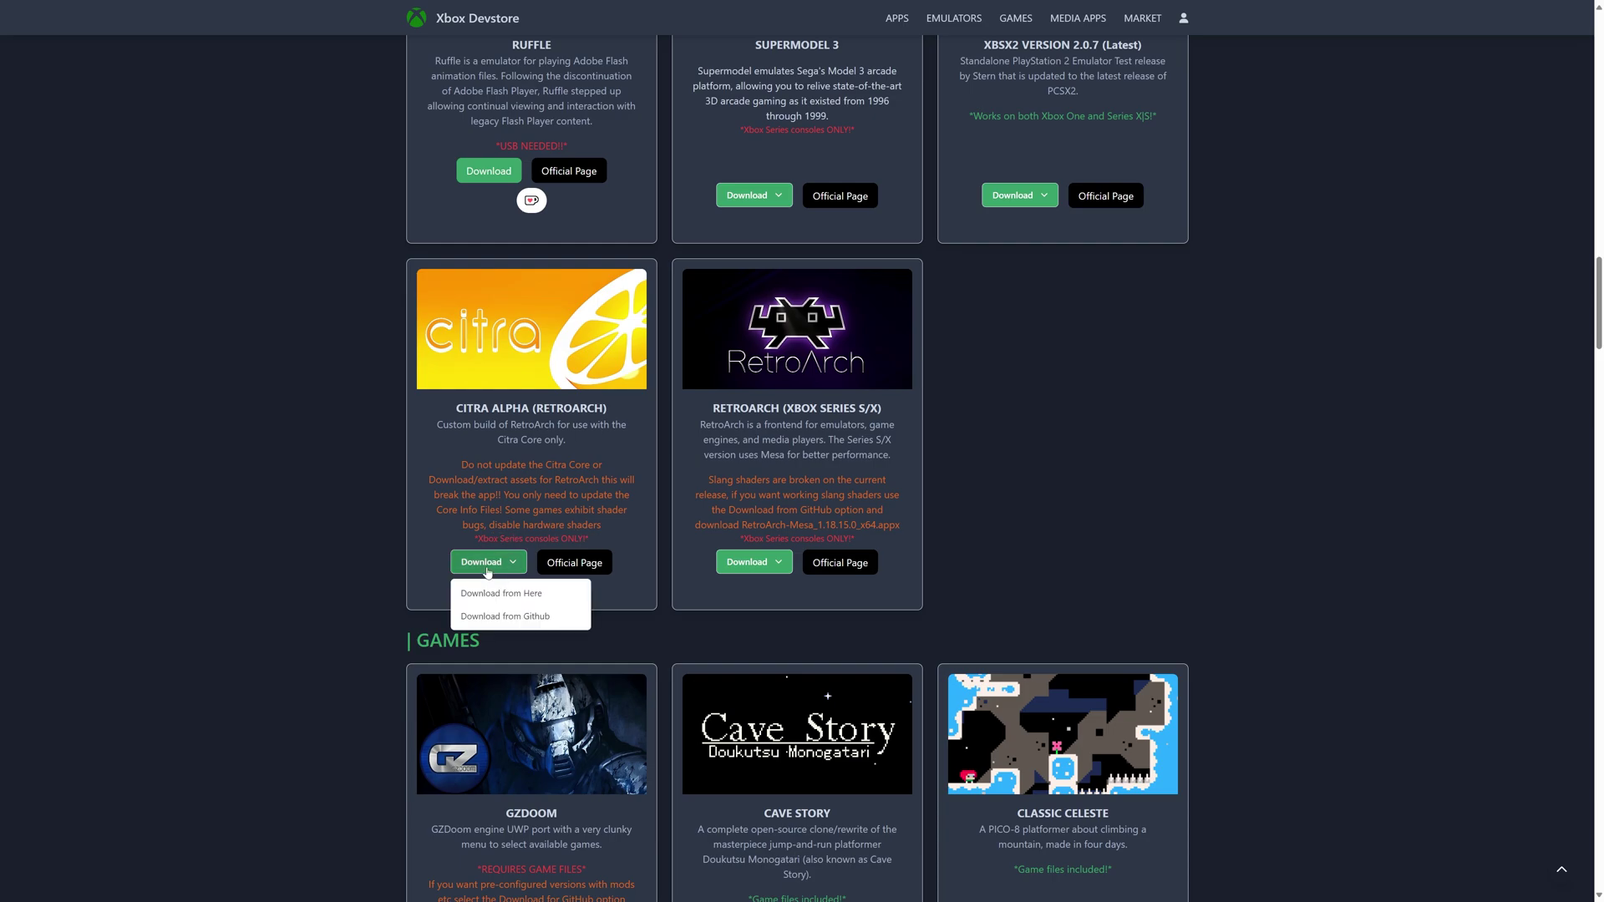
click(500, 597)
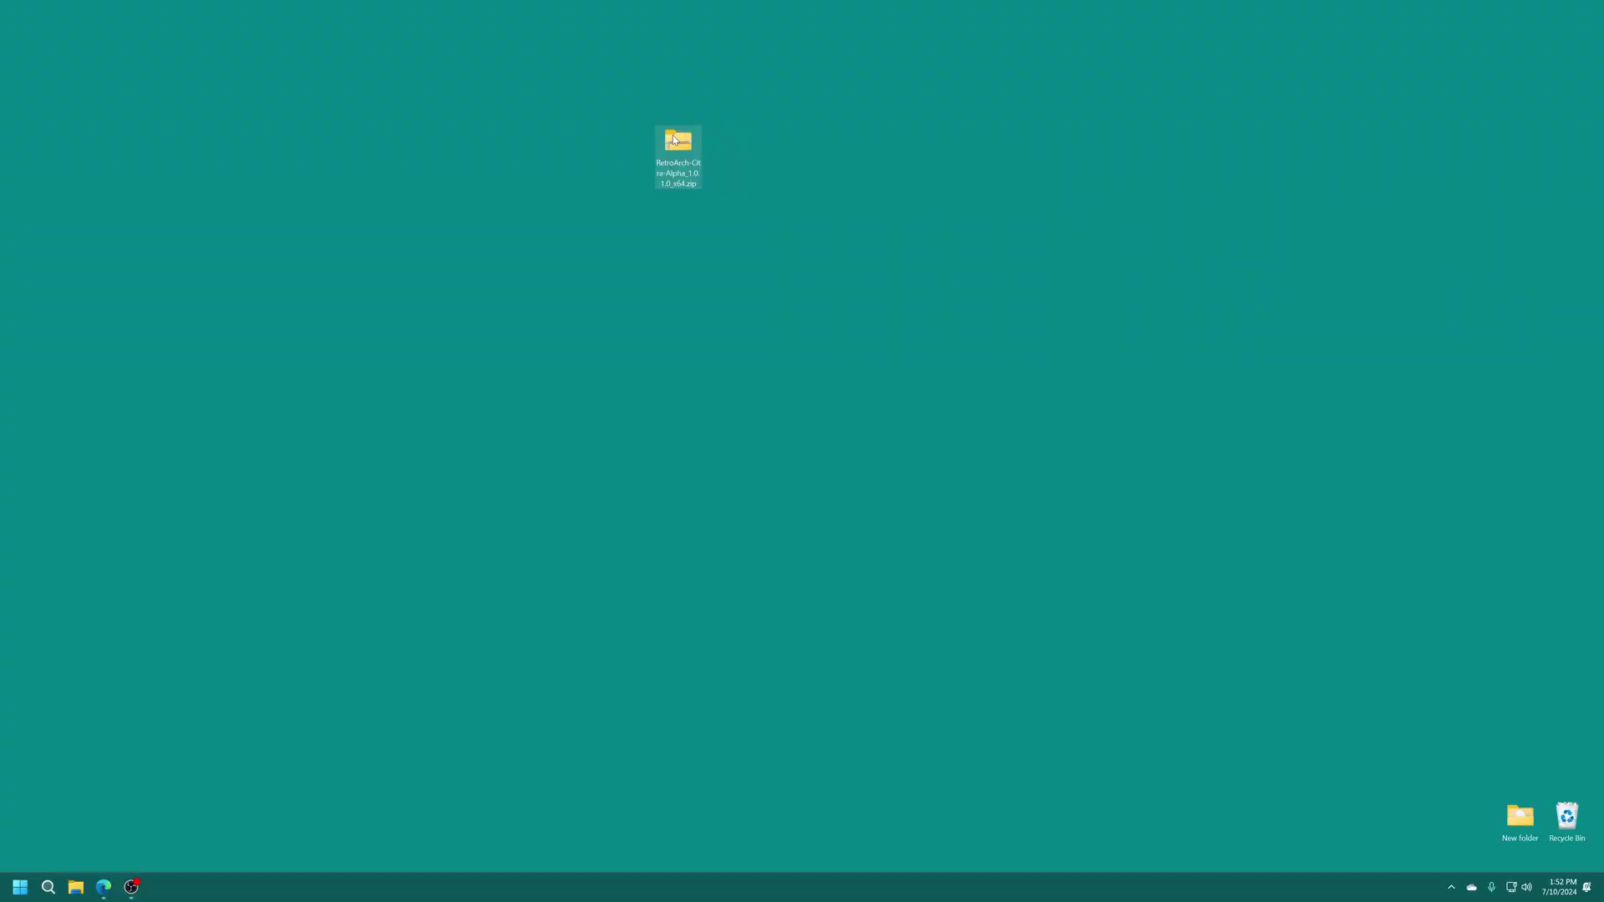
- Extract RetroArch-Citra-Alpha_1.0.1.0_x64.zip into its own desktop folder with 7-Zip and open that folder
right_click(675, 141)
mouse_move(742, 204)
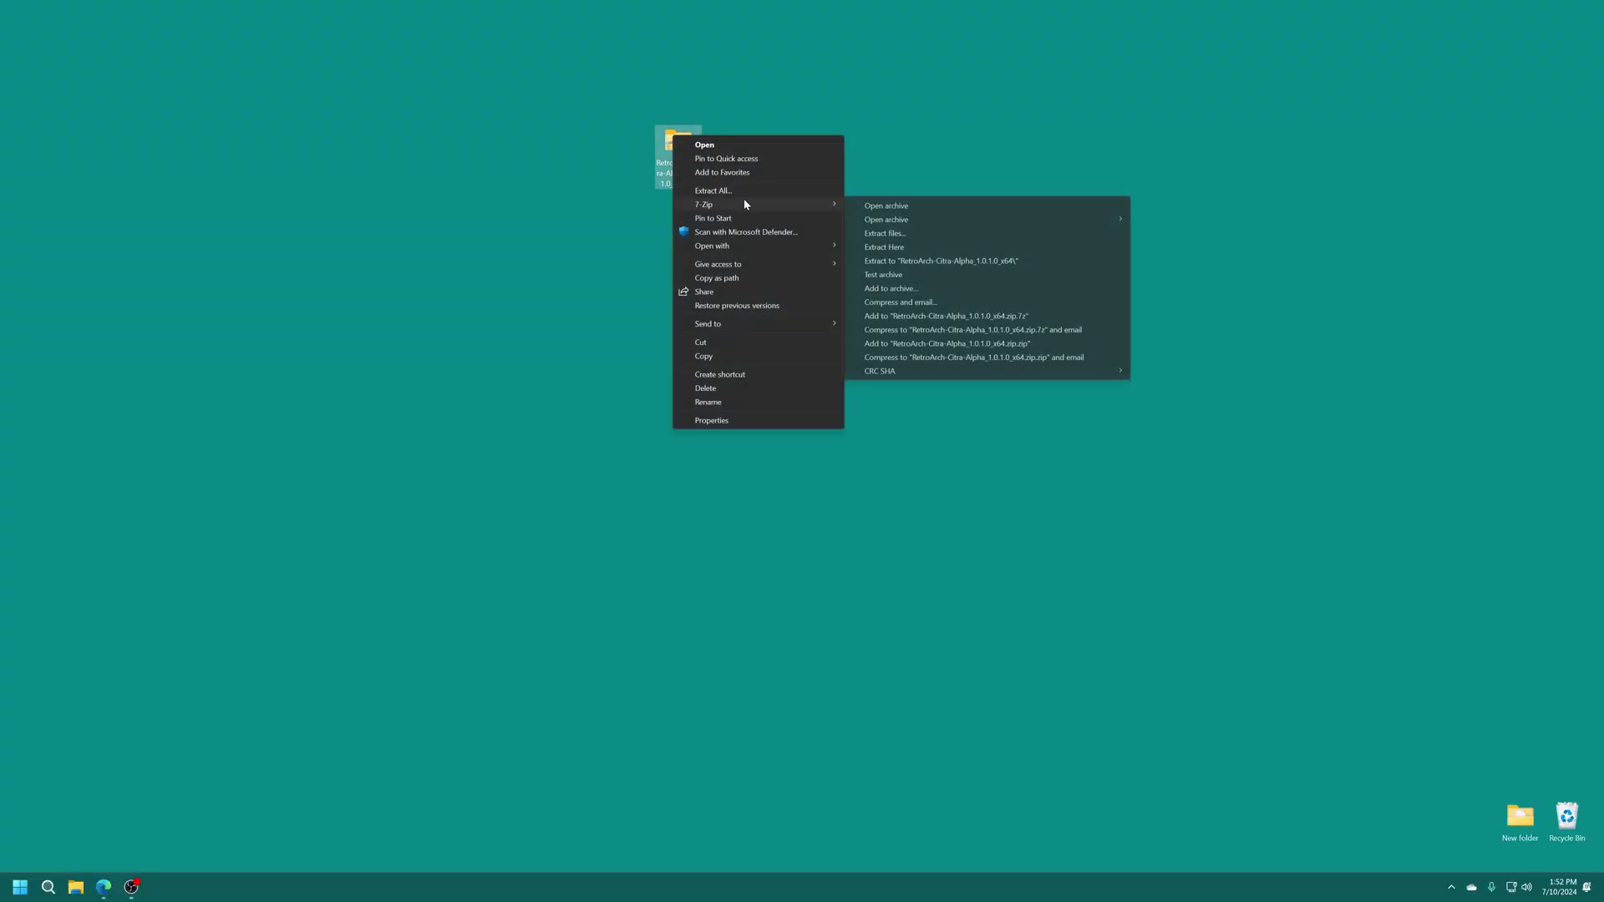
click(924, 262)
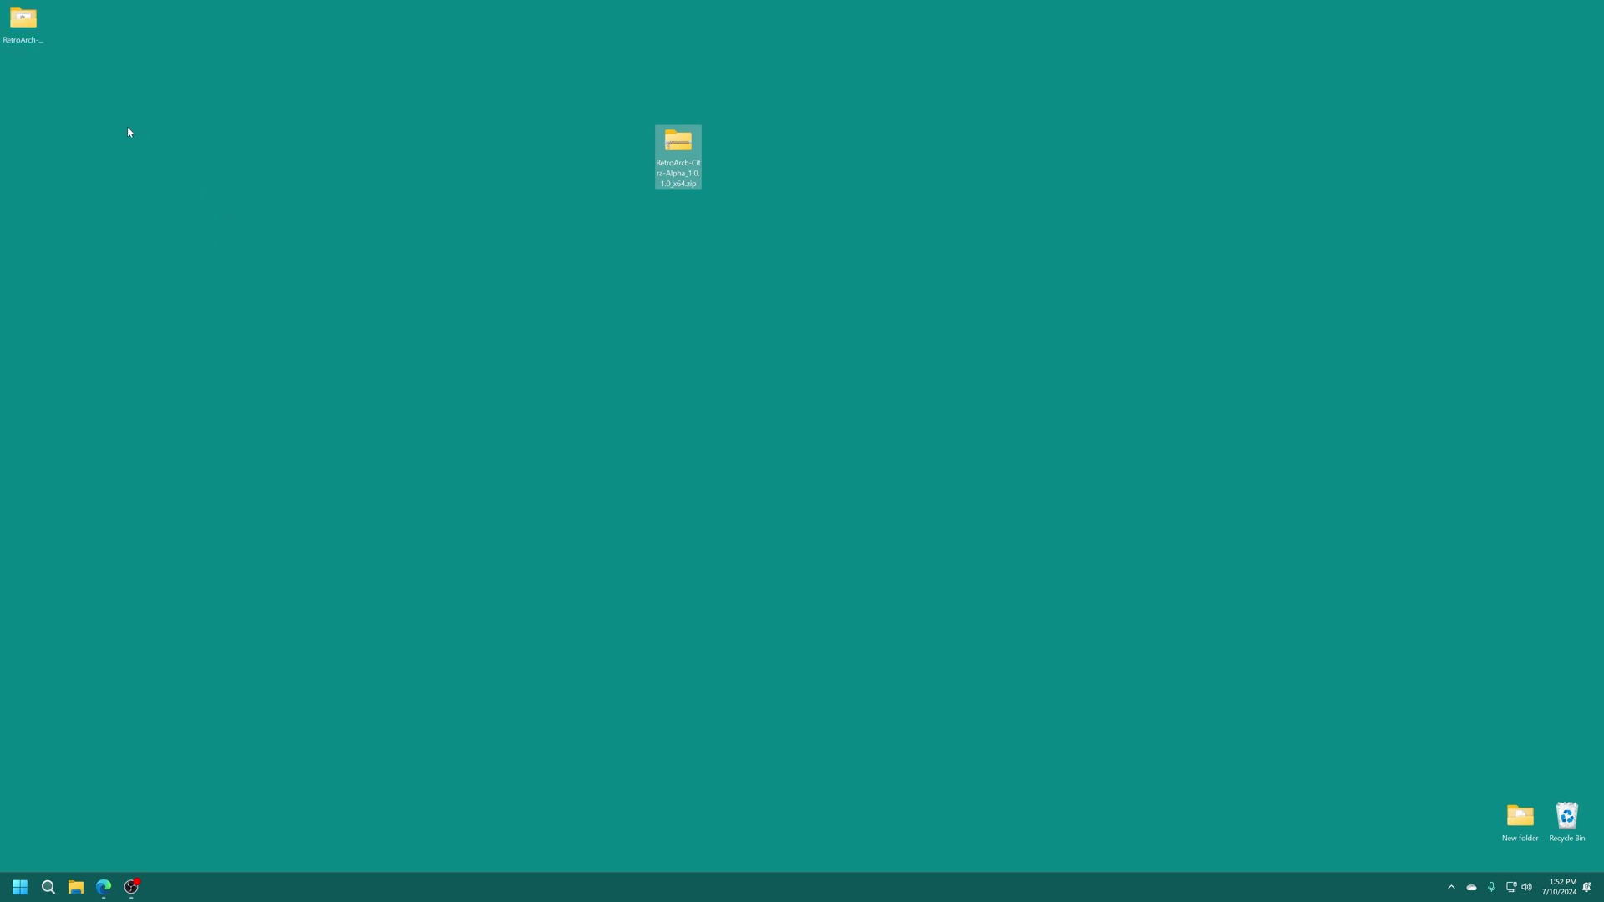
double_click(39, 16)
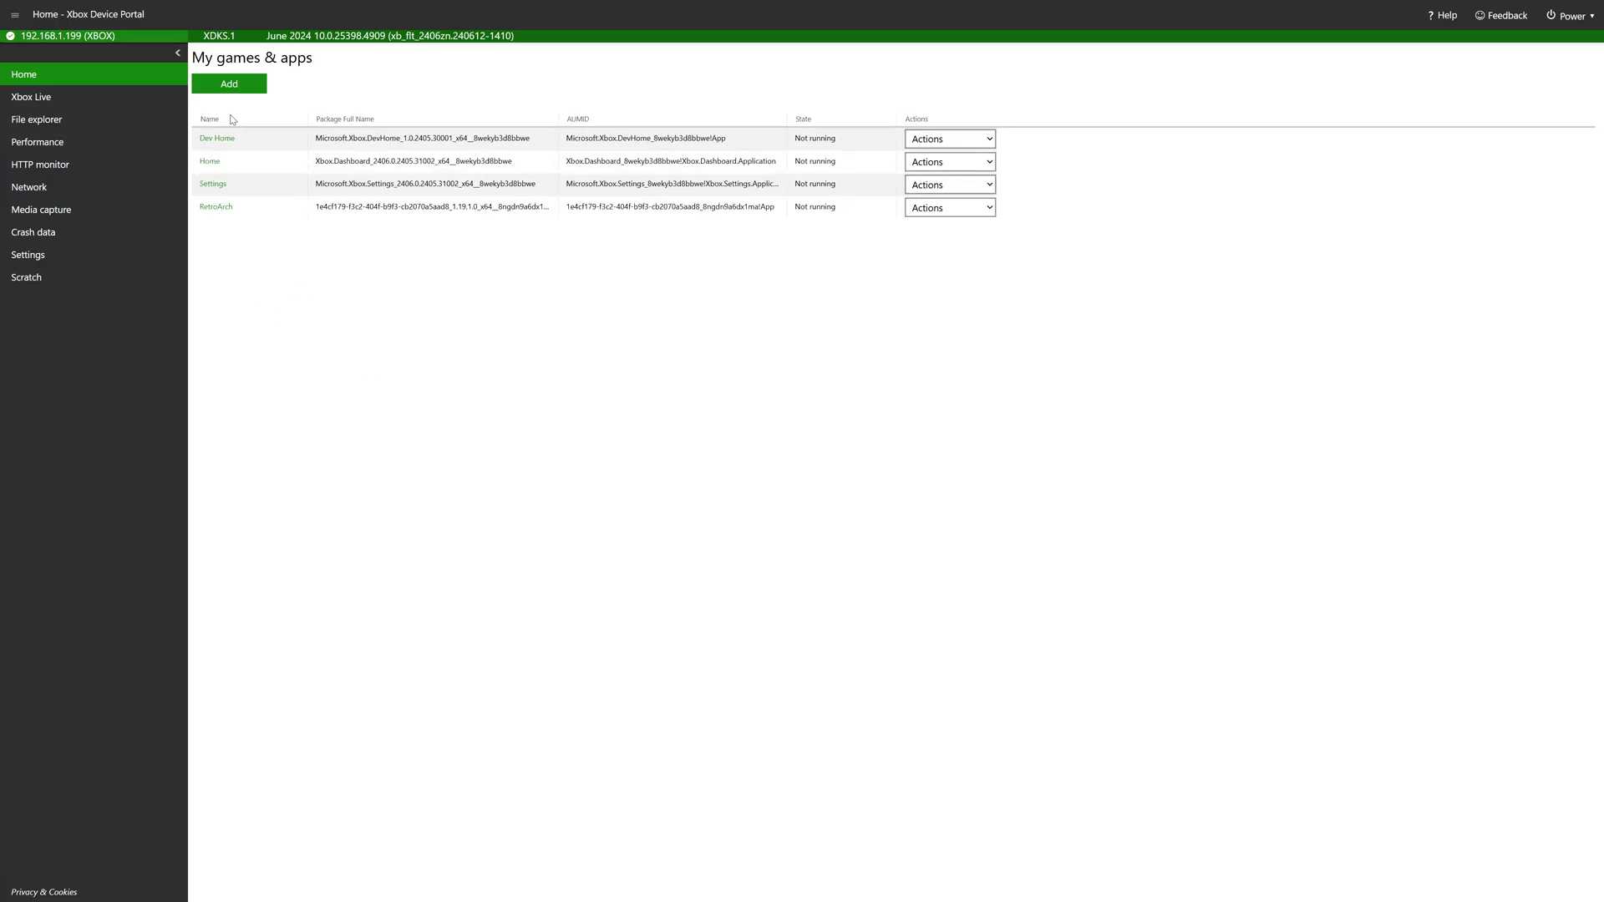
- Install RetroArch-Citra-Alpha_1.0.1.0_x64.msix on the console through Xbox Device Portal without adding any dependencies
click(231, 86)
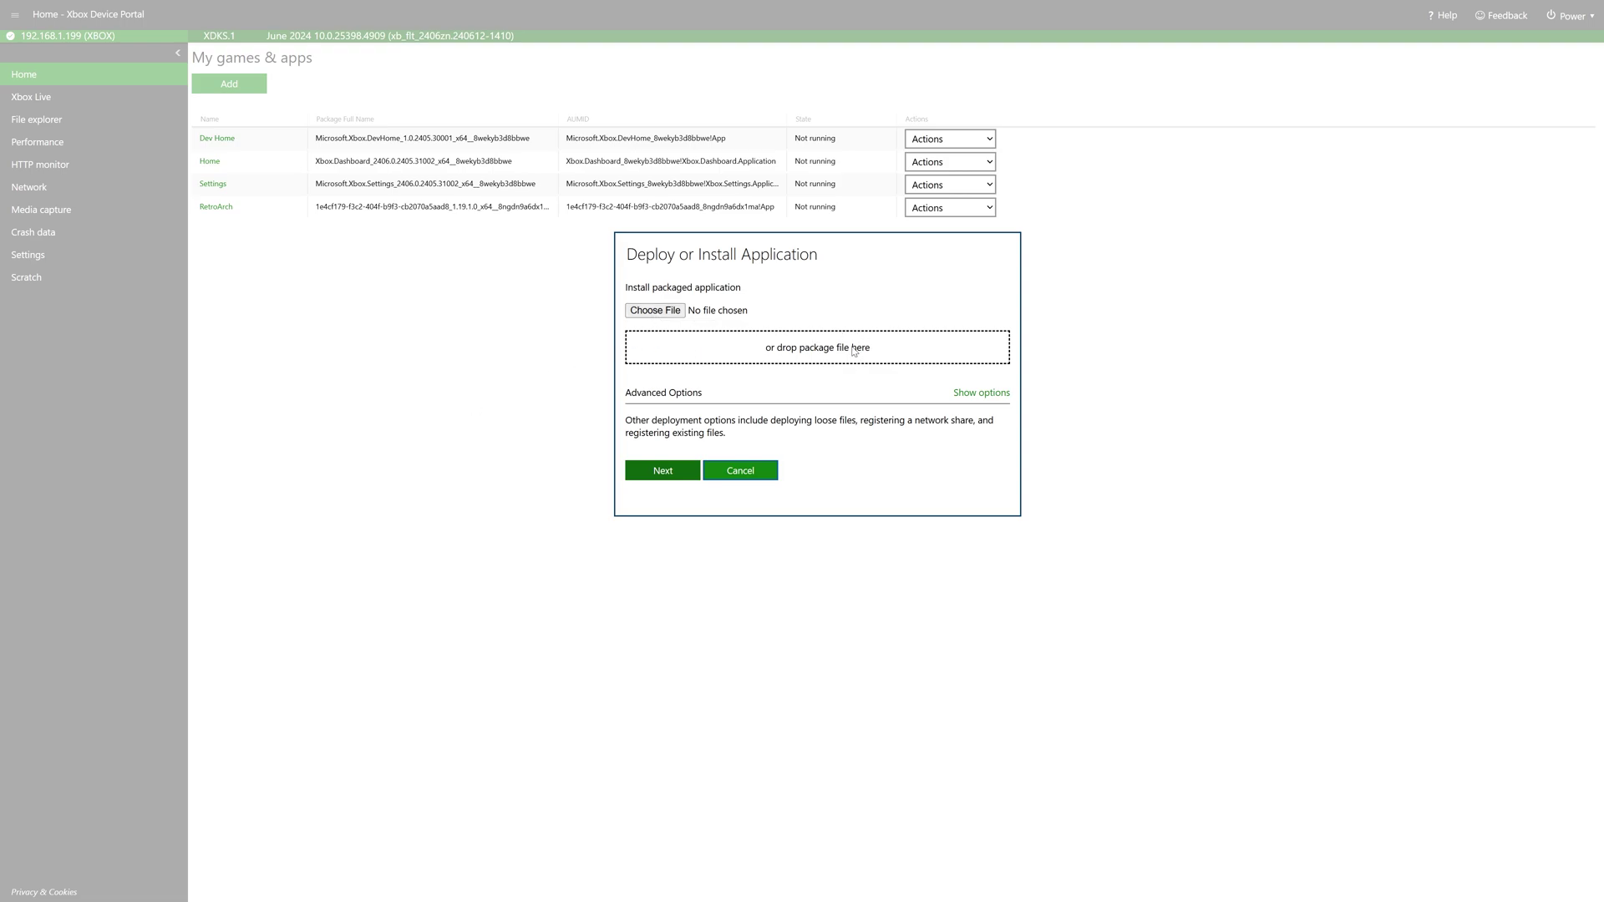
click(655, 309)
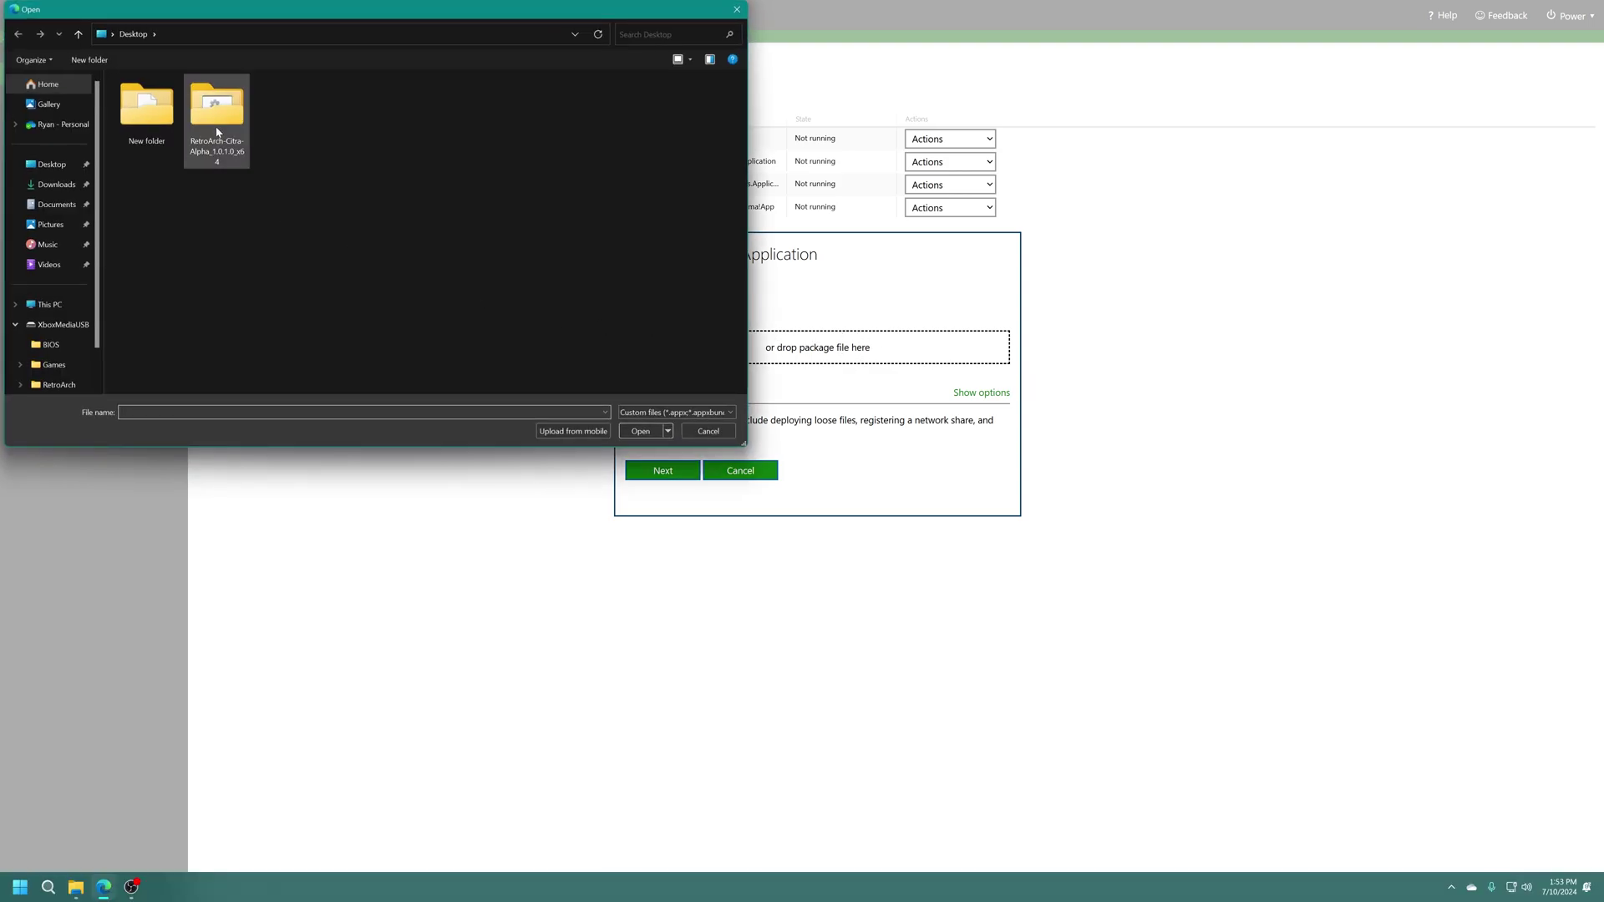
double_click(218, 121)
double_click(171, 99)
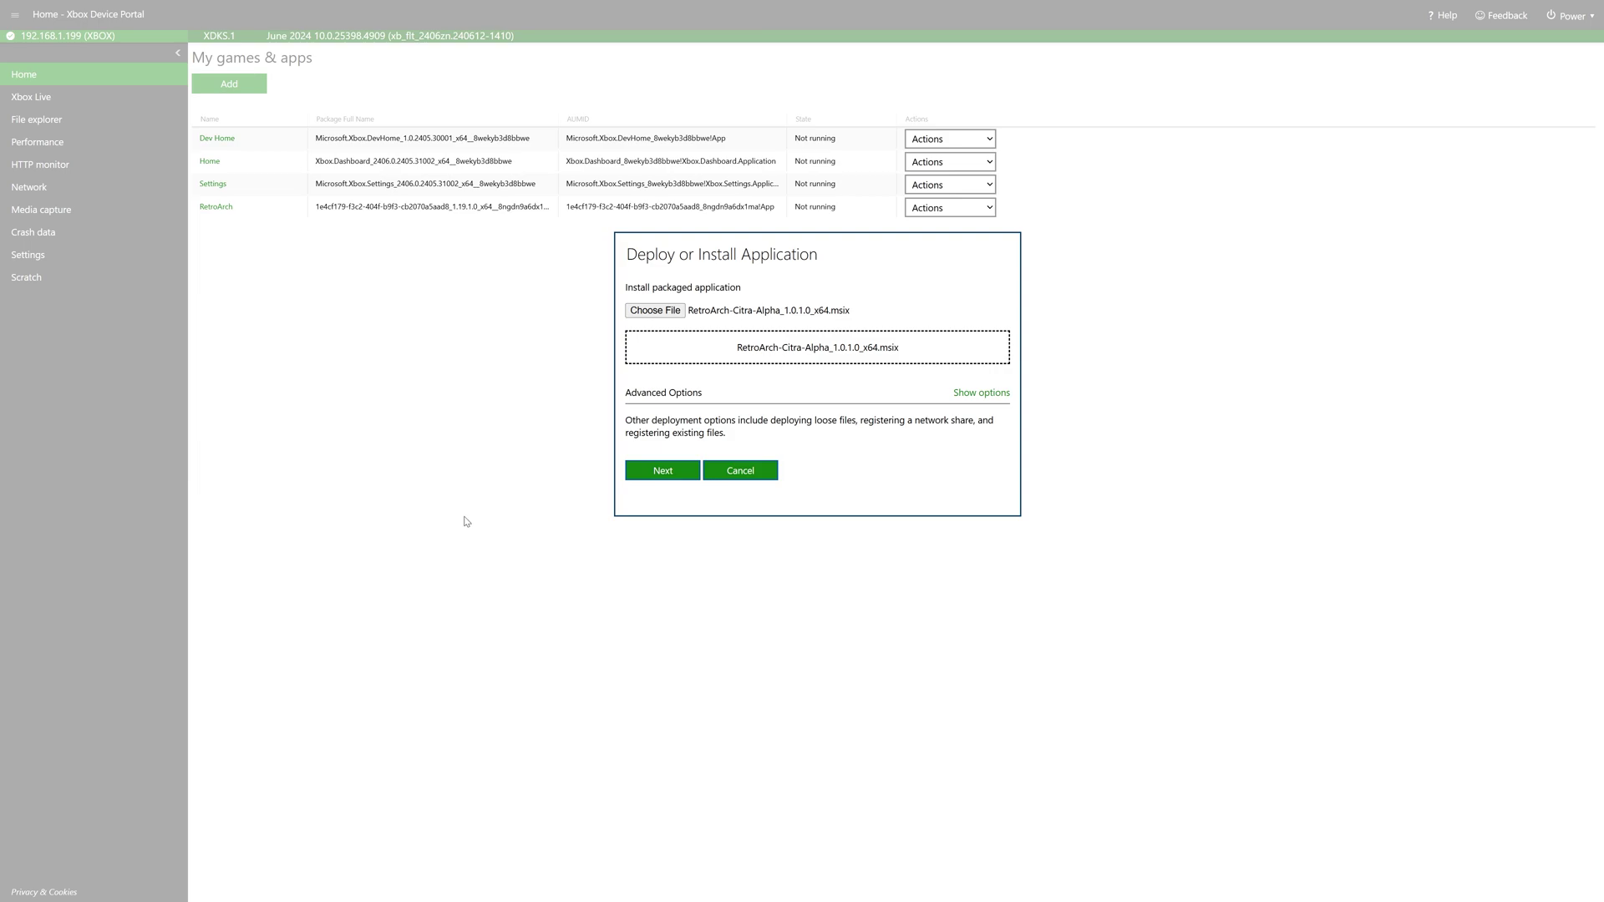
click(655, 472)
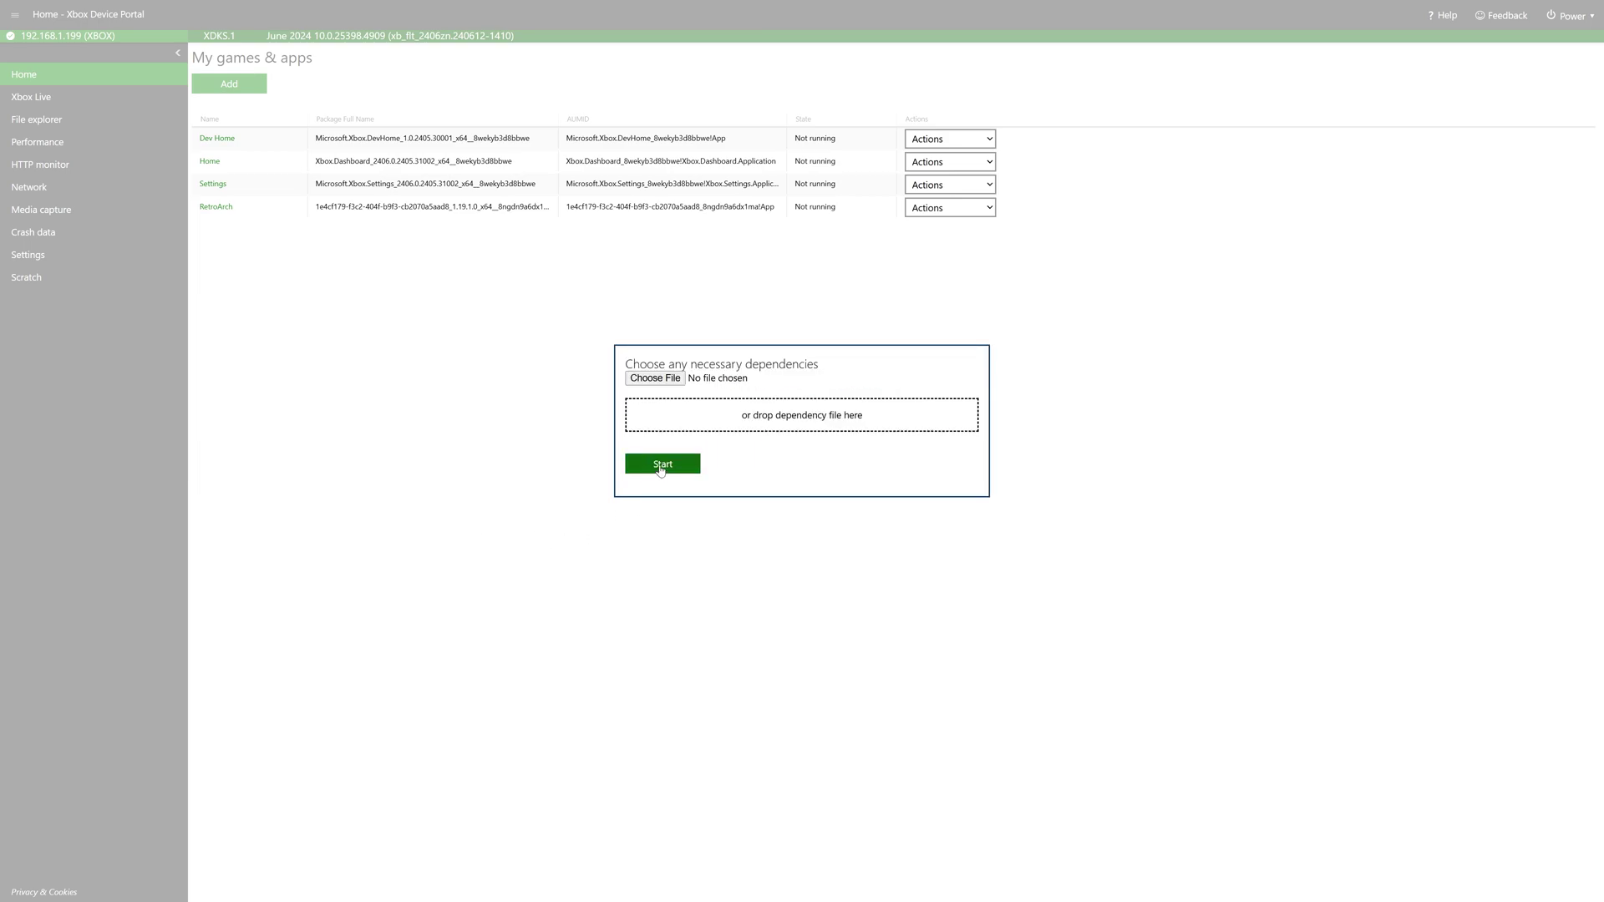
click(679, 466)
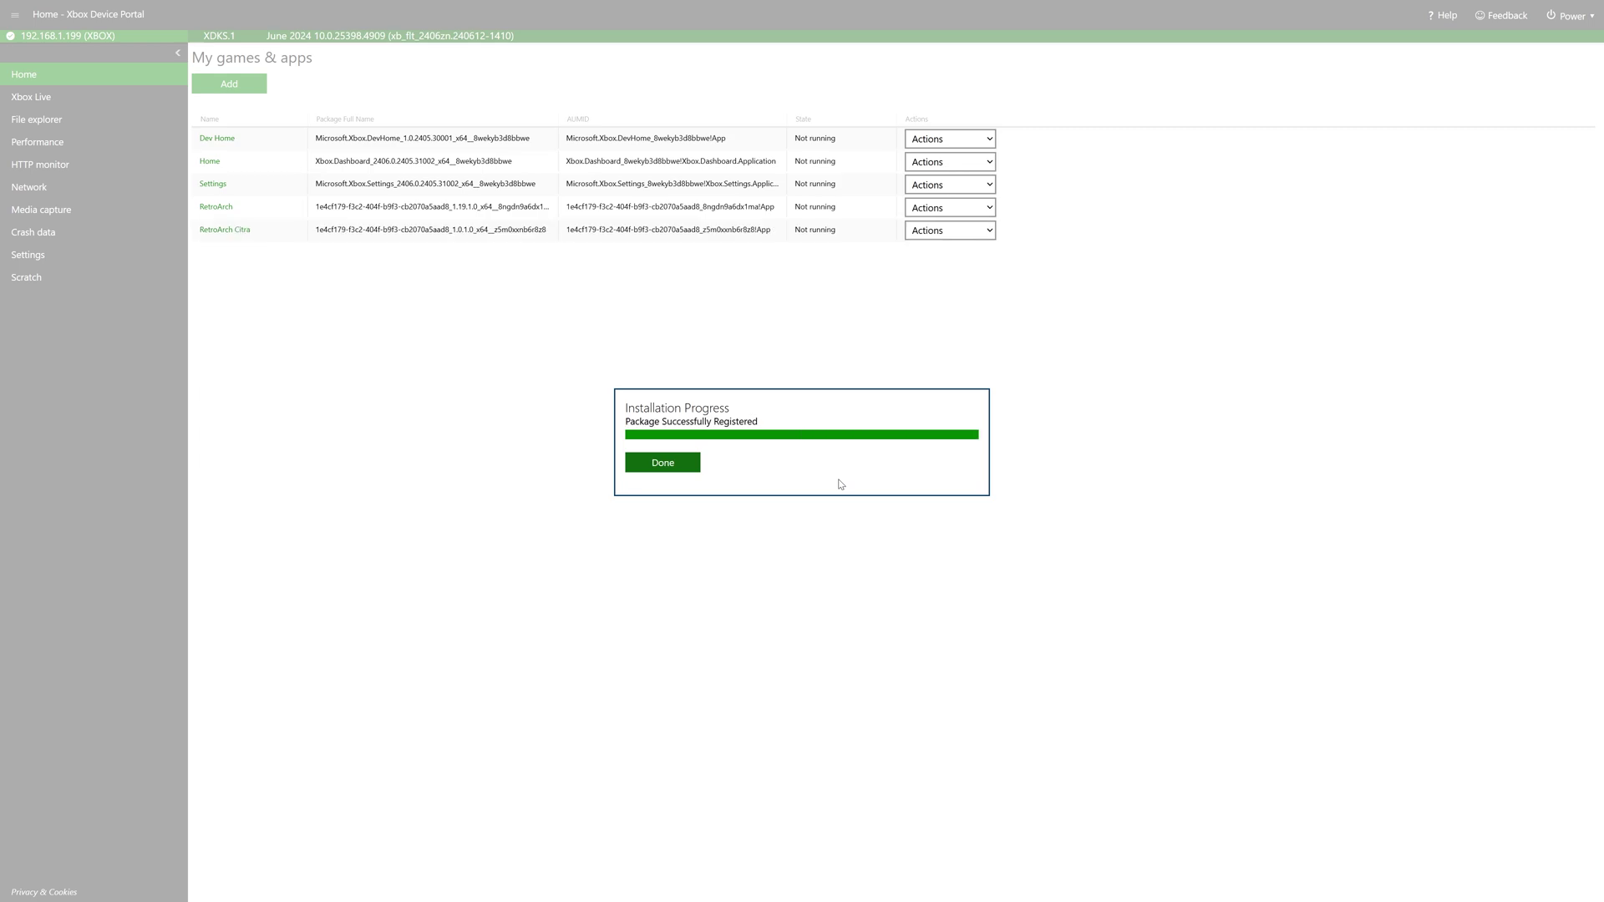
click(677, 472)
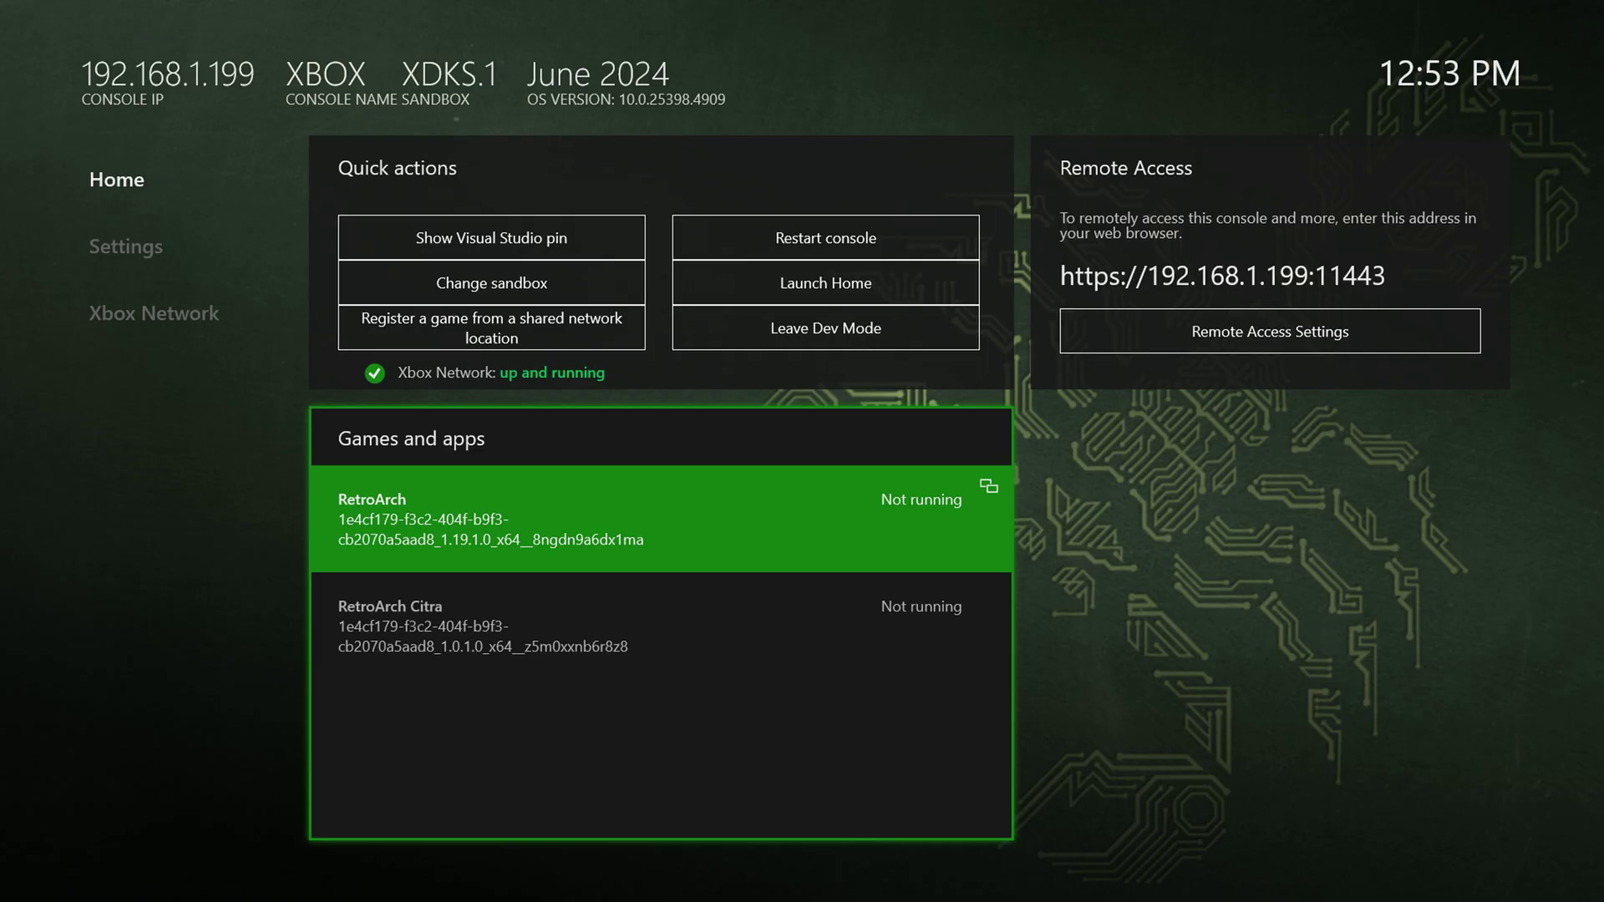
- Set RetroArch Citra's app type to Game in its app details on the console's Dev Home
key(Left)
key(Right)
key(Down)
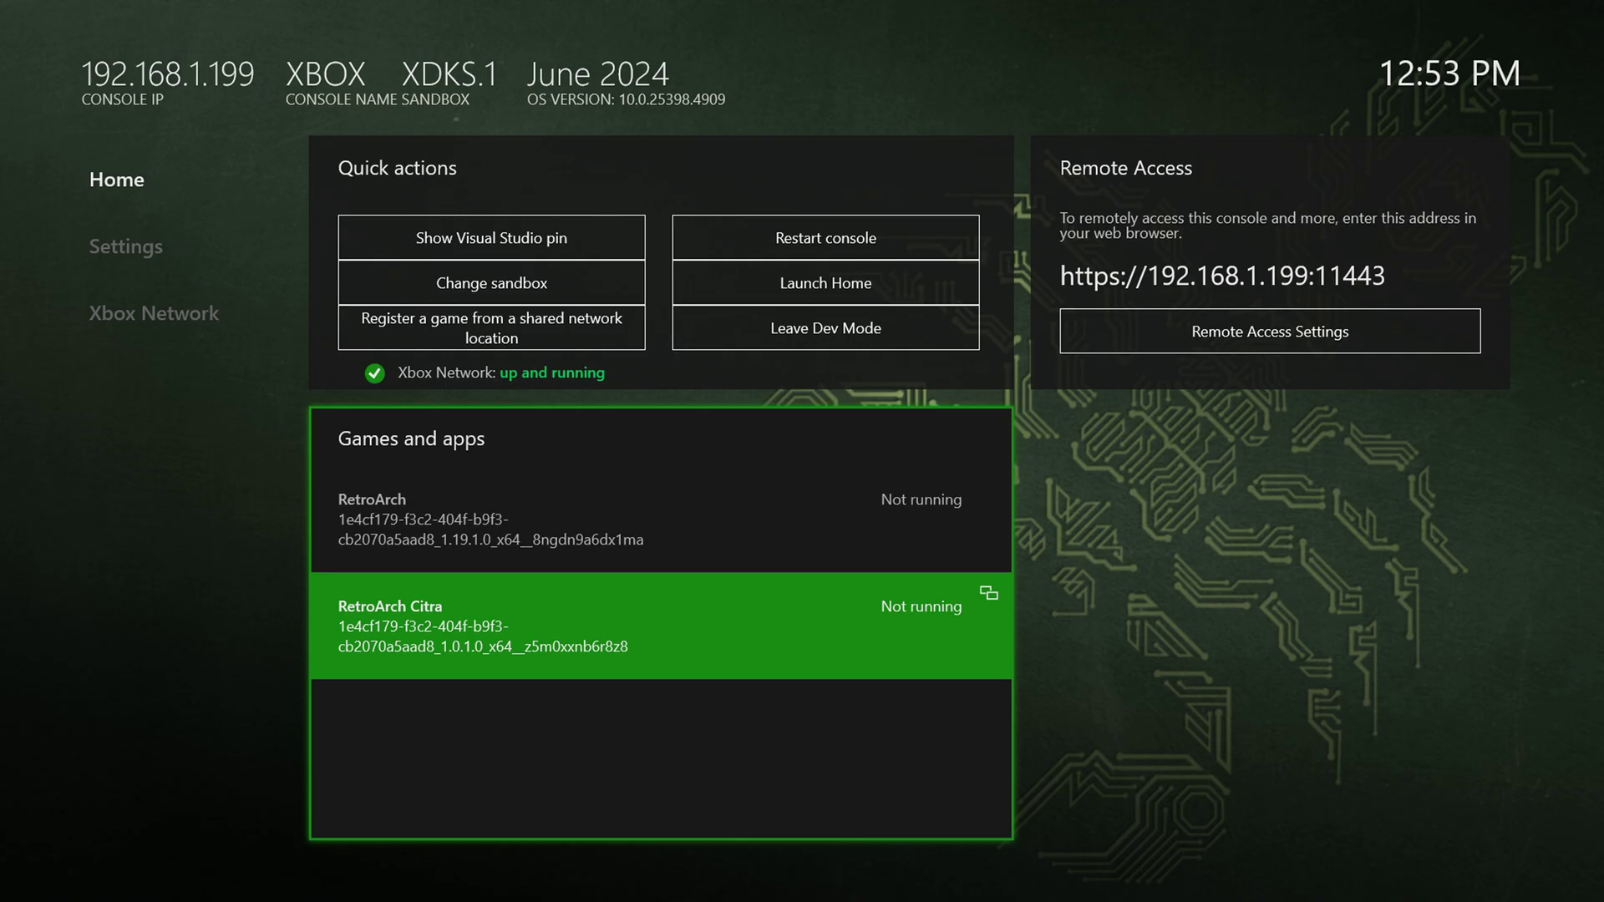
key(Menu)
key(Down)
key(Down)
key(Down)
key(Return)
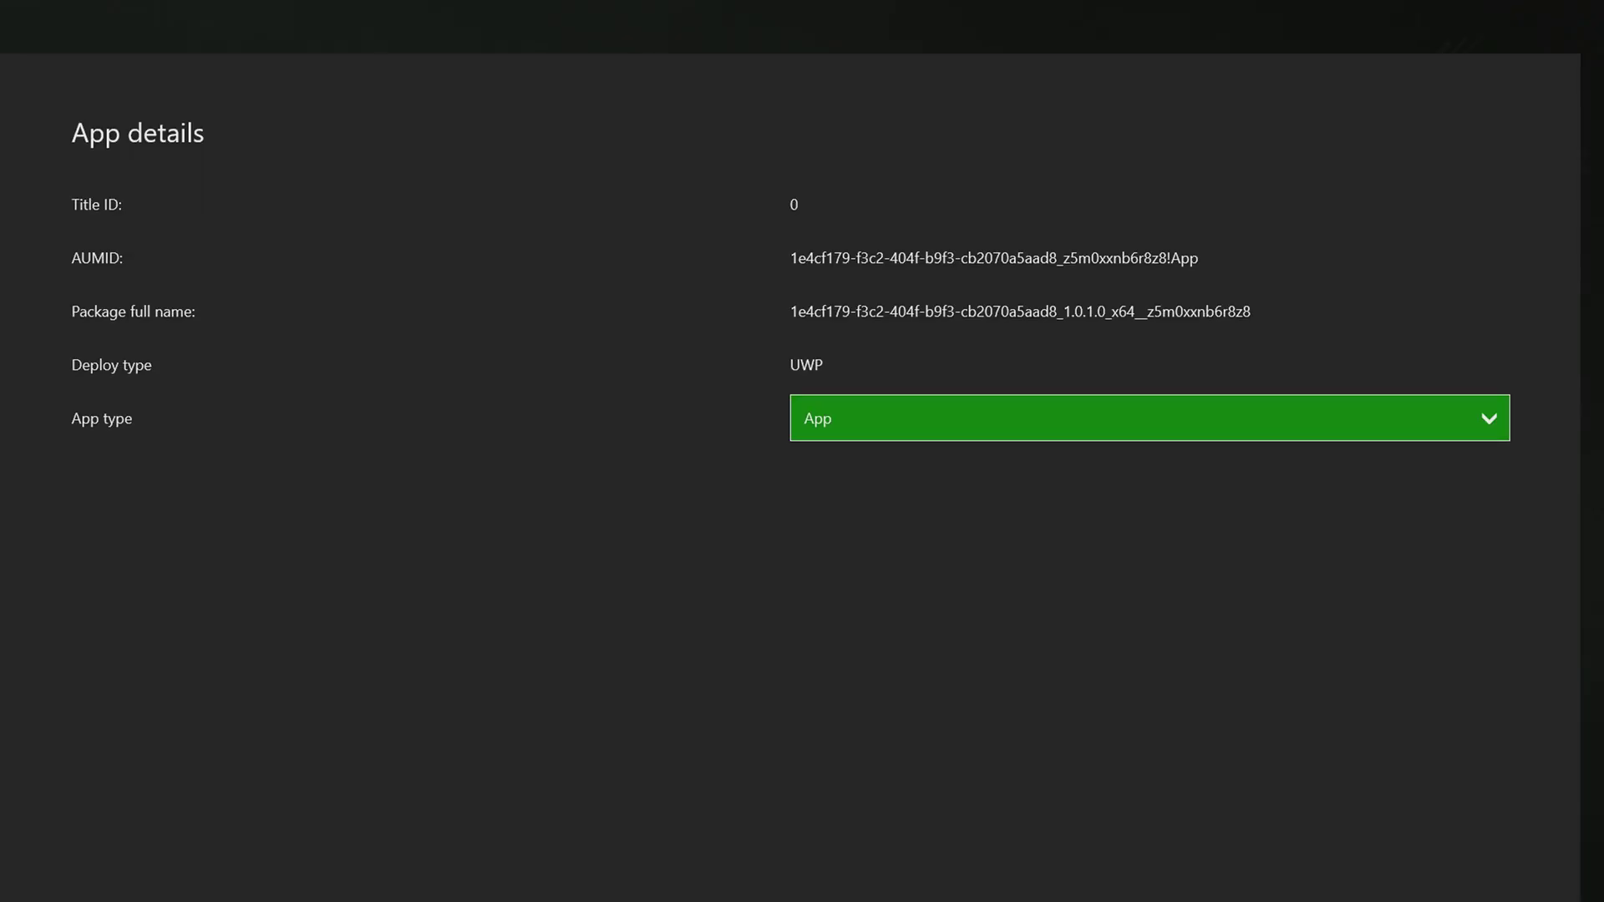
key(Return)
key(Up)
key(Return)
key(Escape)
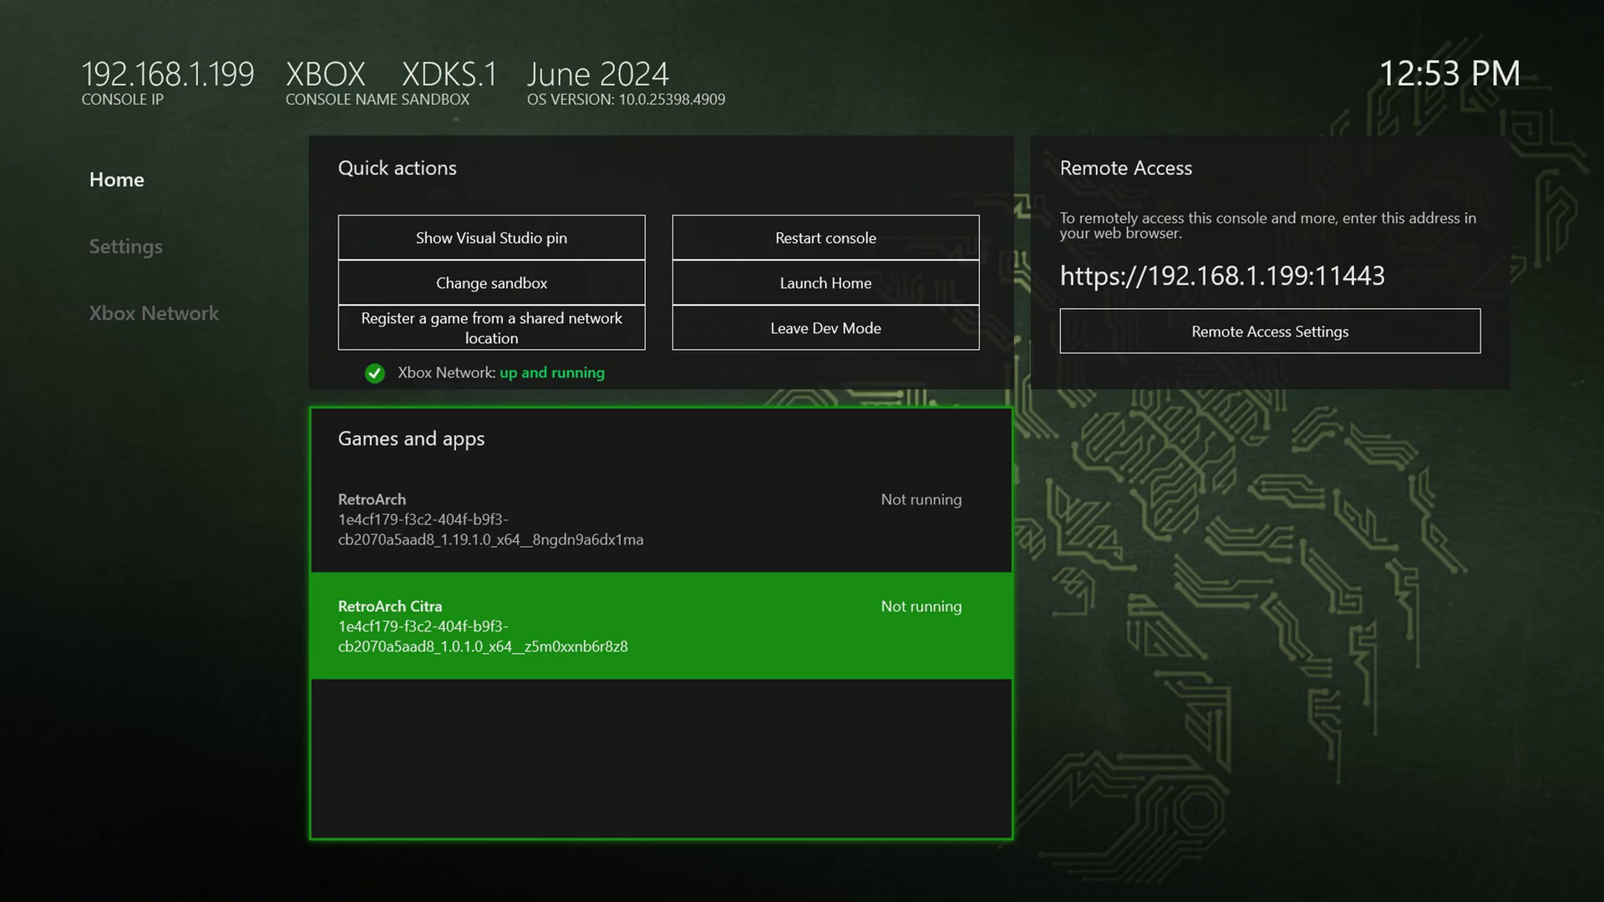
key(Up)
key(Up)
key(Up)
key(Up)
key(Right)
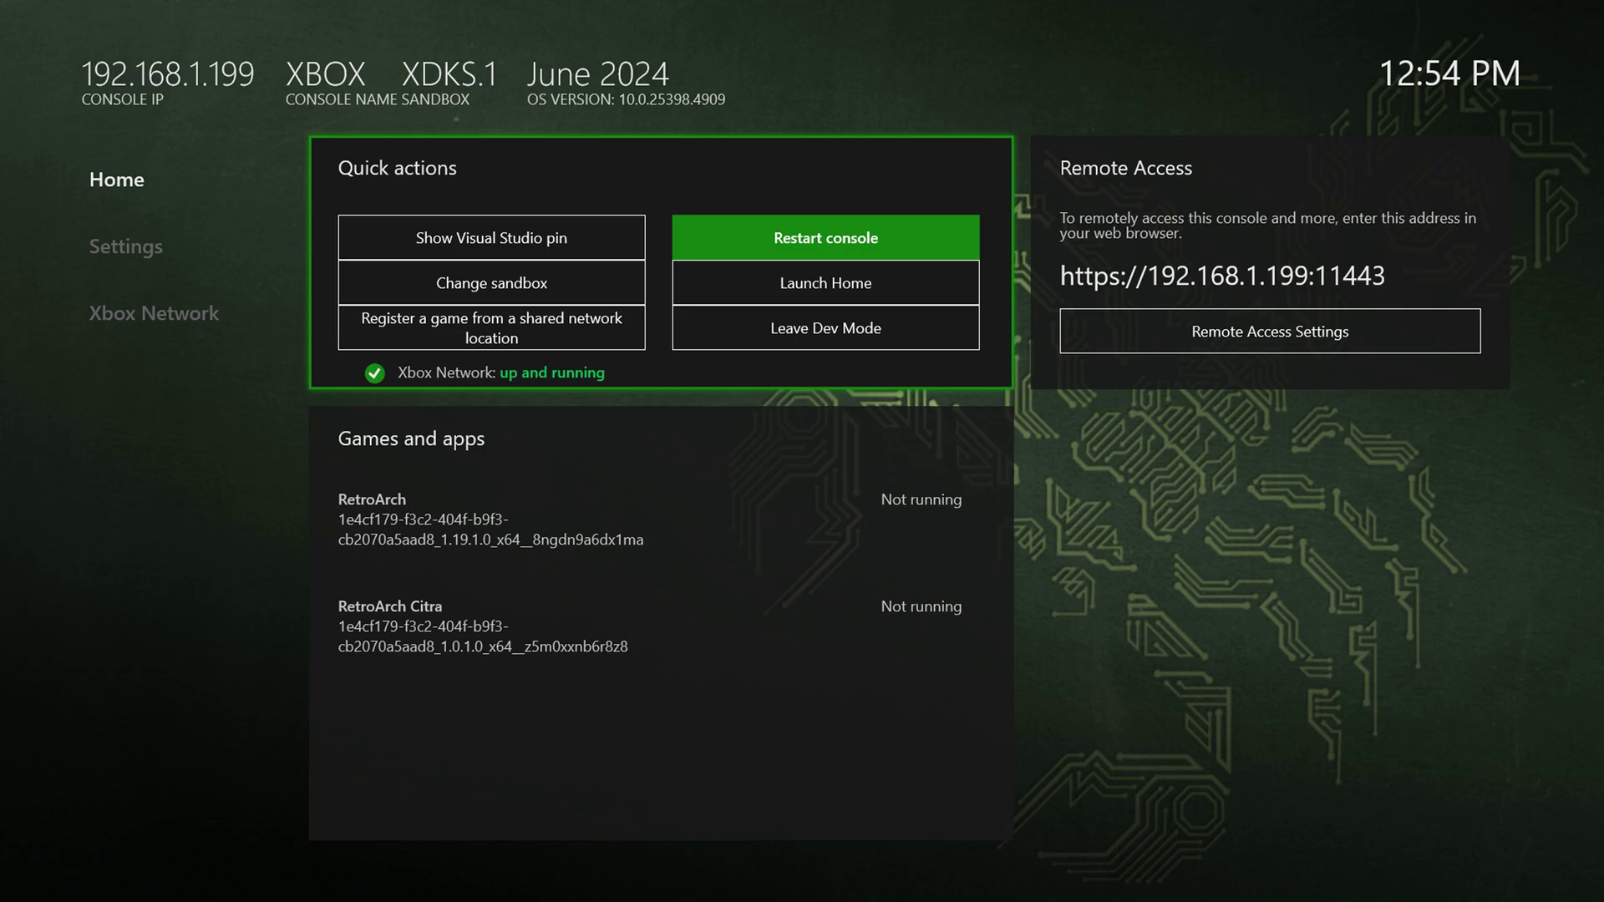
key(Return)
key(Escape)
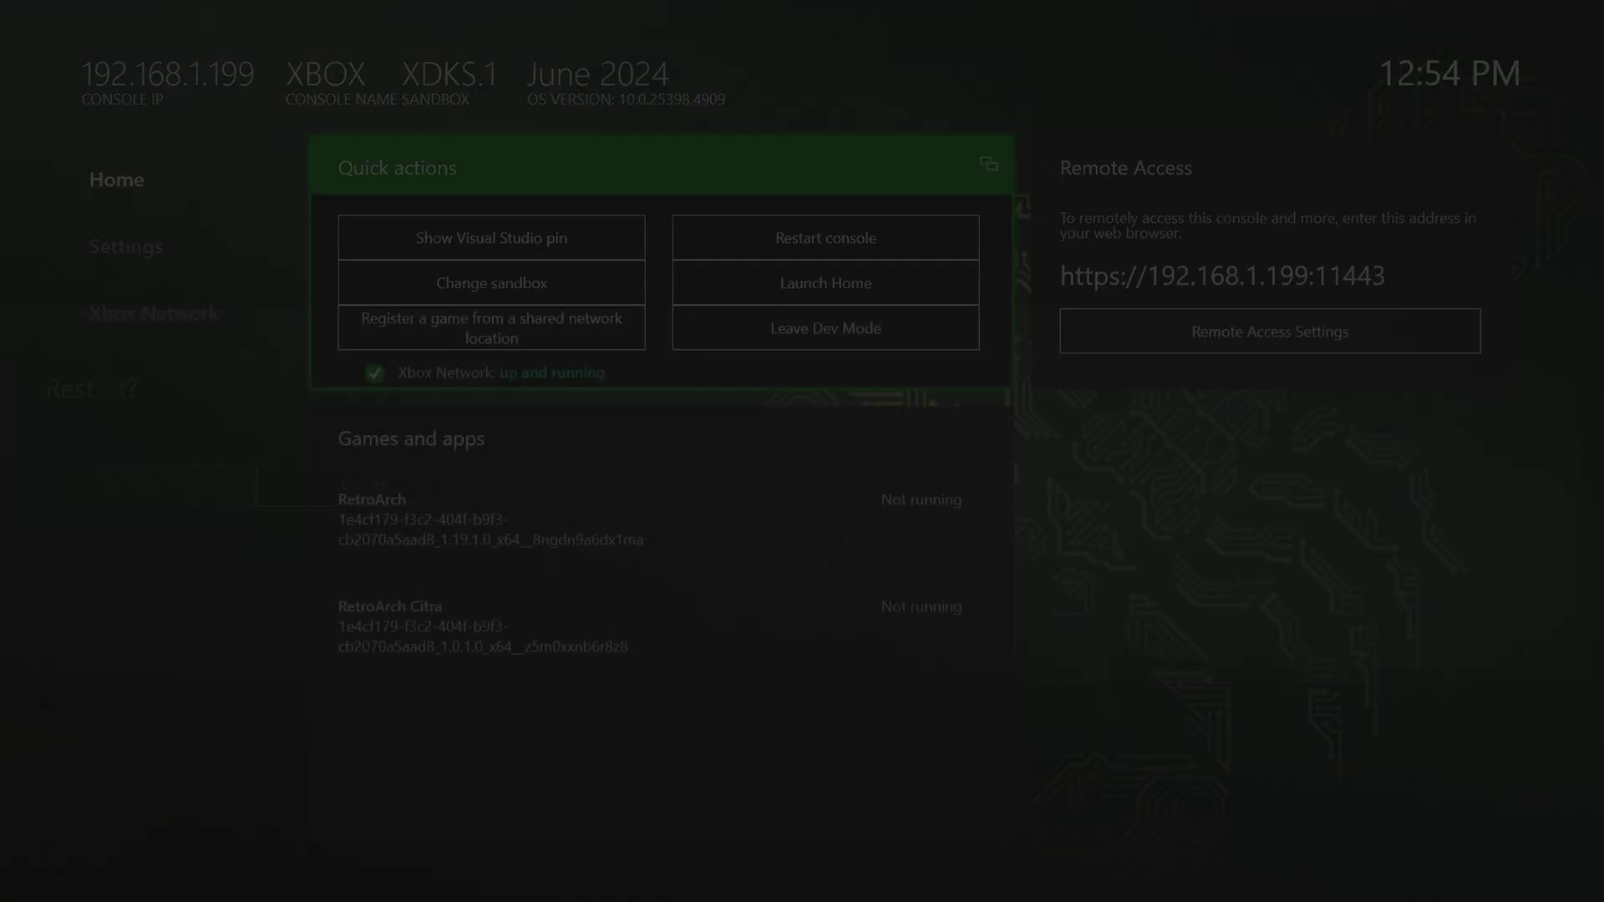
- Check the app type of RetroArch Citra in its app details, and return to the home screen
key(Return)
key(Down)
key(Down)
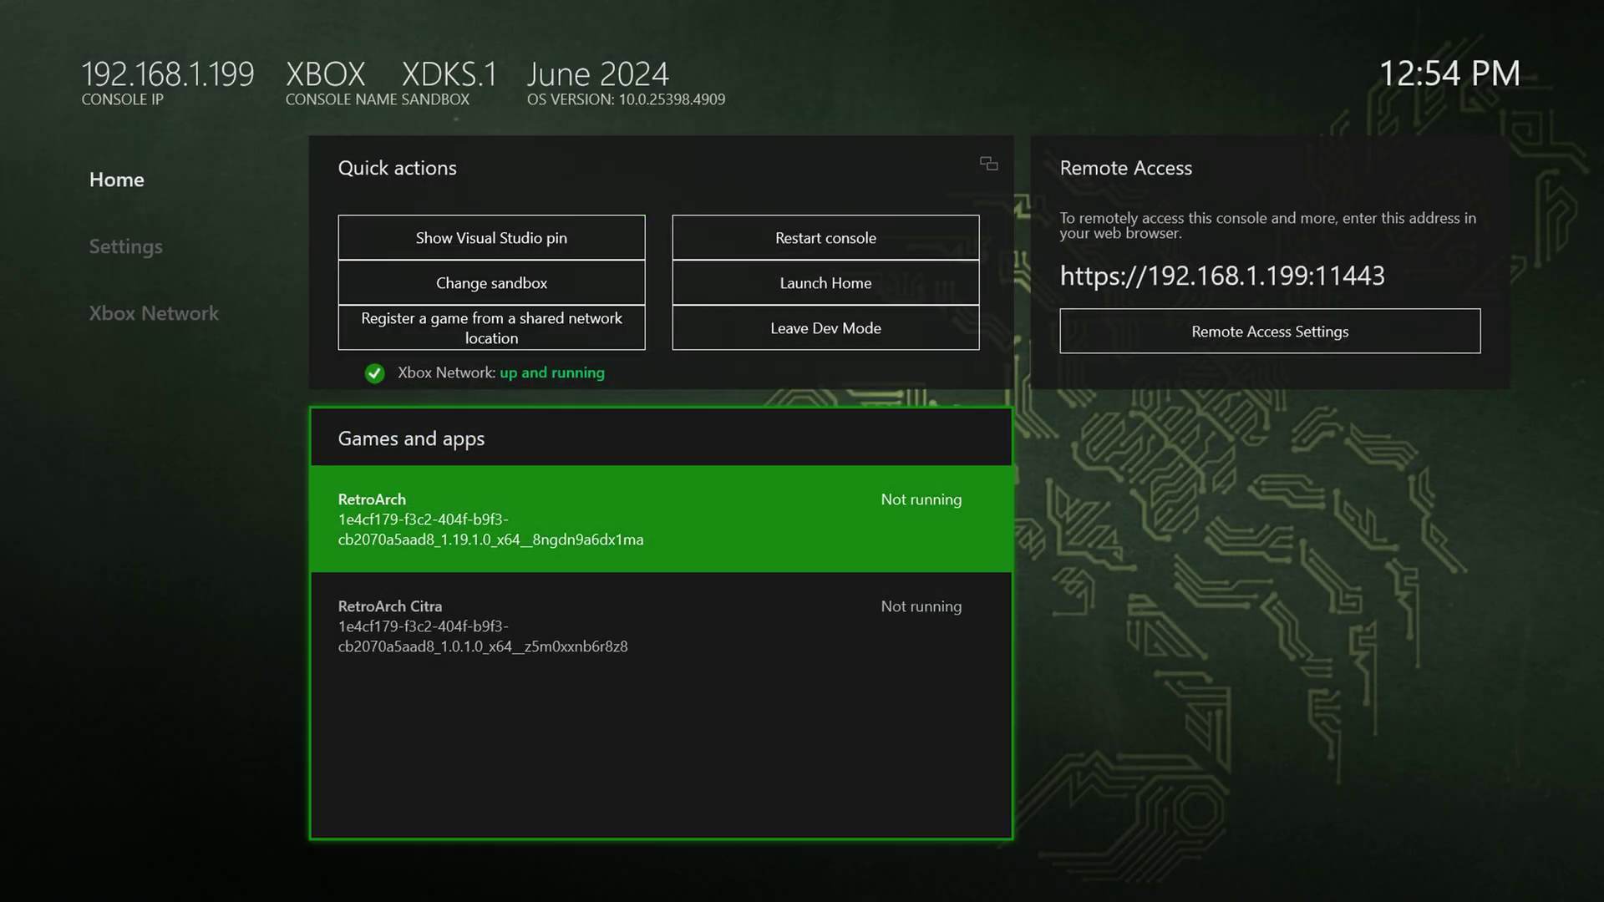
key(Down)
key(Menu)
key(Down)
key(Down)
key(Down)
key(Return)
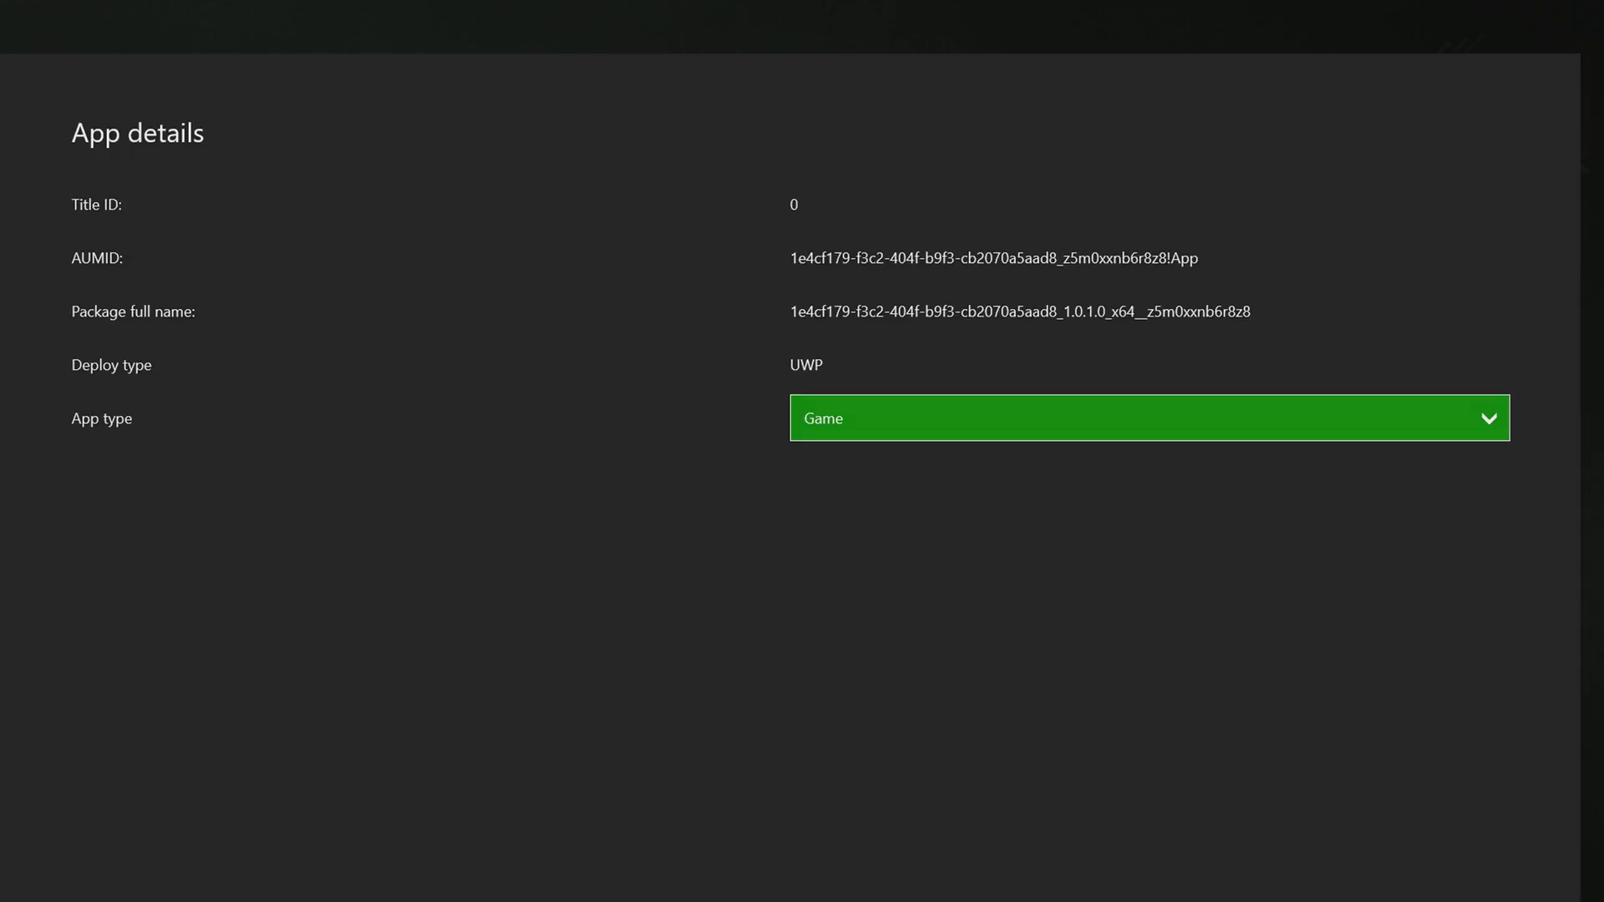
key(Escape)
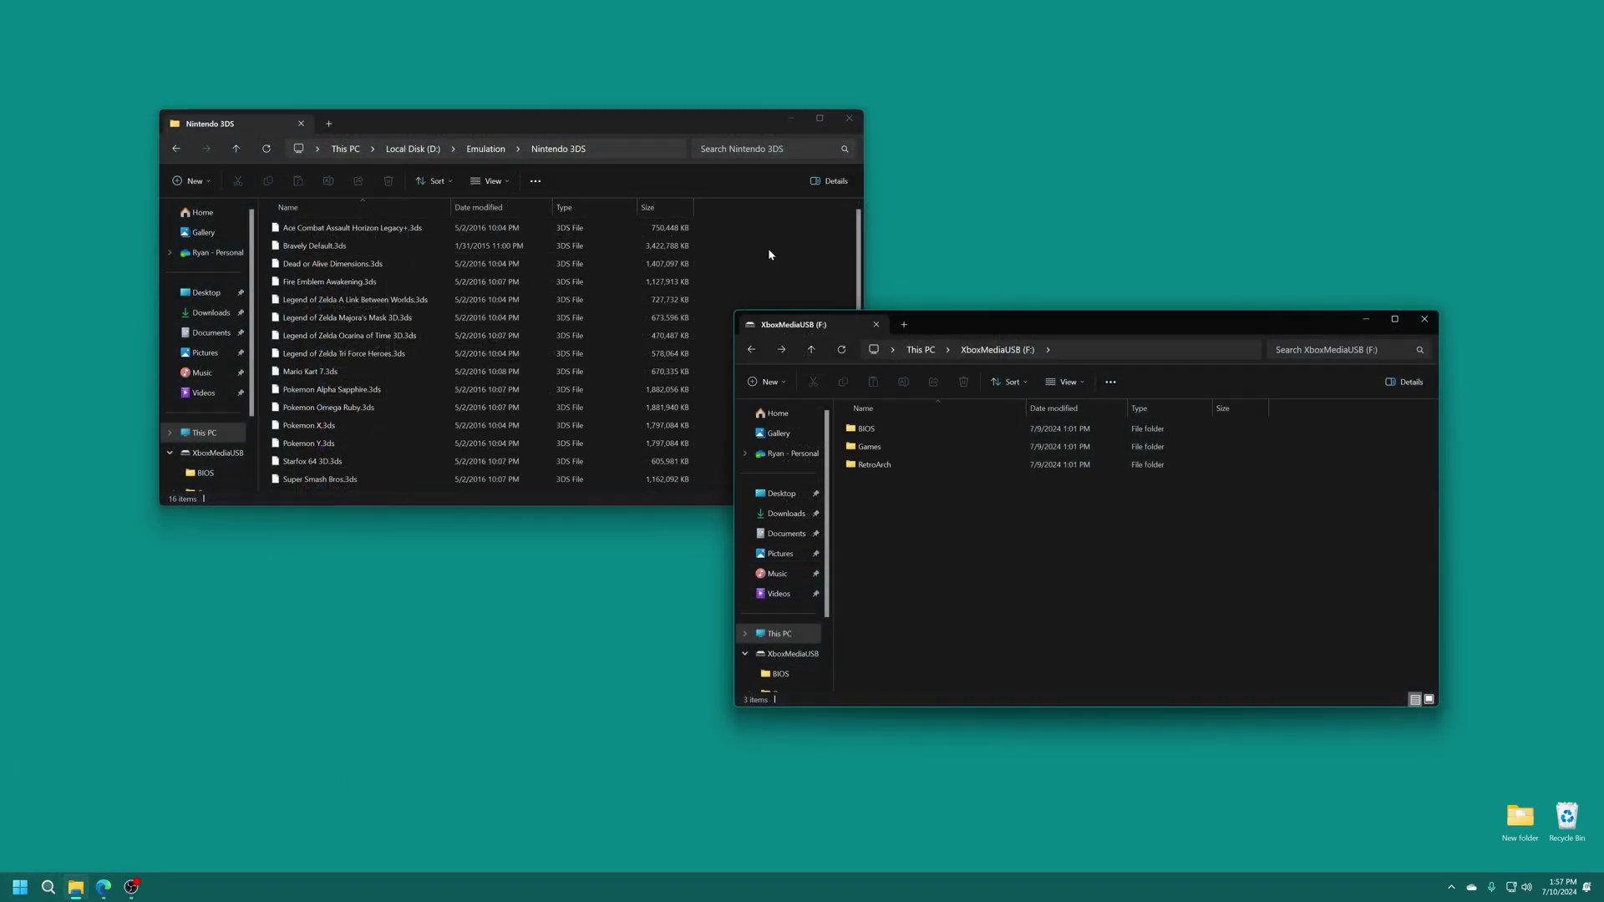
- On the PC, copy the Nintendo 3DS folder from D:\Emulation into the Games folder of the XboxMediaUSB drive
click(938, 447)
click(757, 253)
key(alt+Up)
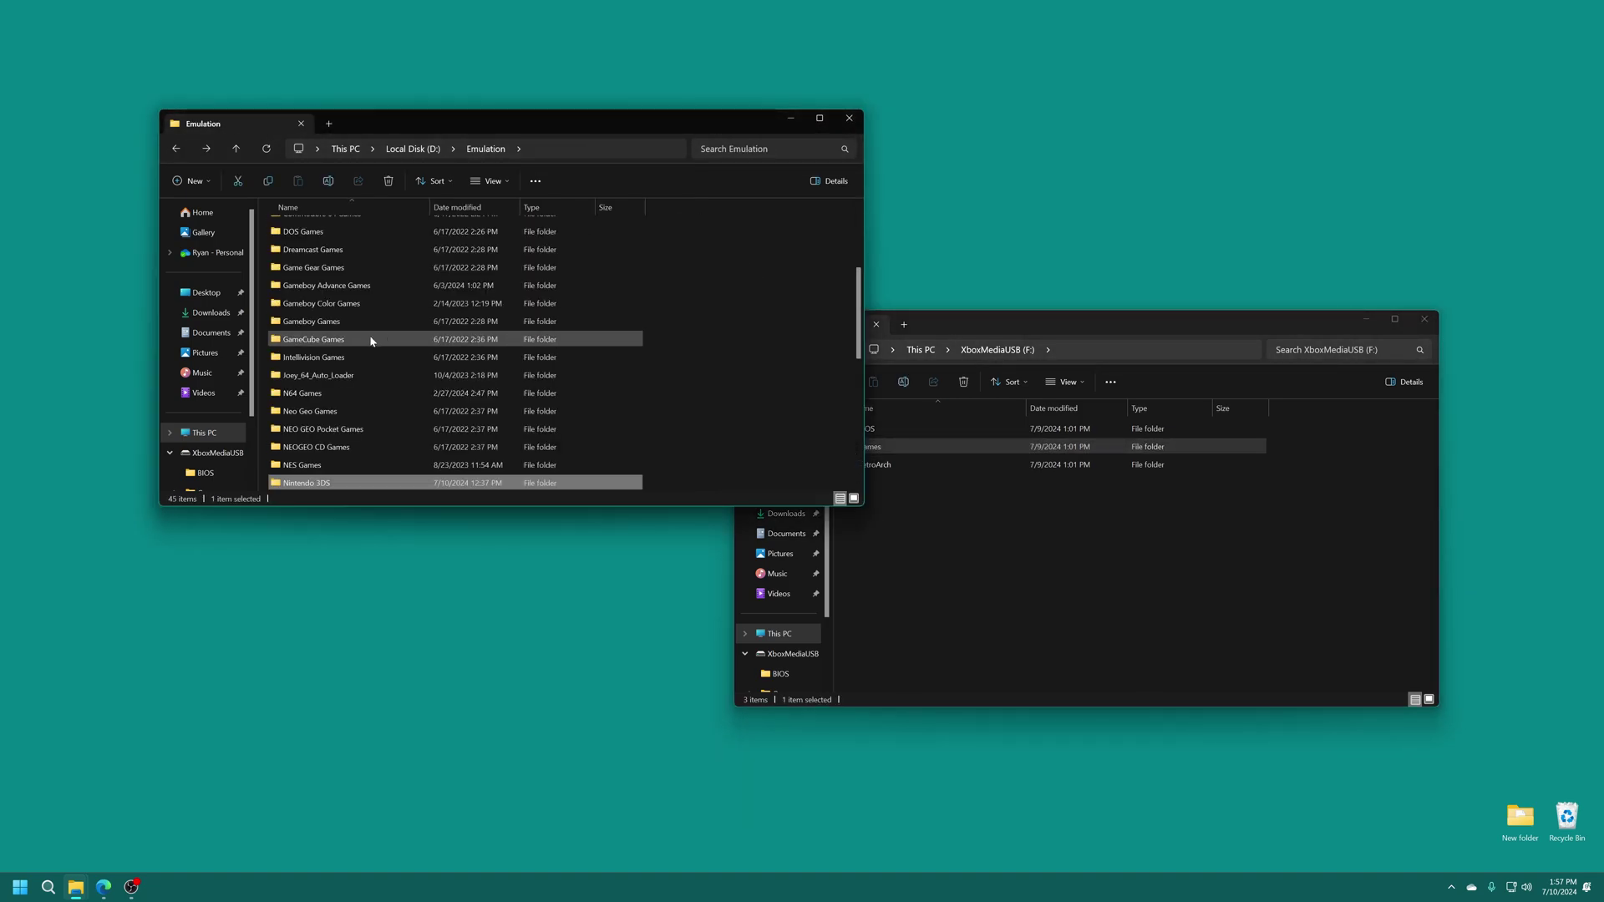
right_click(316, 483)
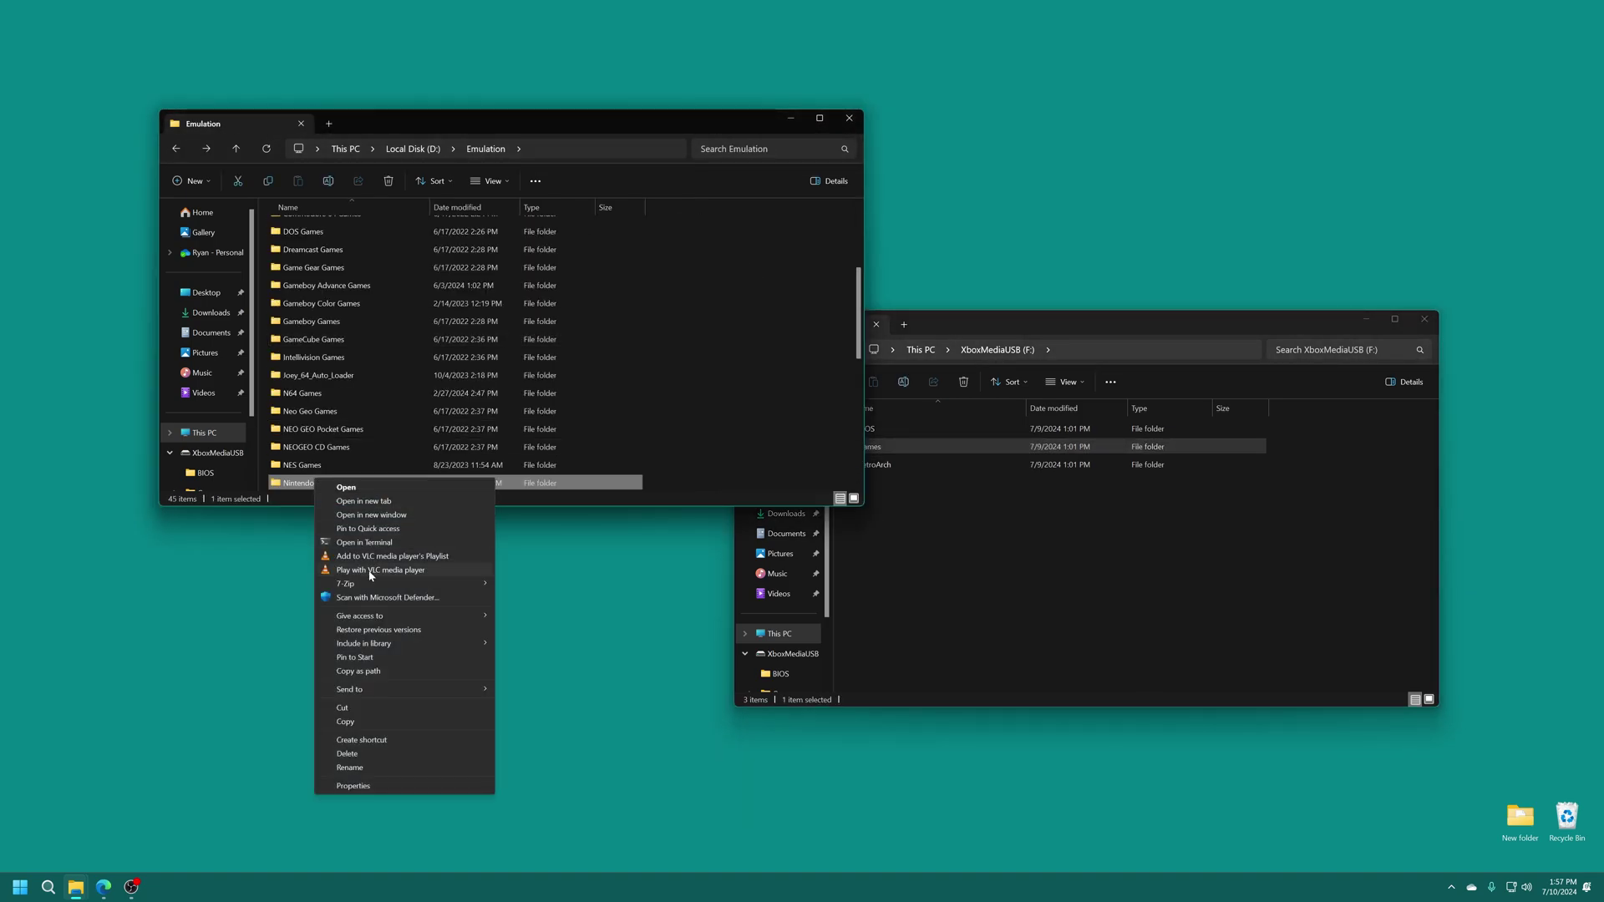
click(361, 722)
click(904, 594)
double_click(880, 452)
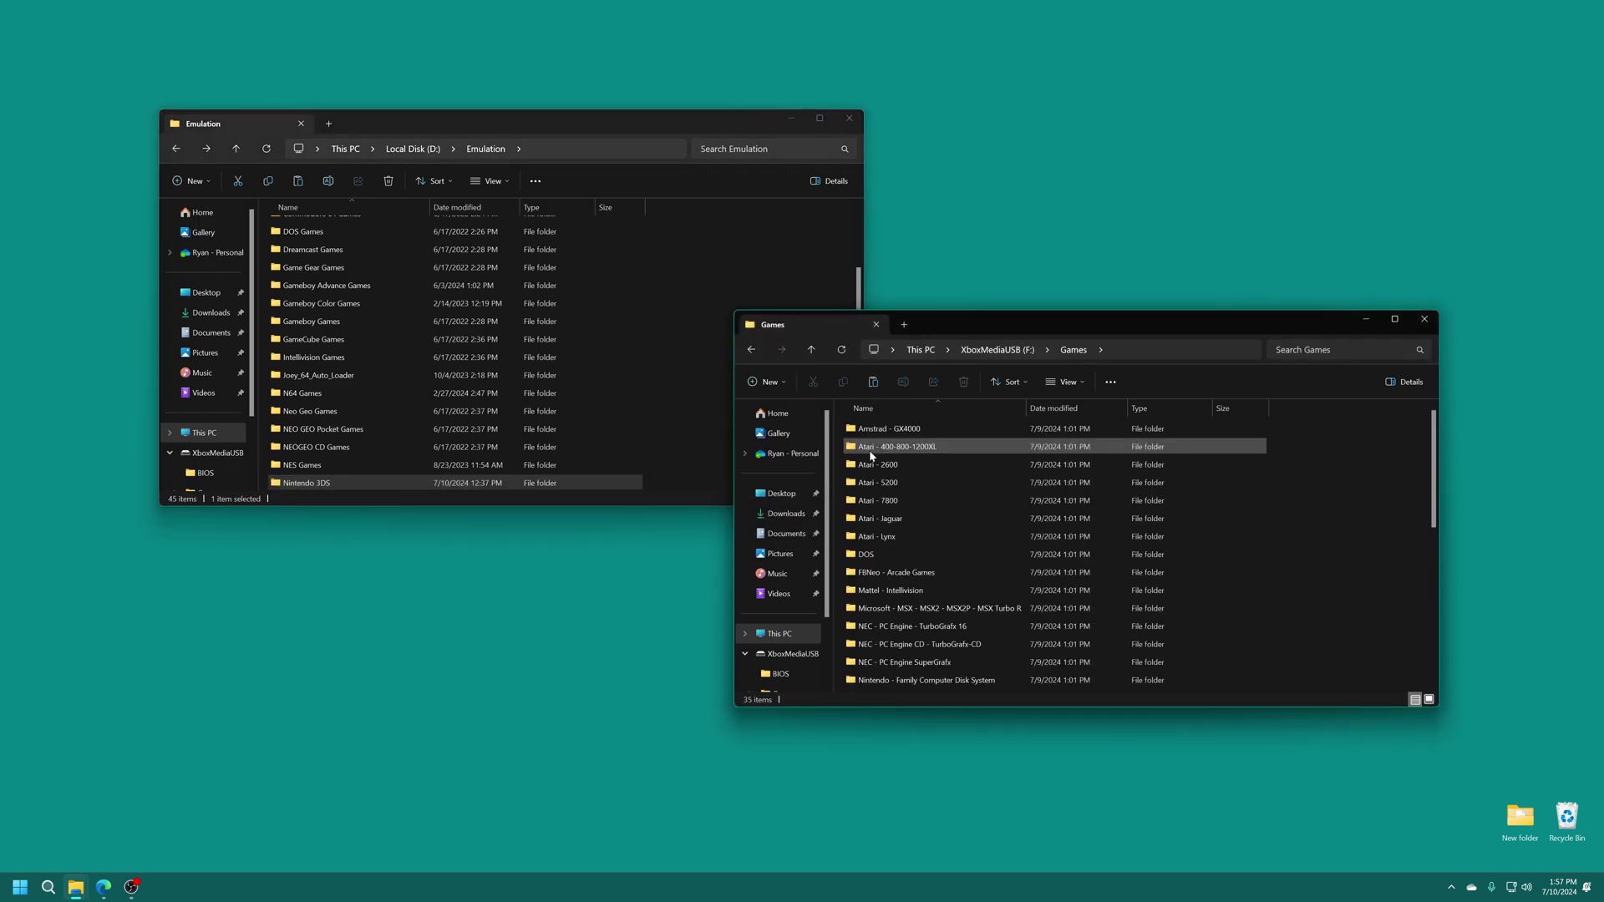
right_click(849, 580)
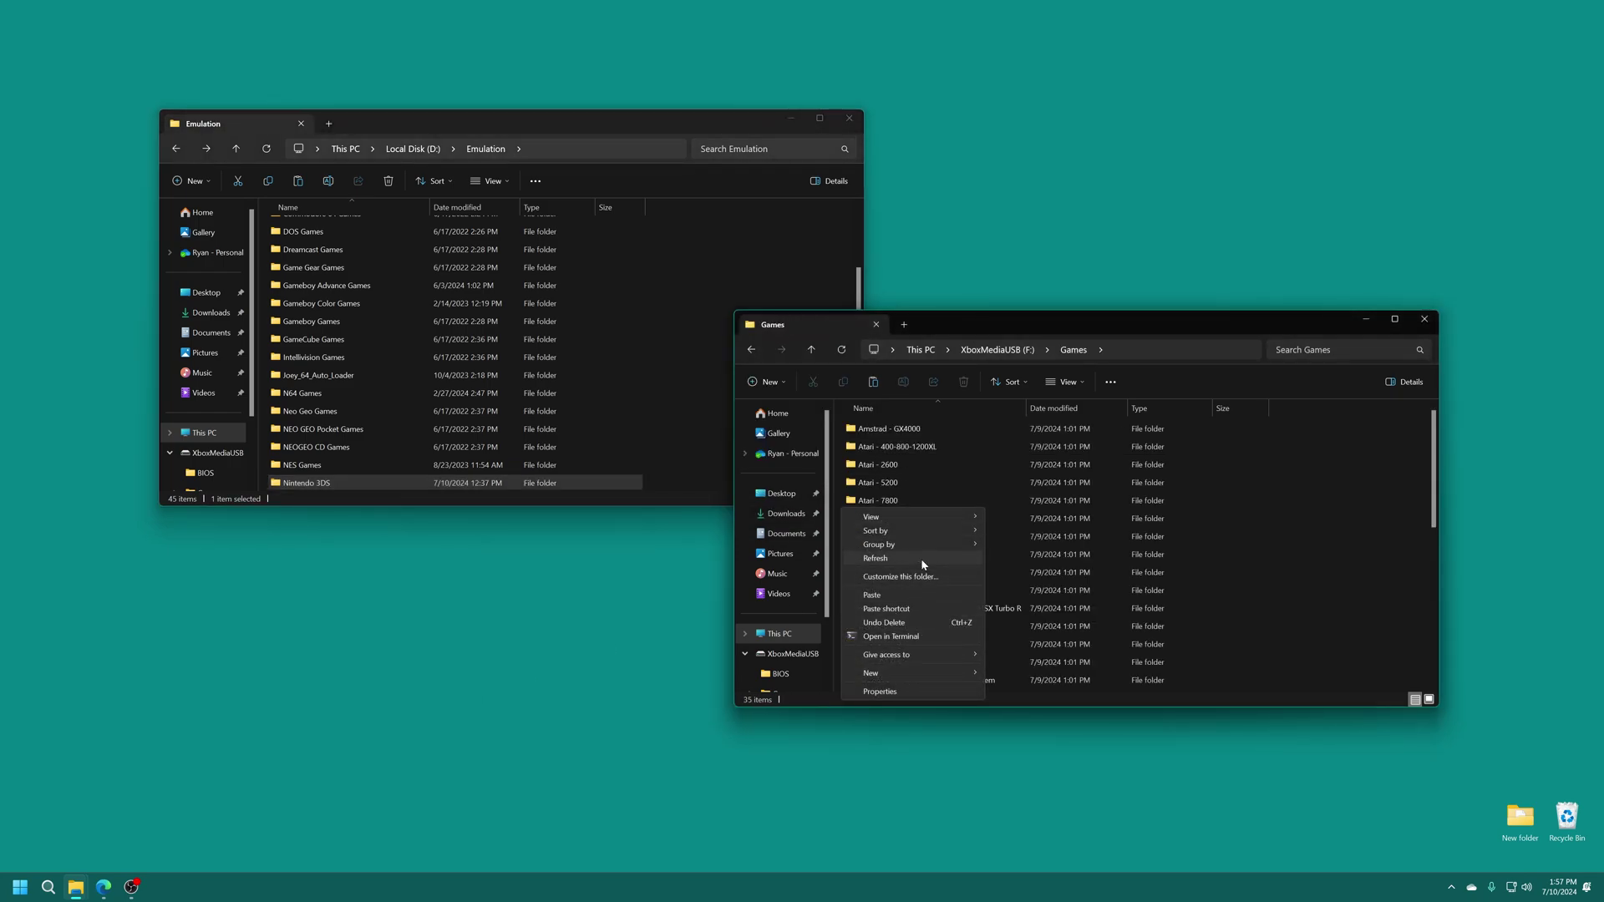
click(910, 593)
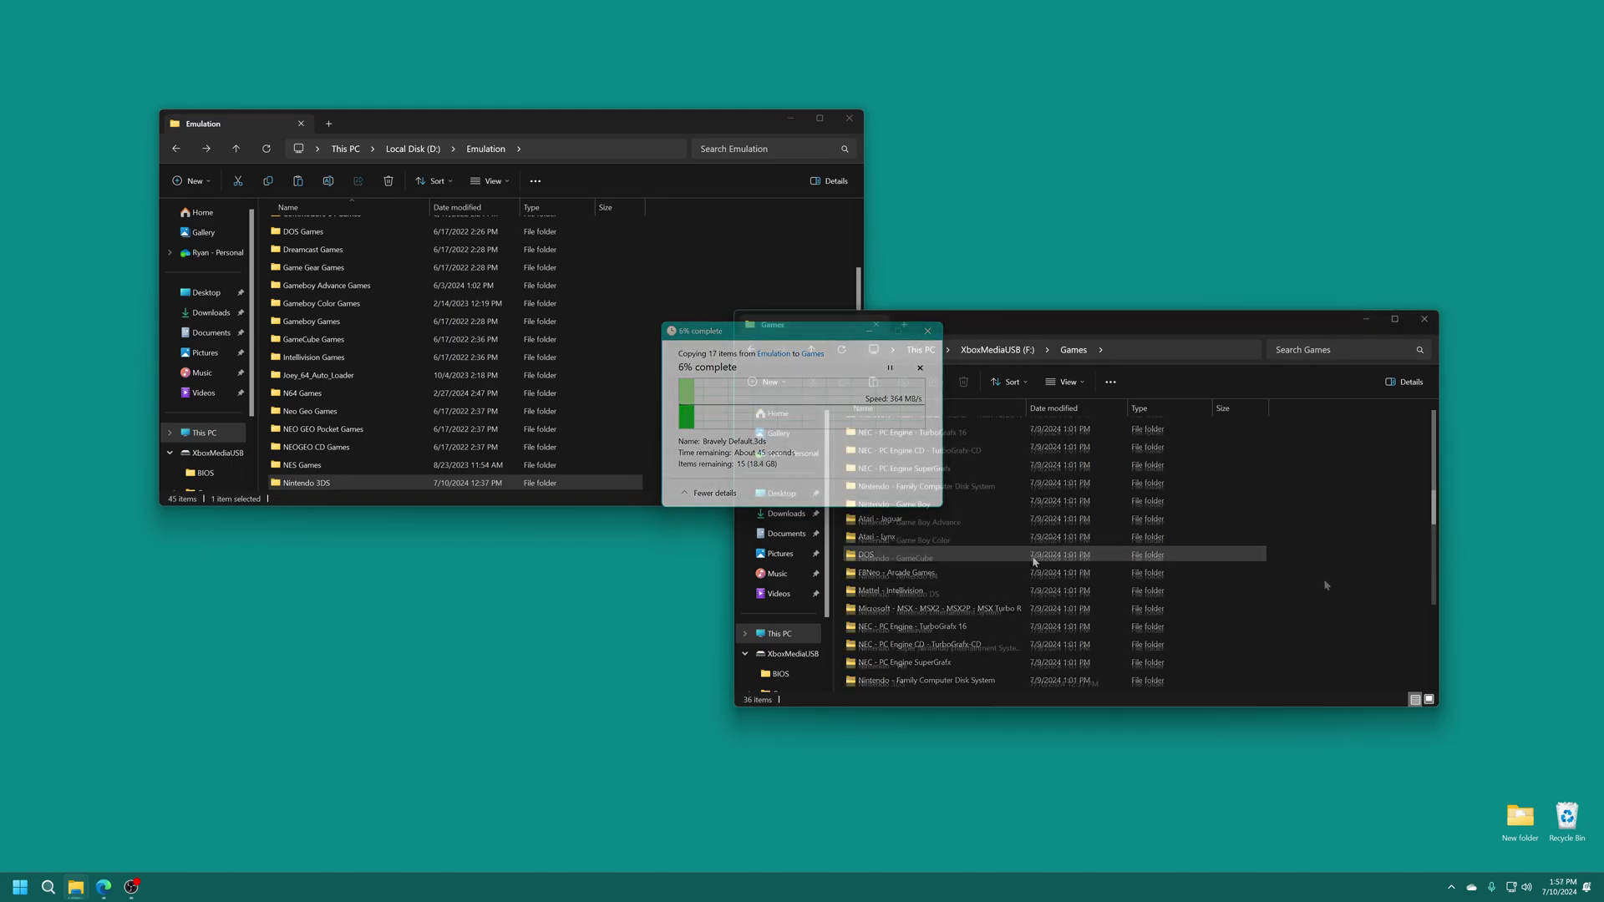
scroll(1323, 578, down, 4)
- Examine the subfolders of the RetroArch folder on the XboxMediaUSB drive, and close both File Explorer windows
key(alt+Left)
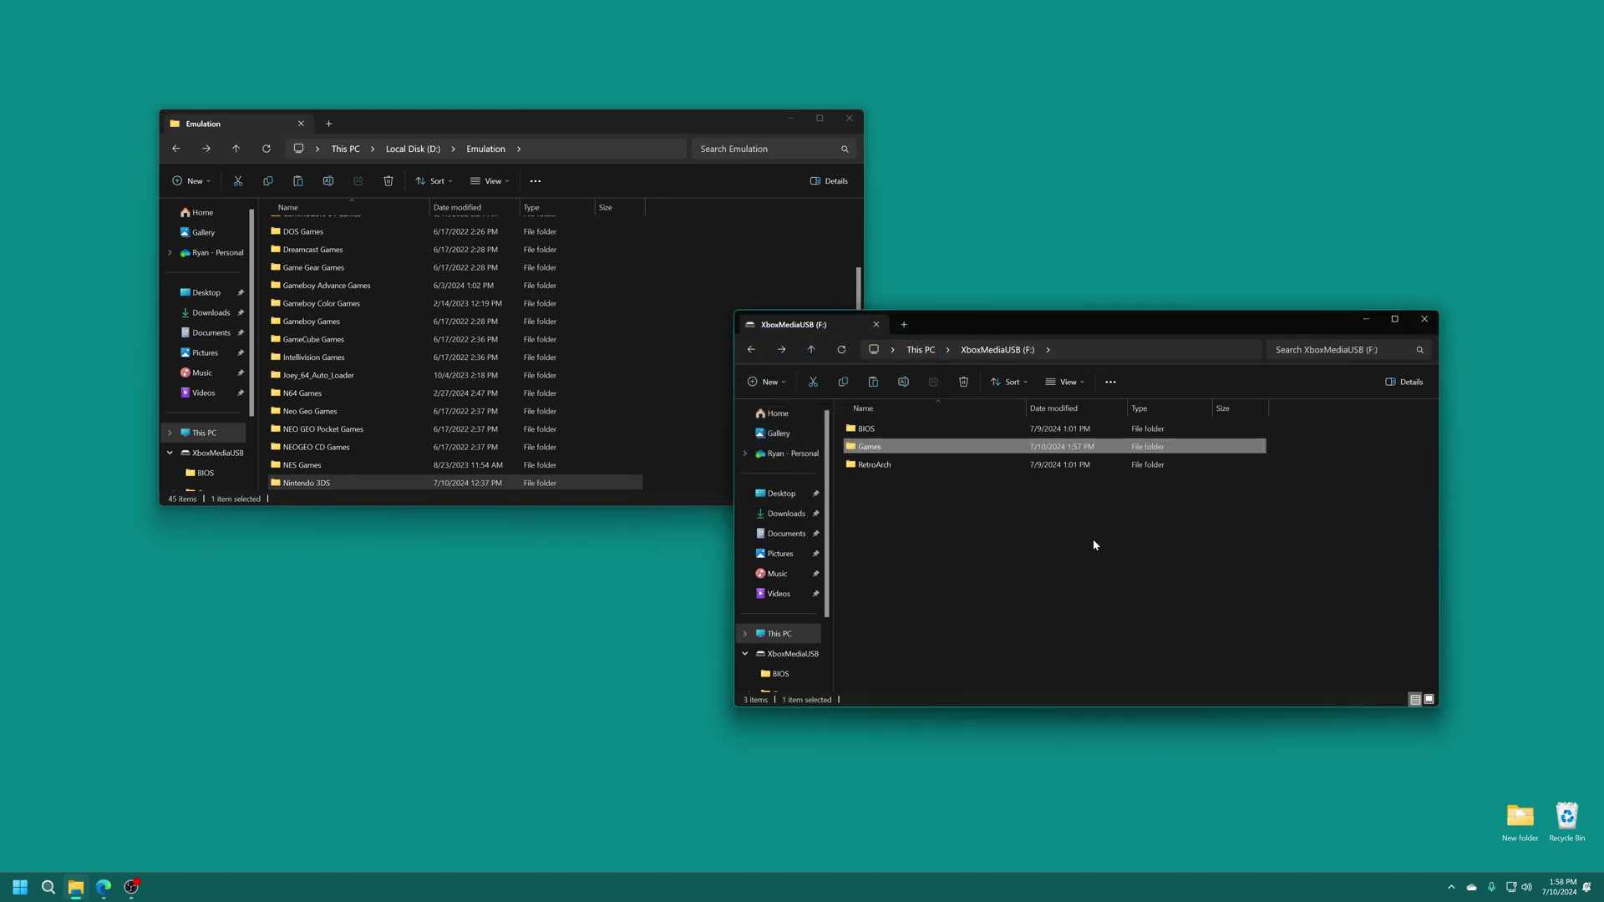
double_click(868, 466)
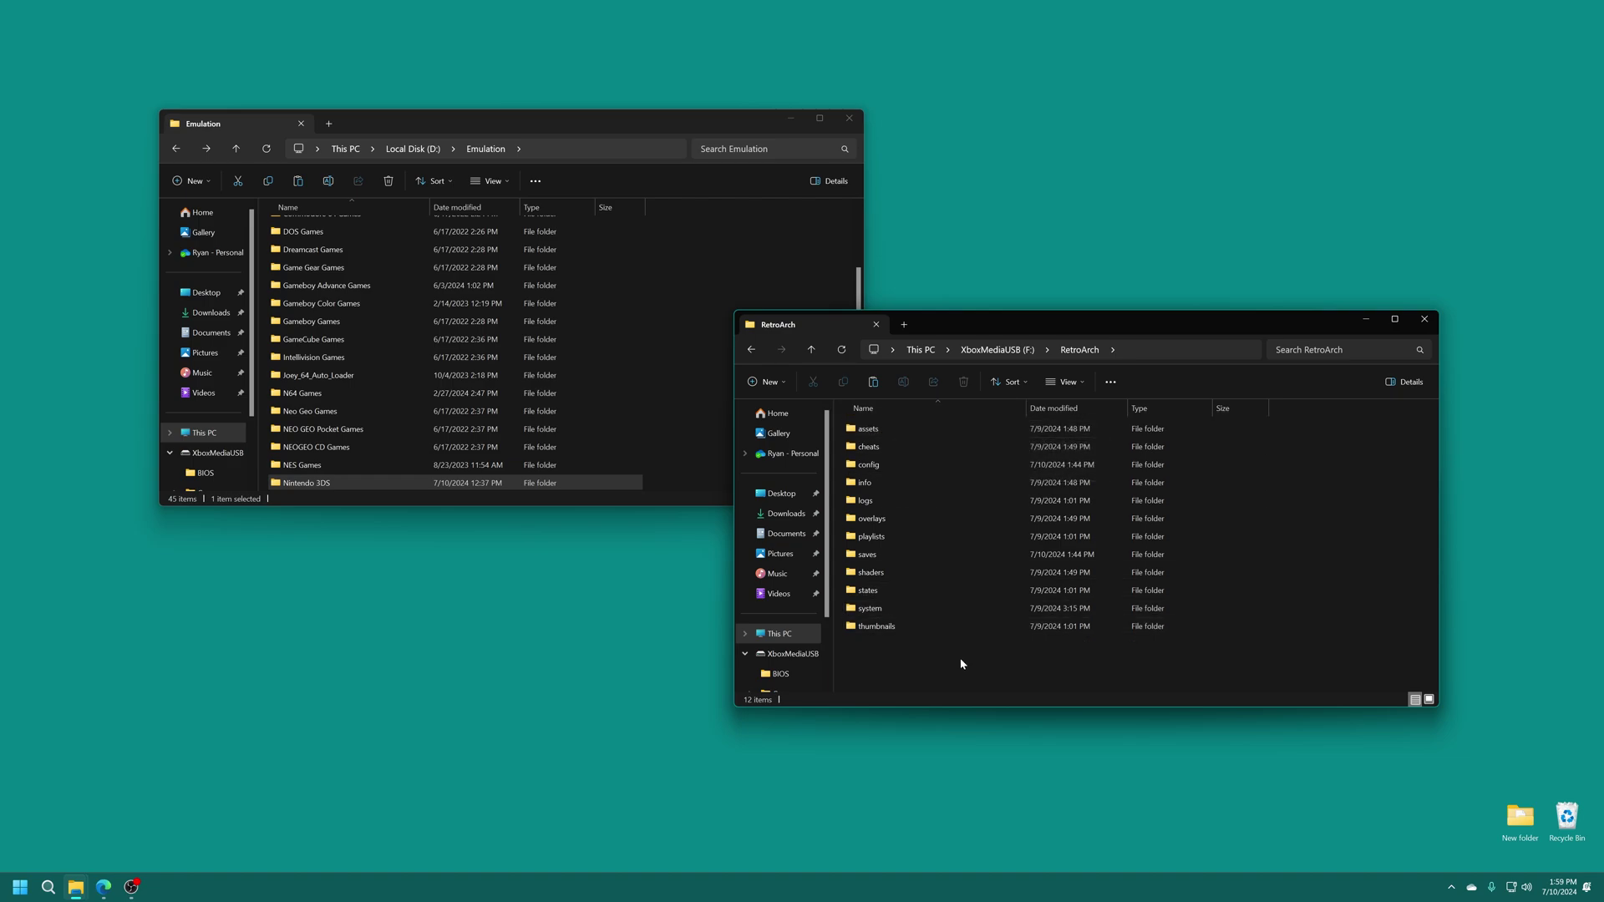
key(alt+F4)
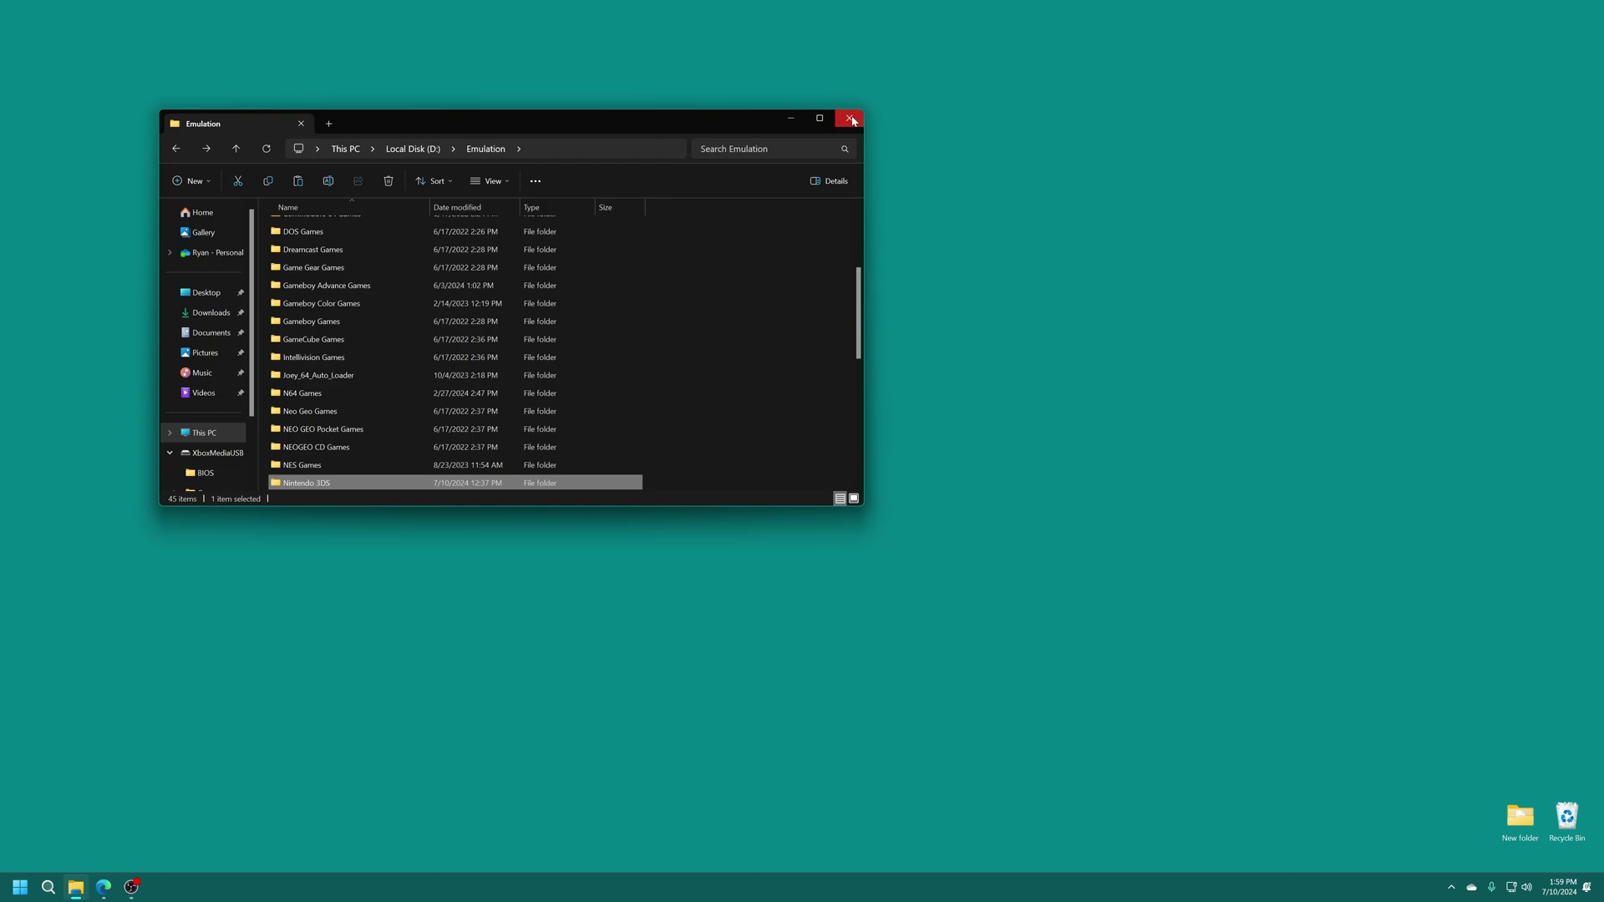
click(851, 120)
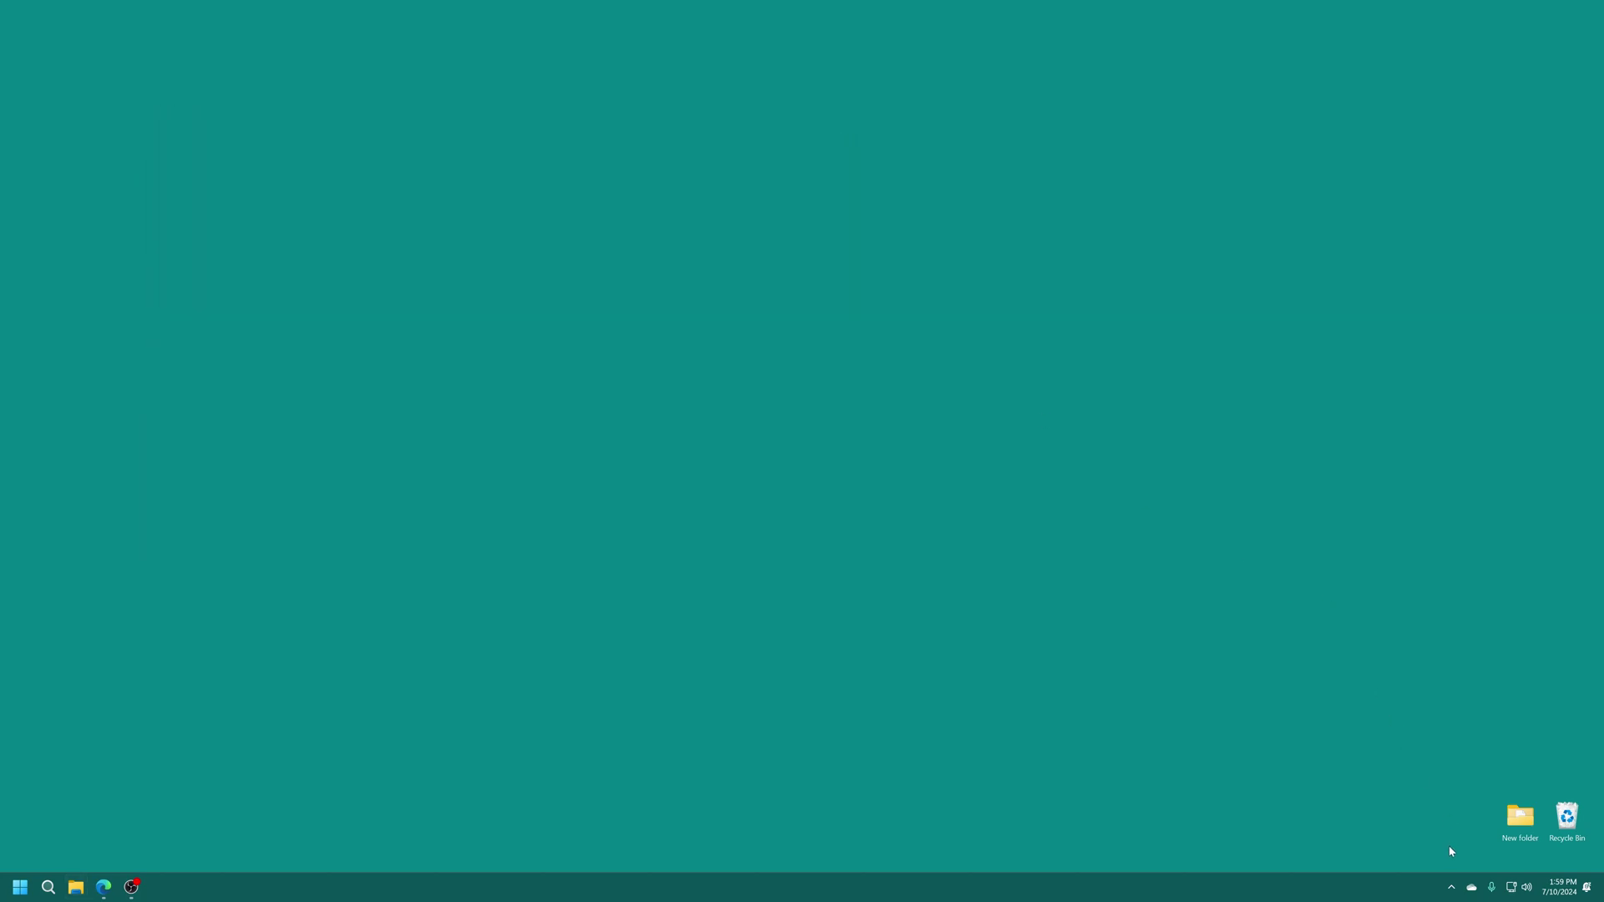
- Safely eject the Crucial X6 SSD from the PC
click(1451, 887)
right_click(1401, 849)
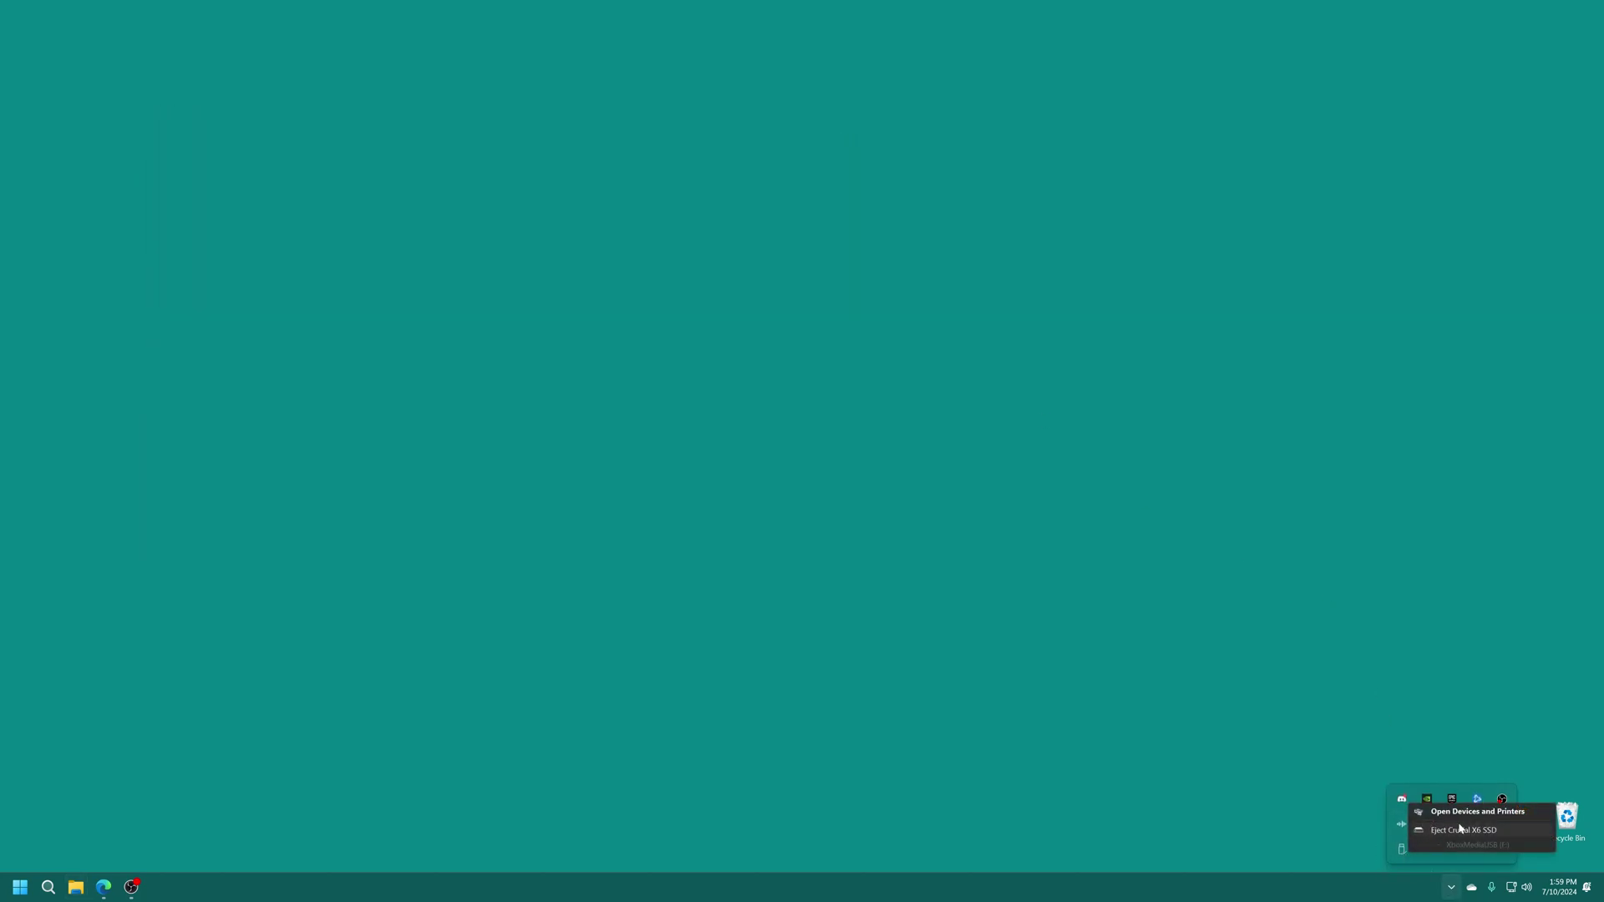
click(1464, 830)
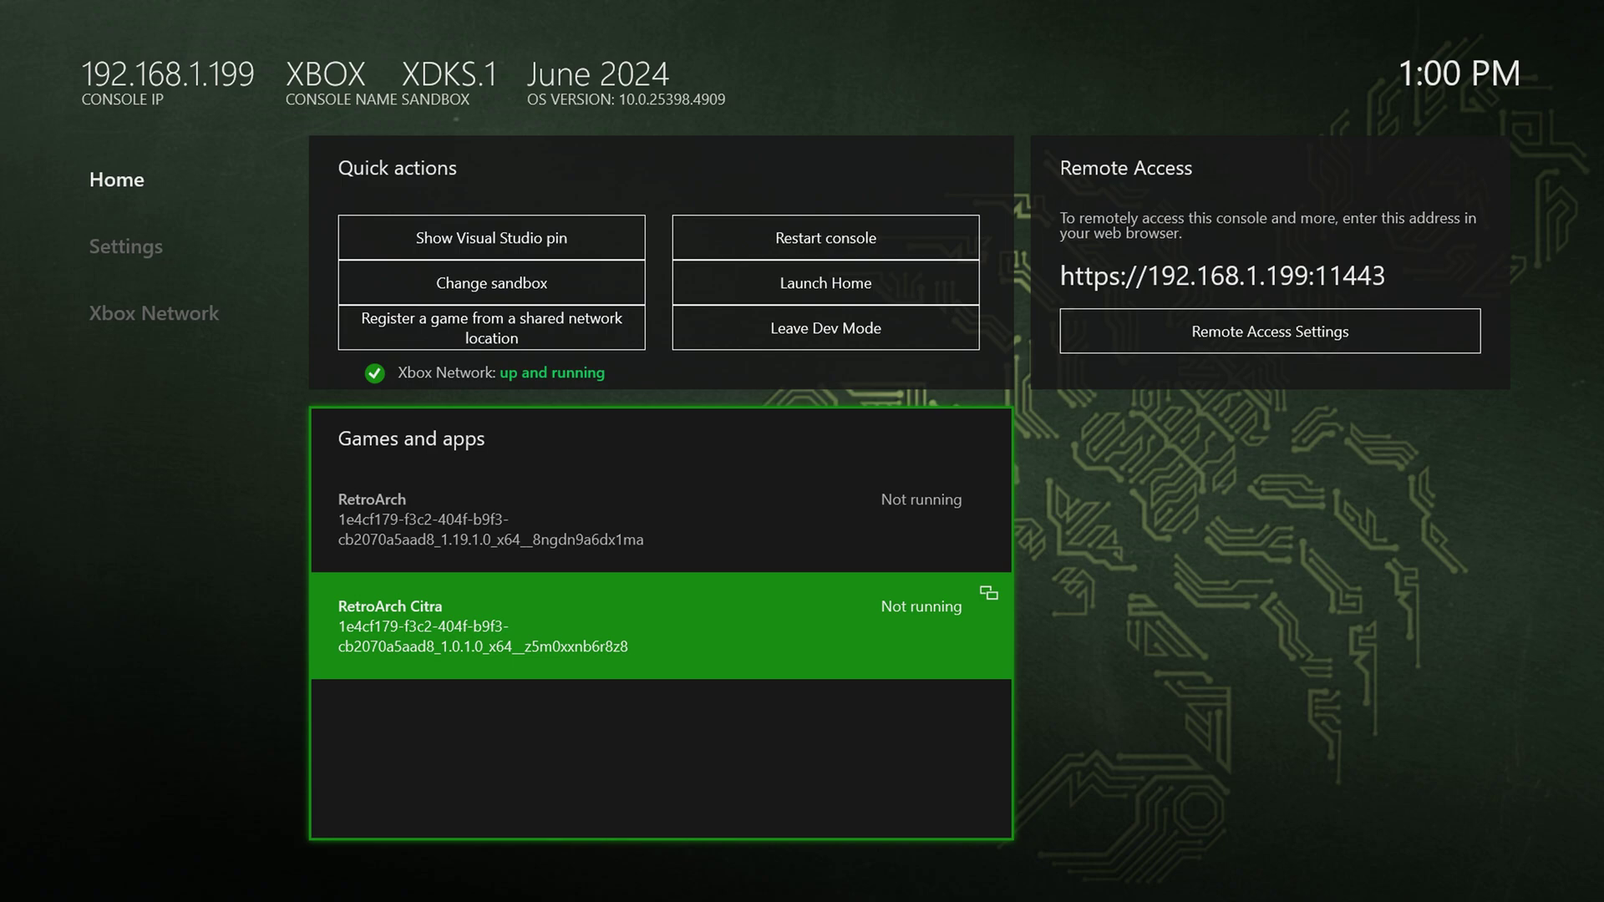
- Check the console's resolution in the TV & display options, and return to the Dev Home settings
click(125, 246)
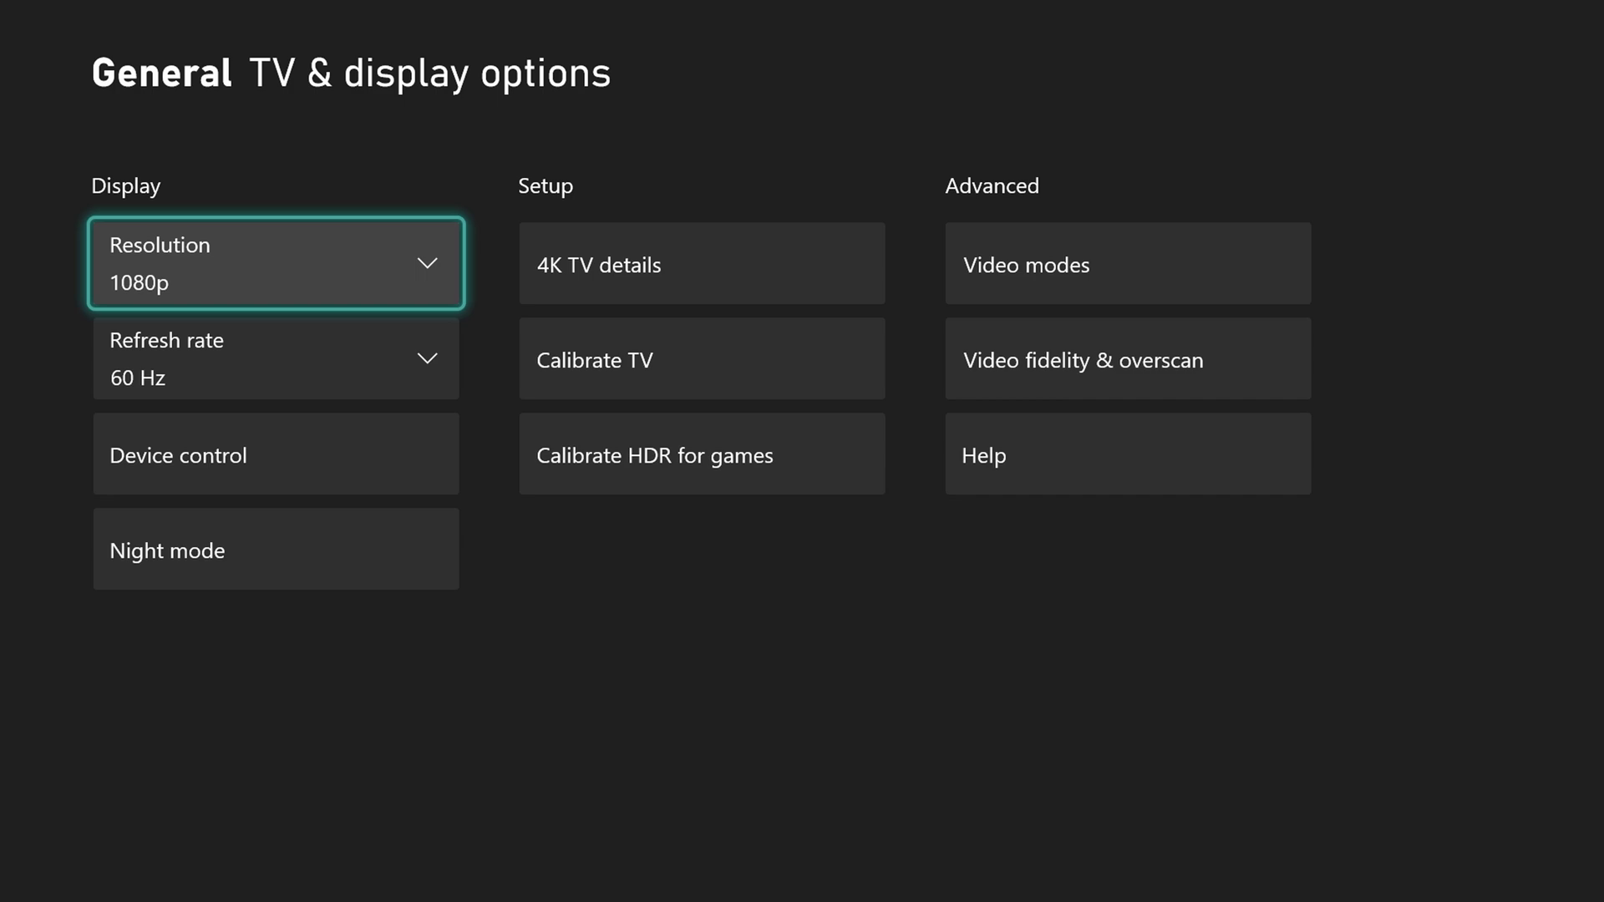
key(Return)
key(Escape)
key(Escape)
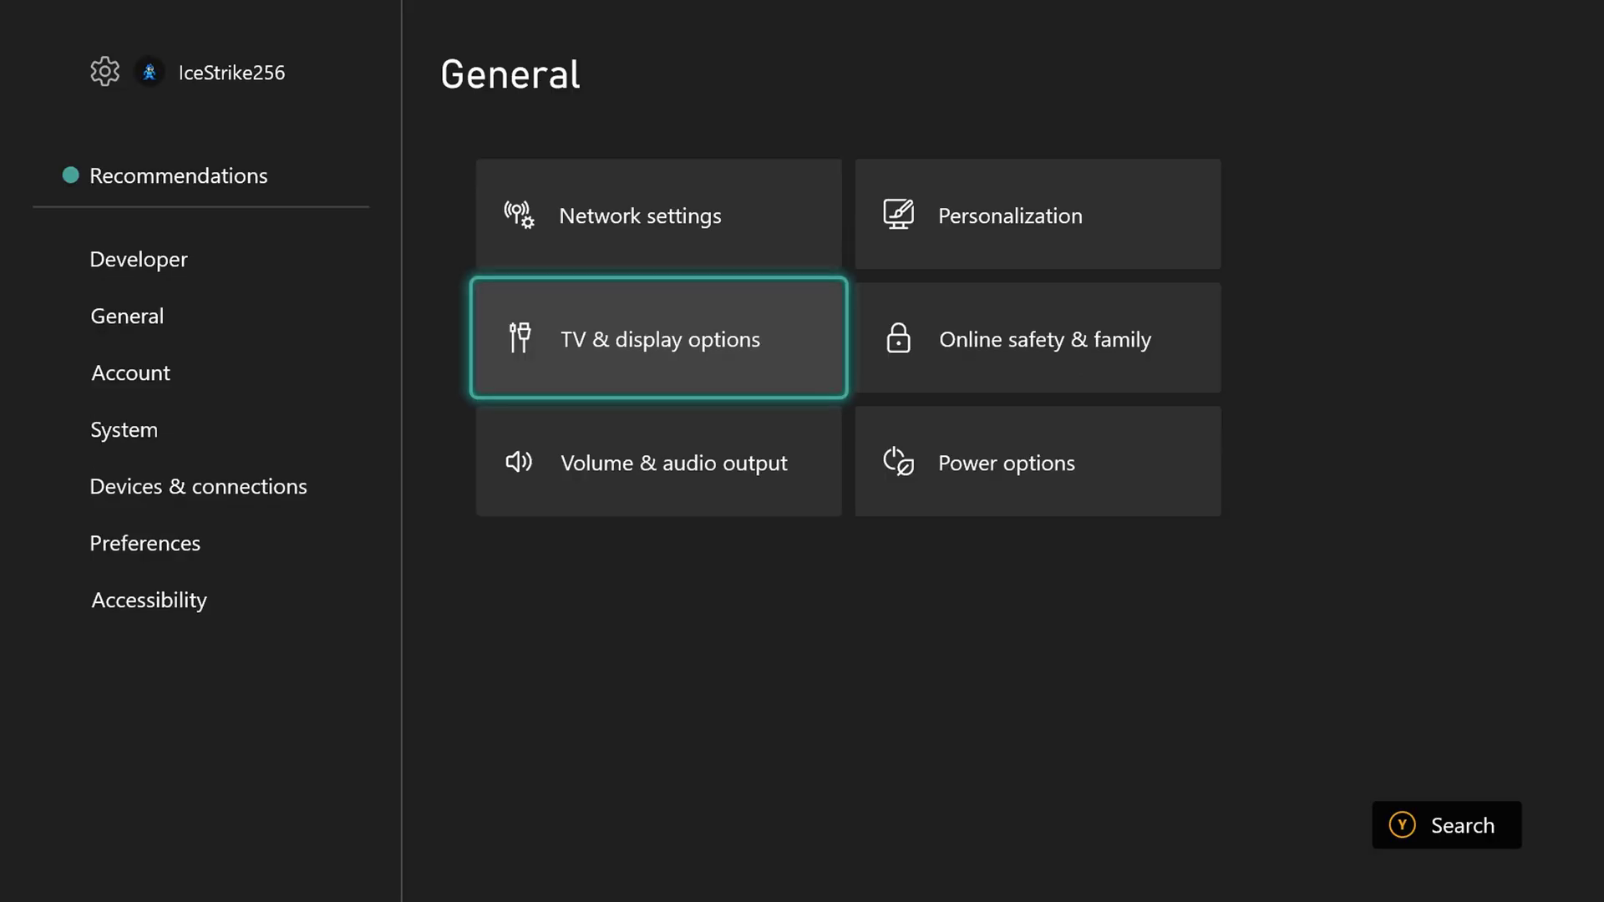
key(Escape)
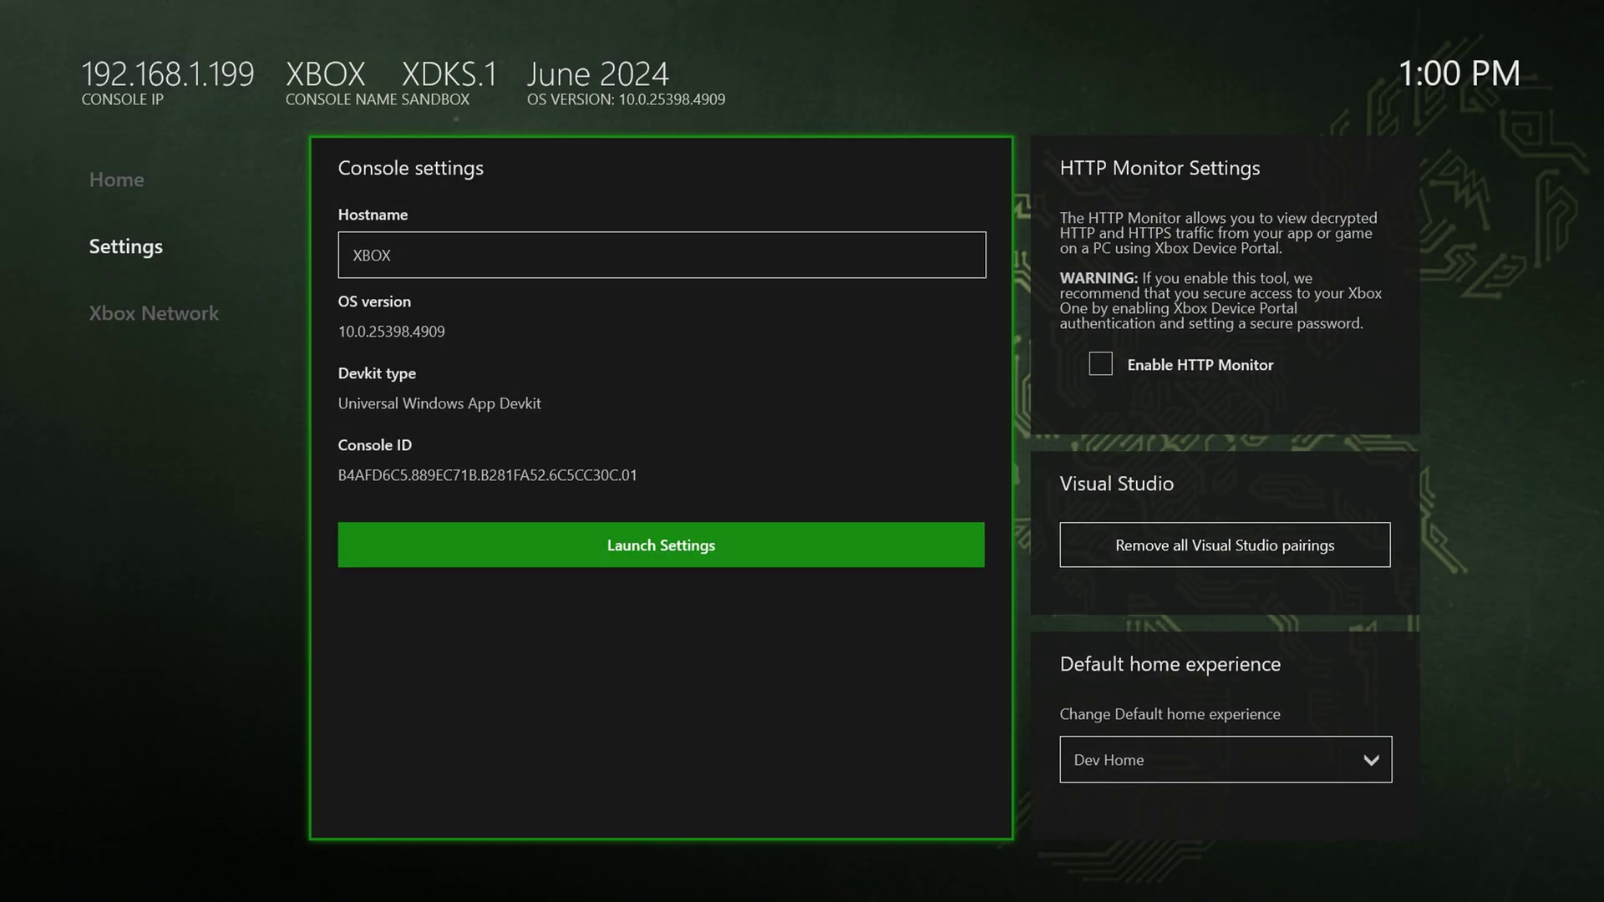
- Launch RetroArch Citra from the games and apps list on the Dev Home home page
key(Left)
key(Up)
key(Right)
key(Return)
key(Down)
key(Down)
key(Down)
key(Down)
key(Return)
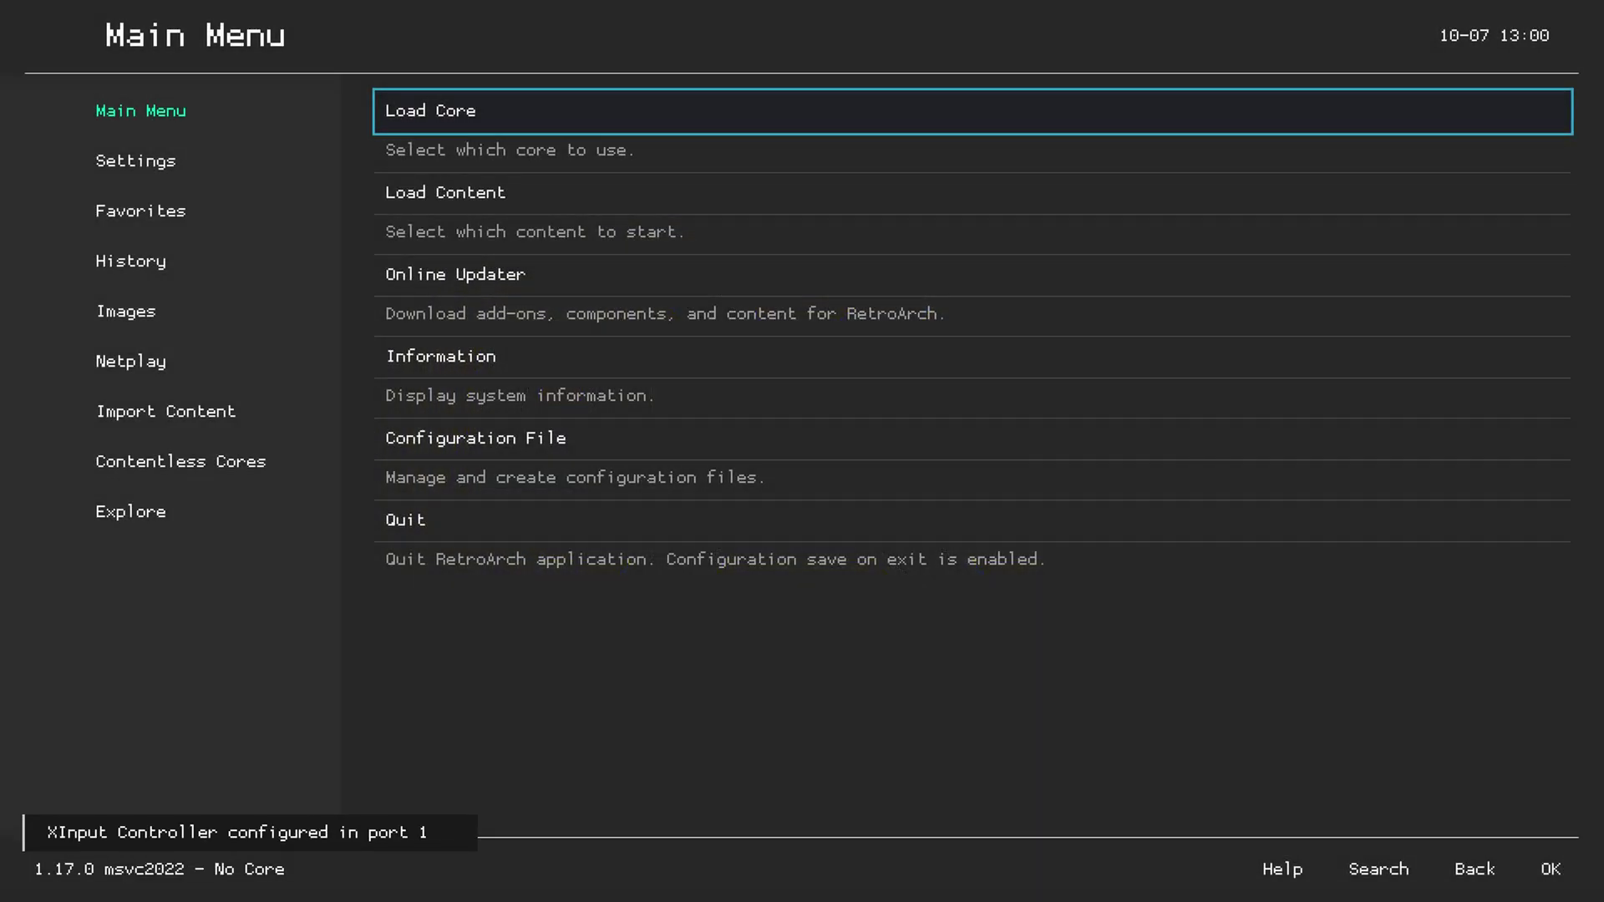
- Open the Directory settings of RetroArch
key(Left)
key(Down)
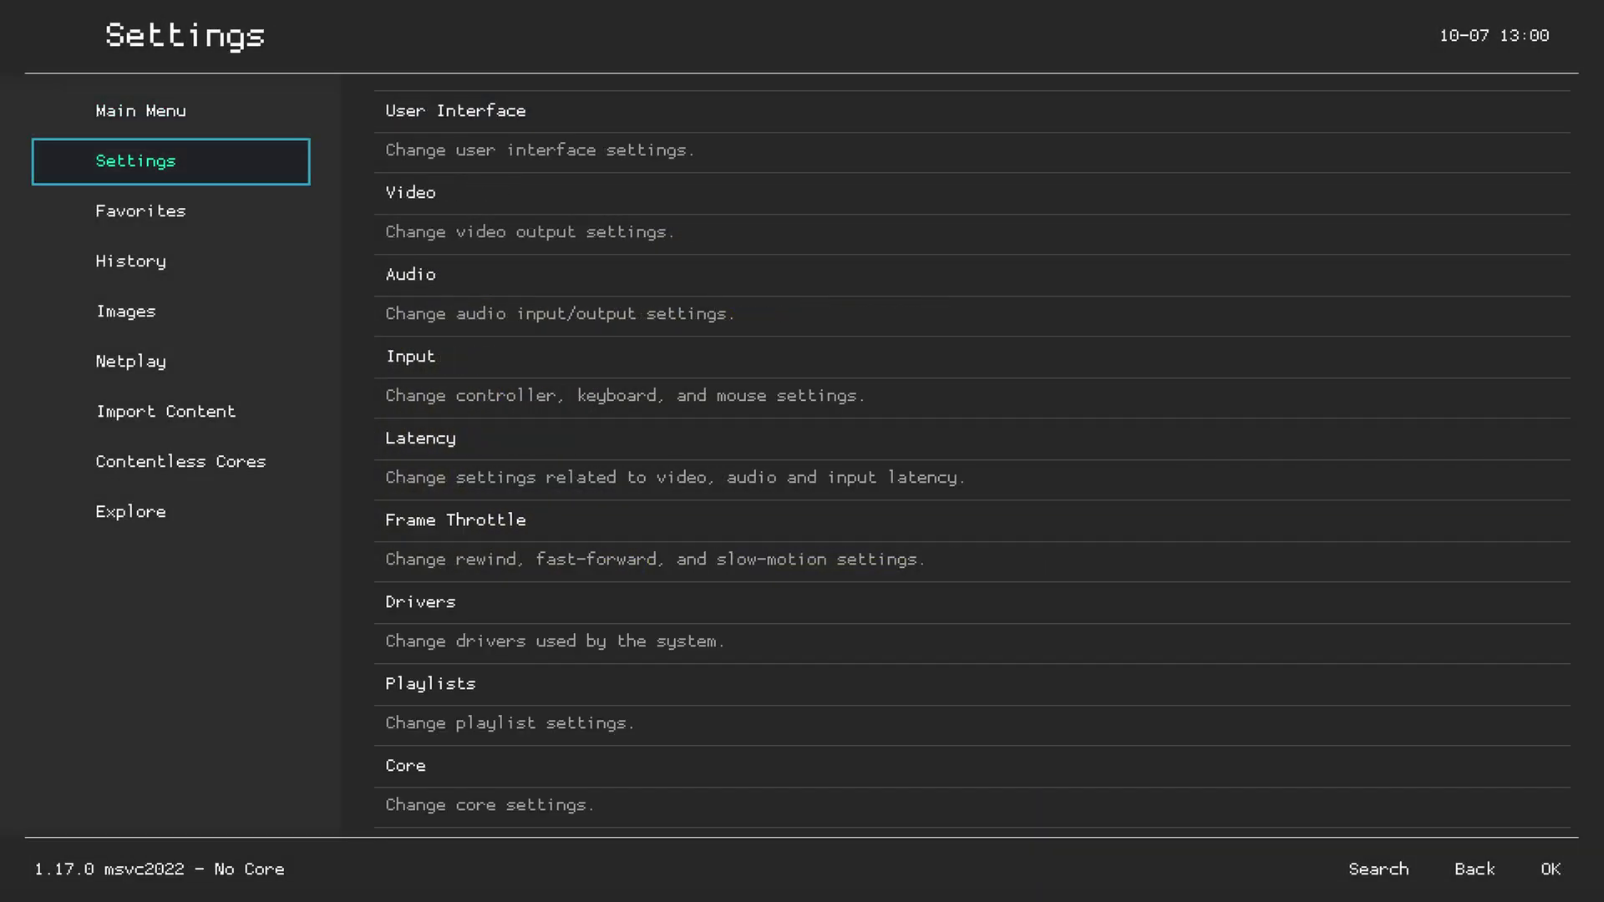
key(Right)
key(Up)
key(Up)
key(Return)
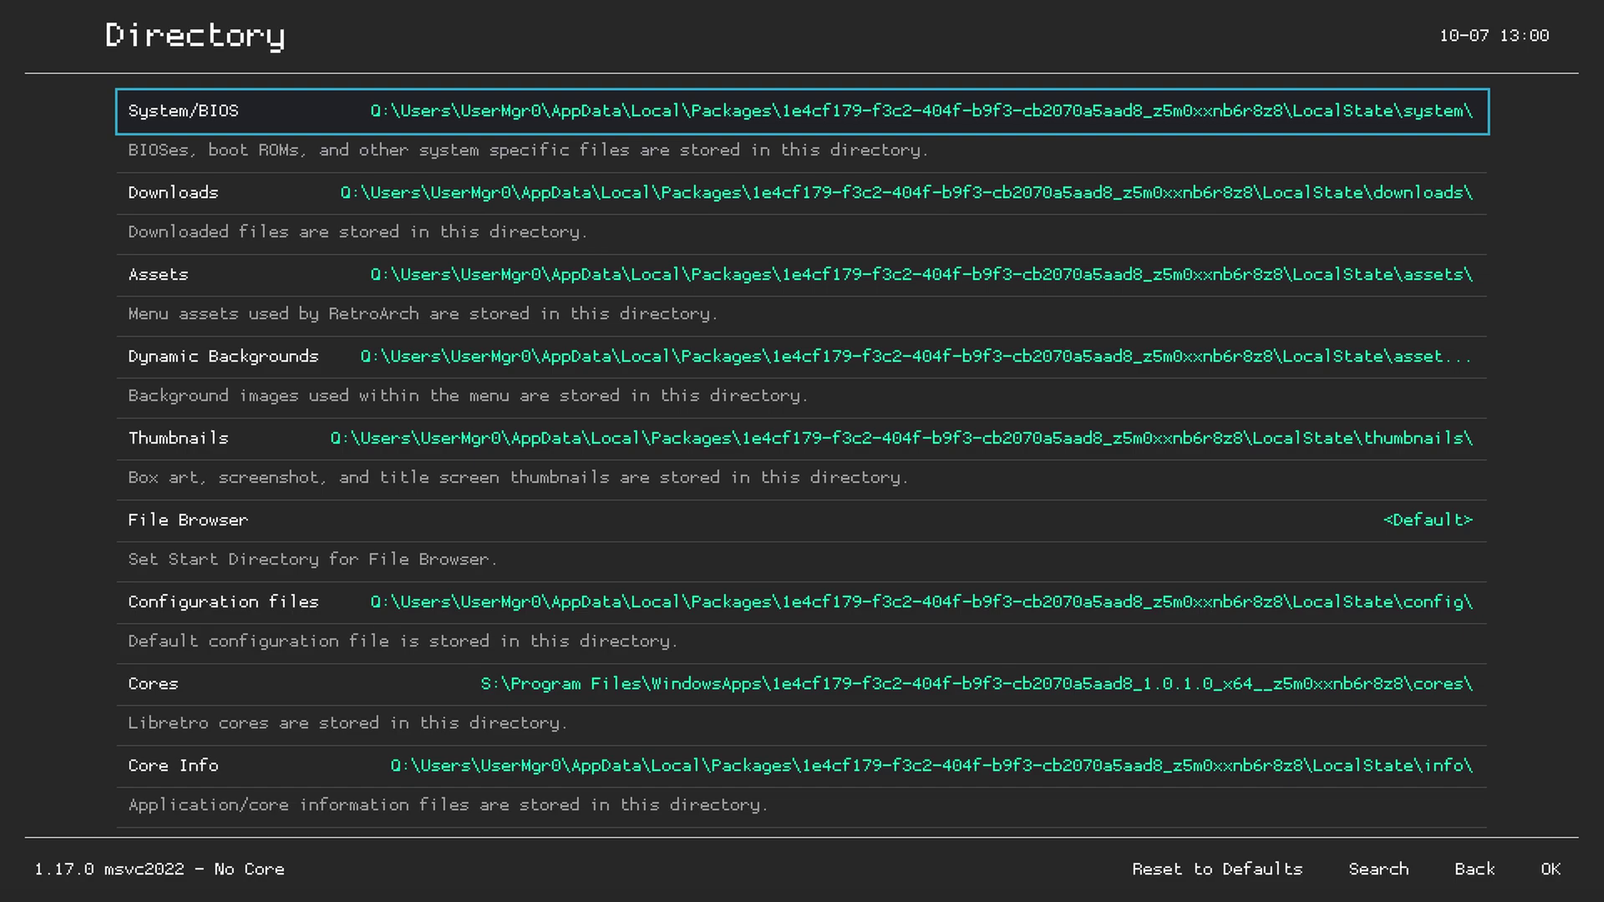
- Set the System/BIOS directory to E:\RetroArch\system on the USB drive
key(Return)
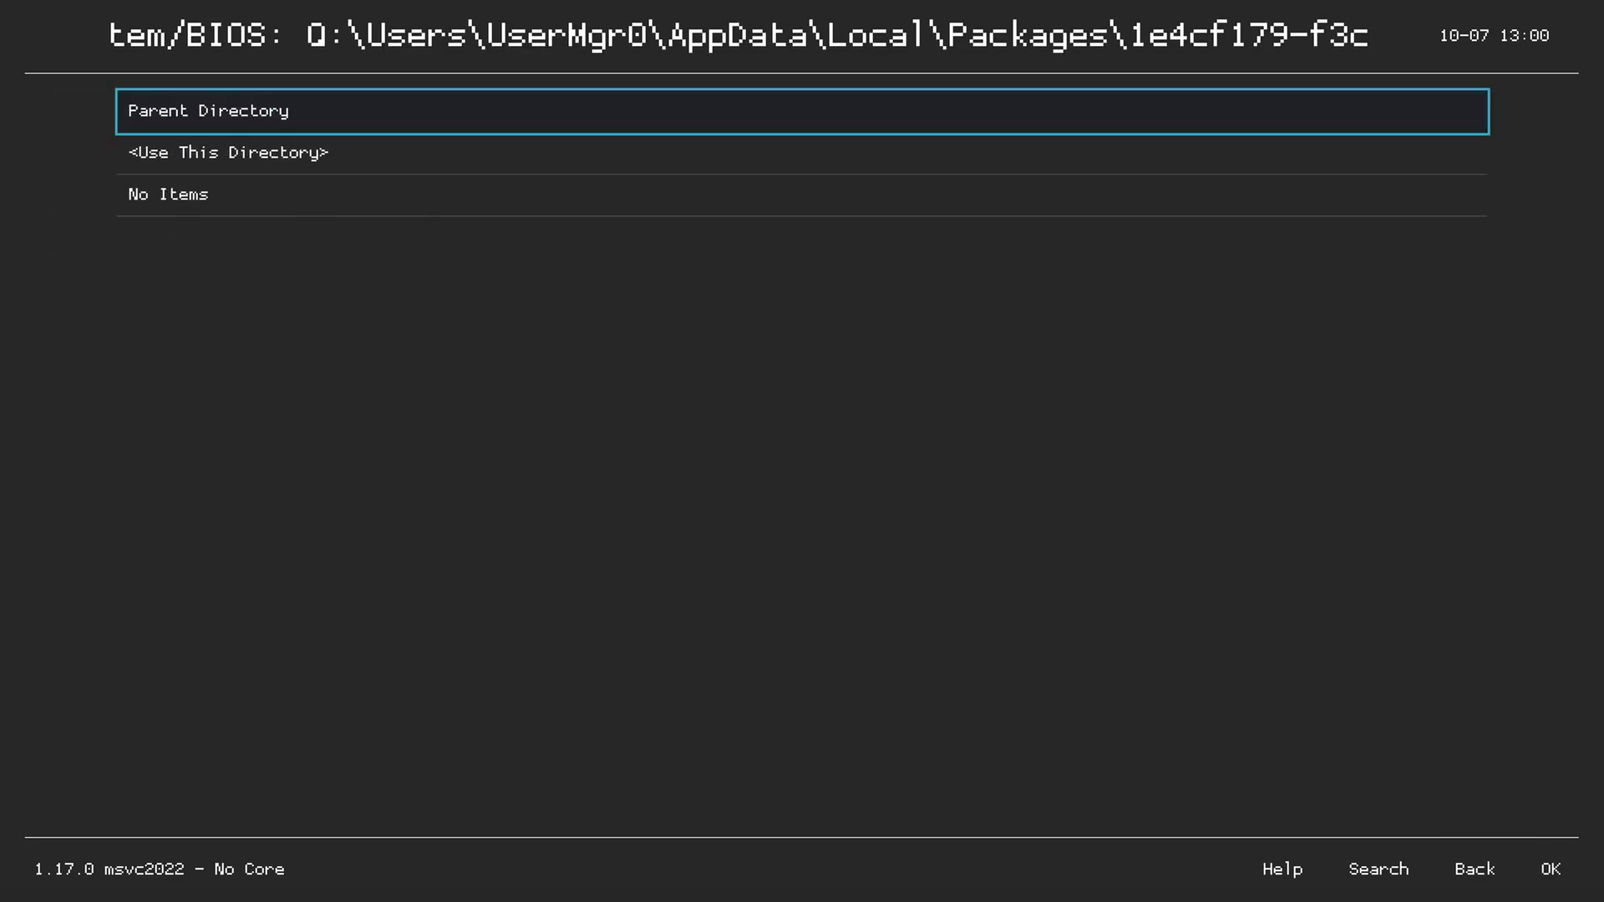
key(Return)
key(Return)
key(Return)
key(Return)
key(Return)
key(Return)
key(Return)
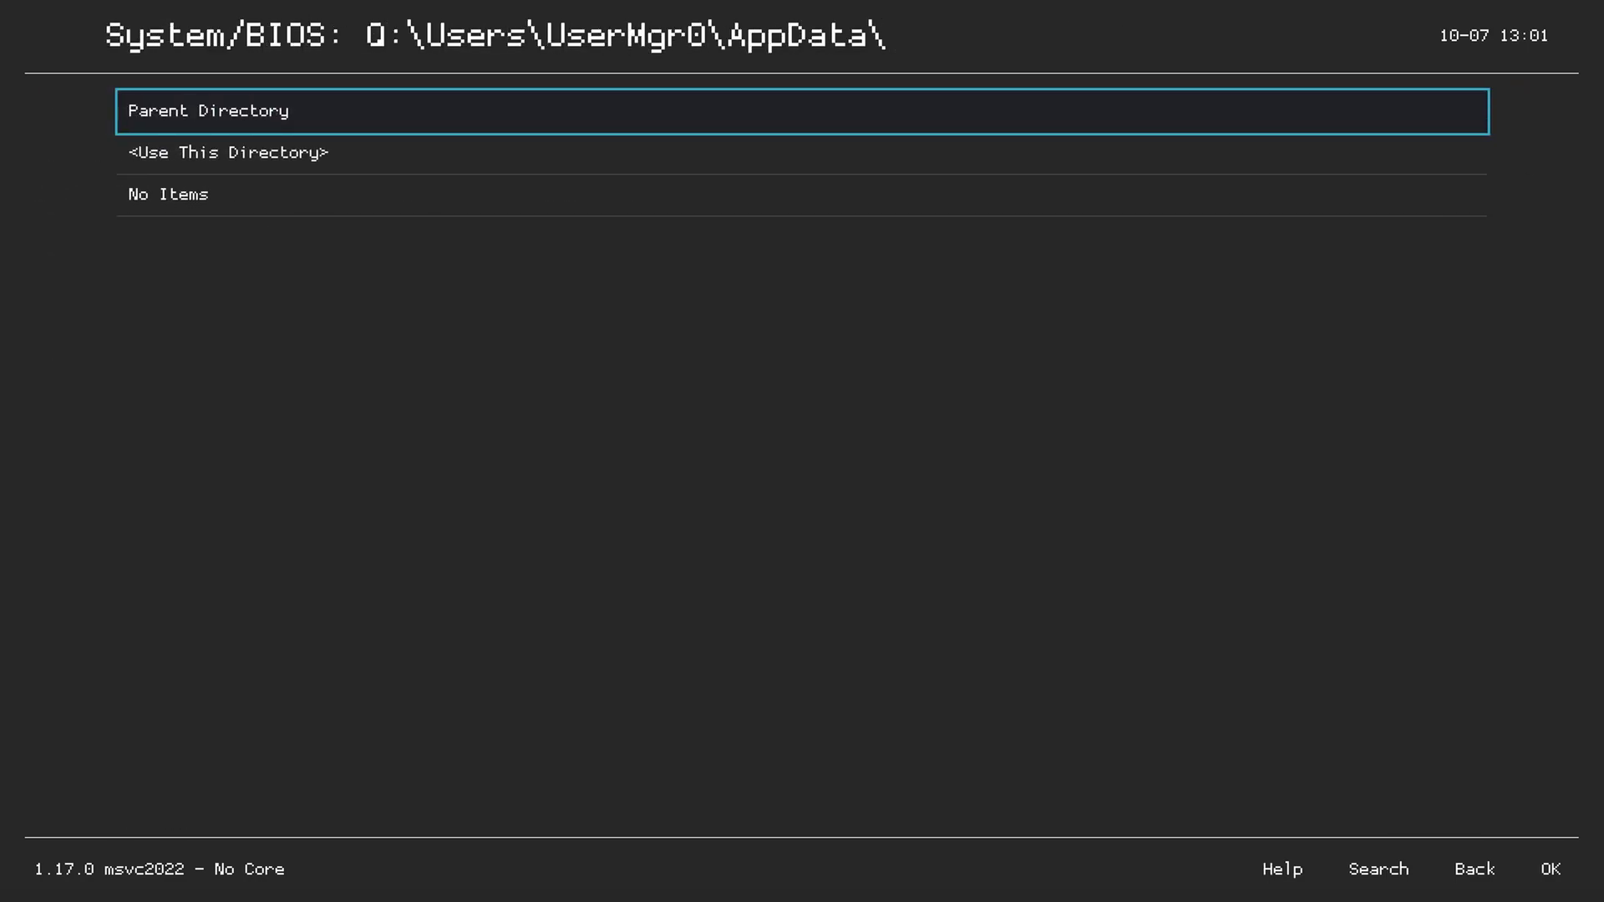
key(Return)
key(Return)
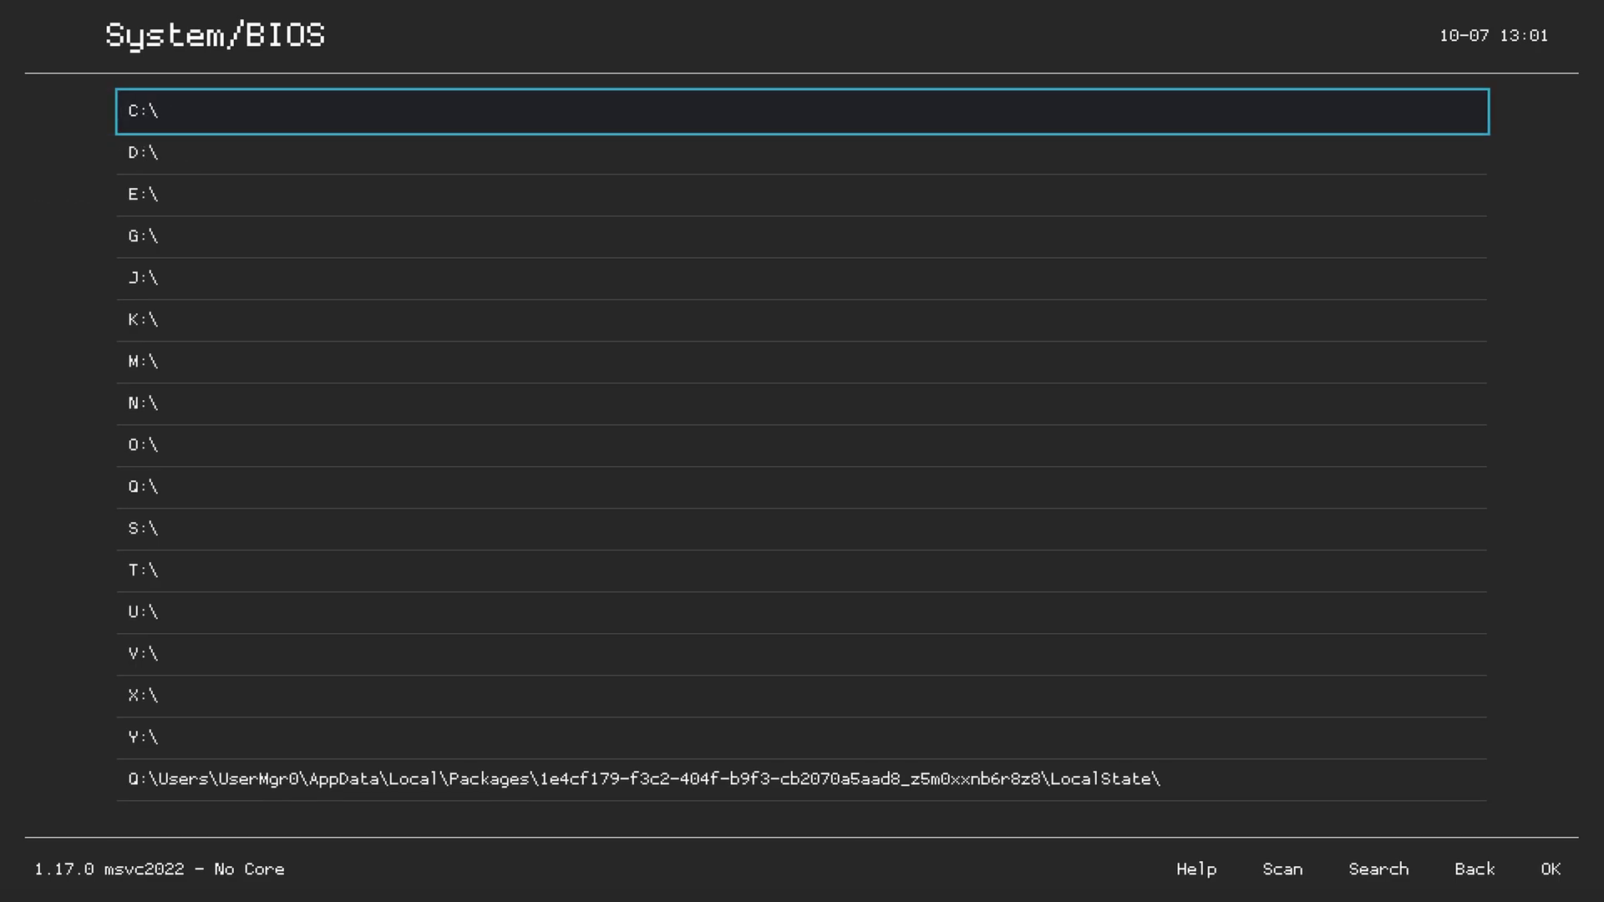
key(Down)
key(Down)
key(Return)
key(Down)
key(Down)
key(Down)
key(Down)
key(Down)
key(Return)
key(Down)
key(Down)
key(Down)
key(Down)
key(Down)
key(Down)
key(Down)
key(Down)
key(Down)
key(Down)
key(Down)
key(Down)
key(Down)
key(Up)
key(Return)
key(Down)
key(Return)
- Set the Thumbnails directory to E:\RetroArch\thumbnails on the USB drive
key(Down)
key(Down)
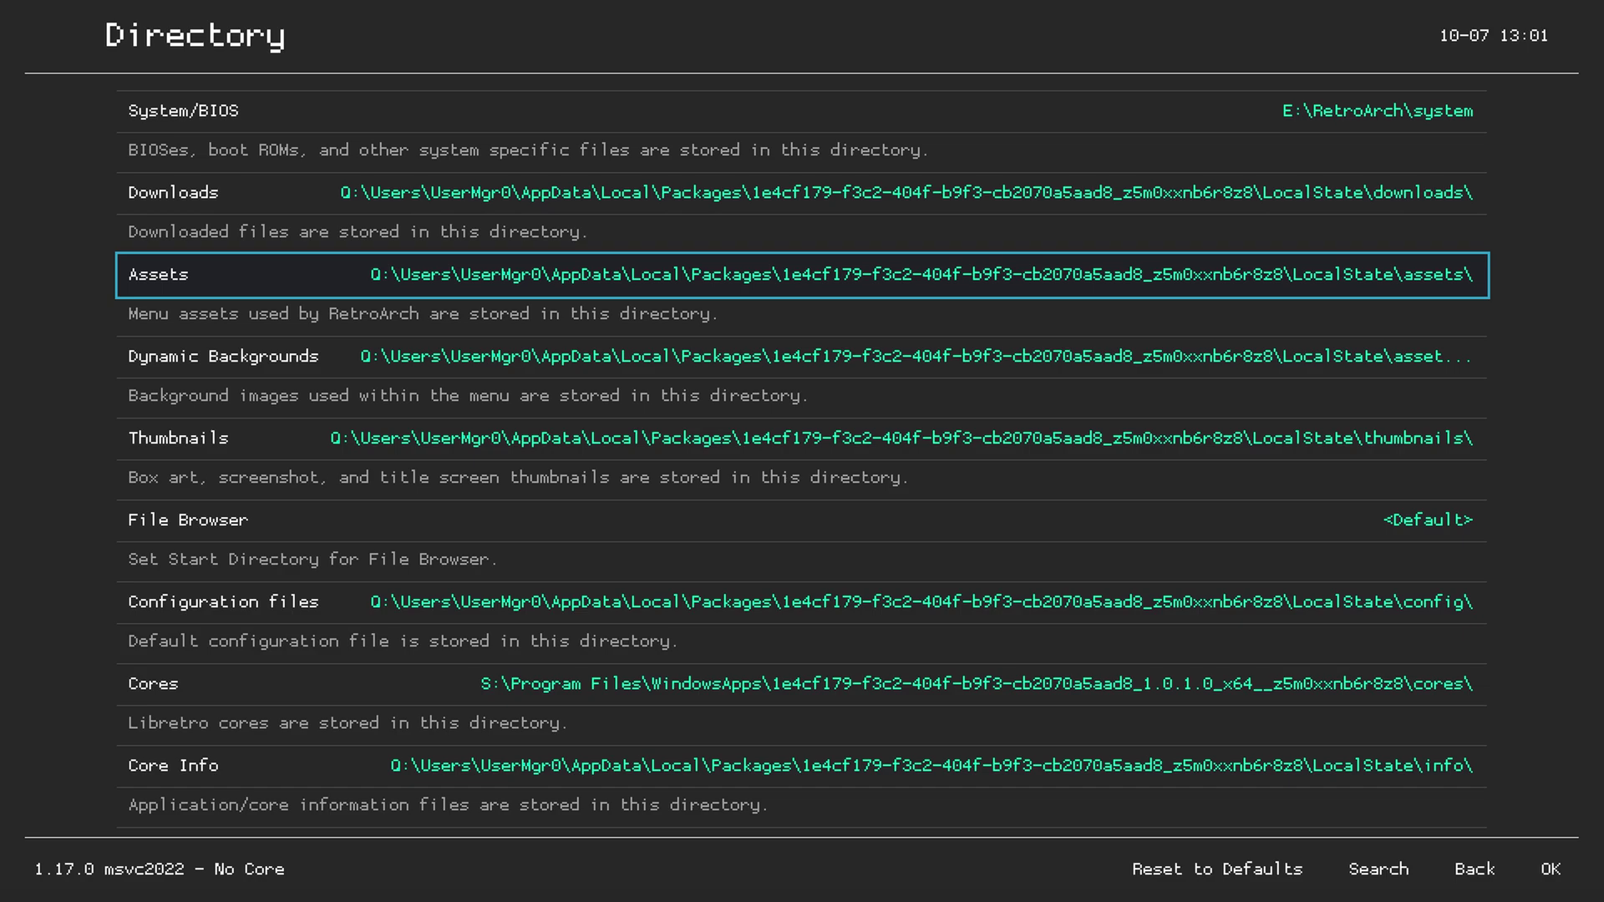
key(Down)
key(Down)
key(Return)
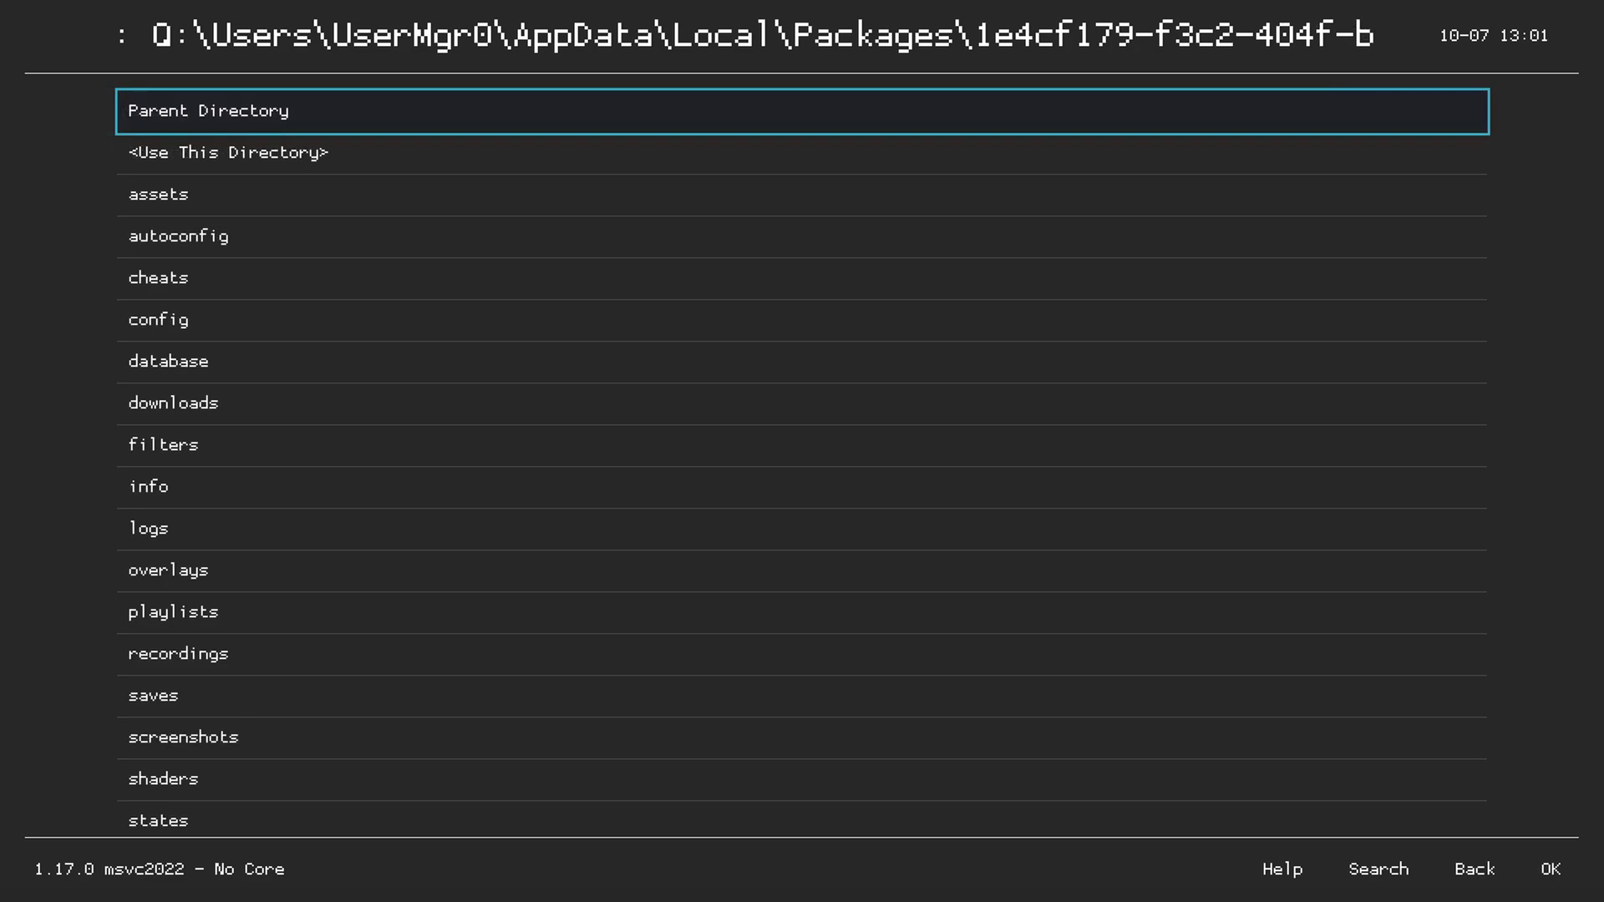
key(Return)
key(Return)
key(Return)
key(Return)
key(Return)
key(Return)
key(Return)
key(Return)
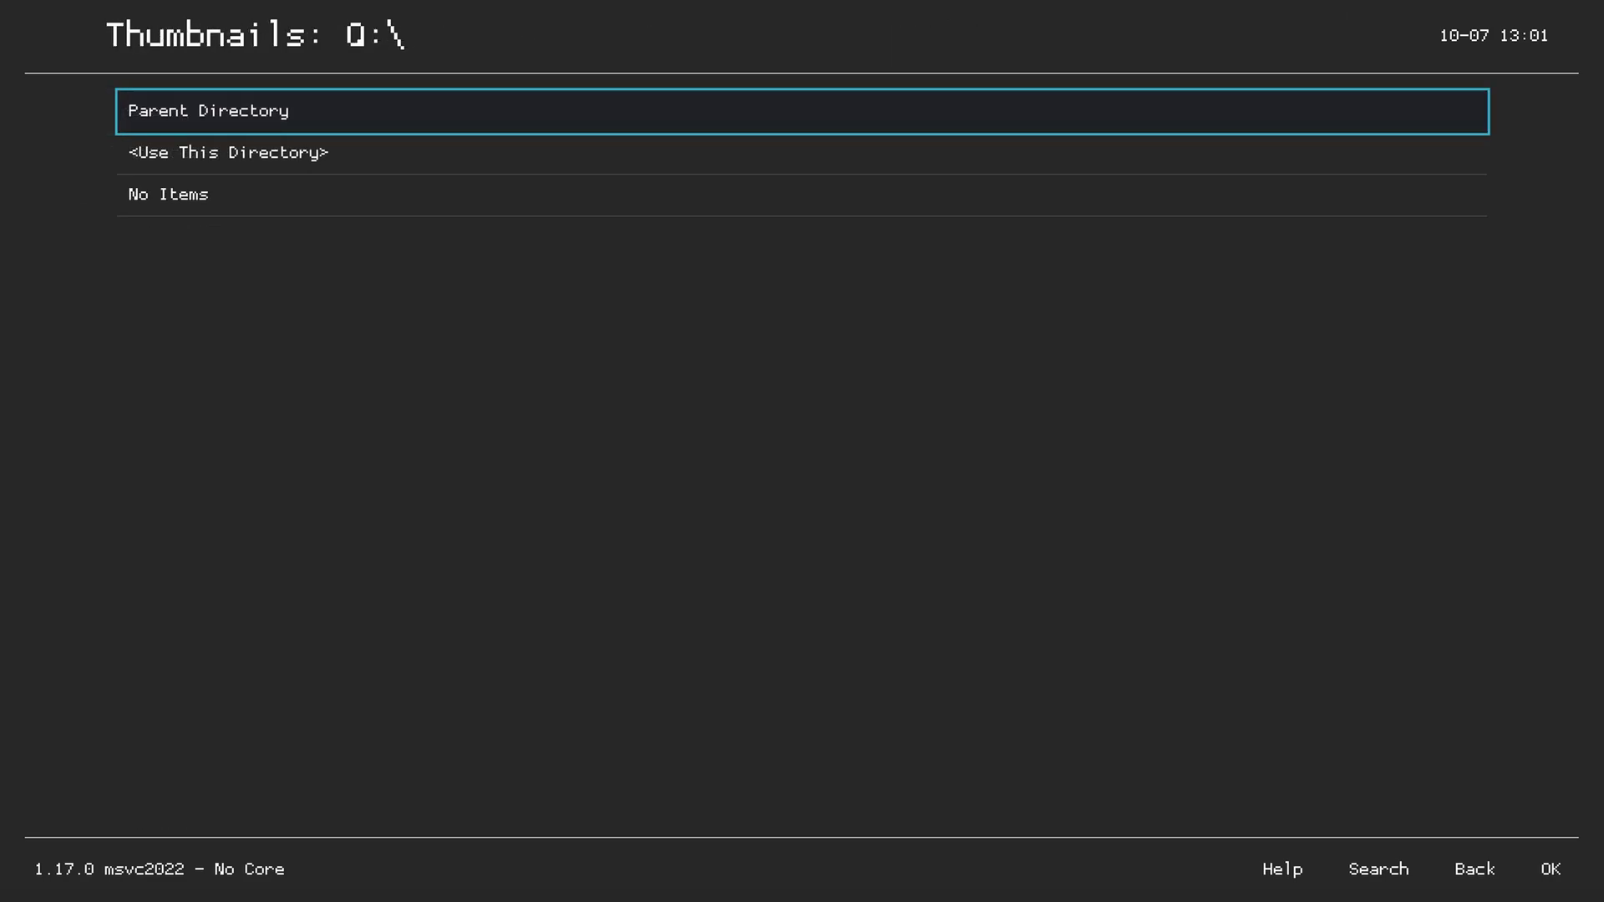
key(Down)
key(Down)
key(Return)
key(Down)
key(Down)
key(Down)
key(Down)
key(Down)
key(Return)
key(Up)
key(Return)
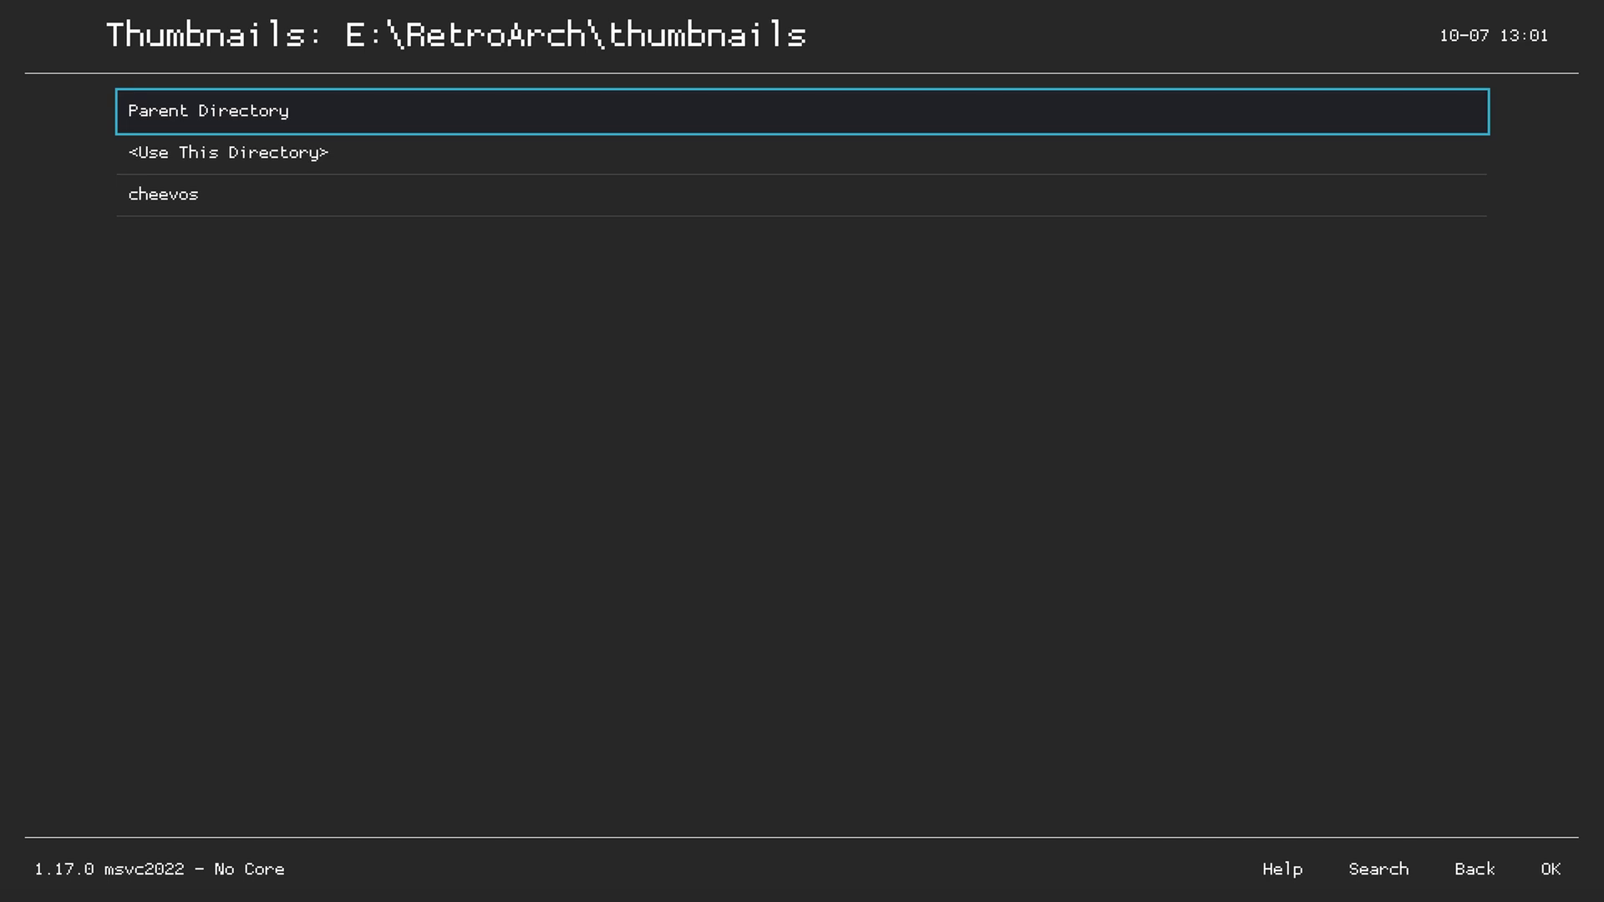
key(Down)
key(Return)
- Set the Configuration files directory to E:\RetroArch\config on the USB drive
key(Down)
key(Down)
key(Return)
key(Down)
key(Up)
key(Return)
key(Return)
key(Return)
key(Return)
key(Return)
key(Return)
key(Return)
key(Return)
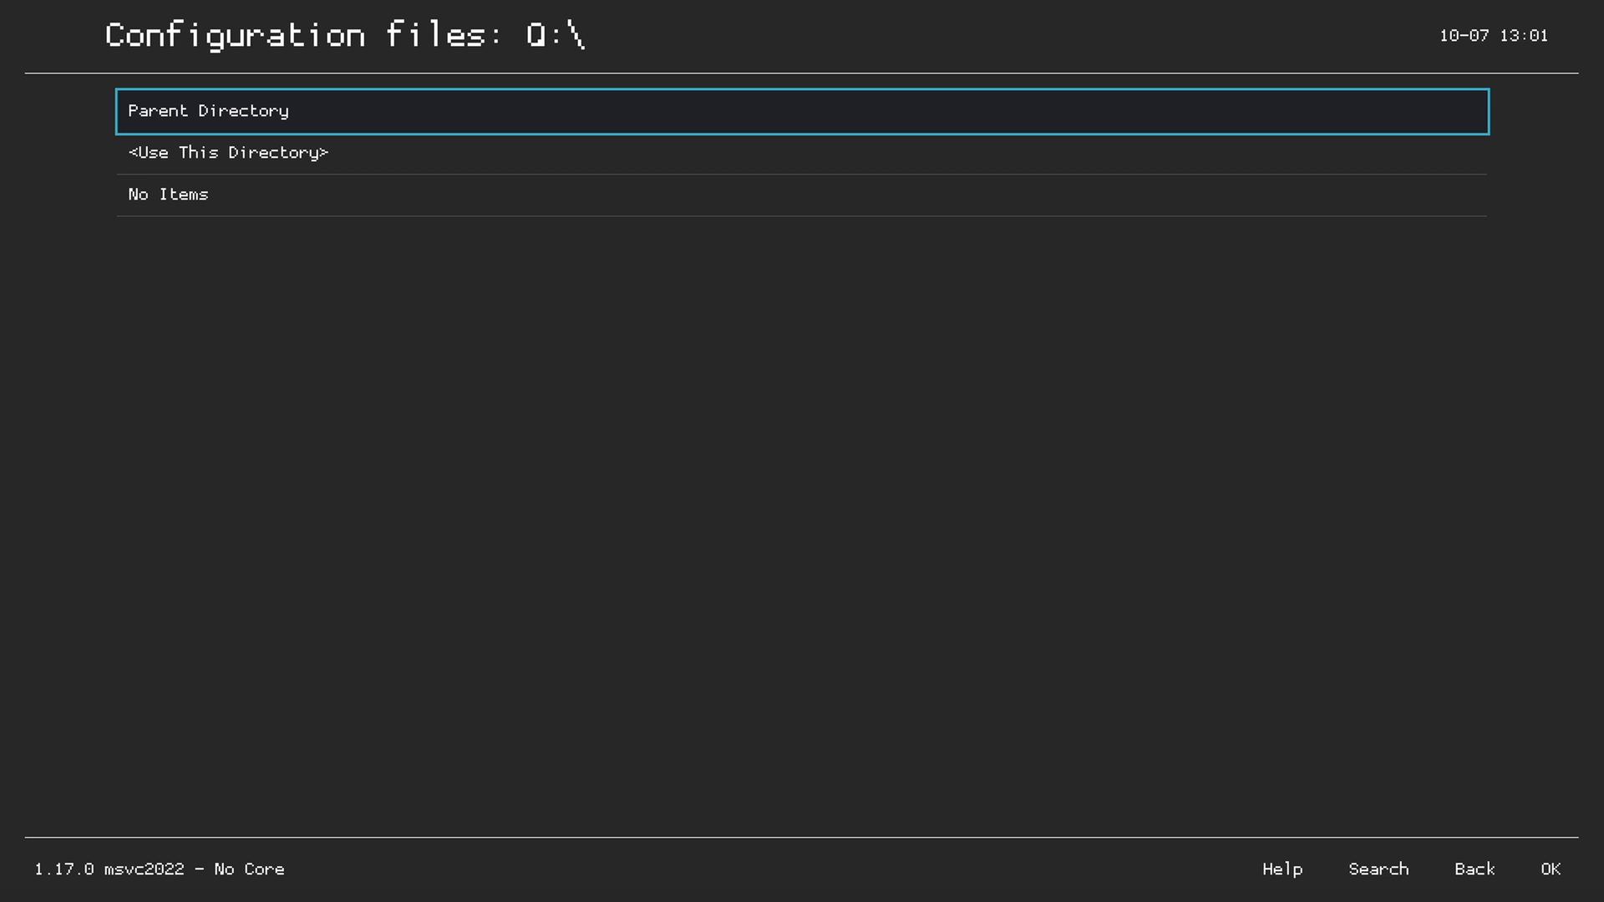
key(Return)
key(Down)
key(Down)
key(Return)
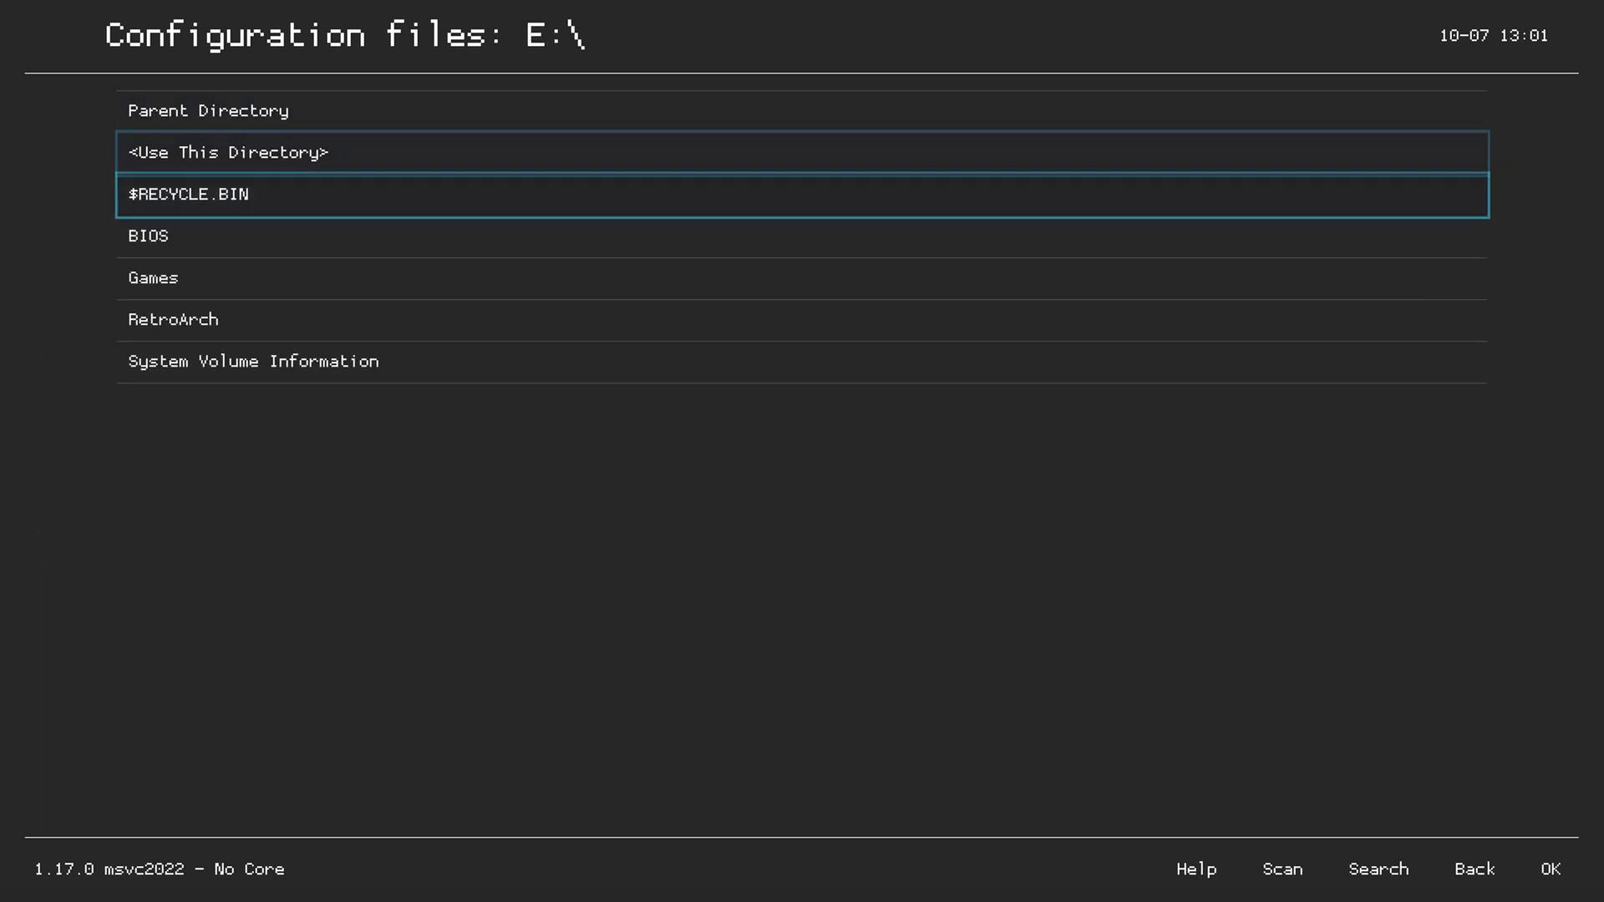
key(Down)
key(Down)
key(Down)
key(Return)
key(Down)
key(Down)
key(Down)
key(Down)
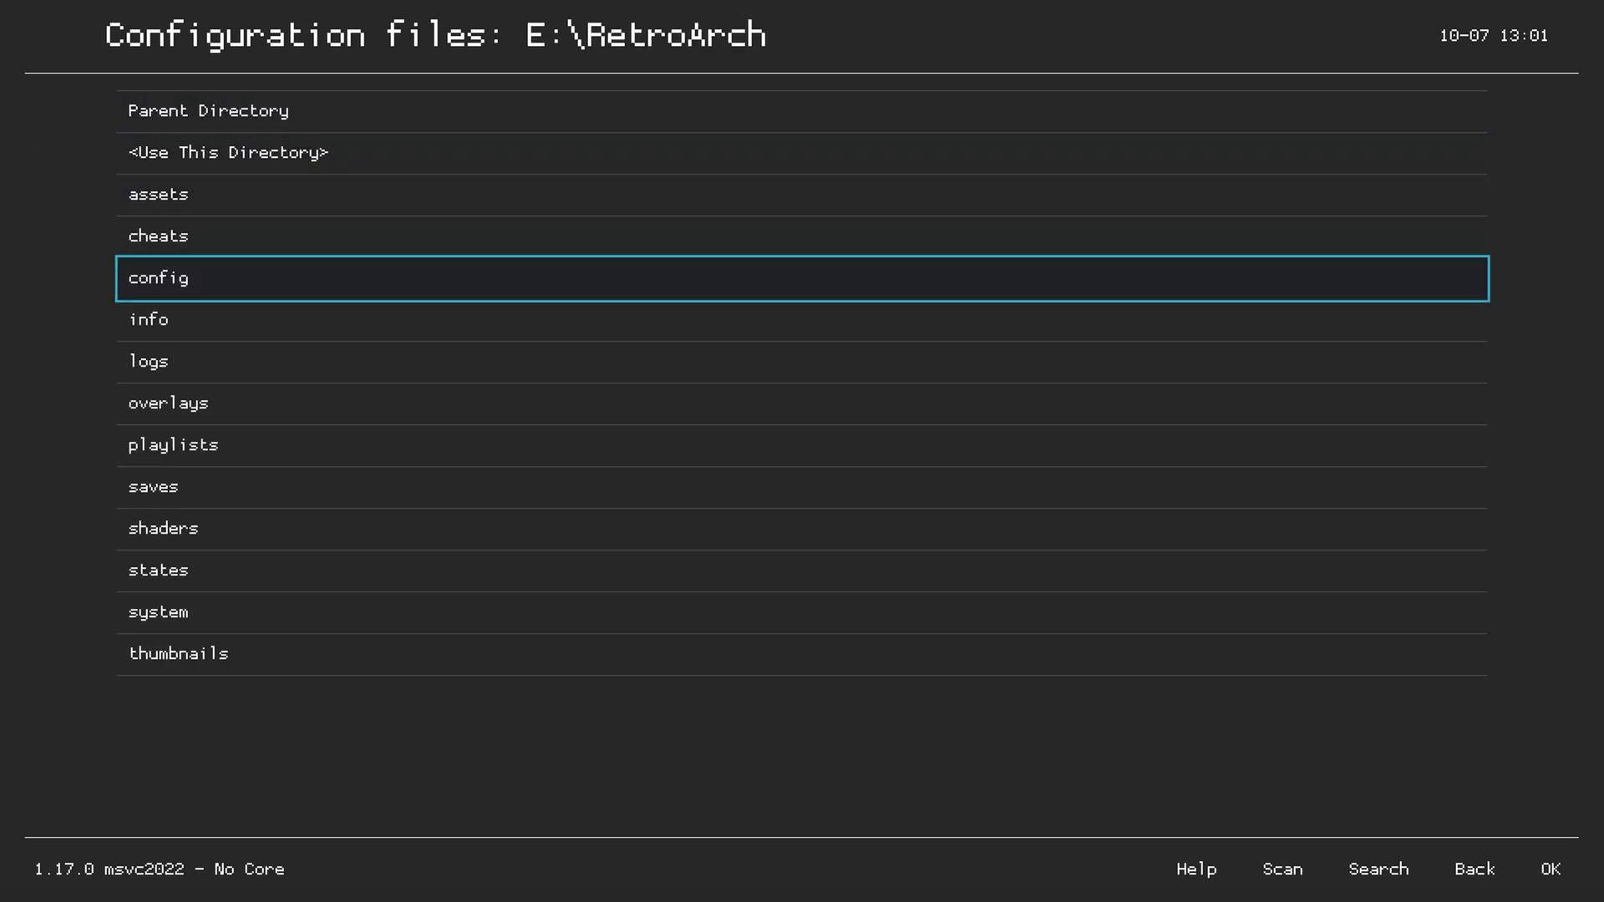
key(Return)
key(Down)
key(Return)
- Set the Core Info directory to E:\RetroArch\info on the USB drive
key(Down)
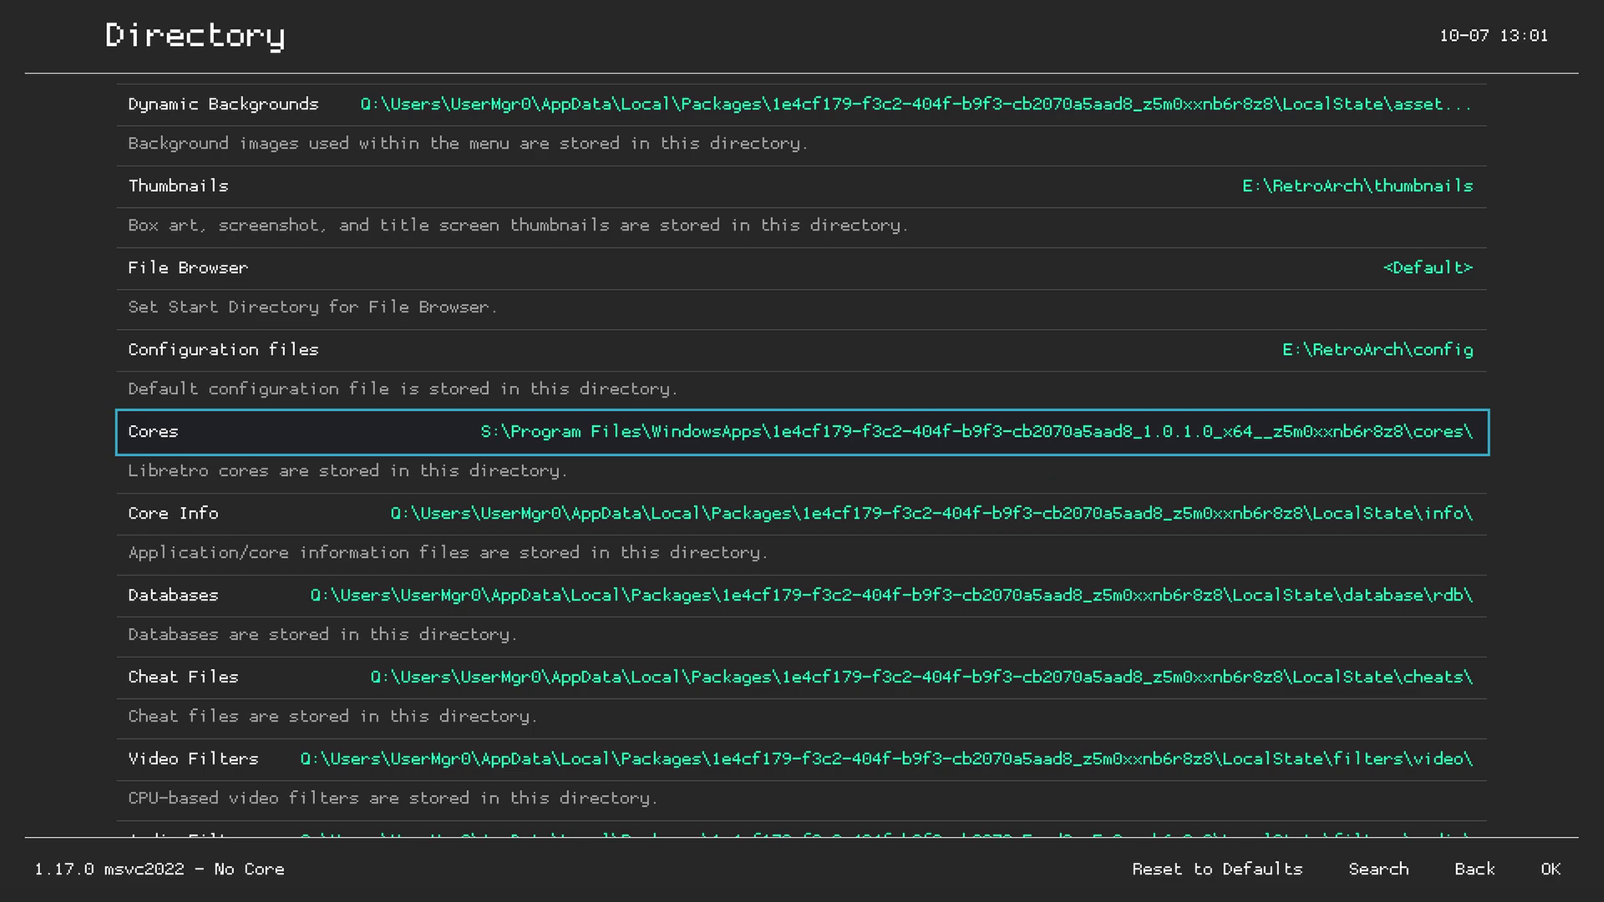
key(Down)
key(Return)
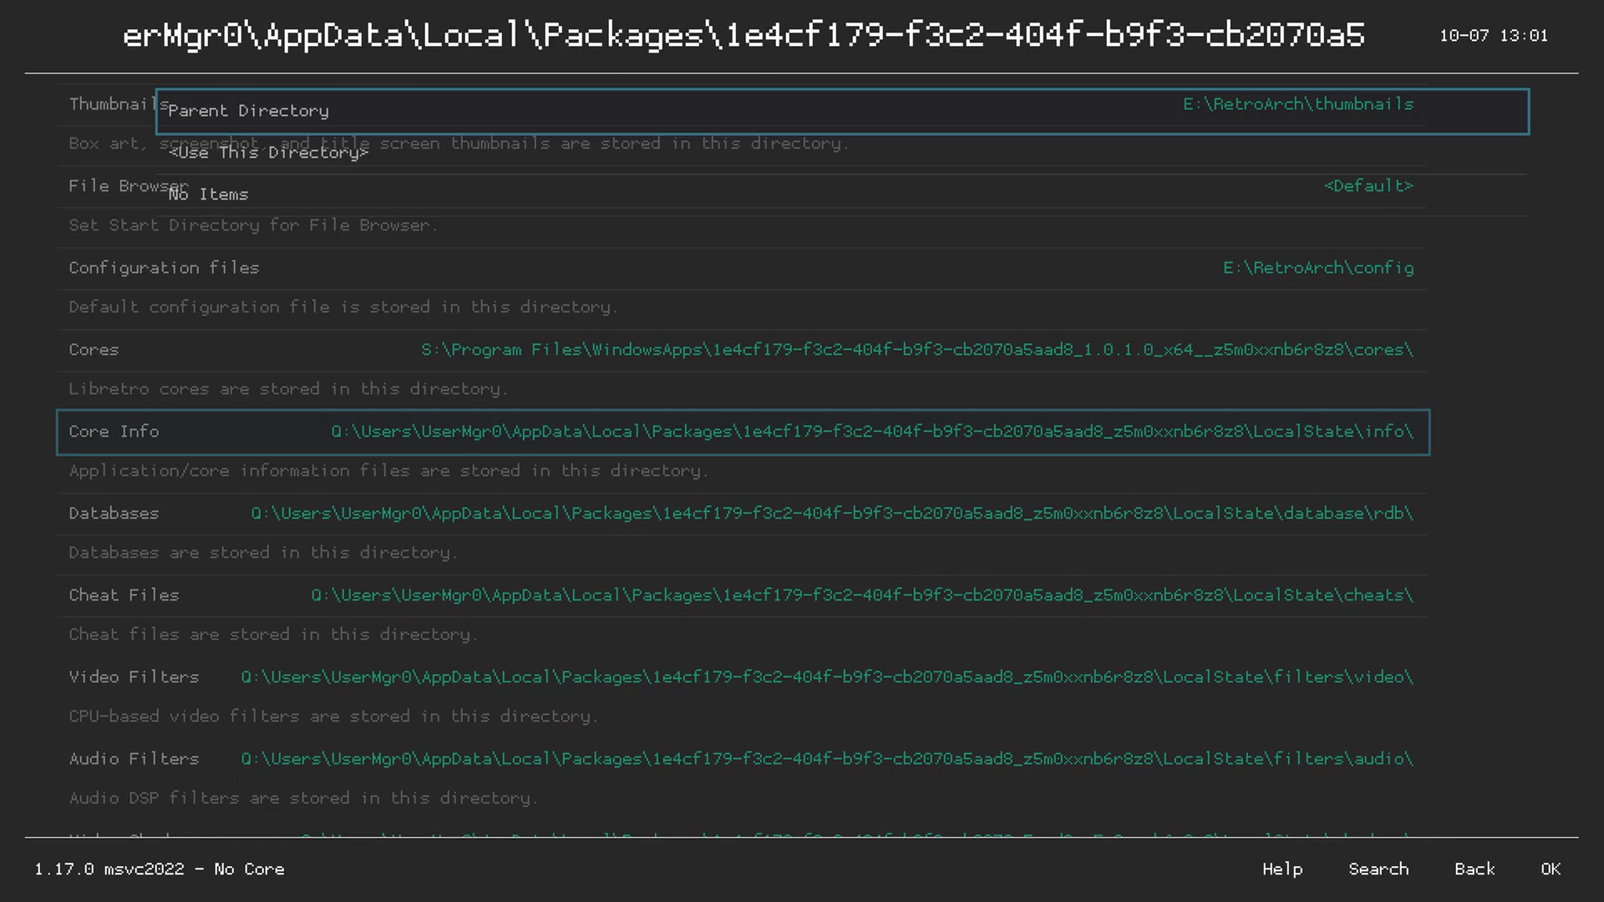
key(Down)
key(Up)
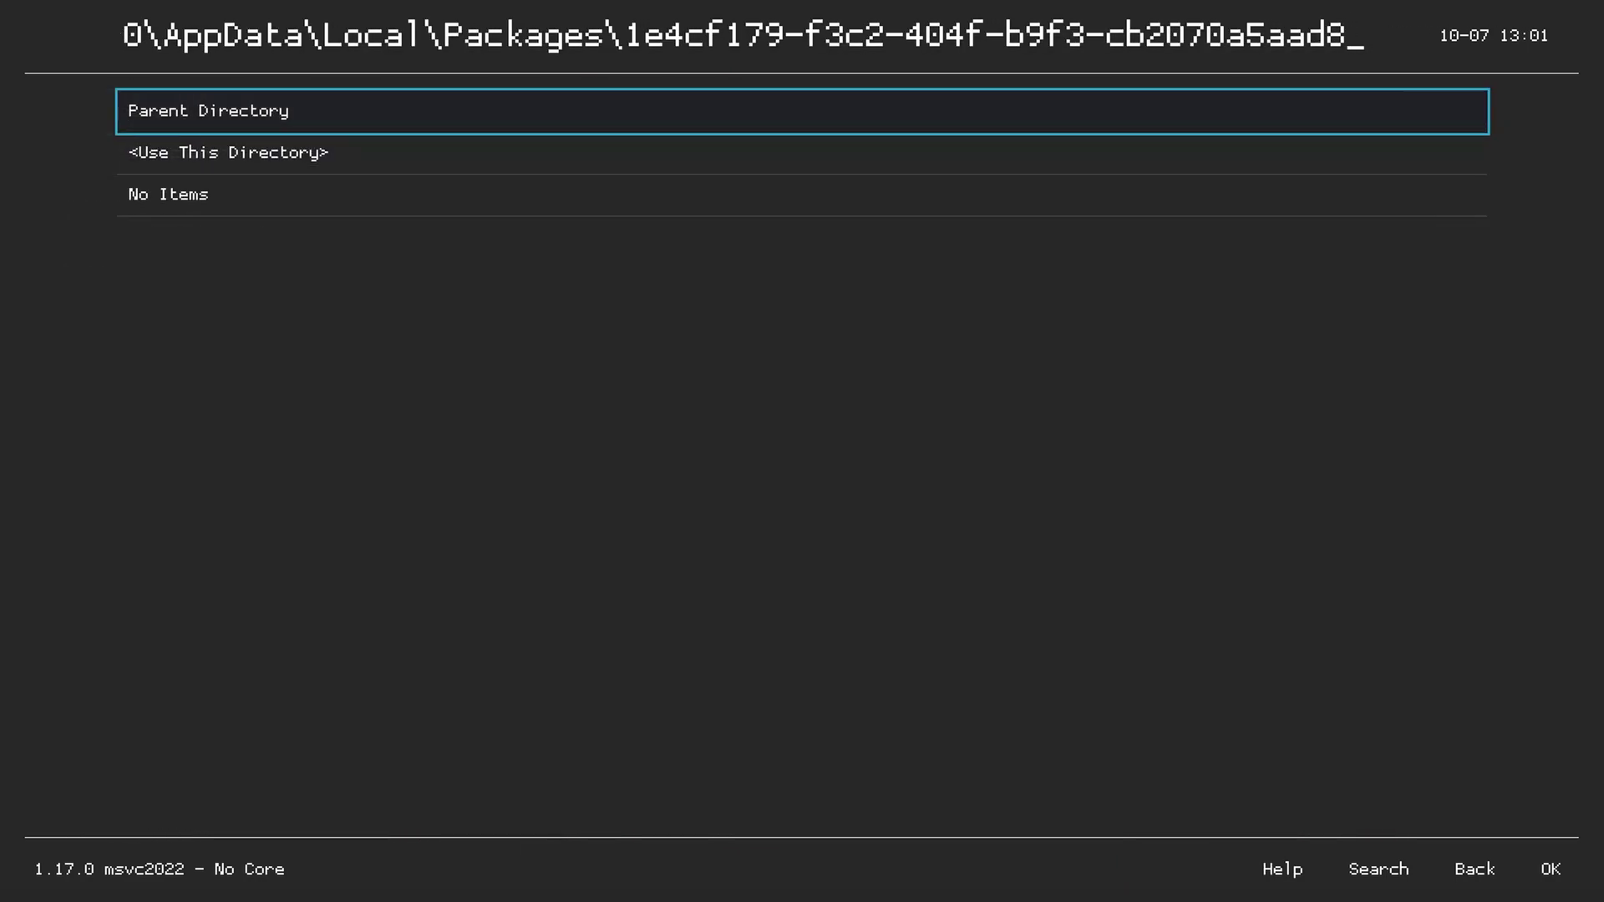
key(Return)
key(Return)
key(Return)
key(Return)
key(Return)
key(Return)
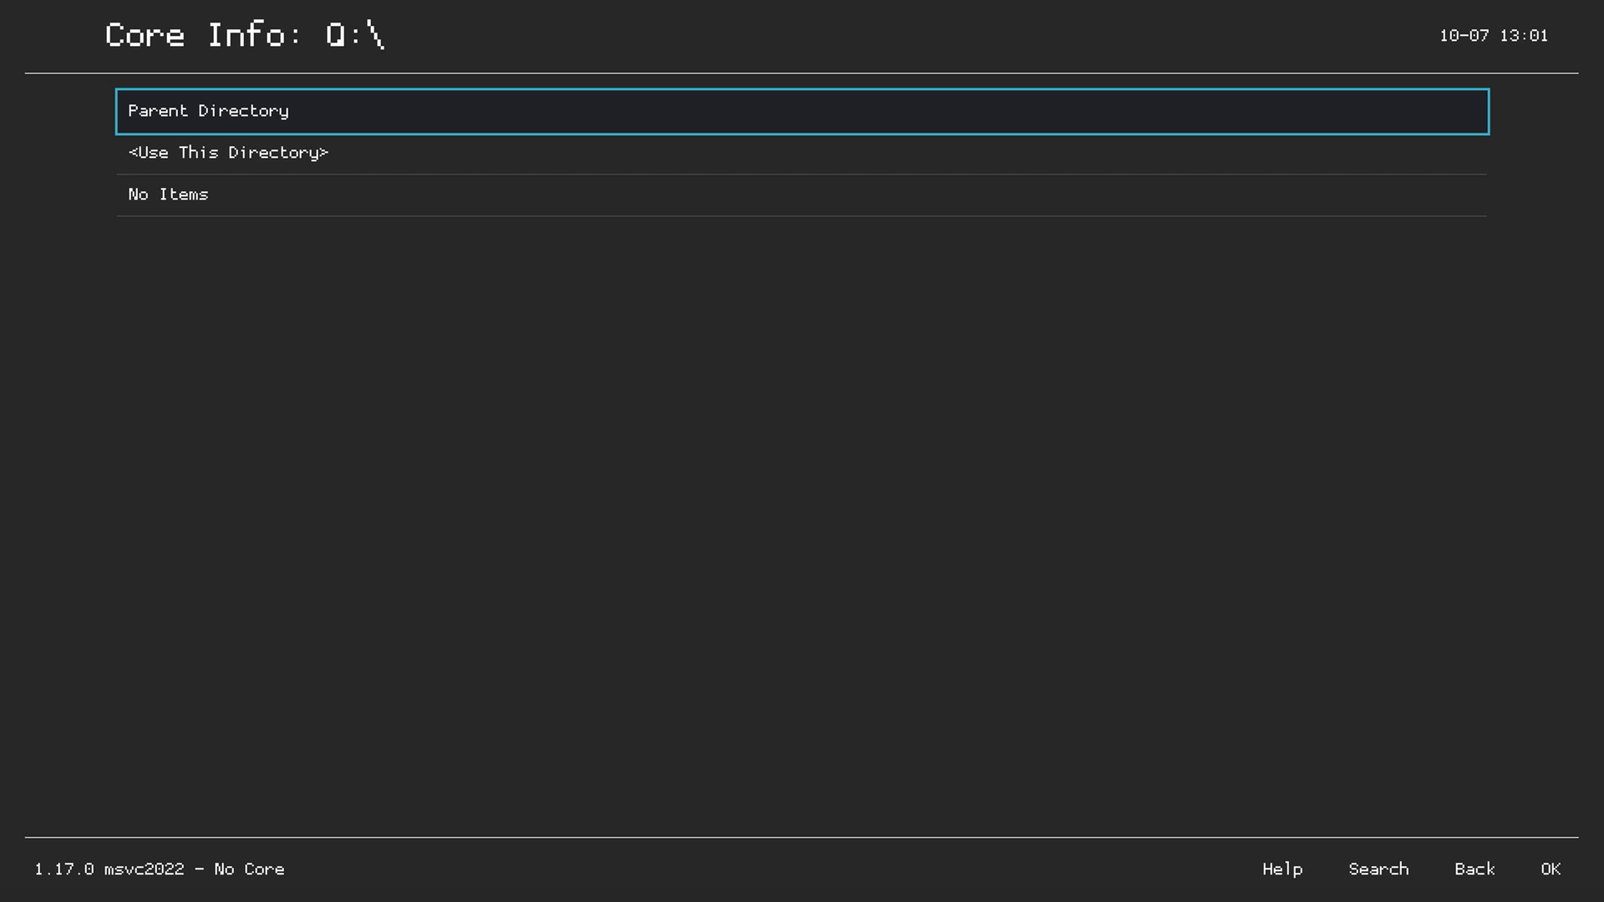
key(Return)
key(Down)
key(Down)
key(Return)
key(Down)
key(Down)
key(Down)
key(Down)
key(Down)
key(Return)
key(Down)
key(Down)
key(Down)
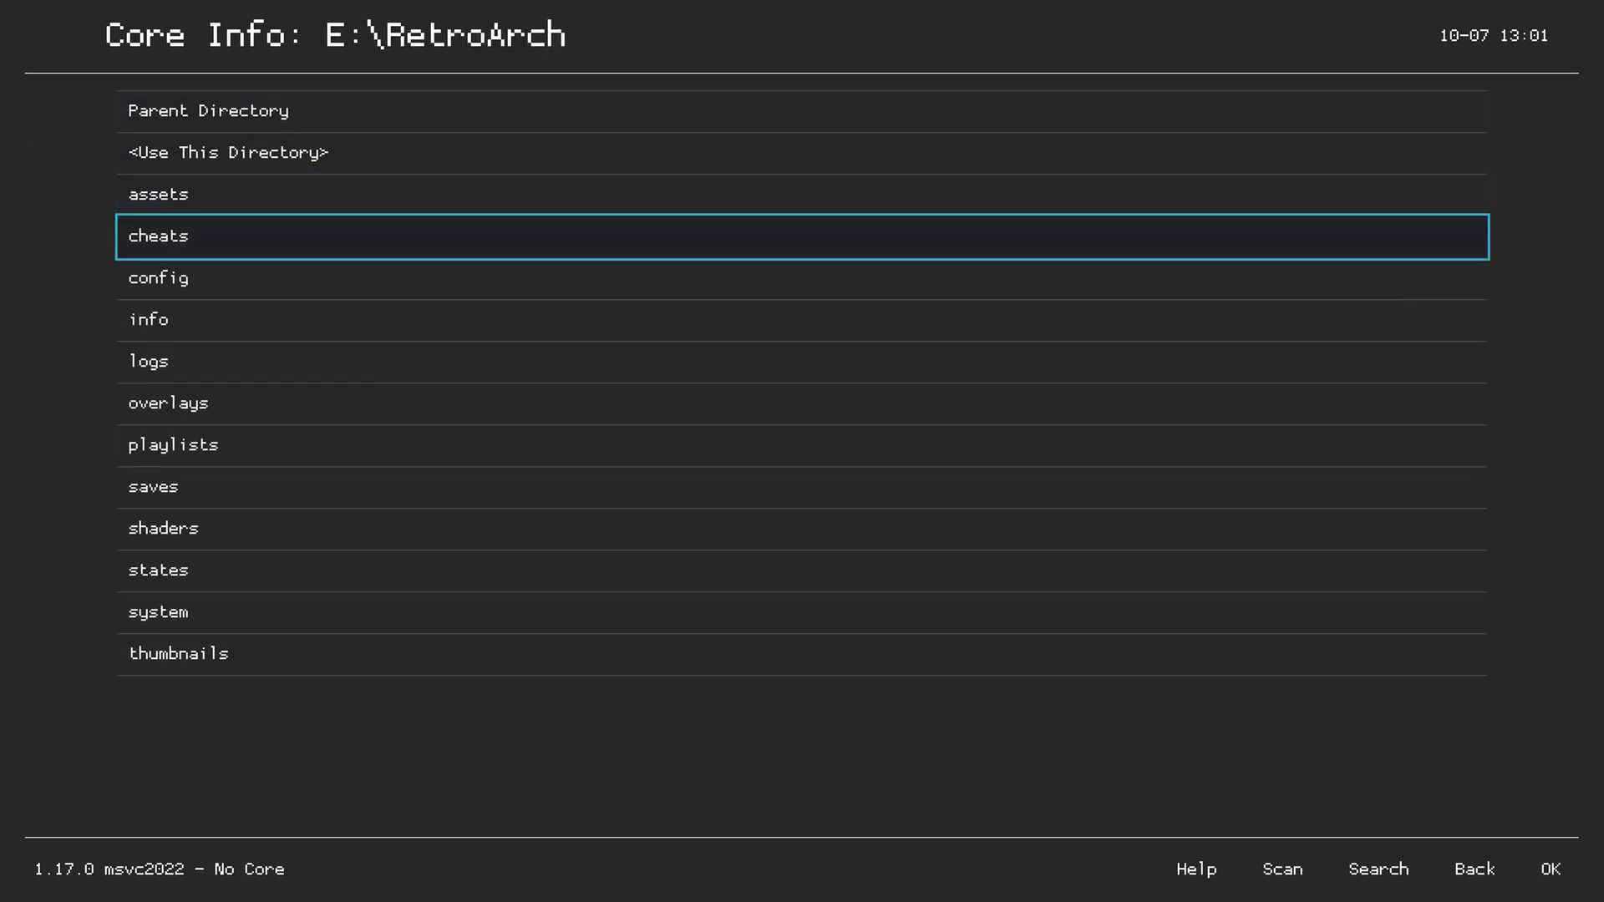
key(Down)
key(Down)
key(Down)
key(Down)
key(Down)
key(Down)
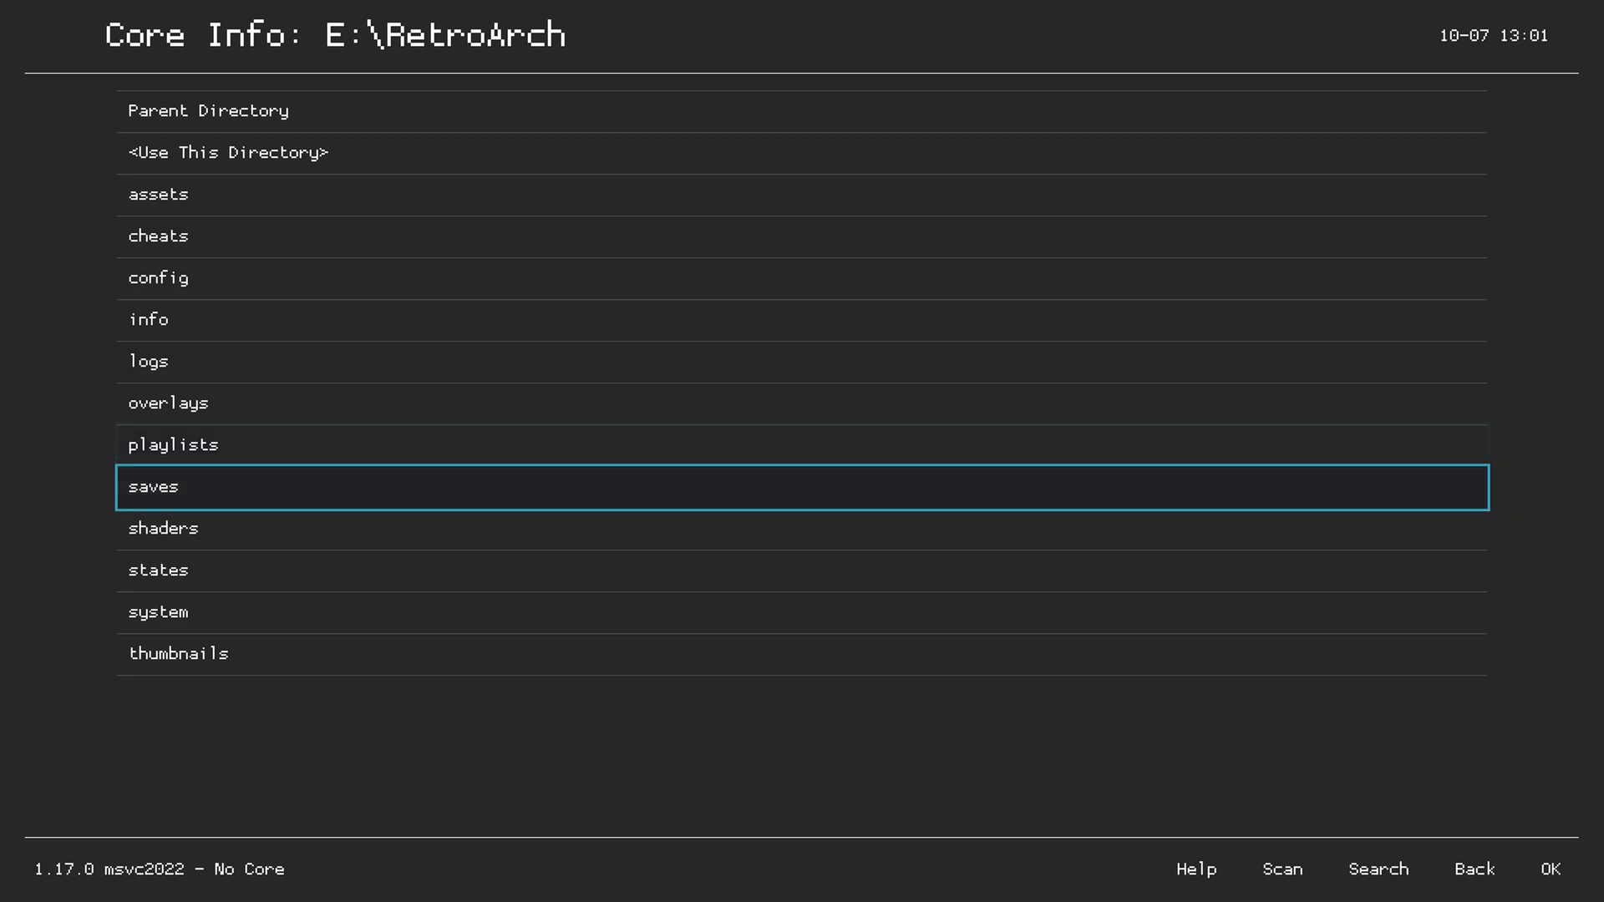
key(Up)
key(Up)
key(Up)
key(Up)
key(Return)
key(Down)
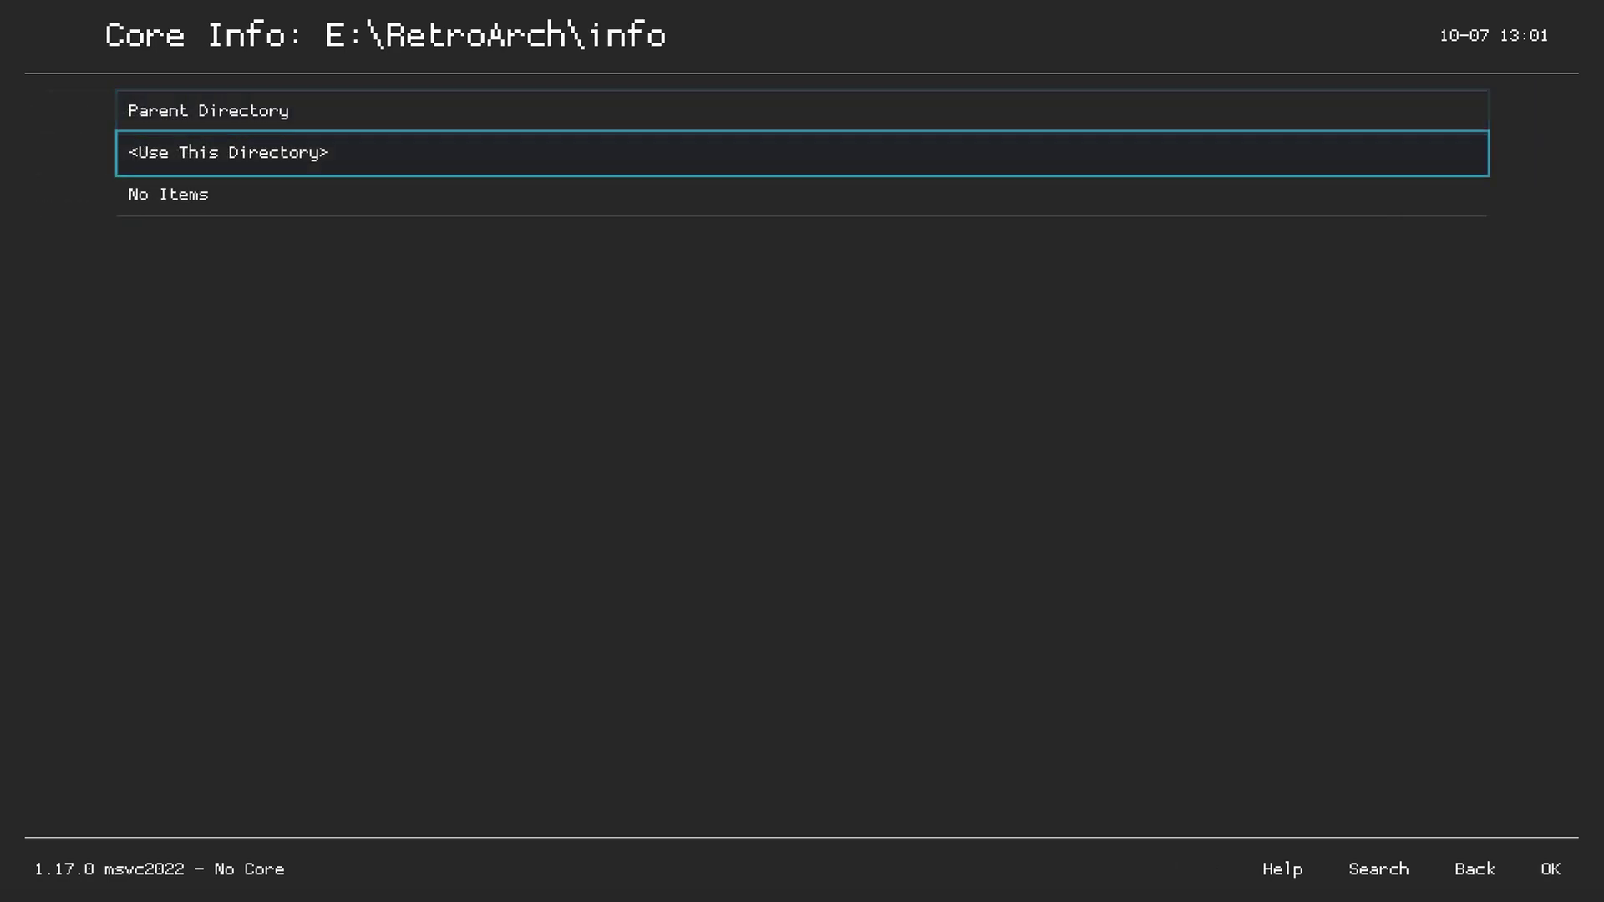
key(Return)
- Set the Save Files directory to E:\RetroArch\saves on the USB drive
key(Down)
key(Down)
key(Down)
key(Down)
key(Down)
key(Down)
key(Down)
key(Down)
key(Down)
key(Down)
key(Down)
key(Down)
key(Down)
key(Down)
key(Down)
key(Down)
key(Down)
key(Down)
key(Down)
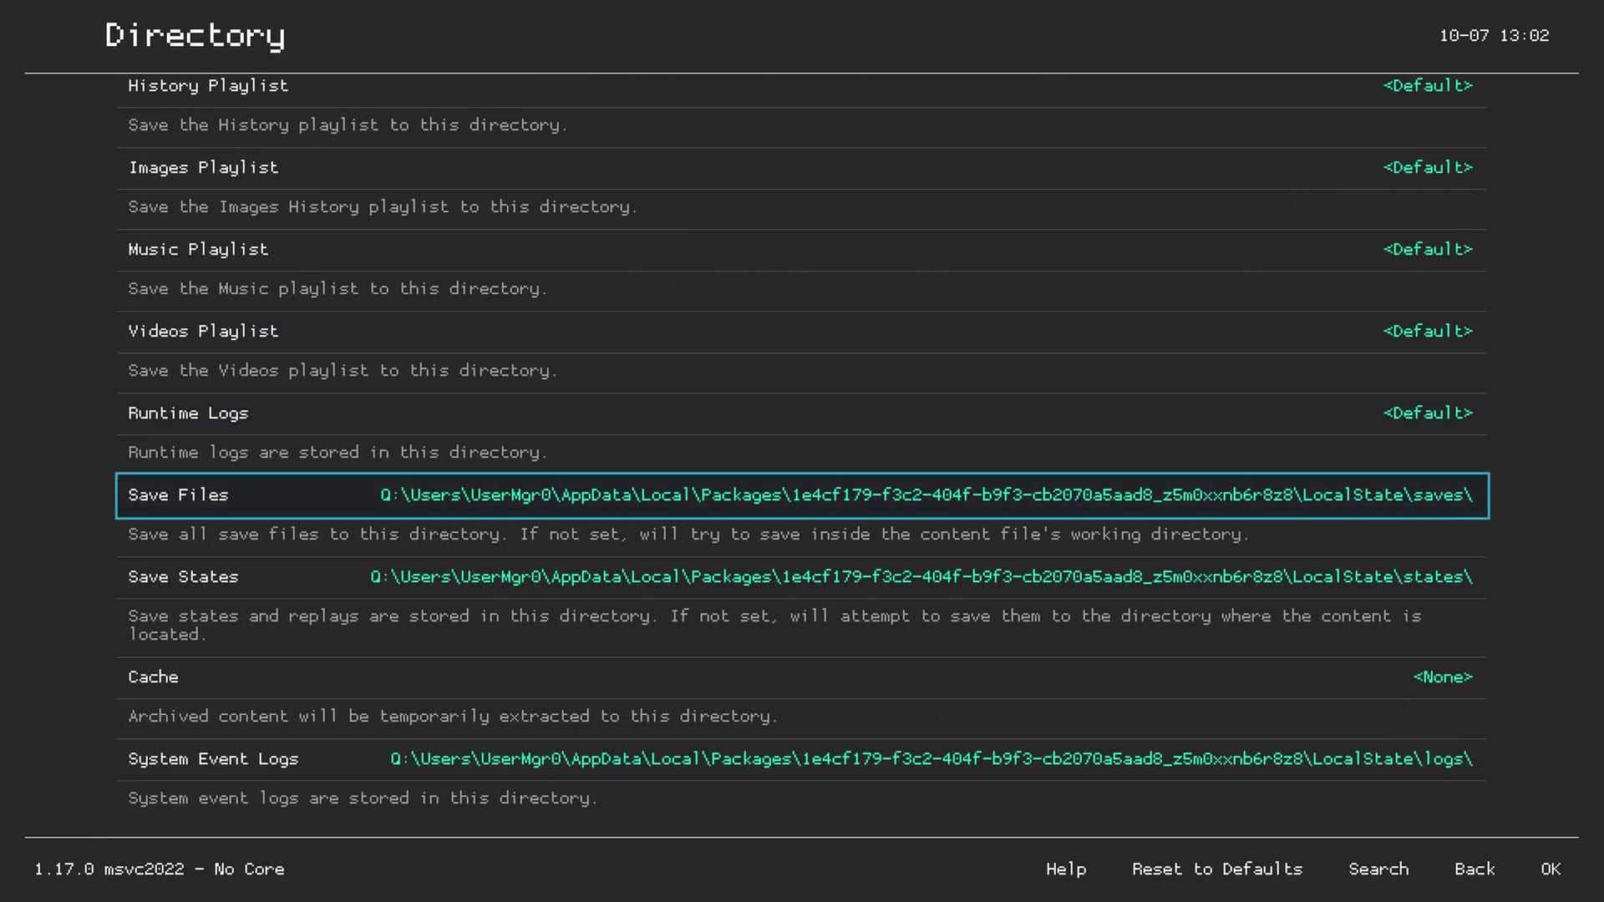
key(Return)
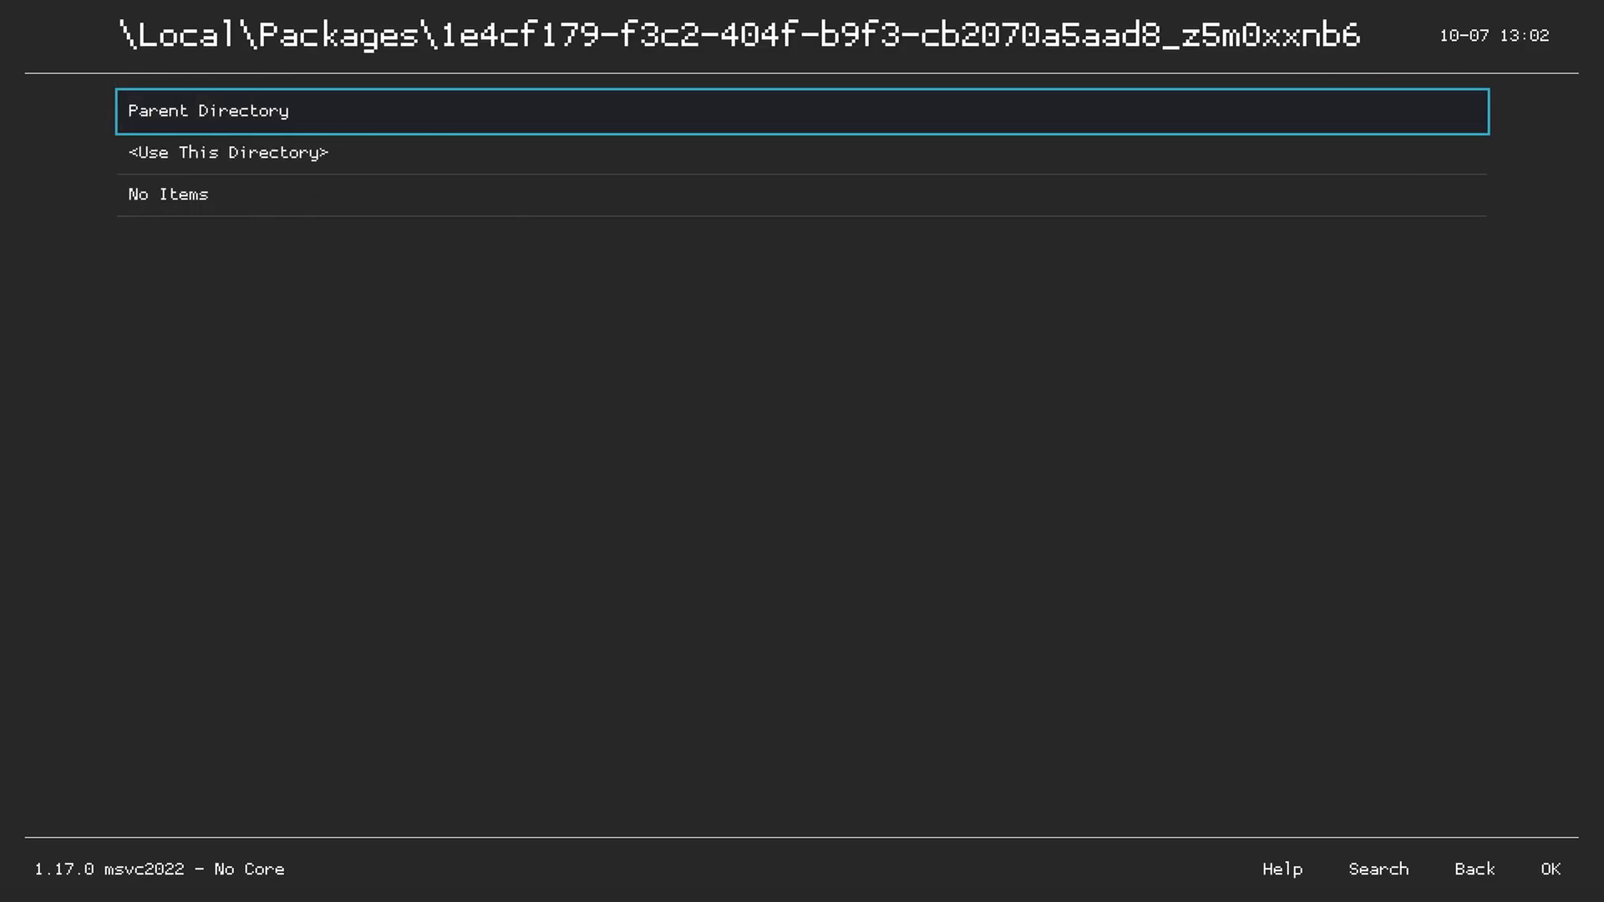
key(Down)
key(Up)
key(Return)
key(Return)
key(Return)
key(Return)
key(Return)
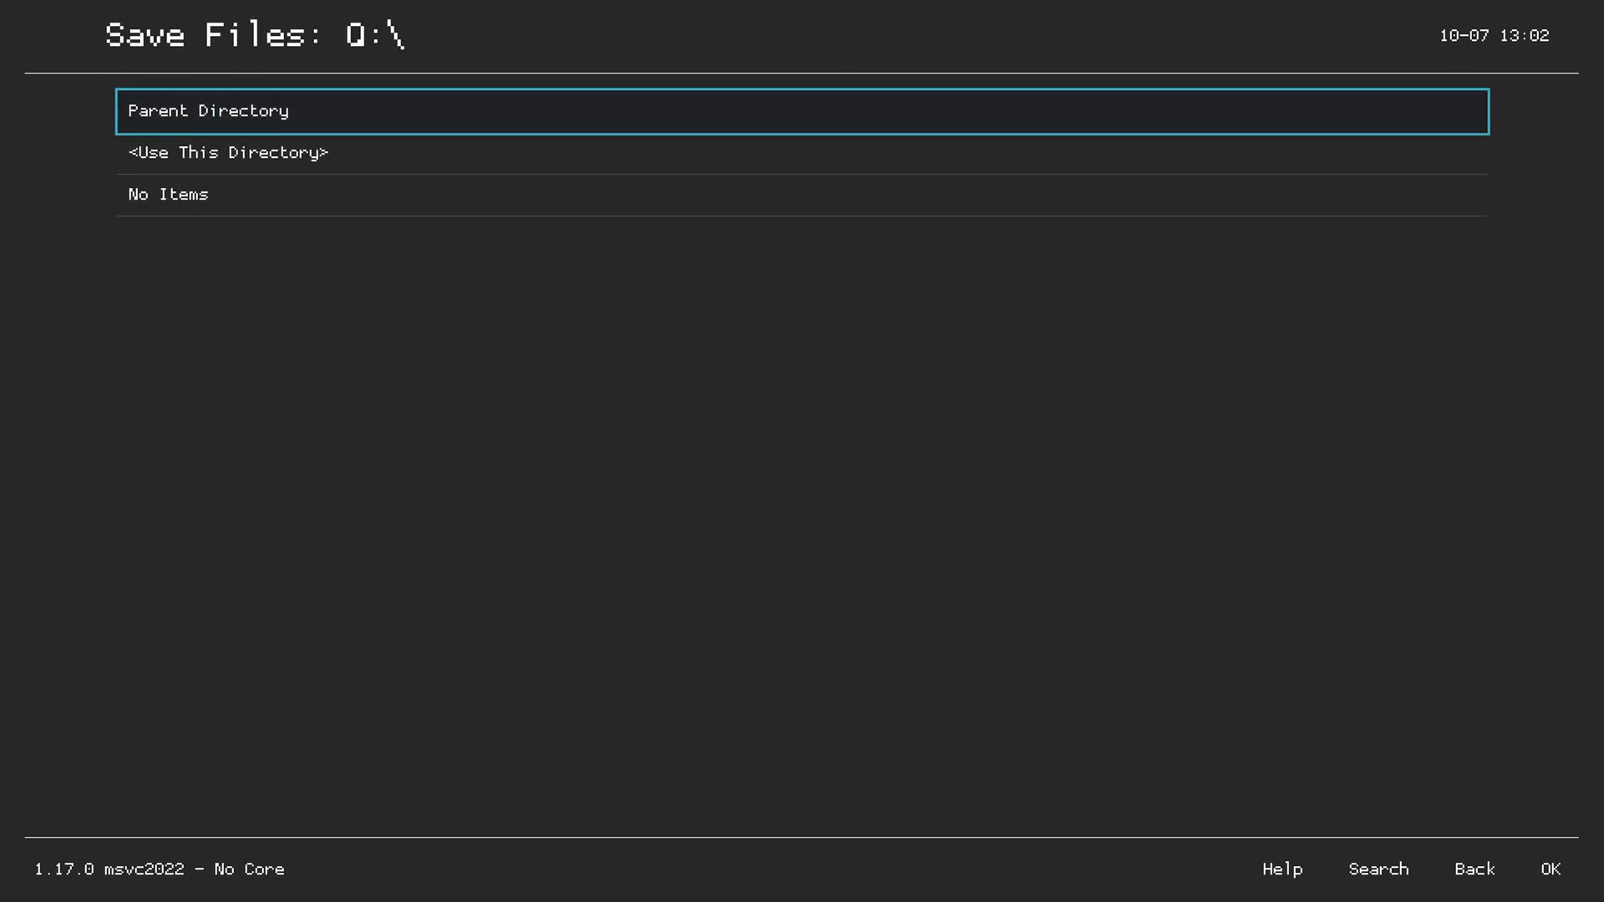
key(Return)
key(Return)
key(Down)
key(Down)
key(Down)
key(Down)
key(Down)
key(Return)
key(Down)
key(Down)
key(Down)
key(Down)
key(Down)
key(Down)
key(Down)
key(Down)
key(Down)
key(Return)
key(Down)
key(Return)
- Set the Save States directory to E:\RetroArch\states on the USB drive
key(Return)
key(Return)
key(Return)
key(Return)
key(Return)
key(Return)
key(Return)
key(Return)
key(Down)
key(Down)
key(Return)
key(Return)
key(Down)
key(Down)
key(Down)
key(Return)
key(Down)
key(Down)
key(Down)
key(Down)
key(Down)
key(Down)
key(Down)
key(Down)
key(Down)
key(Down)
key(Down)
key(Return)
- Set the Playlists directory to E:\RetroArch\playlists on the USB drive
key(Up)
key(Up)
key(Return)
key(Return)
key(Return)
key(Return)
key(Return)
key(Return)
key(Return)
key(Down)
key(Return)
key(Down)
key(Down)
key(Down)
key(Return)
key(Down)
key(Down)
key(Down)
key(Down)
key(Down)
key(Down)
key(Down)
key(Down)
key(Return)
key(Down)
key(Return)
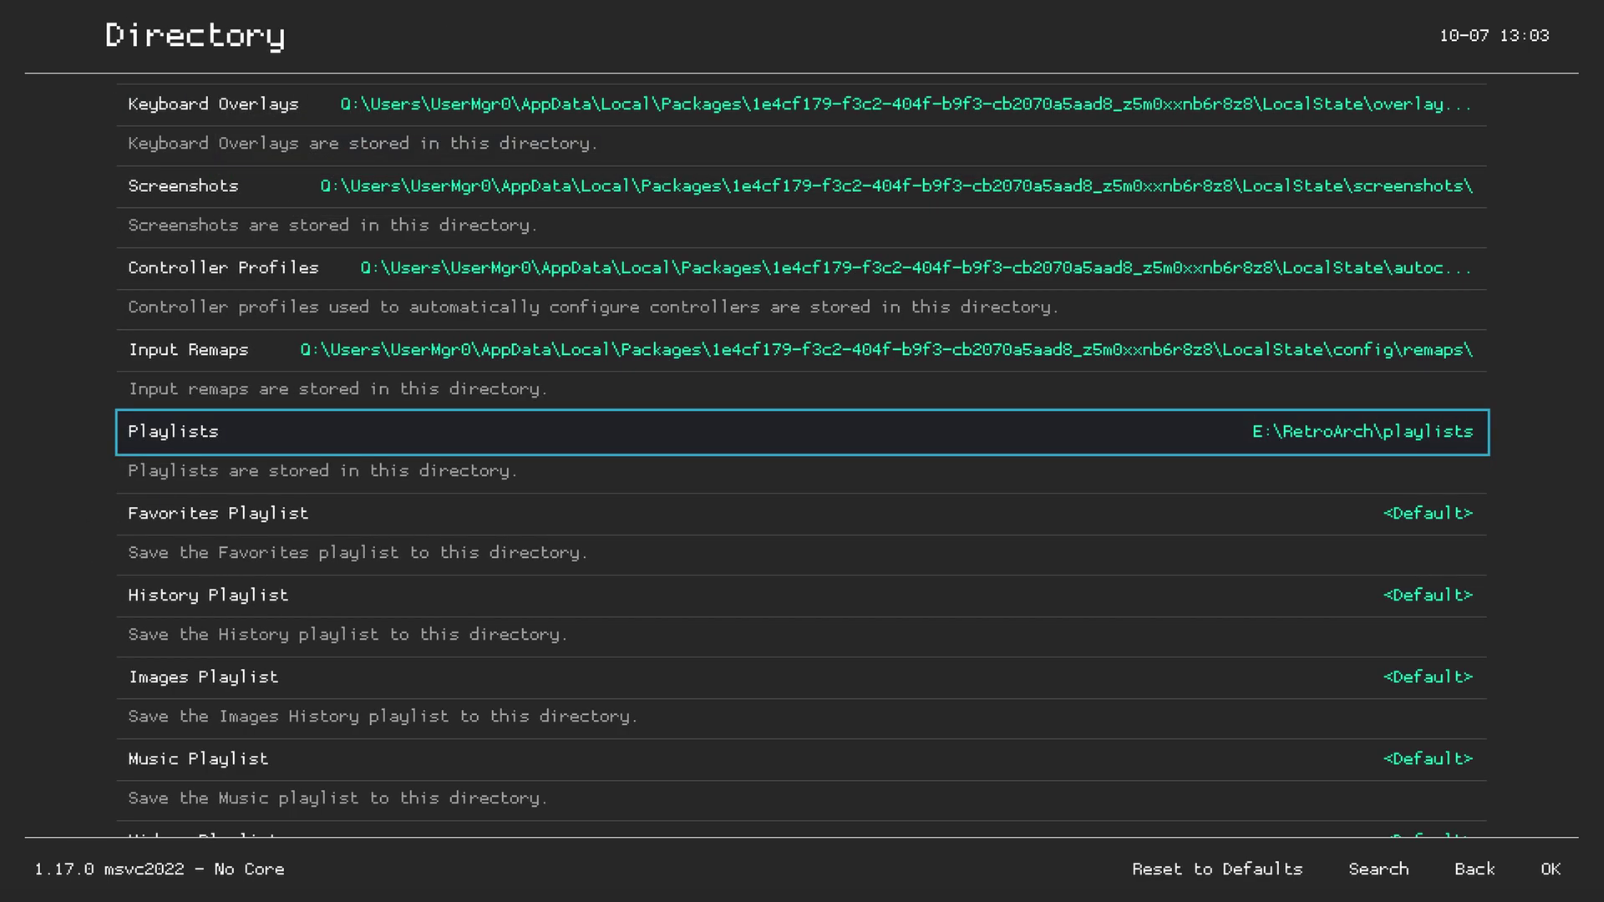
- Review the remaining directory paths from Playlists down to System Event Logs
key(Down)
key(Down)
key(Down)
key(Down)
key(Down)
key(Down)
key(Down)
key(Down)
key(Down)
key(Down)
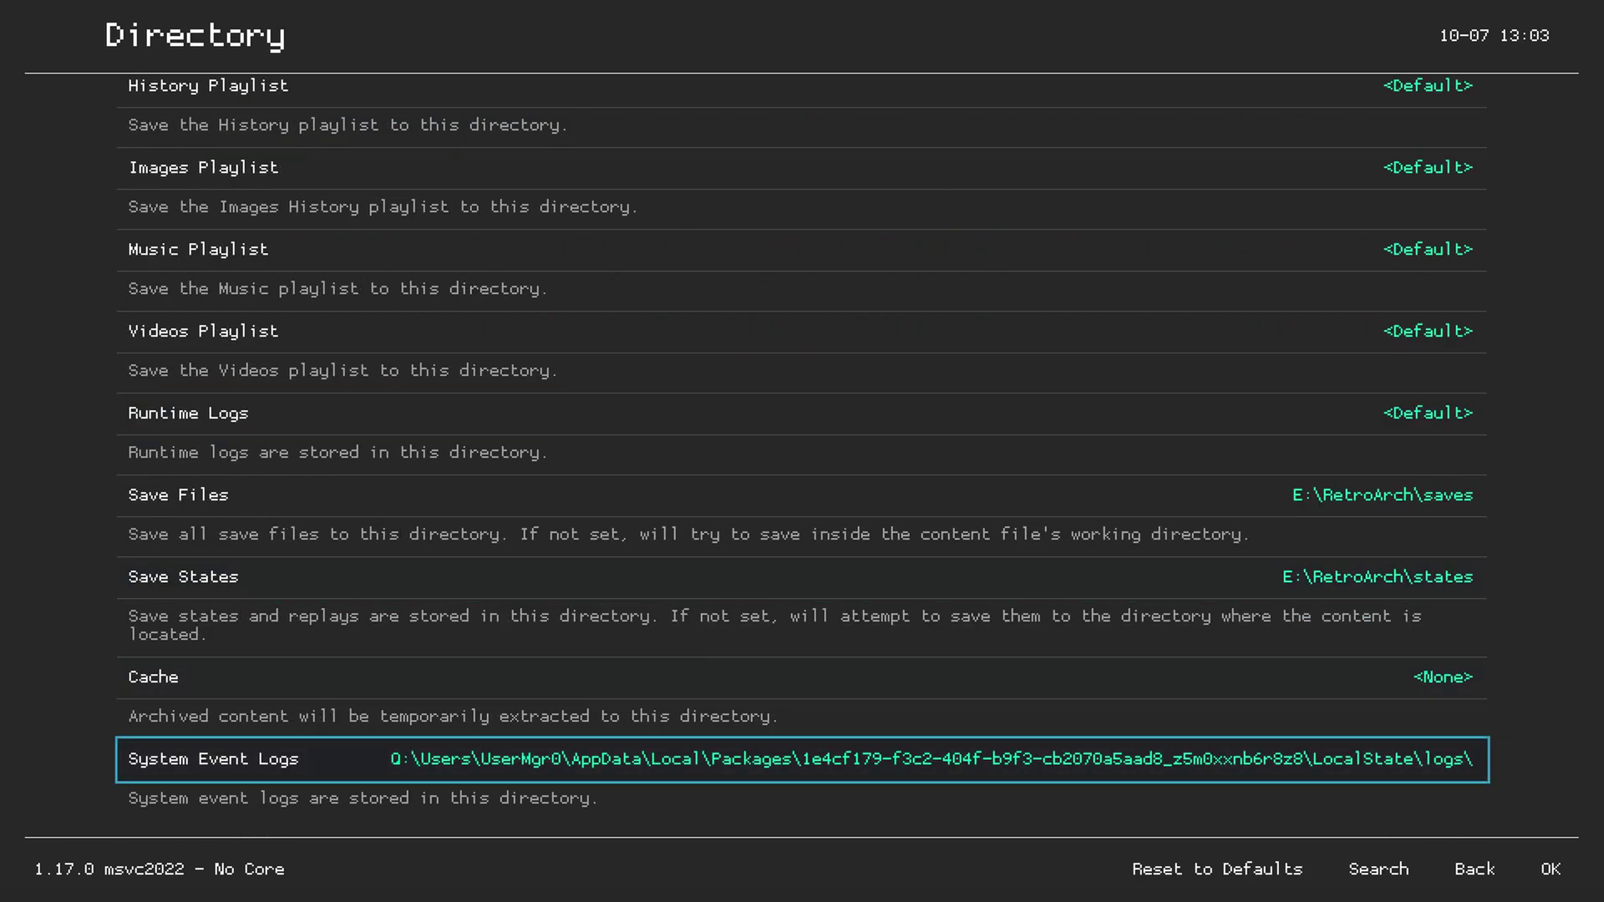
- Quit RetroArch from its main menu and relaunch RetroArch Citra from the console's installed apps
key(BackSpace)
key(Up)
key(Up)
key(Up)
key(Up)
key(Up)
key(Up)
key(Left)
key(Up)
key(Right)
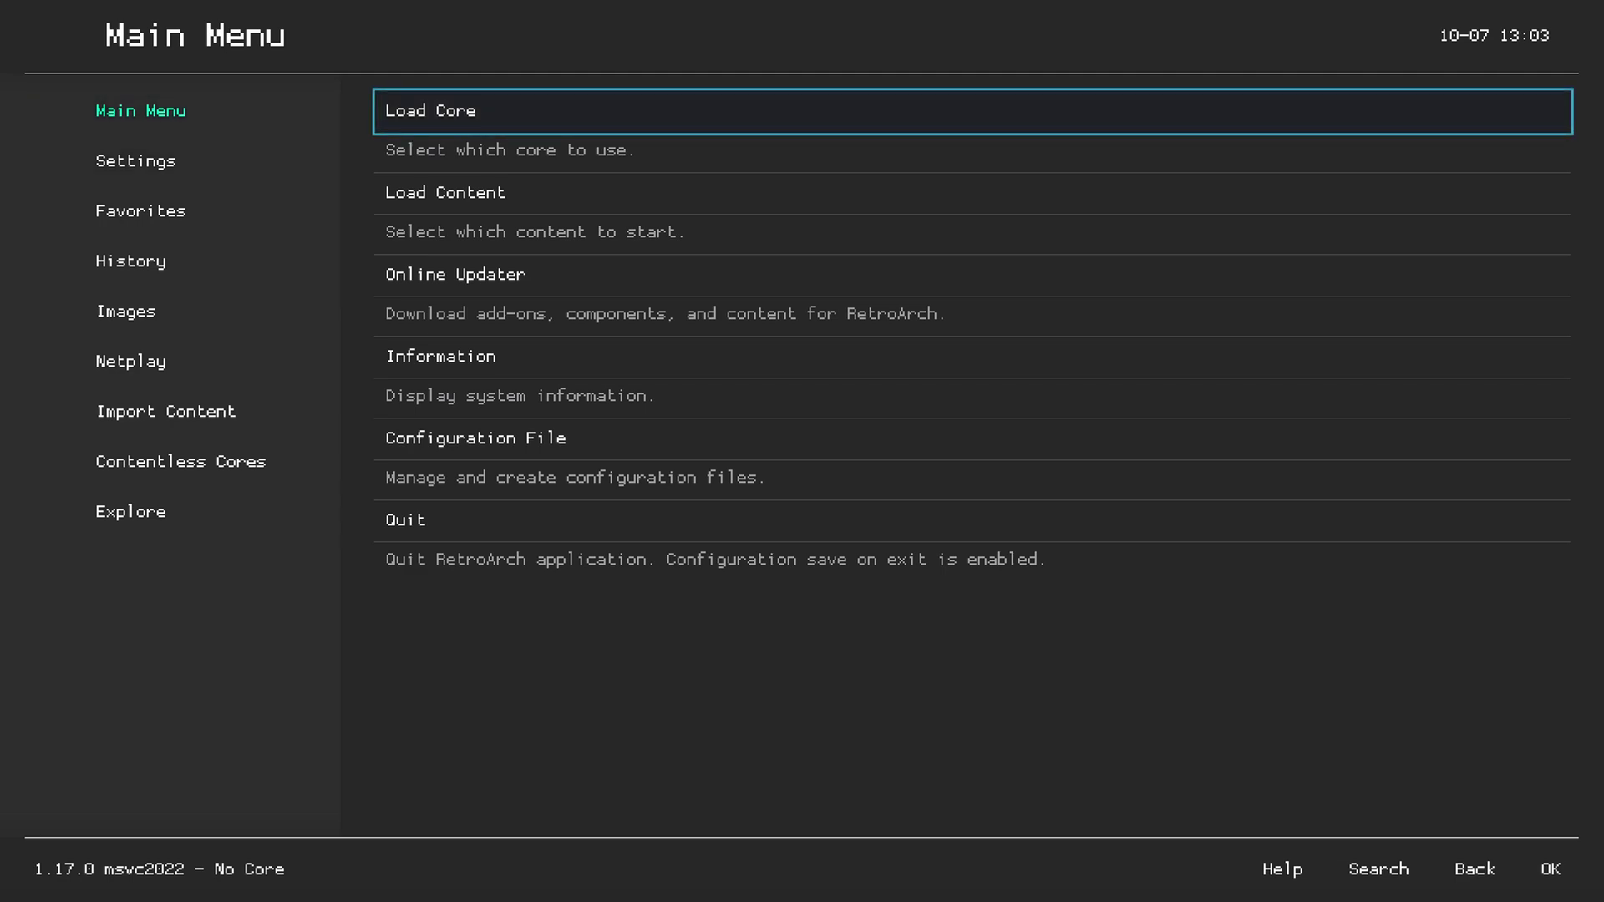
key(Down)
key(Down)
key(Down)
key(Down)
key(Down)
key(Return)
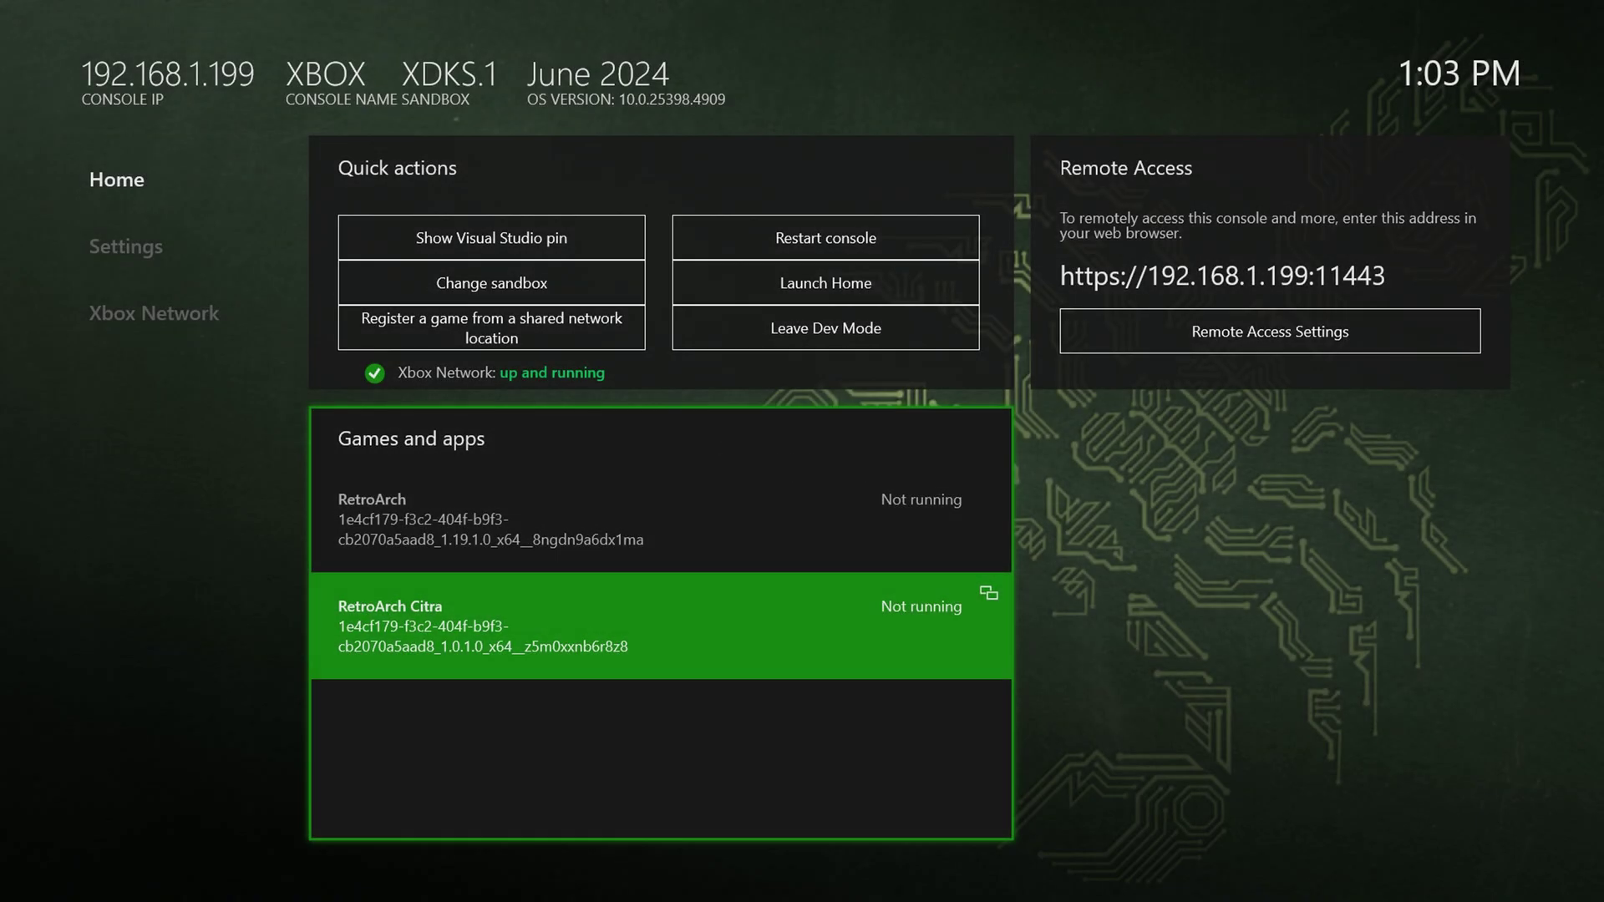
key(Return)
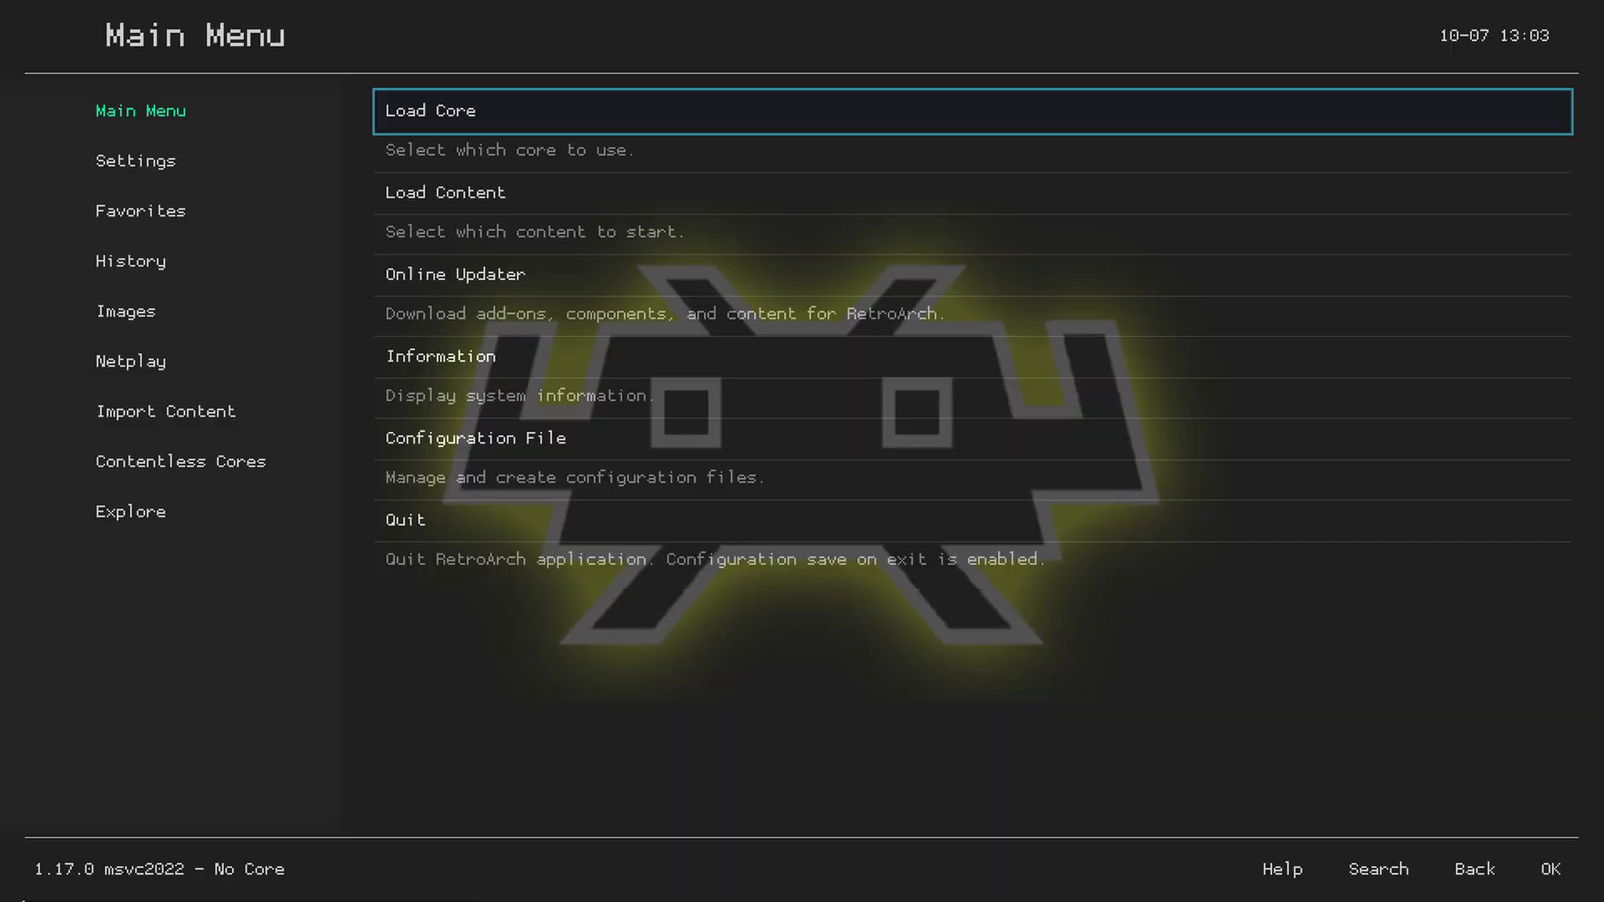
- Check in the Directory settings that the configured paths still point to the E: drive
key(Down)
key(Right)
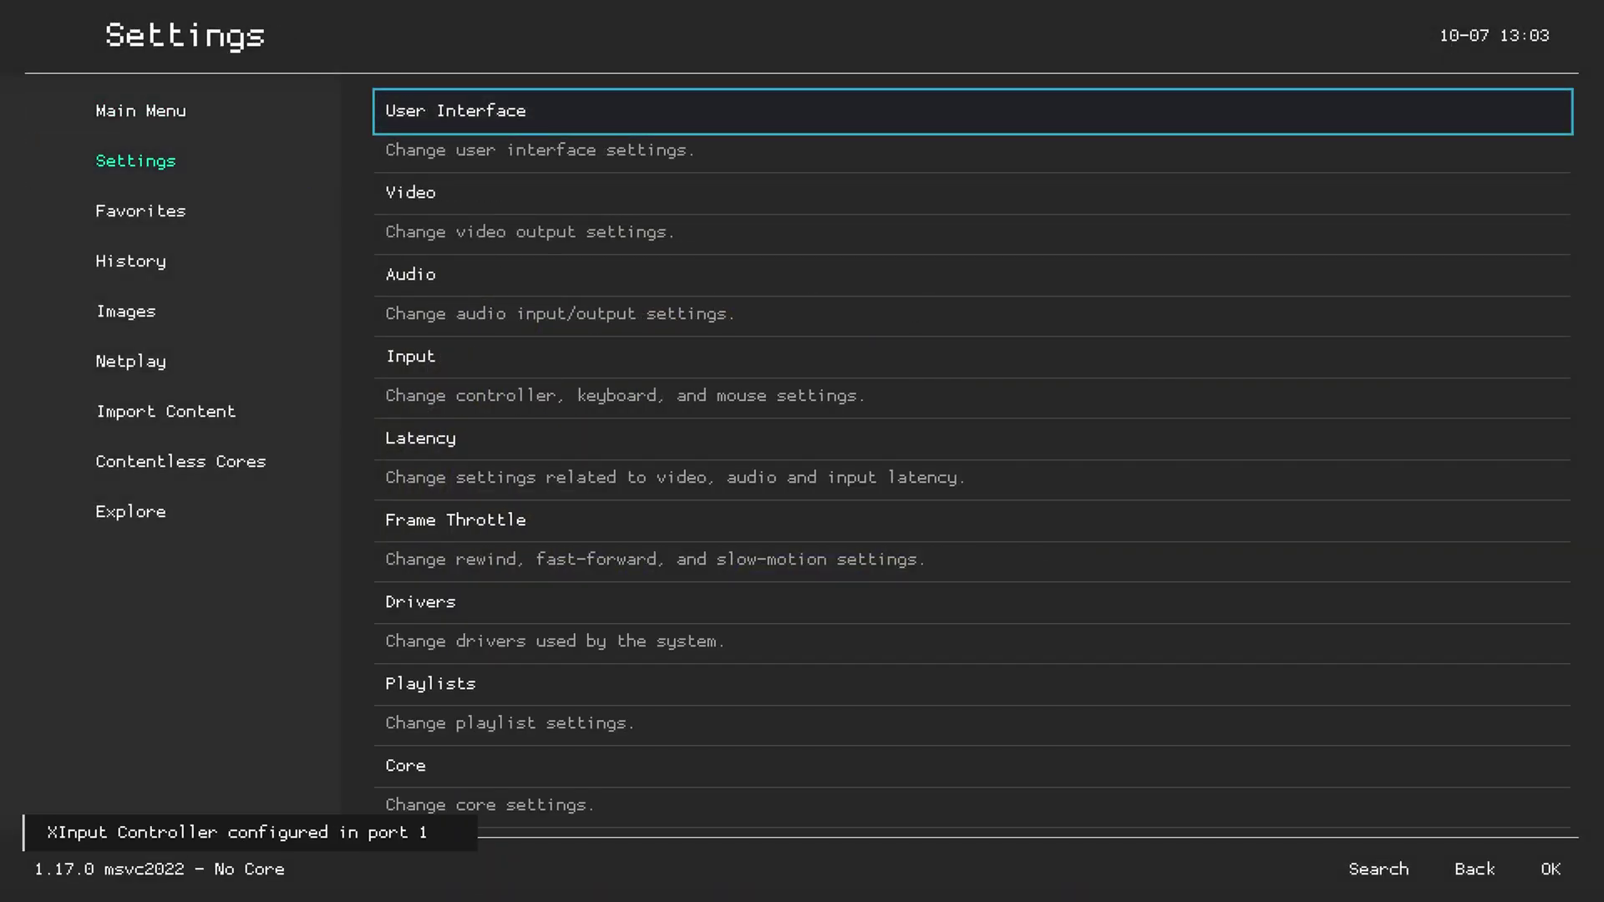
key(Up)
key(Up)
key(Return)
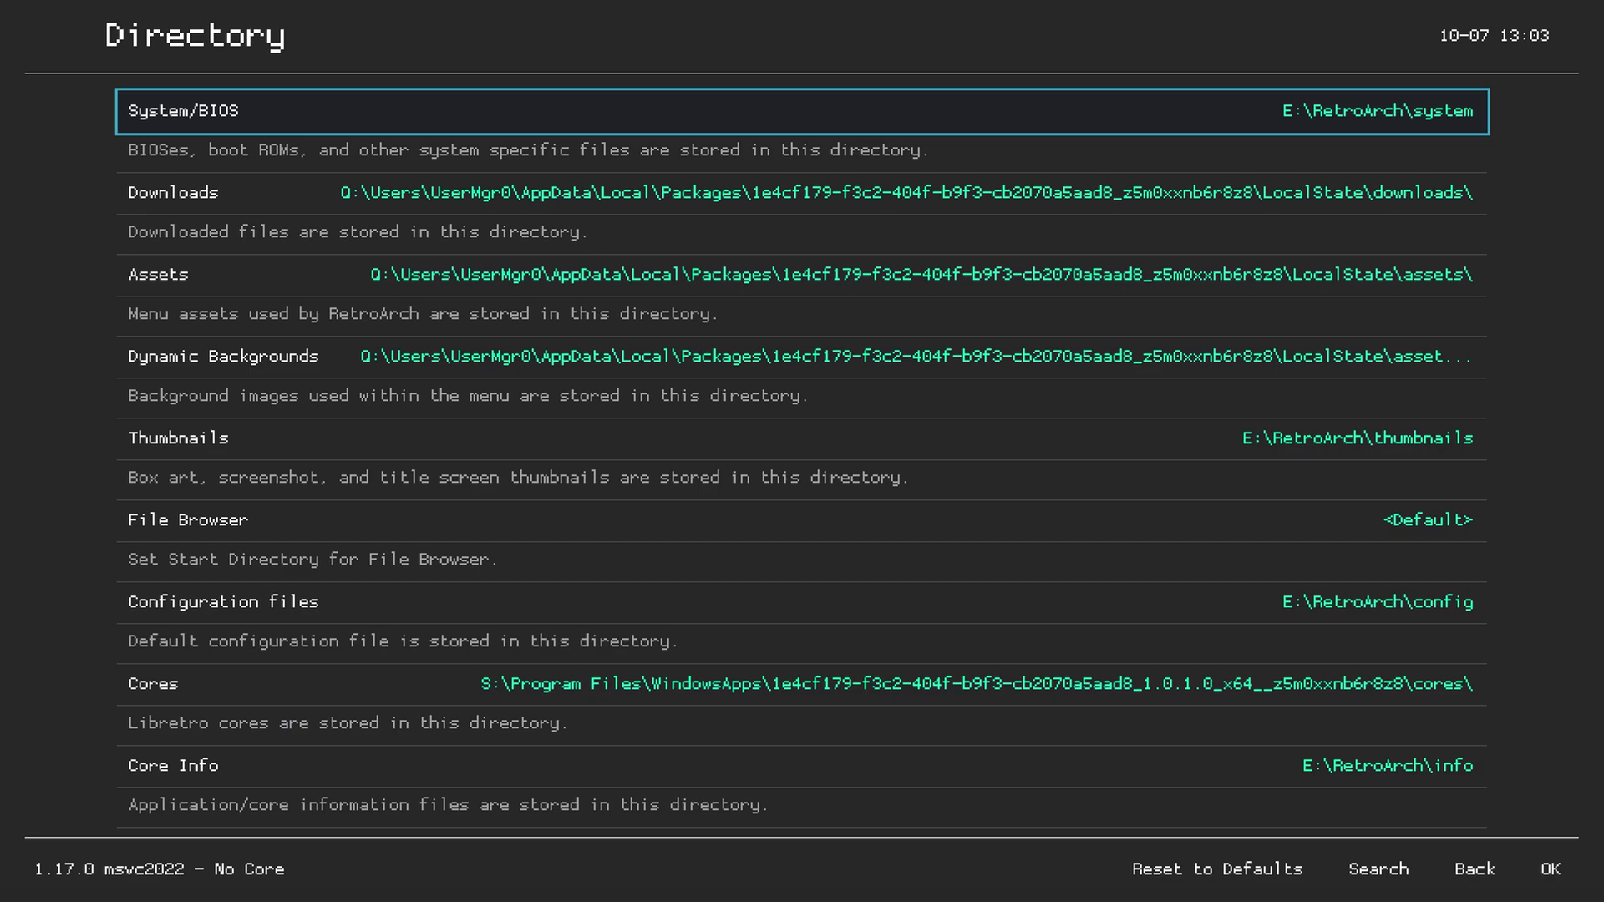
key(BackSpace)
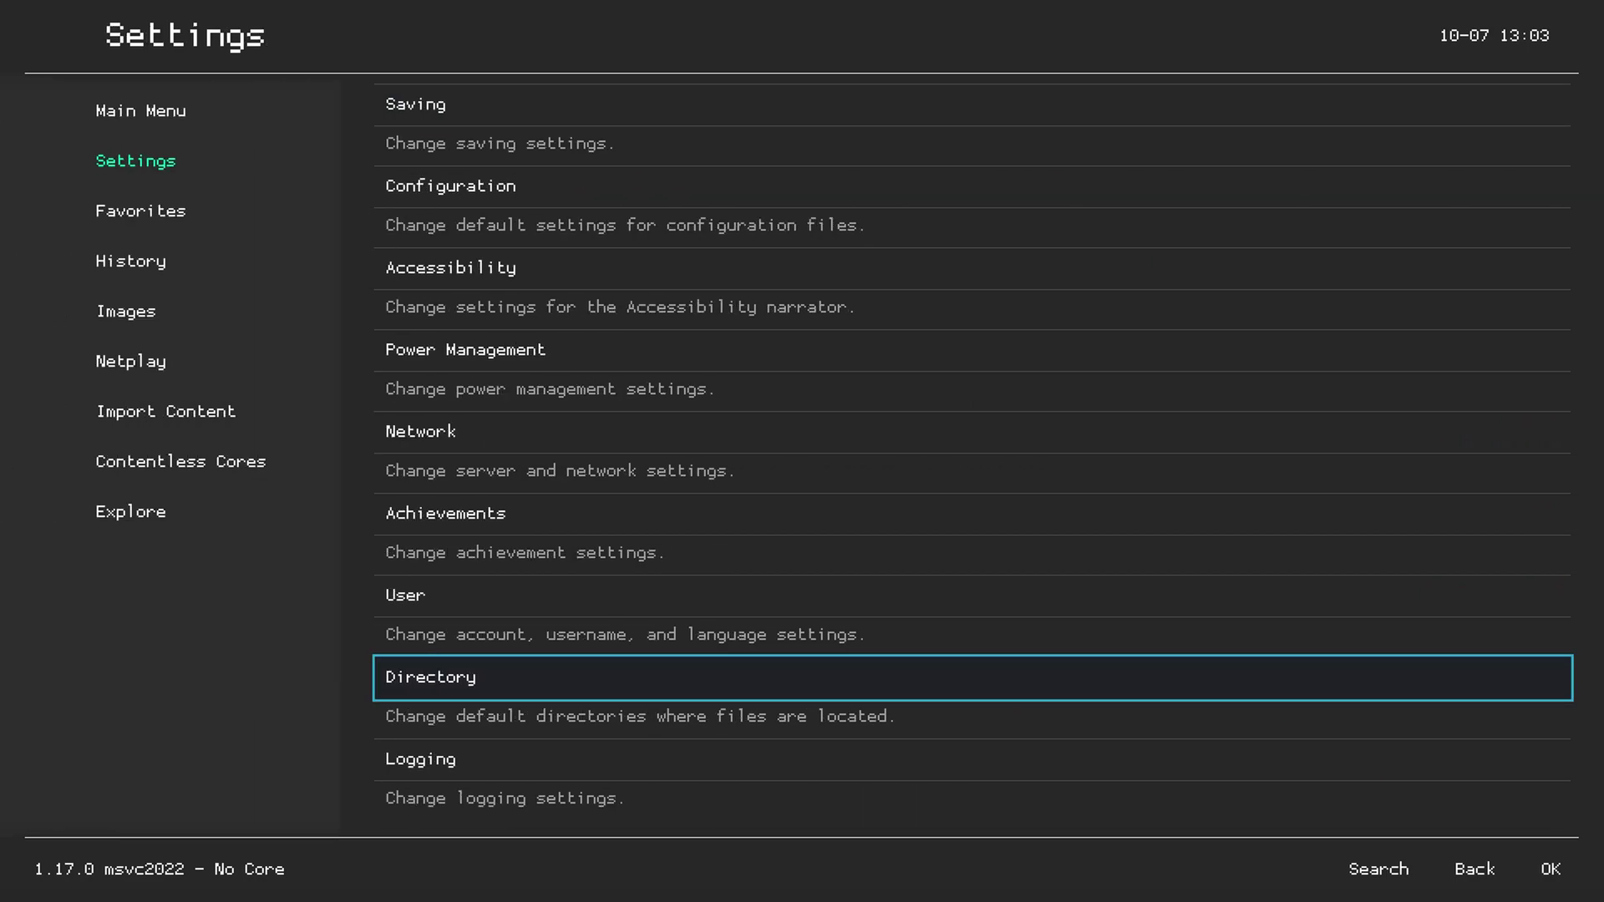
- Open the Online Updater from the main menu and run one of its updates
key(Left)
key(Up)
key(Right)
key(Down)
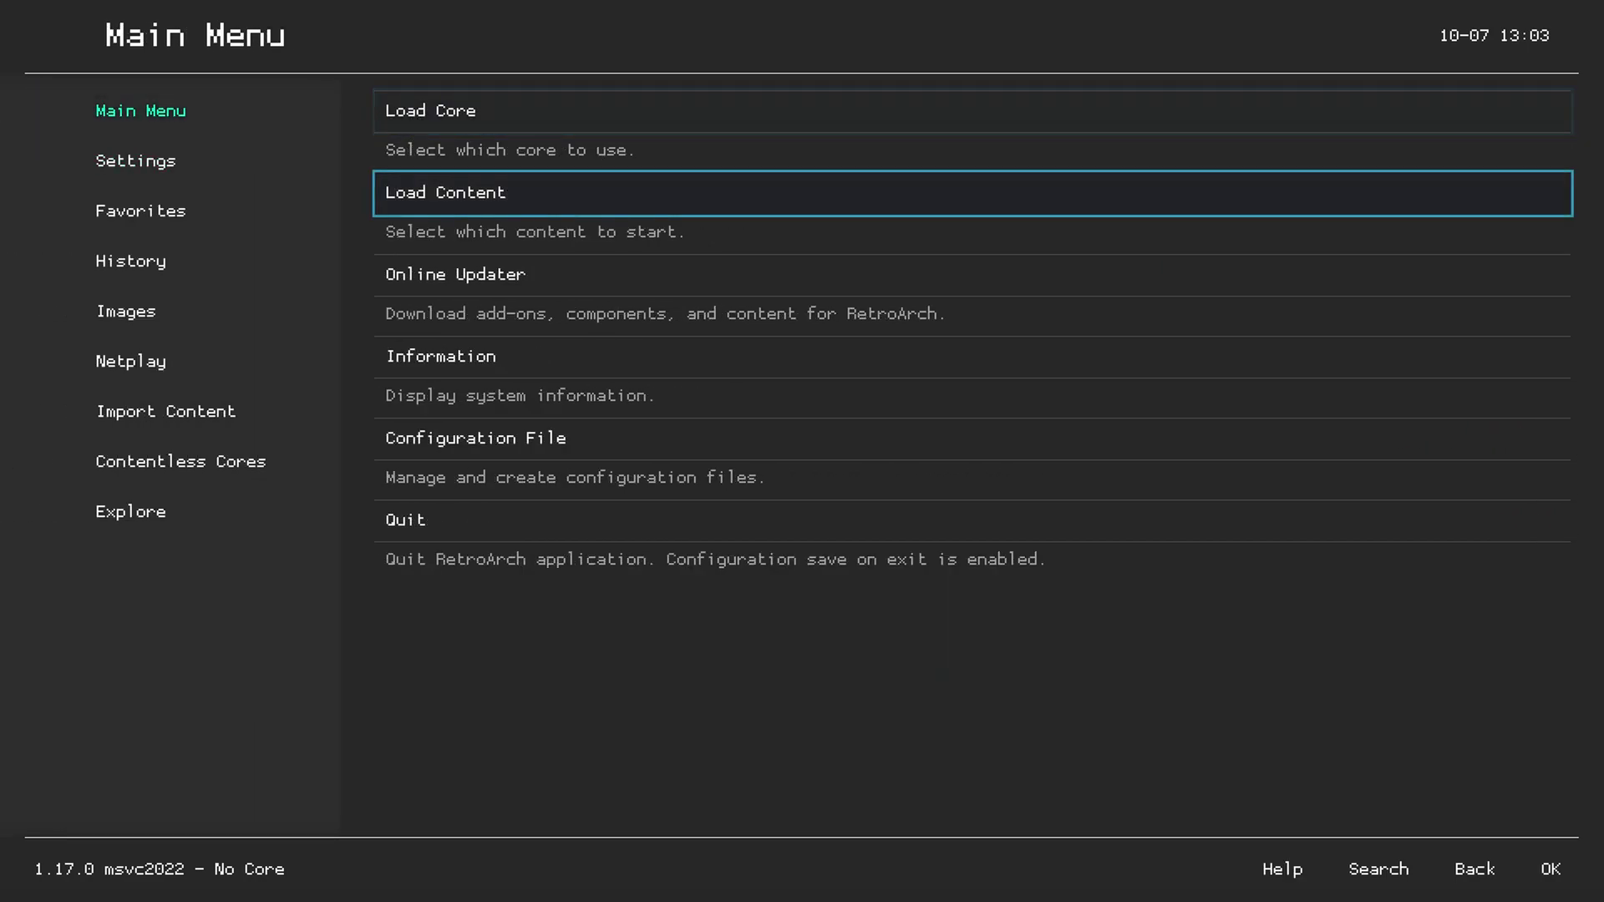
key(Down)
key(Return)
key(Down)
key(Down)
key(Down)
key(Down)
key(Down)
key(Down)
key(Down)
key(Return)
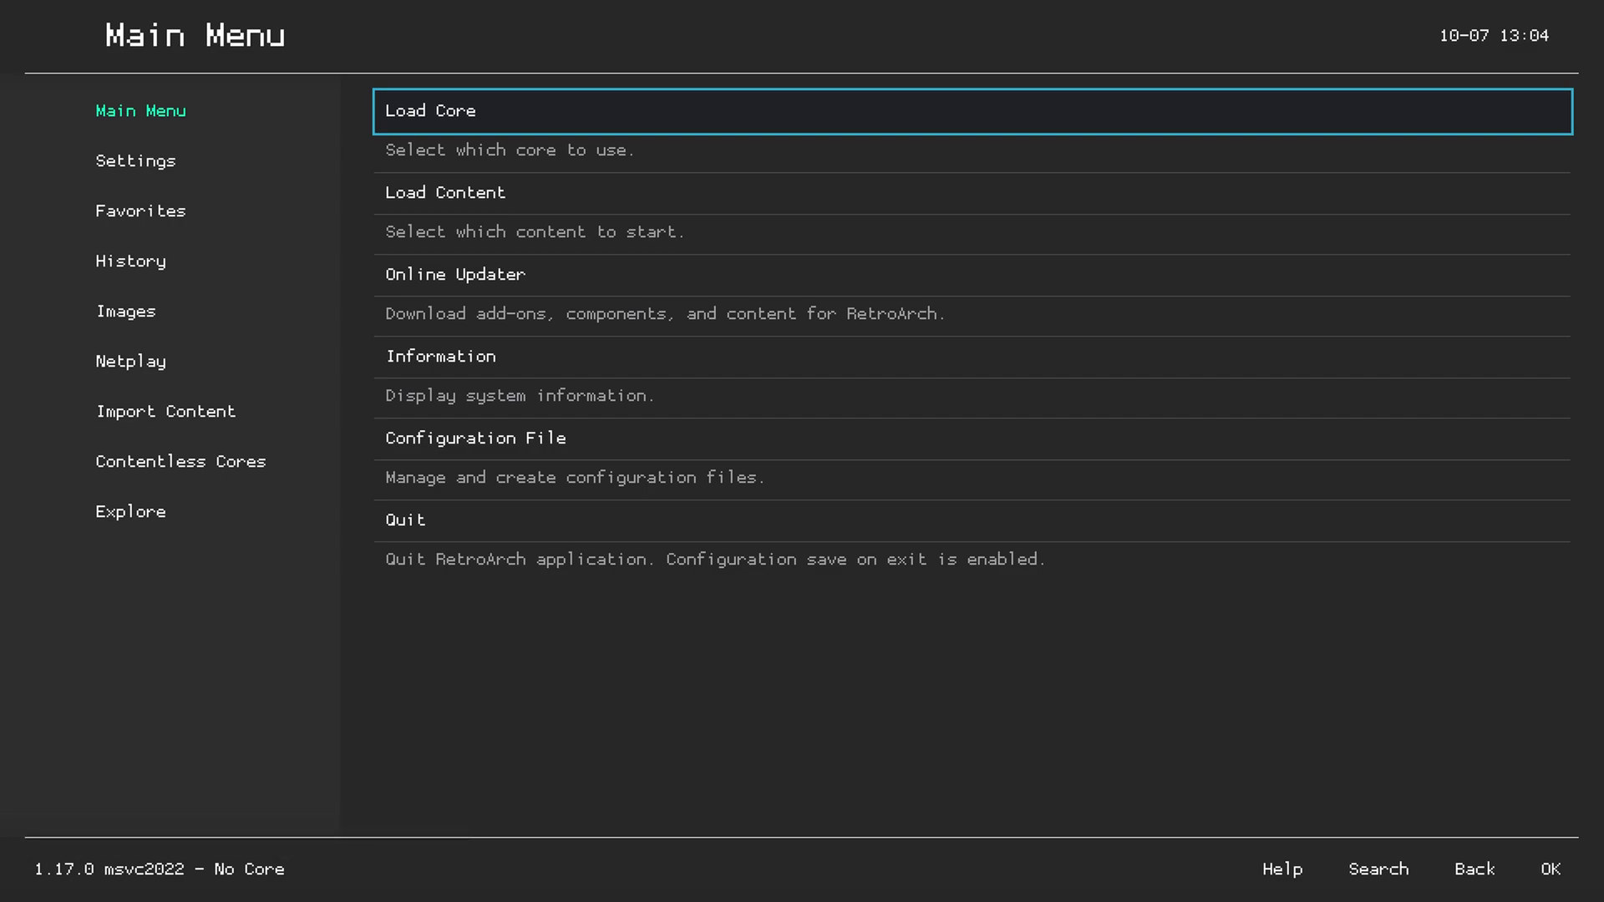
- Check which cores are available for loading
key(Return)
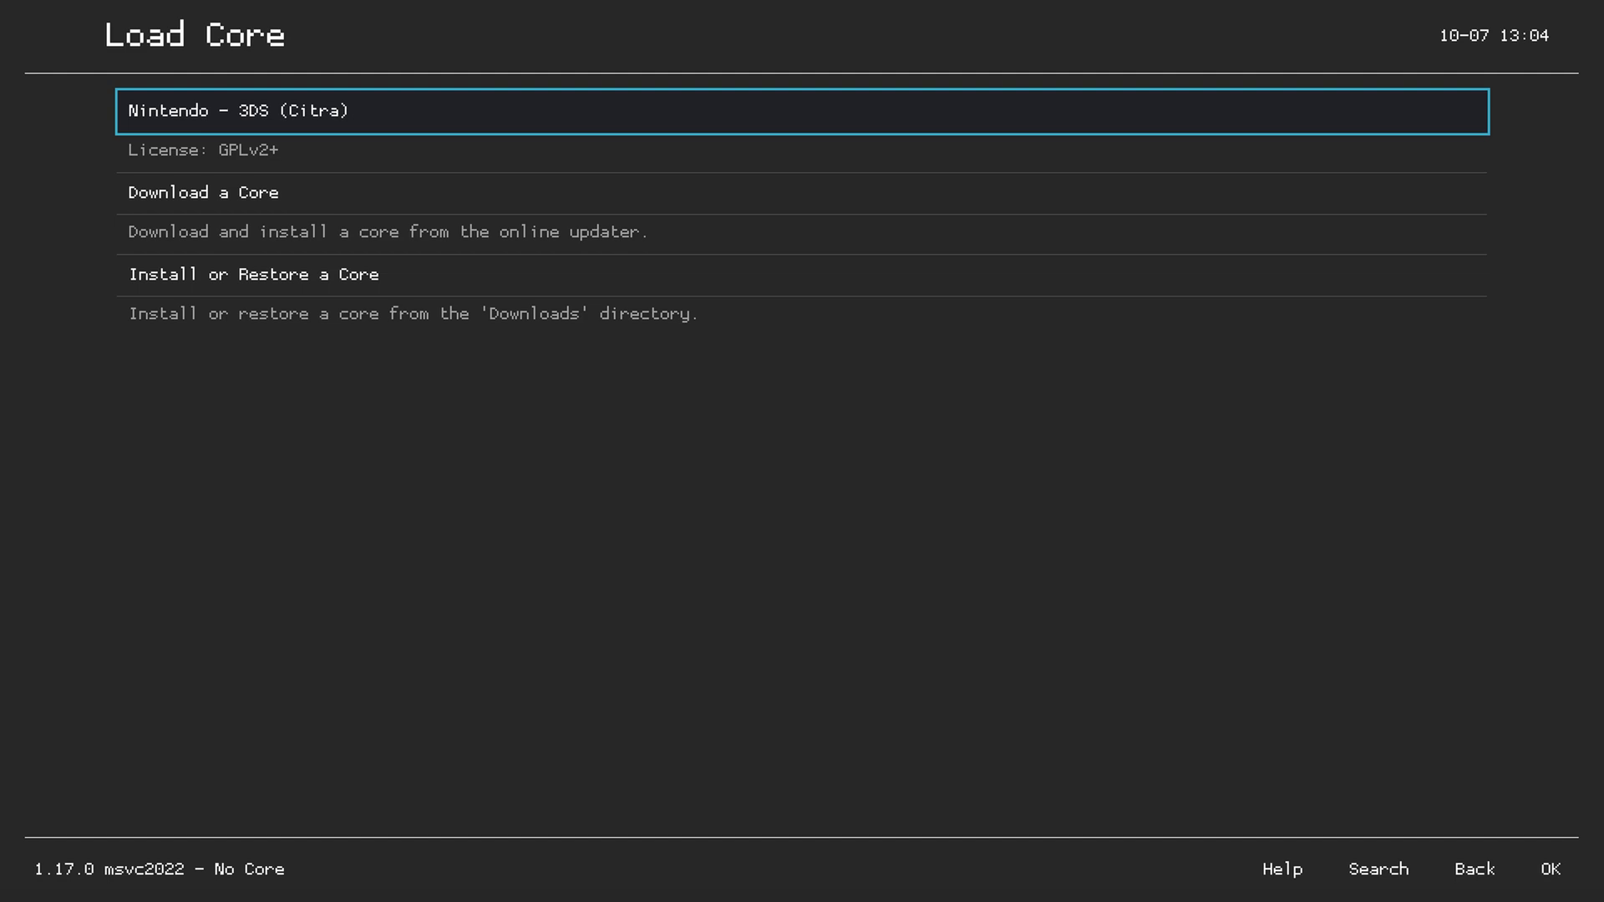
key(w)
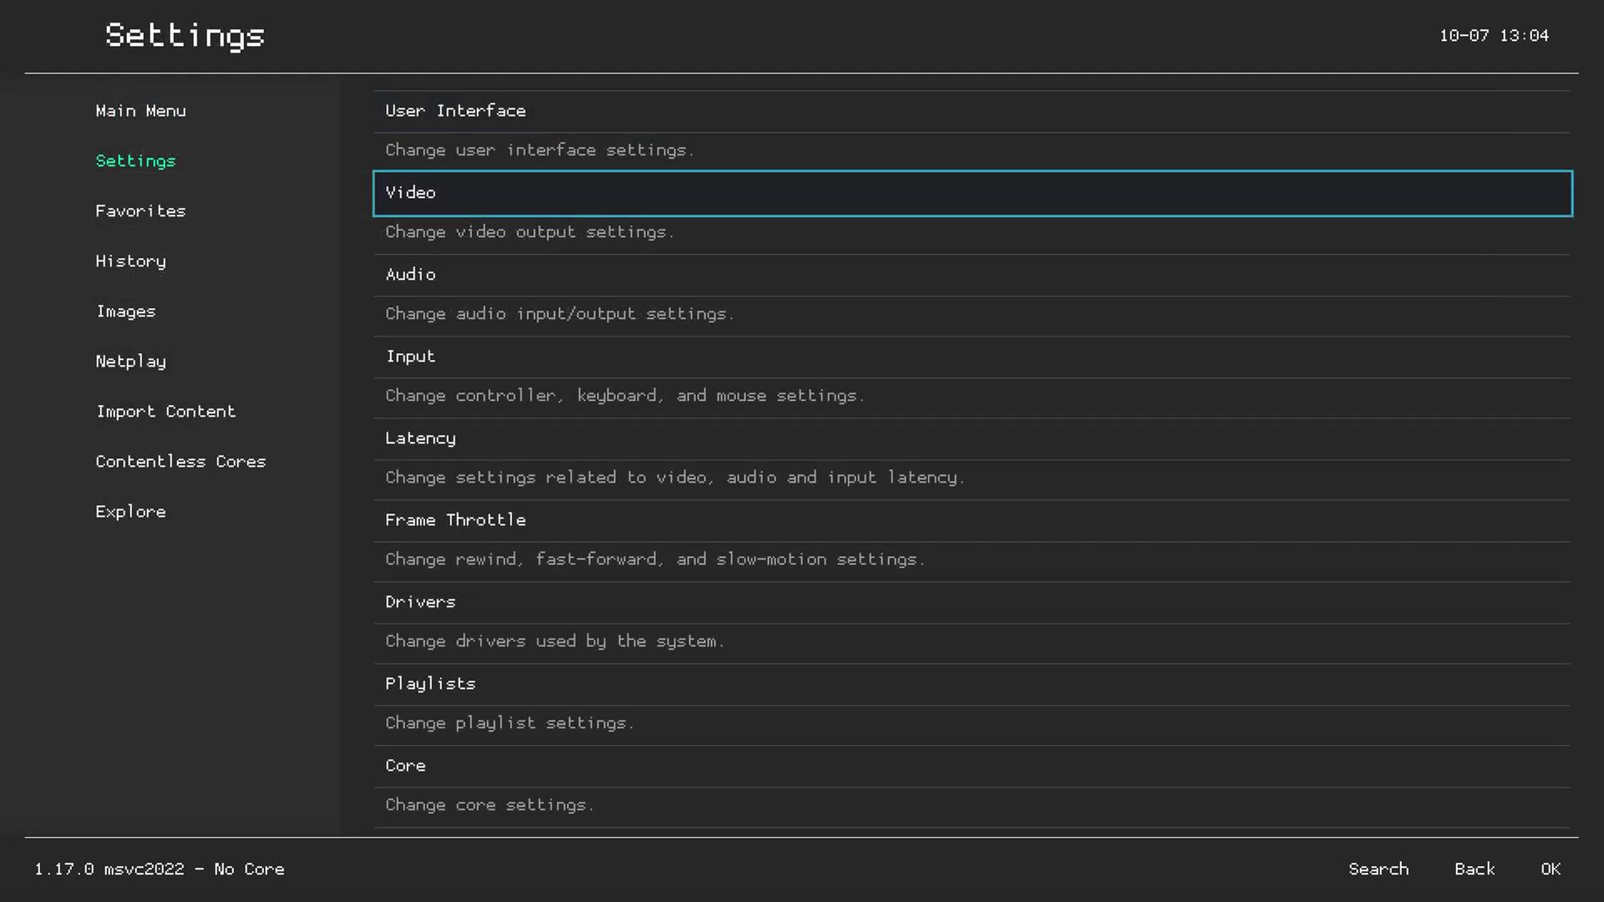
- Turn off Show 'Core Downloader' in the user interface's Menu Item Visibility settings
key(Up)
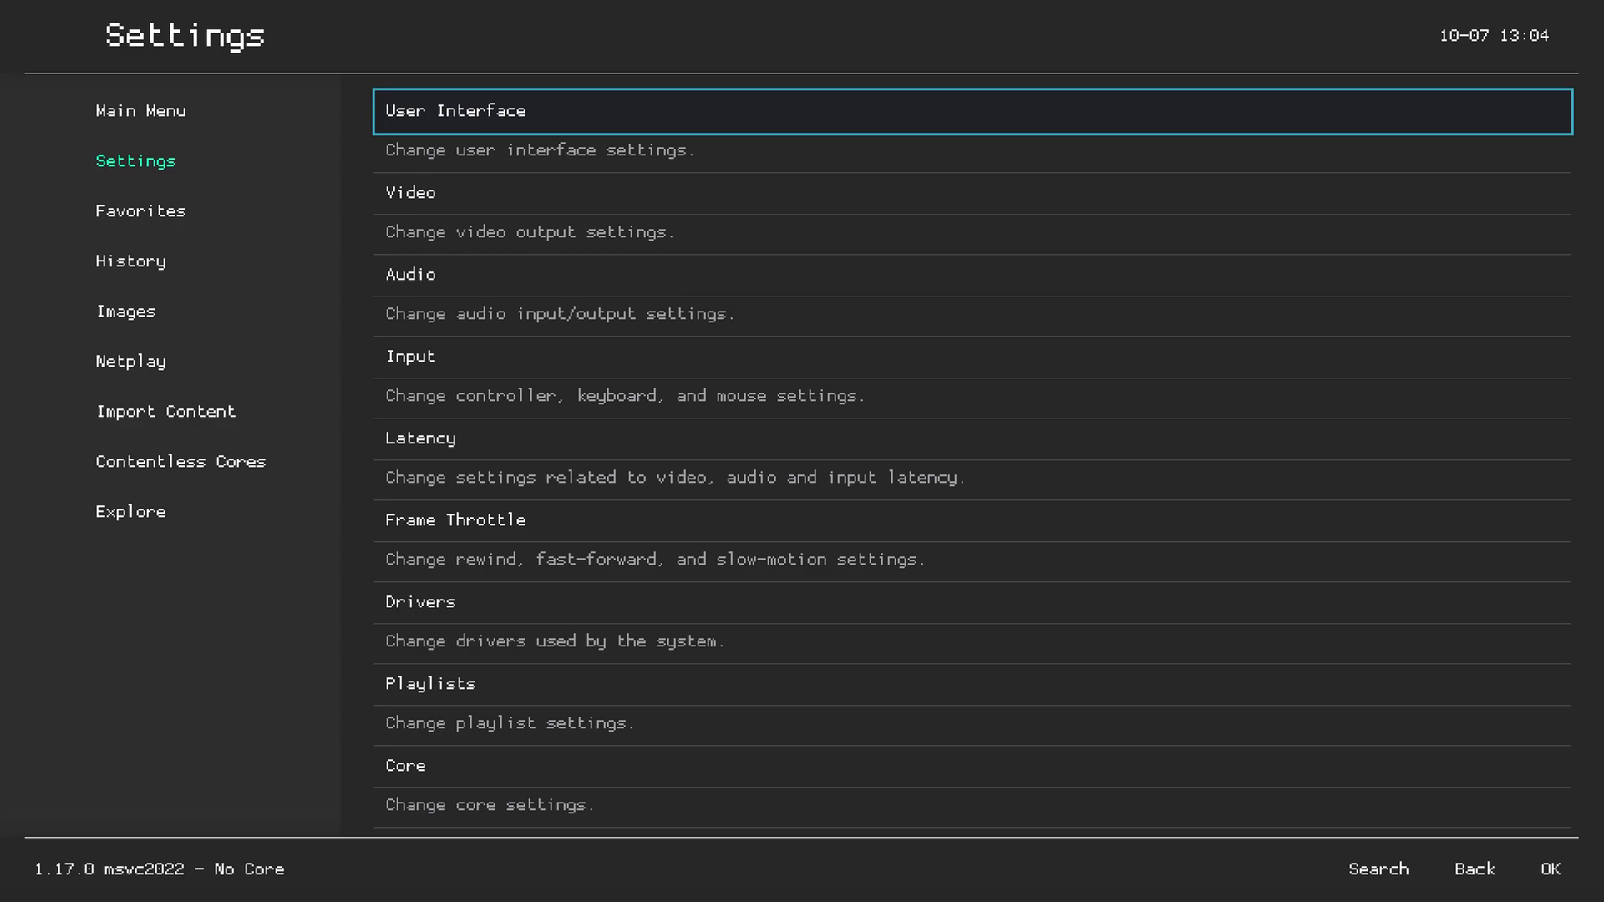
key(Return)
key(Down)
key(Return)
key(Down)
key(Down)
key(Down)
key(Down)
key(Down)
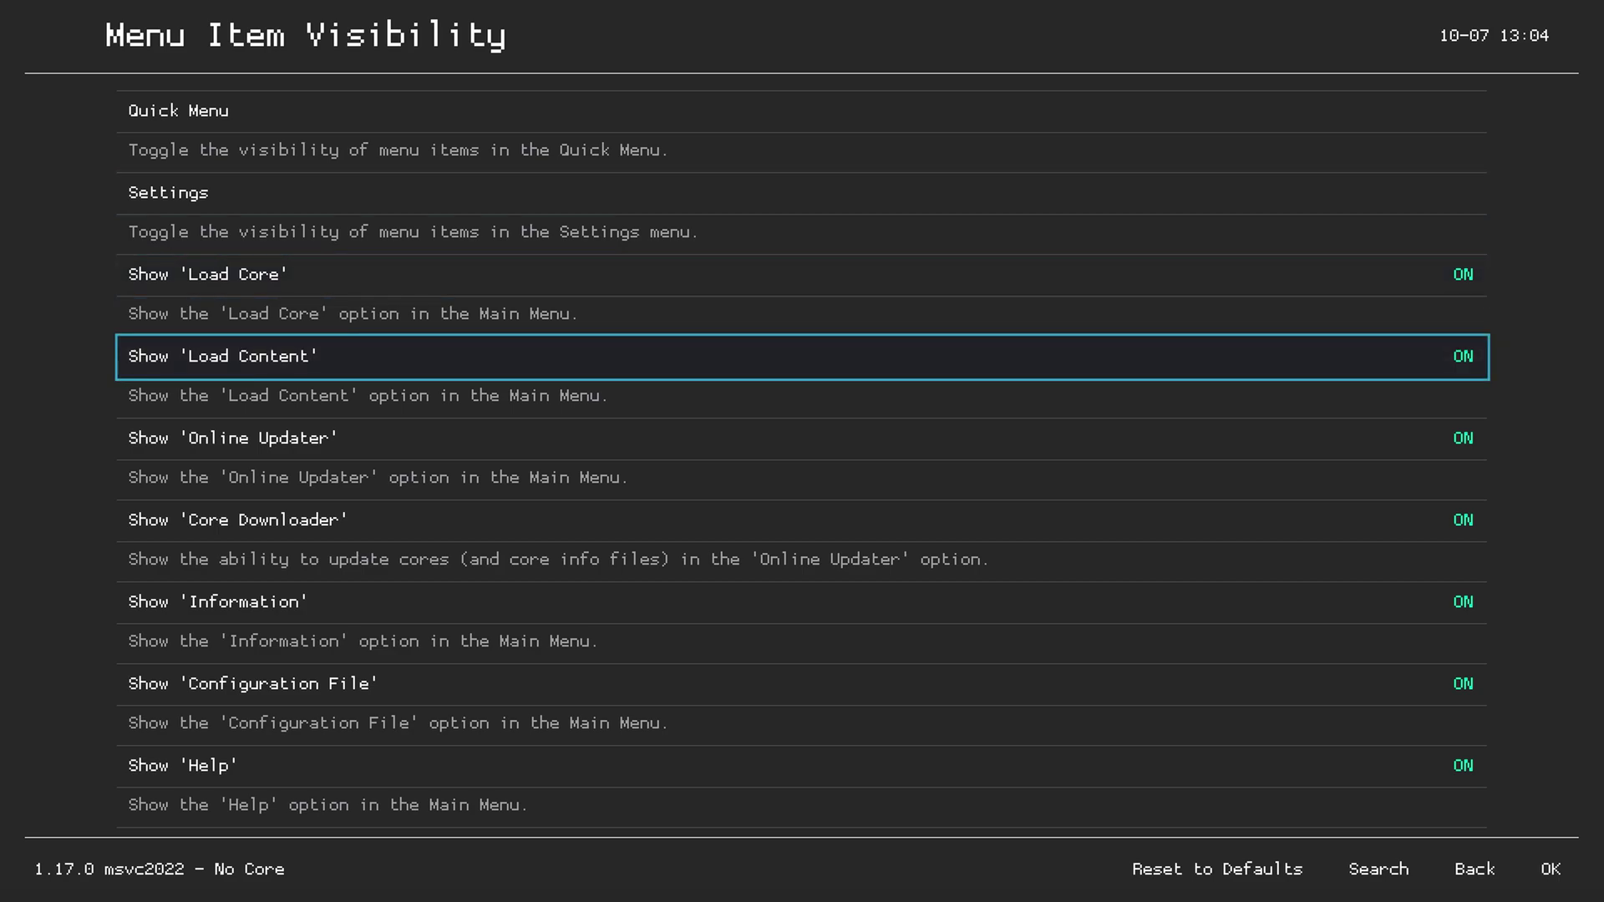
key(Up)
key(Down)
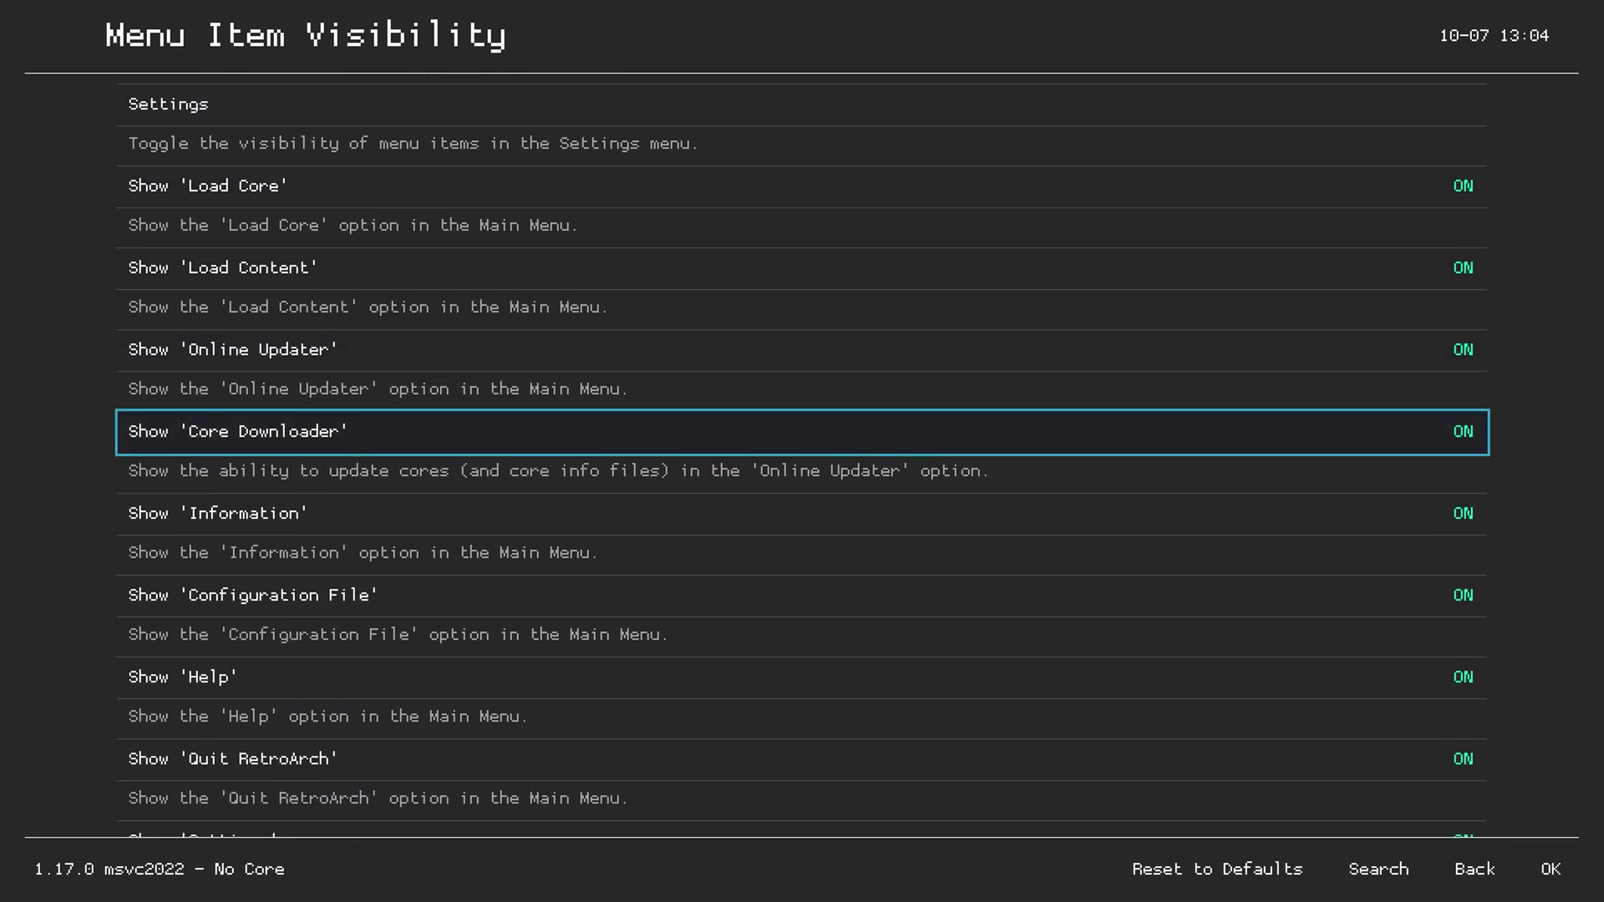
key(Right)
- Turn off Show 'Information' and Show 'Help' in the menu item visibility settings
key(Down)
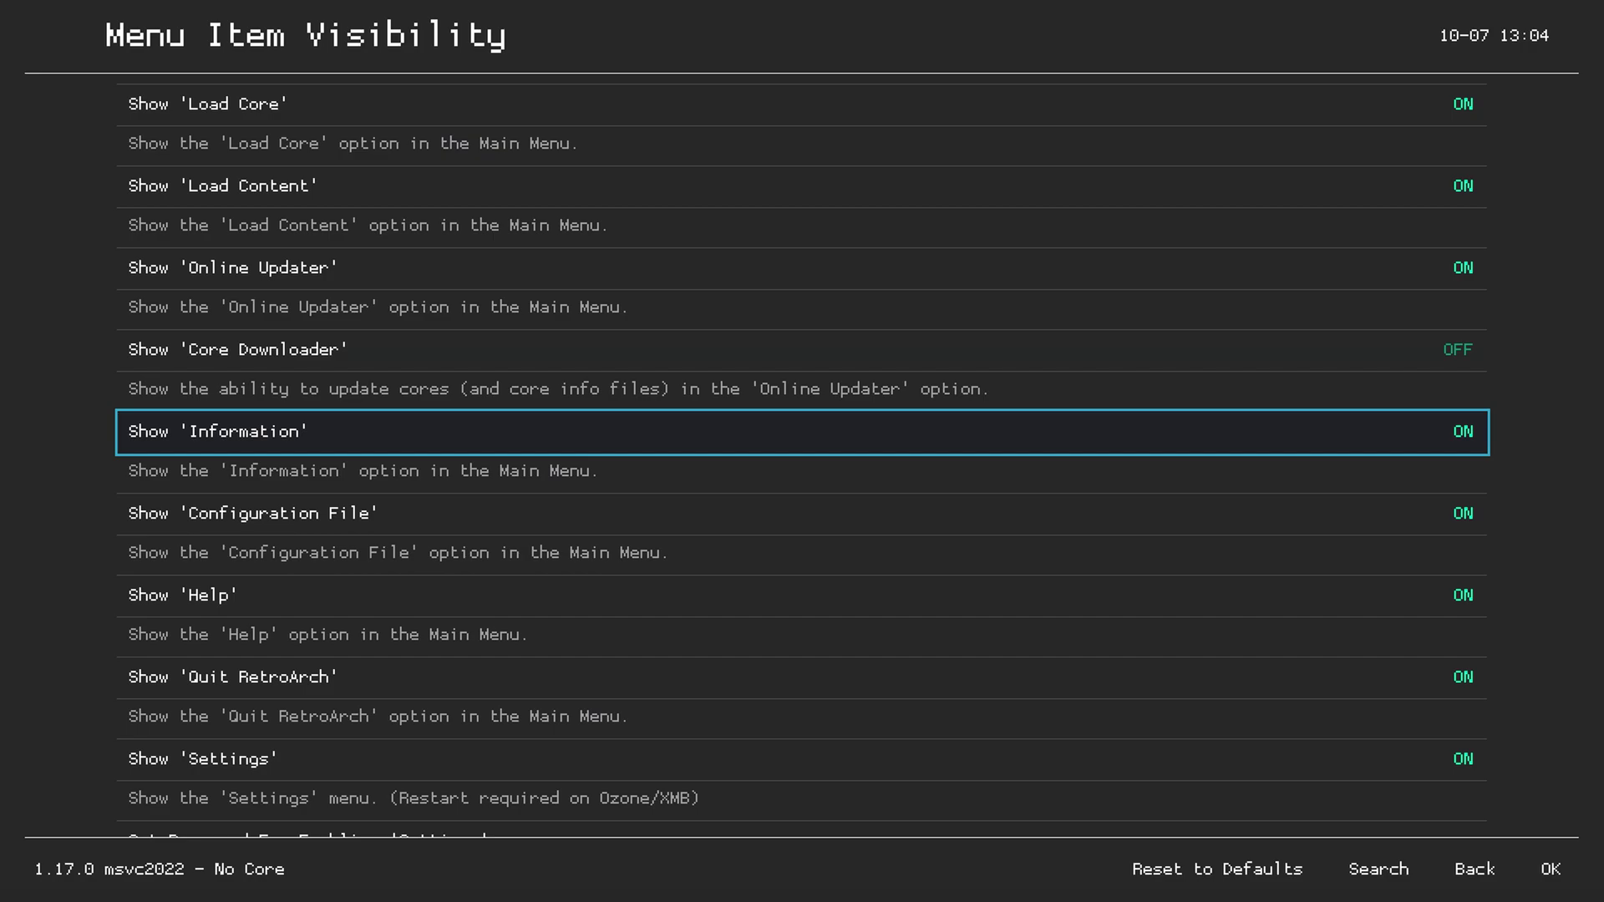
key(Right)
key(Down)
key(Down)
key(Right)
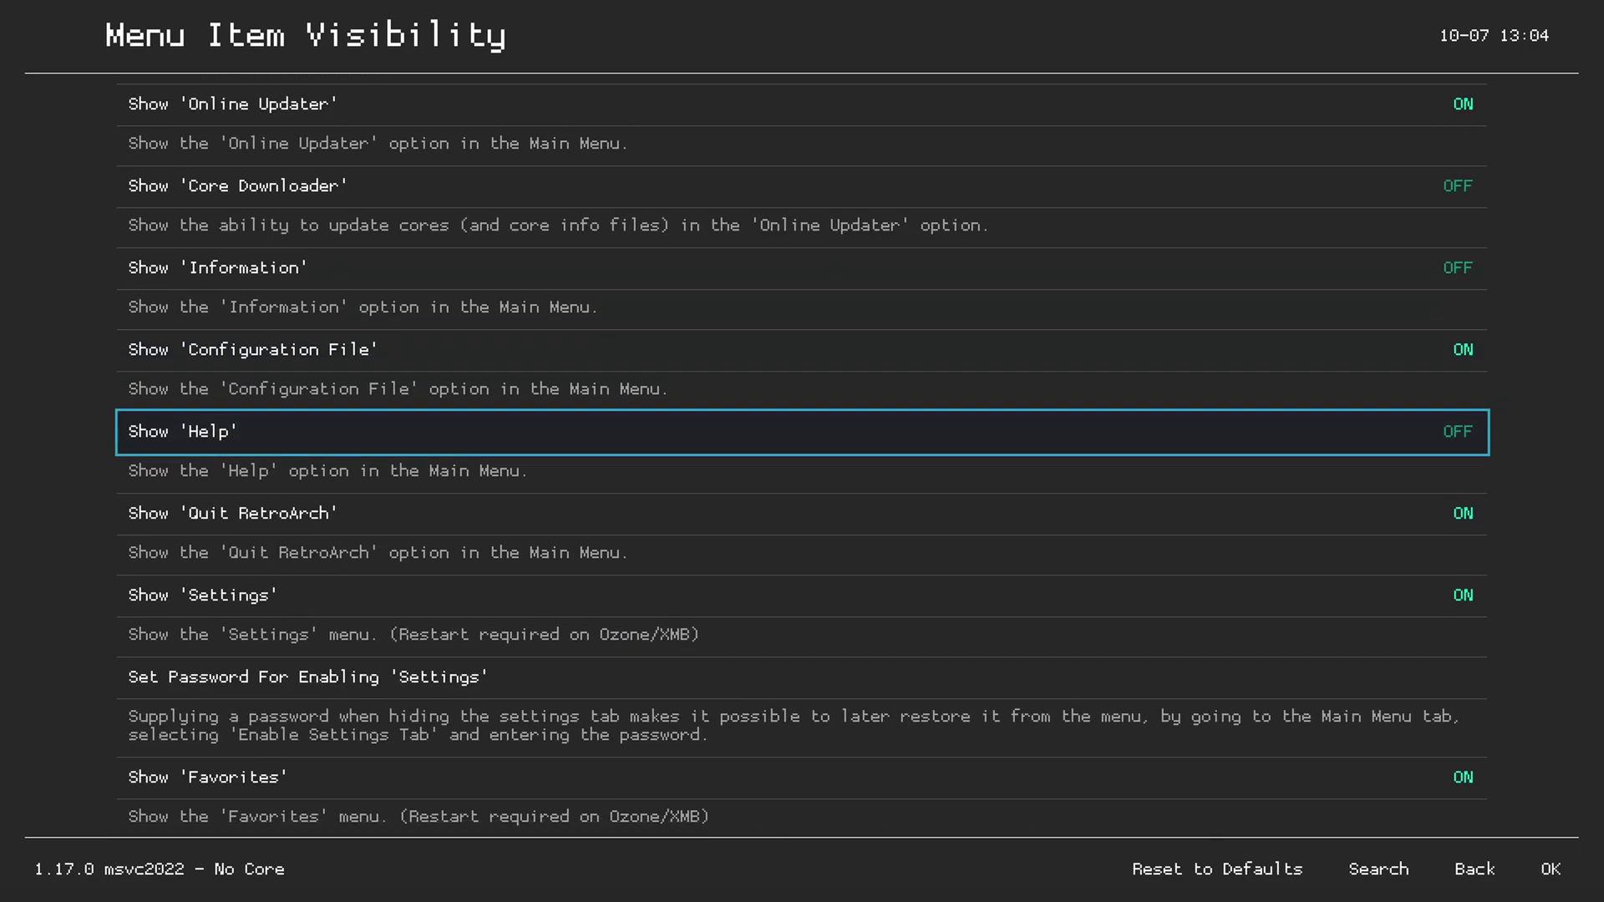
- Turn off several further entries lower in the Menu Item Visibility list and return to the main Settings
key(Down)
key(Down)
key(Down)
key(Down)
key(Right)
key(Down)
key(Down)
key(Right)
key(Down)
key(Down)
key(Down)
key(Down)
key(Down)
key(Right)
key(Down)
key(Down)
key(Down)
key(Down)
key(BackSpace)
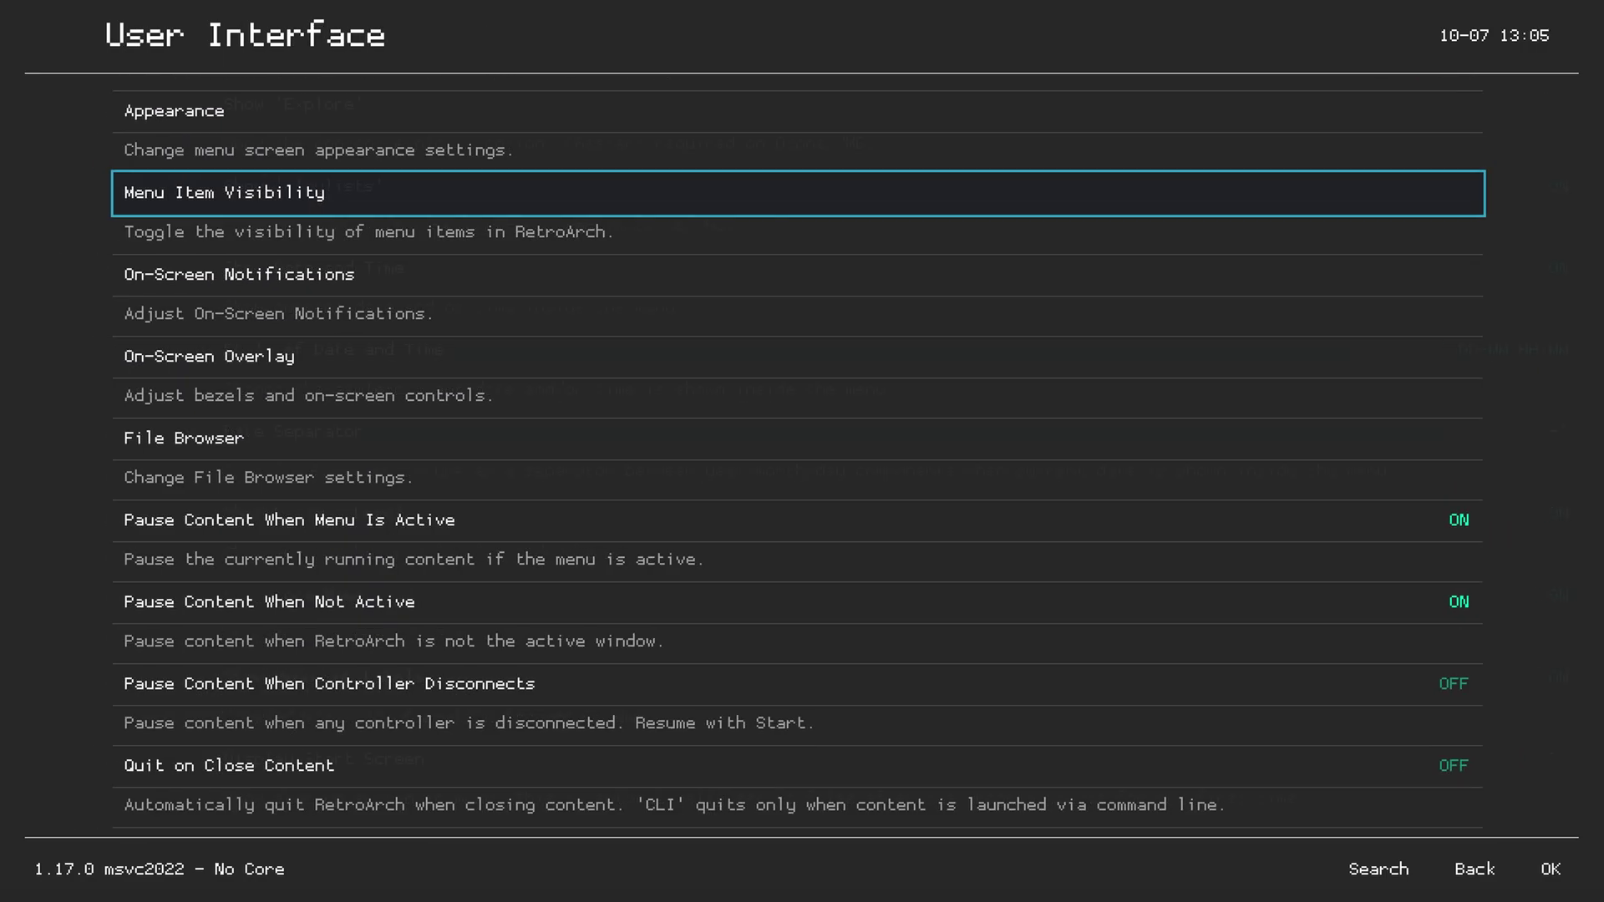
key(BackSpace)
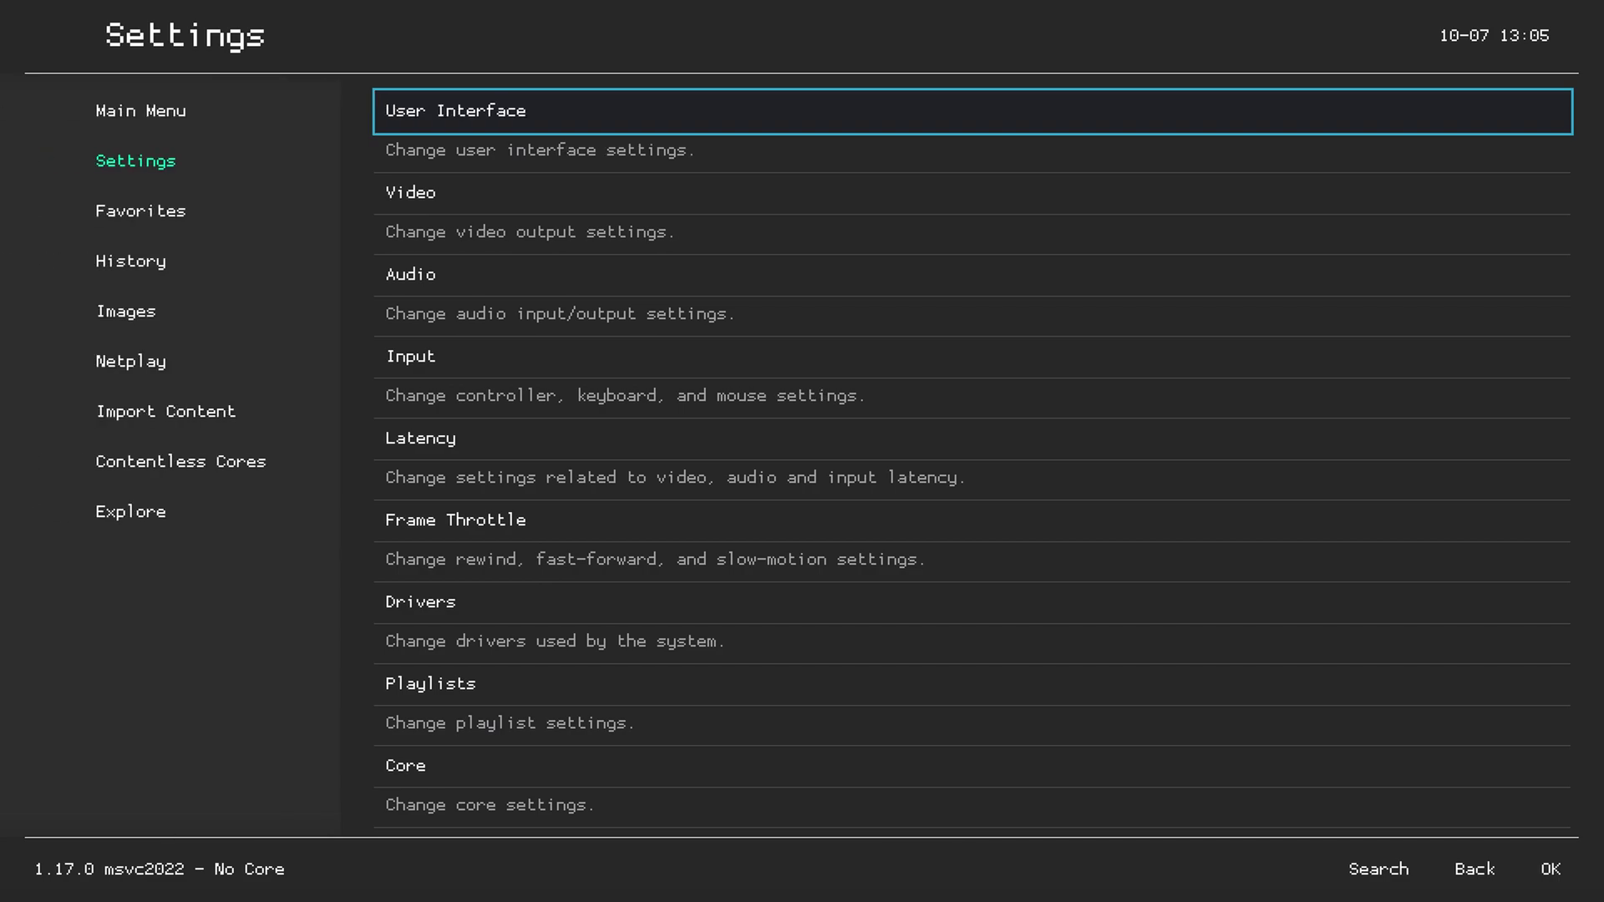
- Turn on Integer Scale in the video Scaling settings
key(Down)
key(Return)
key(Down)
key(Return)
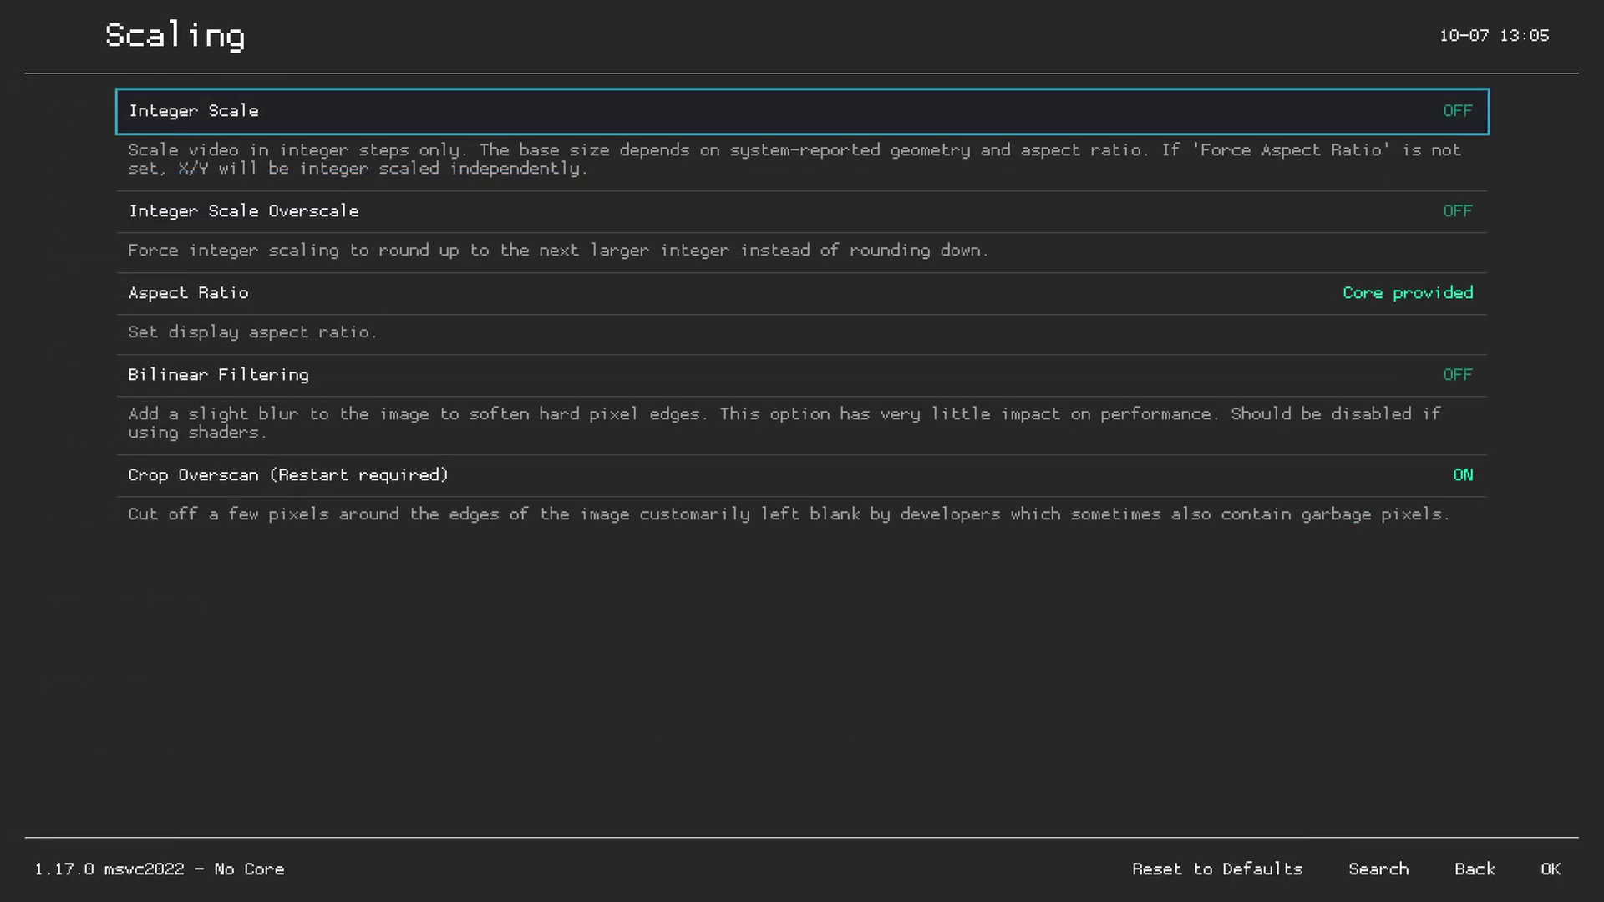
key(Right)
key(BackSpace)
- Turn on Automatic Frame Delay in the video Synchronization settings and return to the main Settings
key(Down)
key(Return)
key(Down)
key(Down)
key(Down)
key(Down)
key(Down)
key(Down)
key(Right)
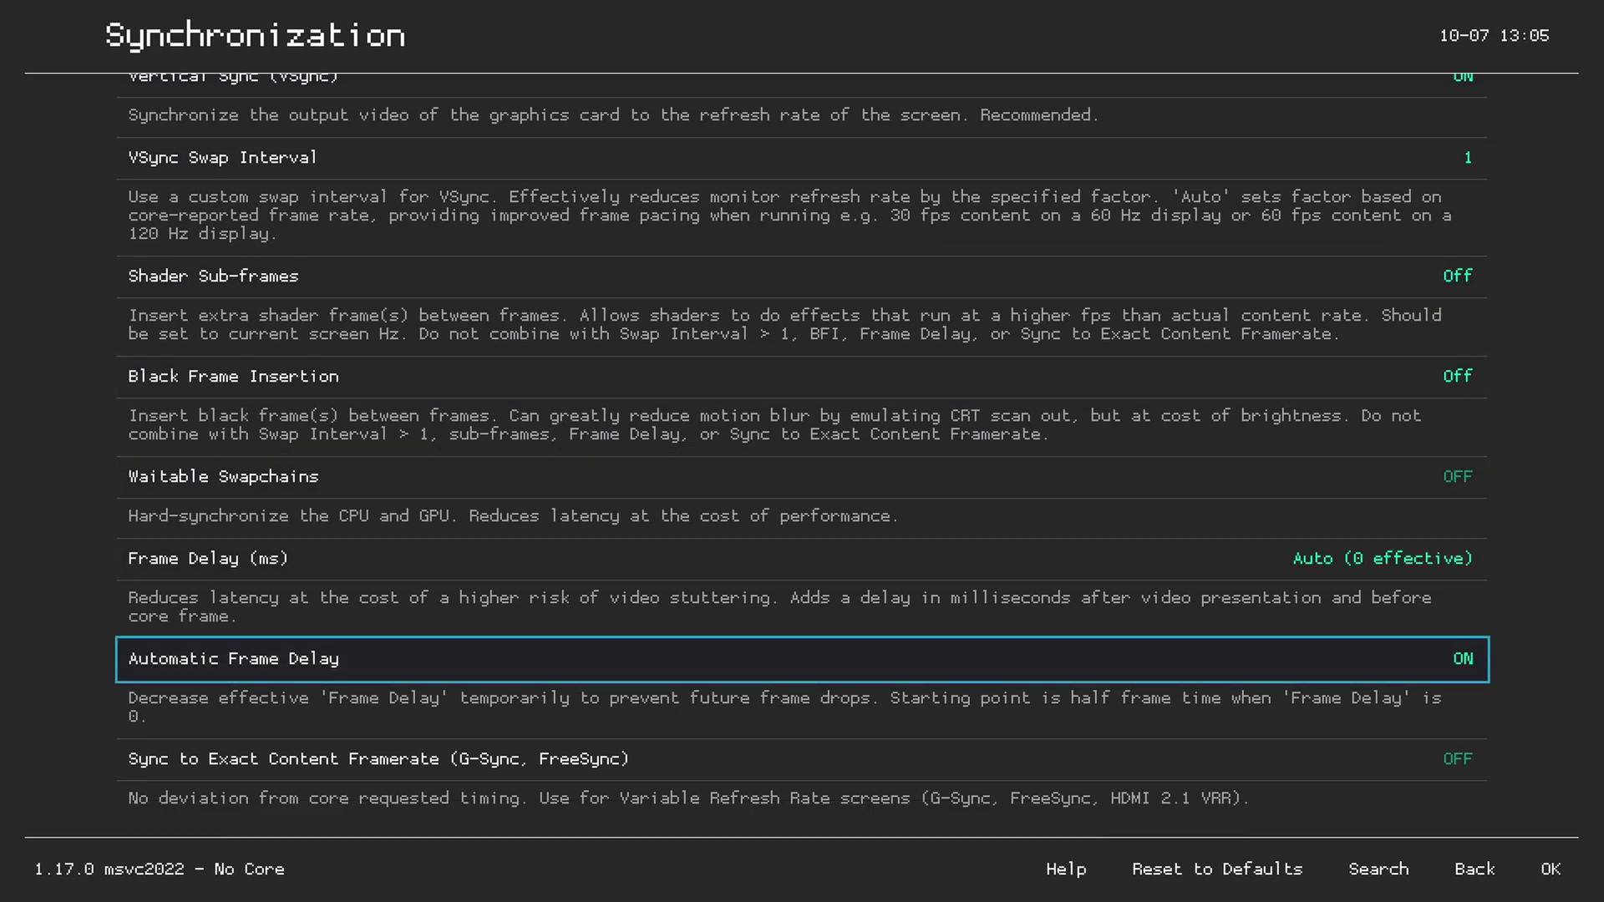
key(BackSpace)
key(BackSpace)
- Set the Menu Toggle (Controller Combo) to L3 + R3 in the input Hotkeys settings
key(Down)
key(Down)
key(Return)
key(Down)
key(Down)
key(Down)
key(Up)
key(Return)
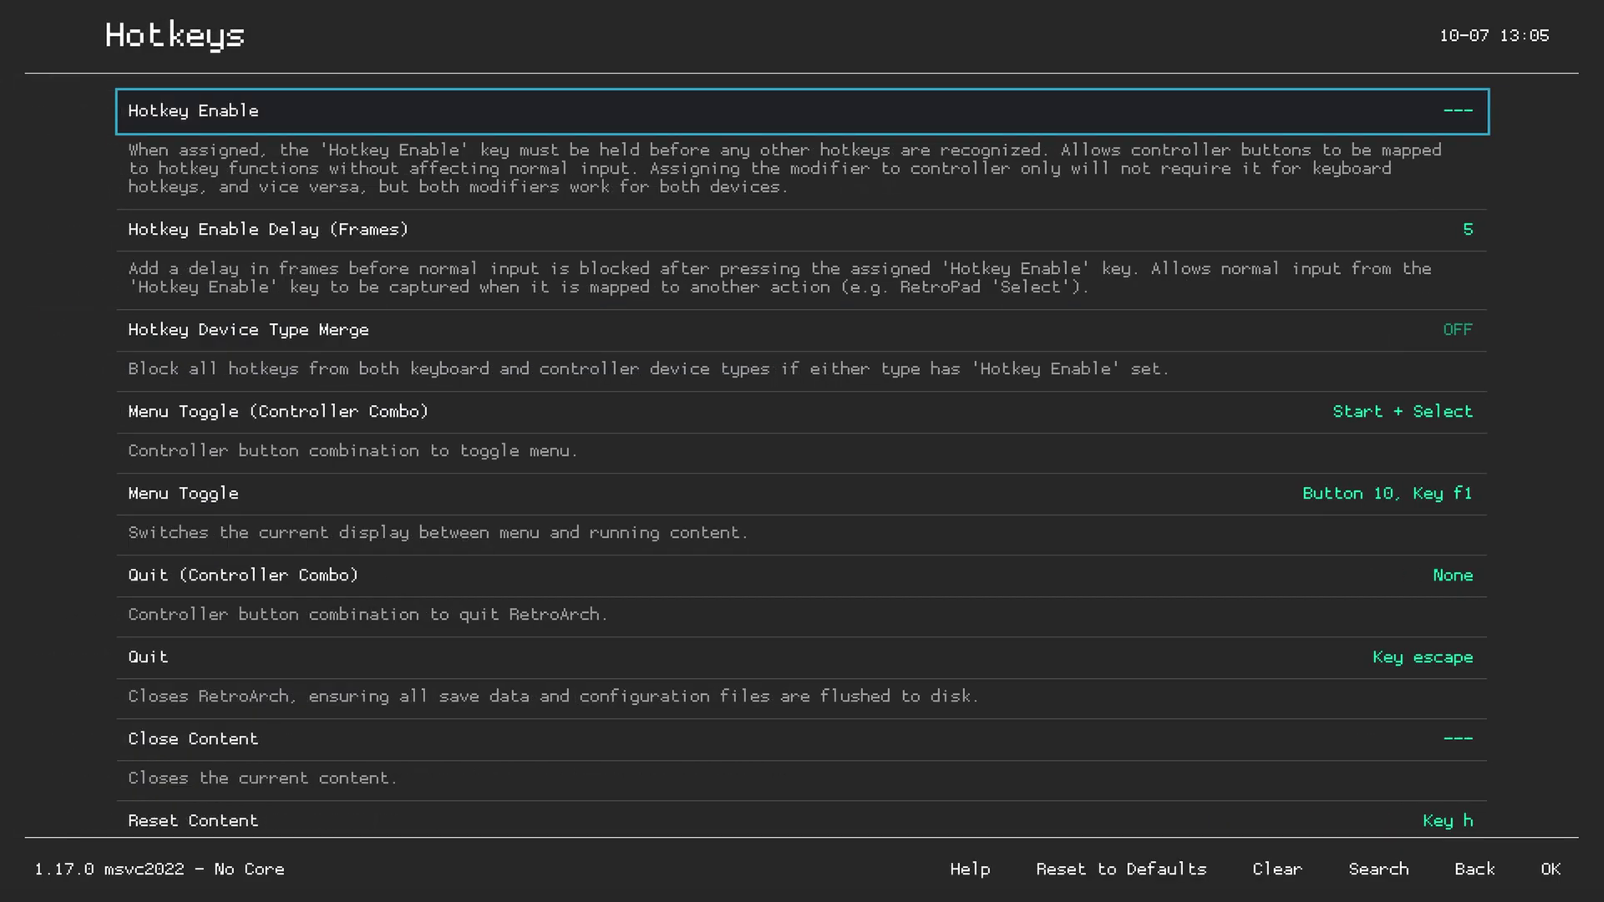
key(Down)
key(Down)
key(Down)
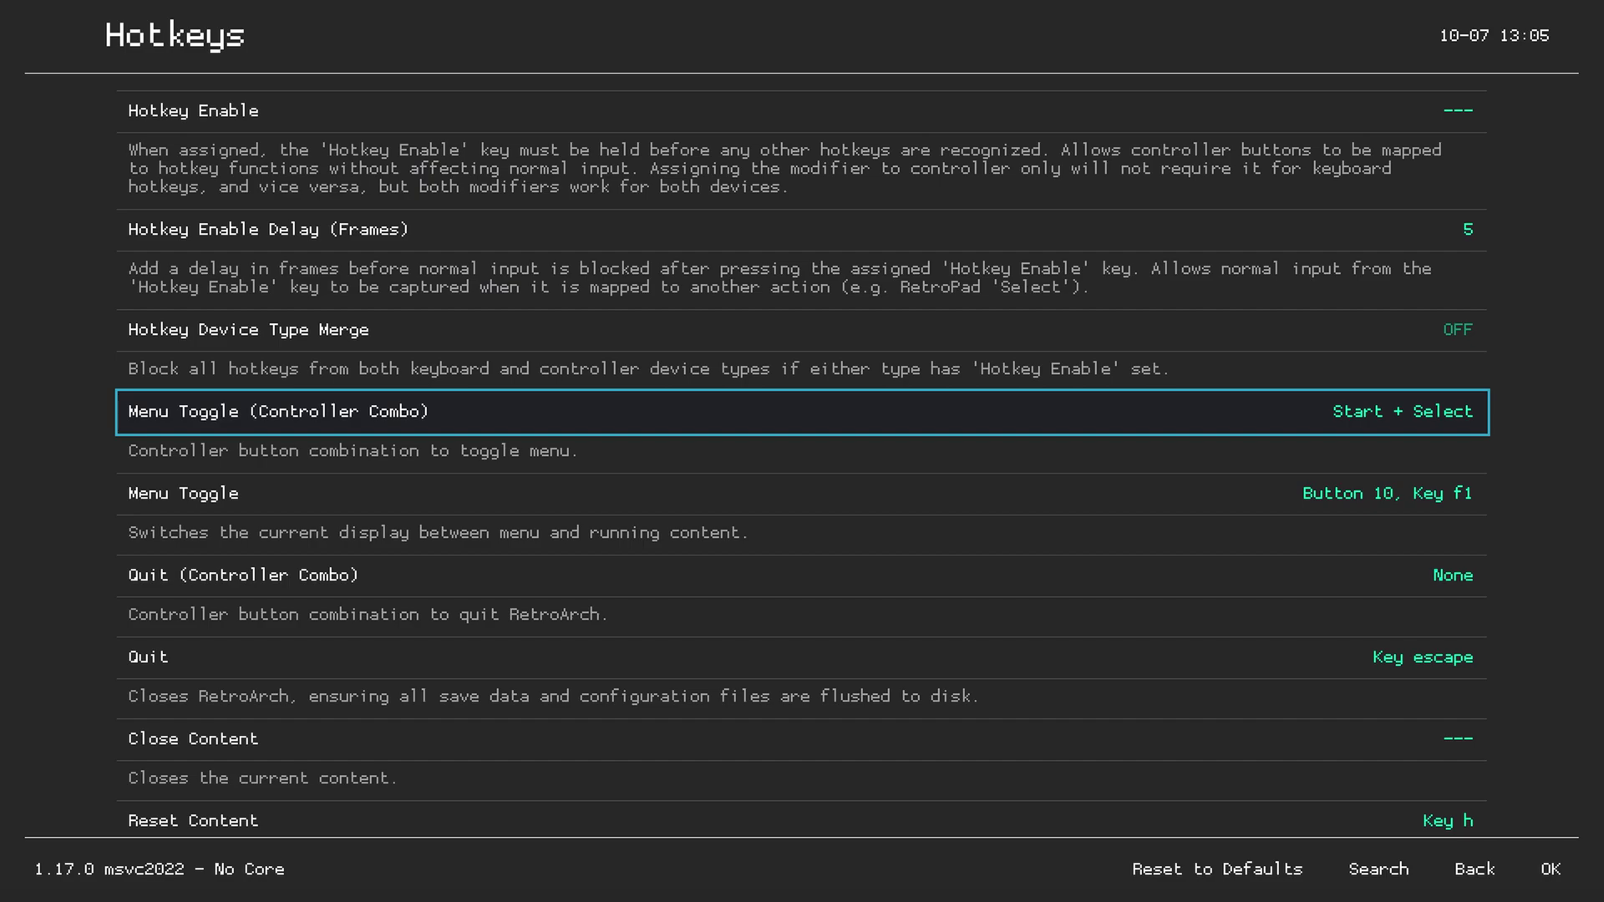
key(Return)
key(Up)
key(Up)
key(Return)
key(Return)
key(Down)
key(Down)
key(Down)
key(Down)
key(Down)
key(Down)
key(Down)
key(BackSpace)
- Assign a controller button to the Hotkey Enable function
key(Up)
key(Up)
key(Up)
key(Return)
- Assign controller Button 7 to the Reset Content hotkey
key(Down)
key(Down)
key(Down)
key(Down)
key(Down)
key(Down)
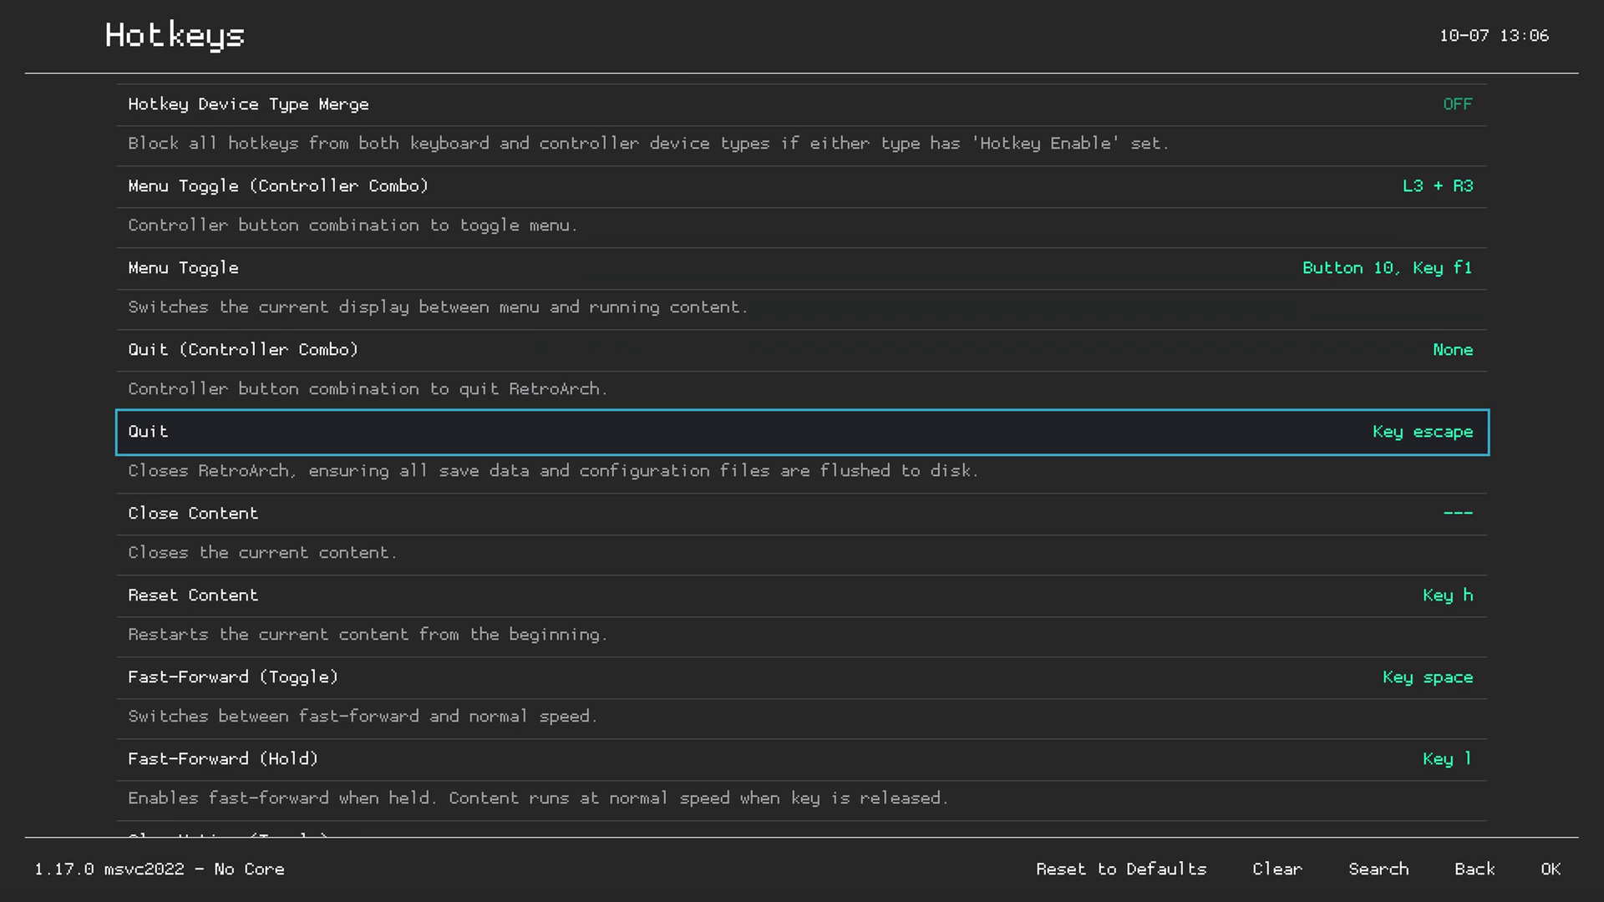
key(Down)
key(Down)
key(Return)
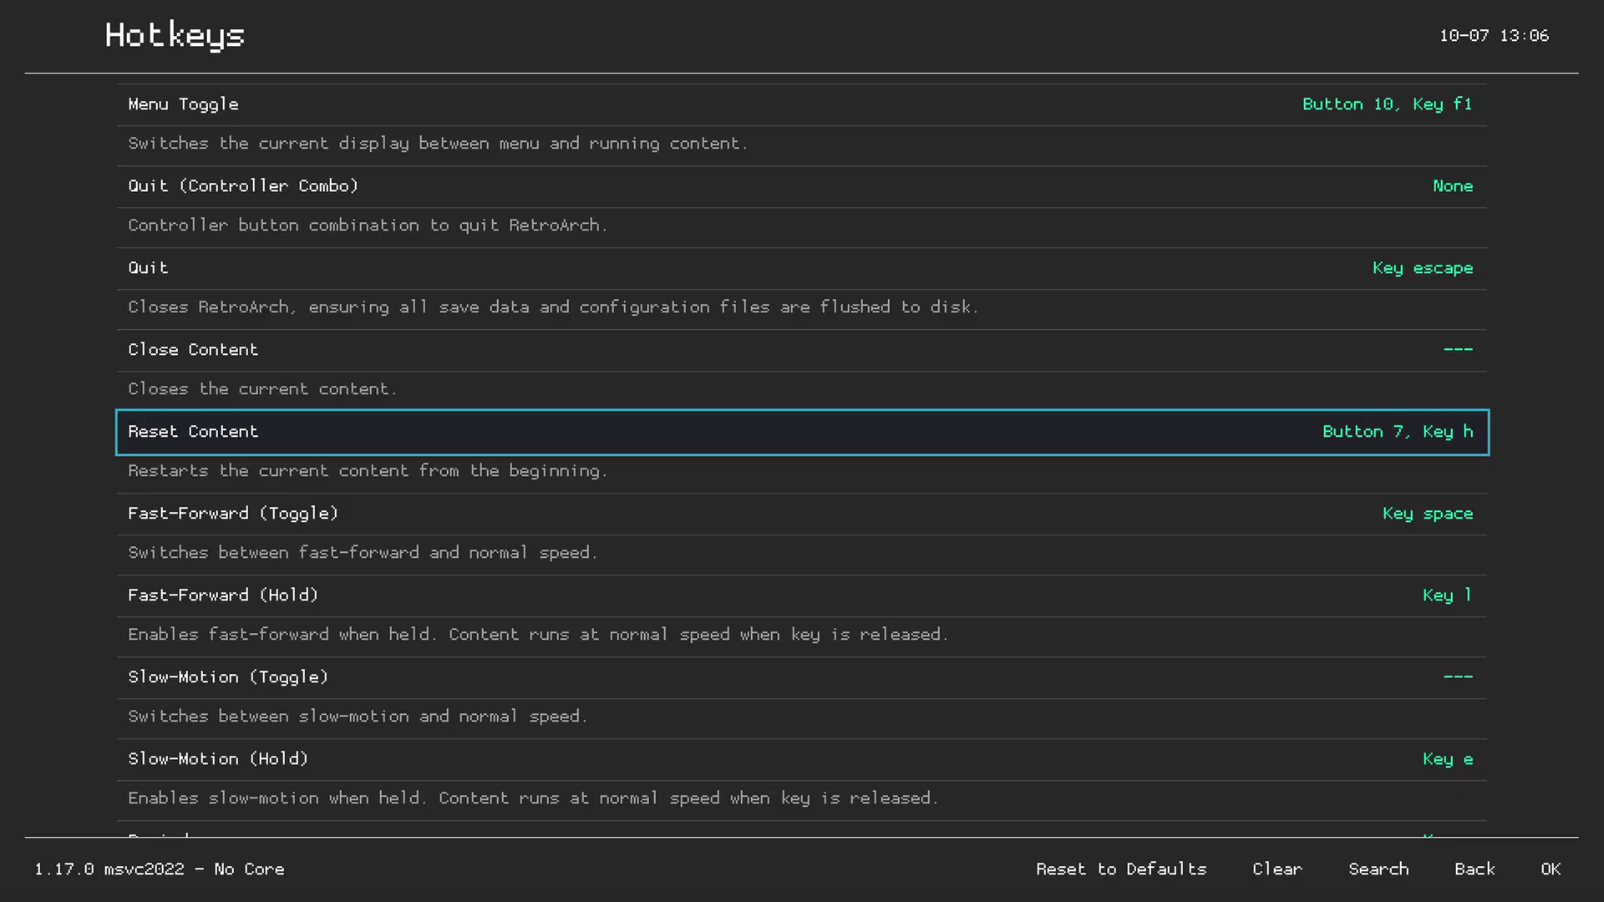
- Assign a controller button to the Show FPS (Toggle) hotkey and return to the Input settings
key(Down)
key(Down)
key(Down)
key(Down)
key(Down)
key(Down)
key(Down)
key(Down)
key(Down)
key(Down)
key(Down)
key(Down)
key(Down)
key(Down)
key(Down)
key(Down)
key(Down)
key(Down)
key(Down)
key(Down)
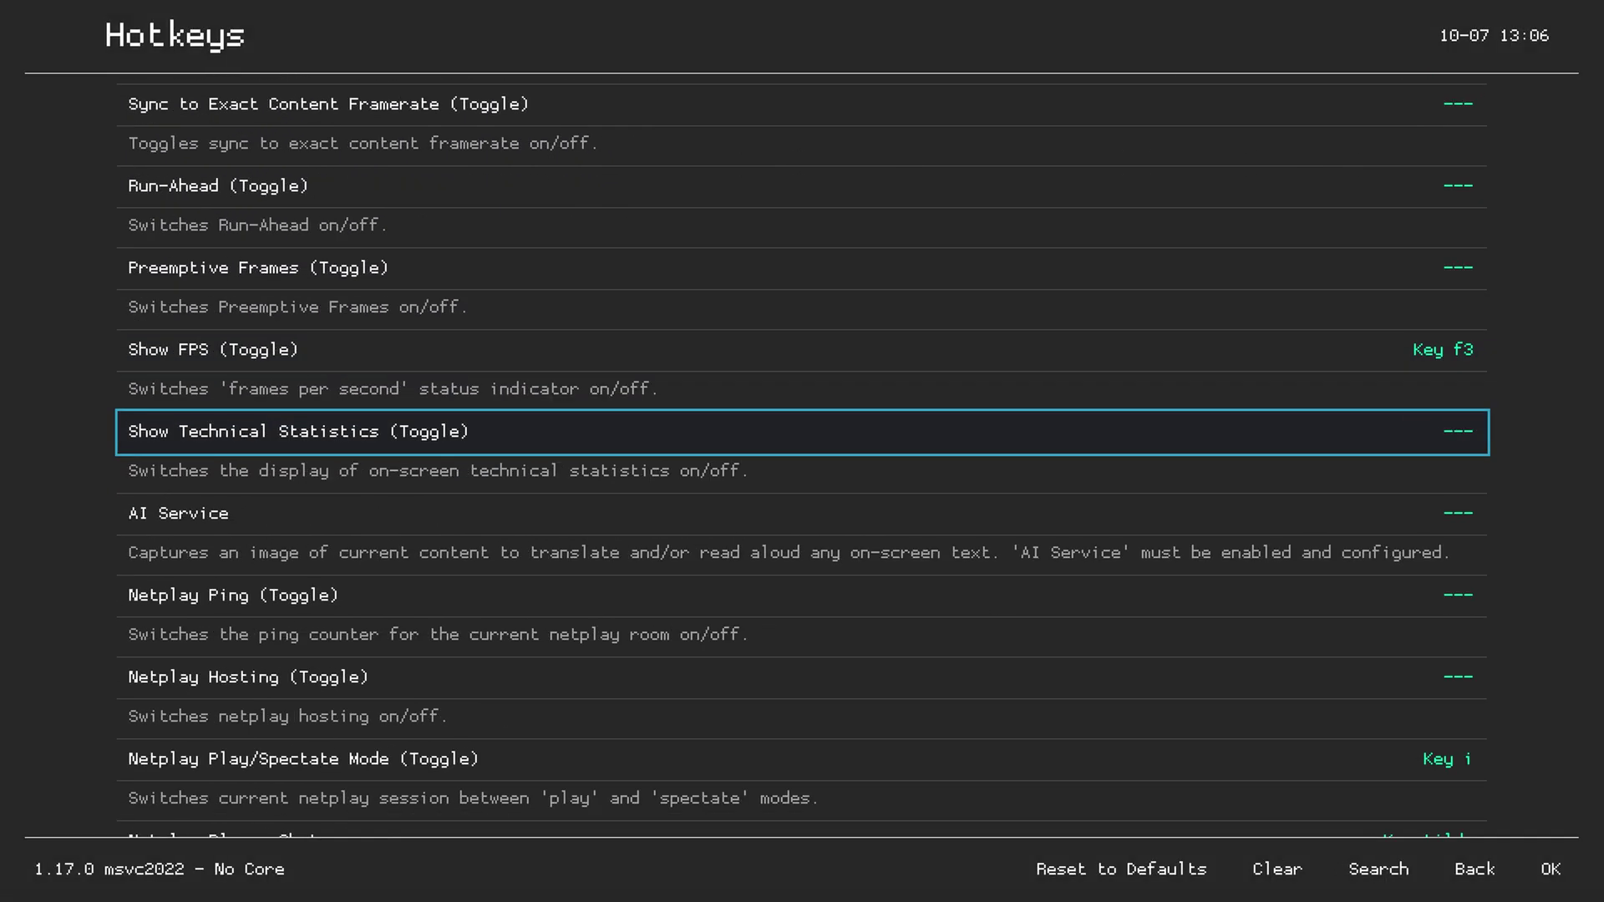
key(Up)
key(Return)
key(BackSpace)
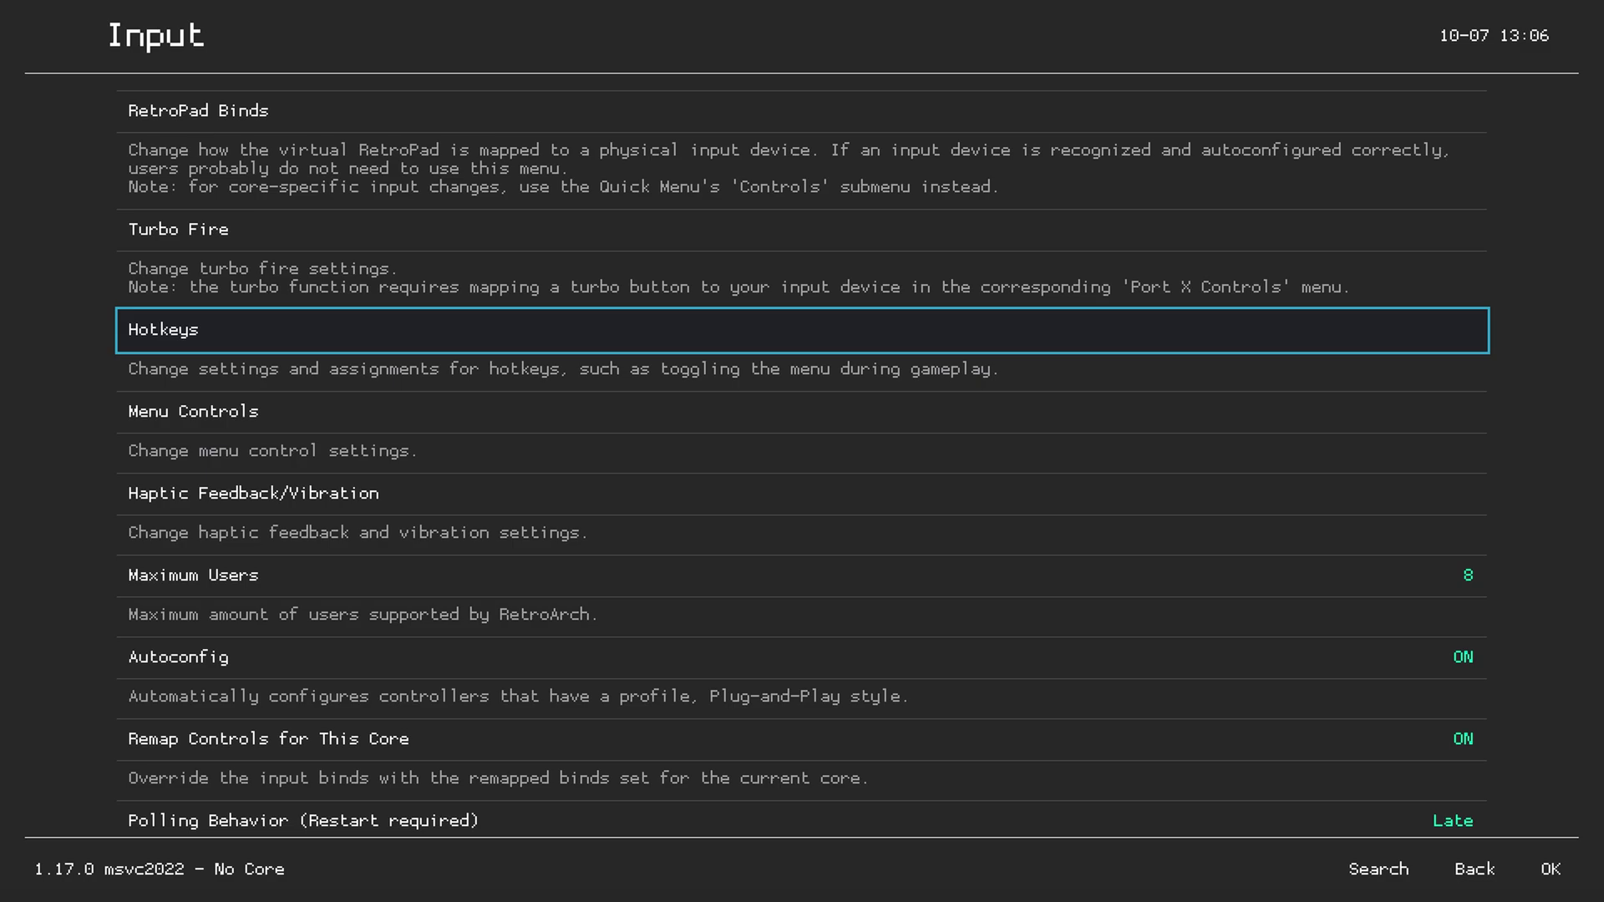
- Return to the Main Menu and save the current configuration over the existing configuration file
key(BackSpace)
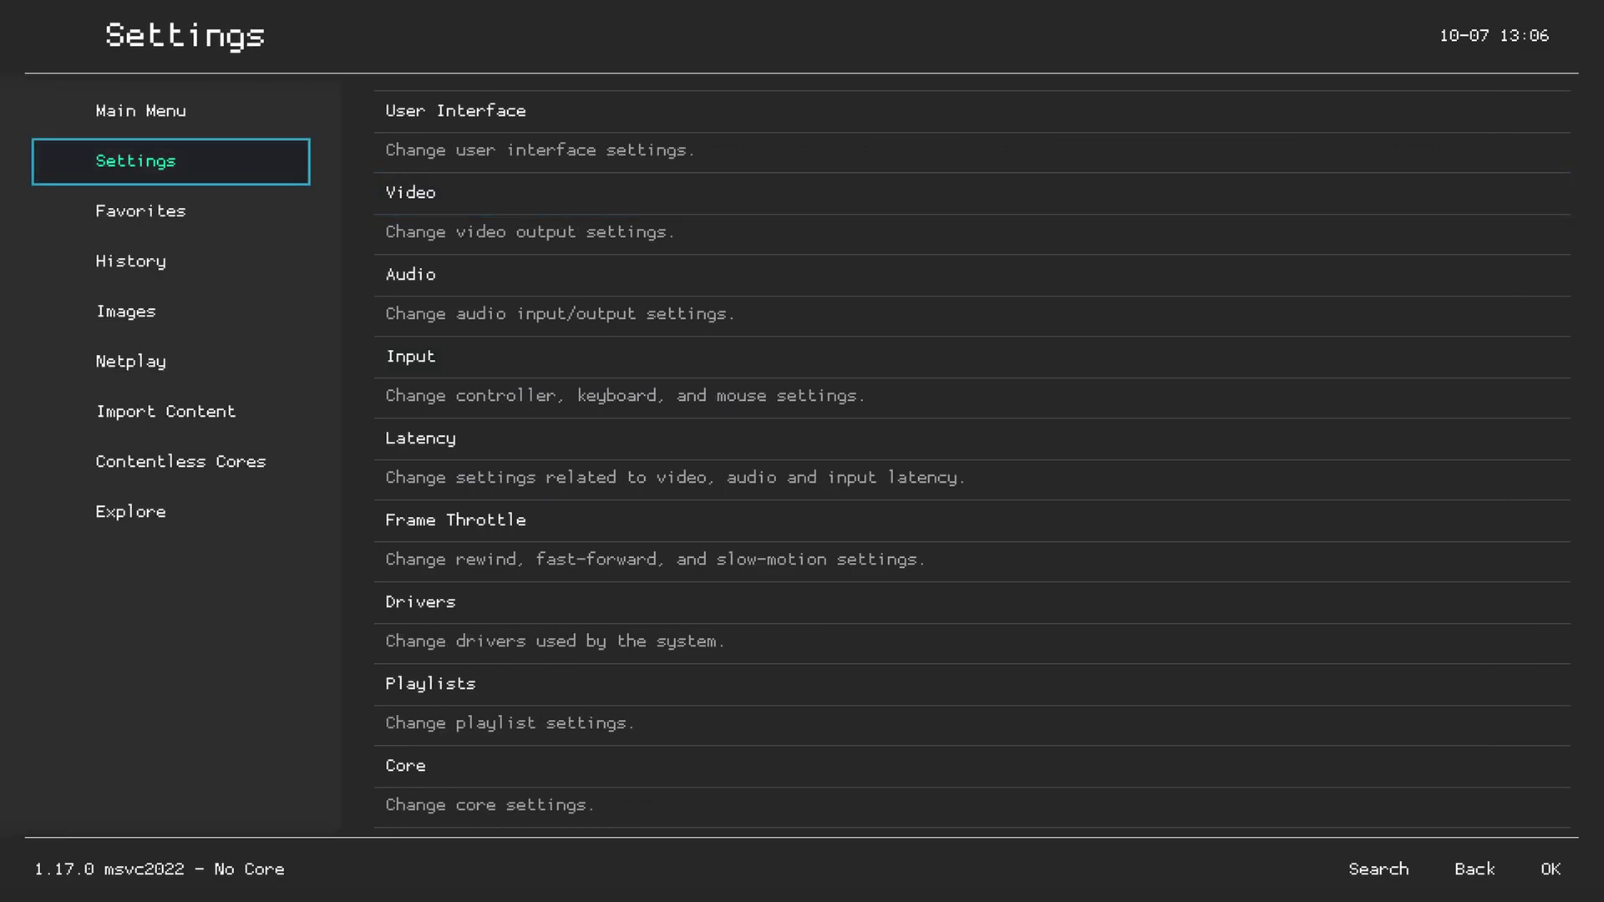
key(Up)
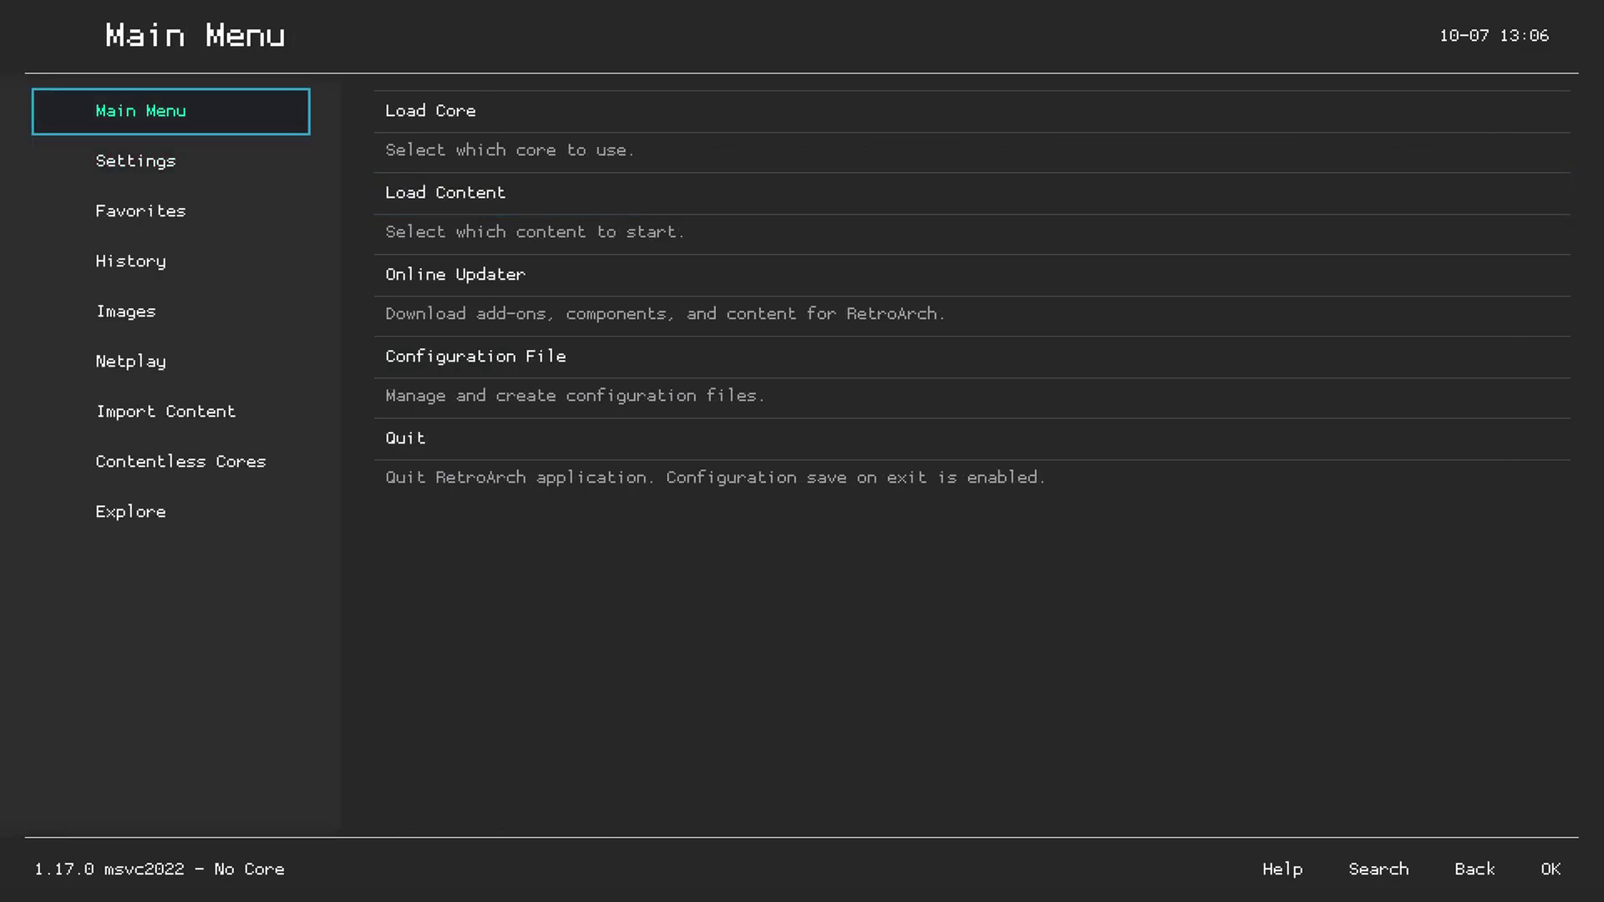
key(Right)
key(Down)
key(Down)
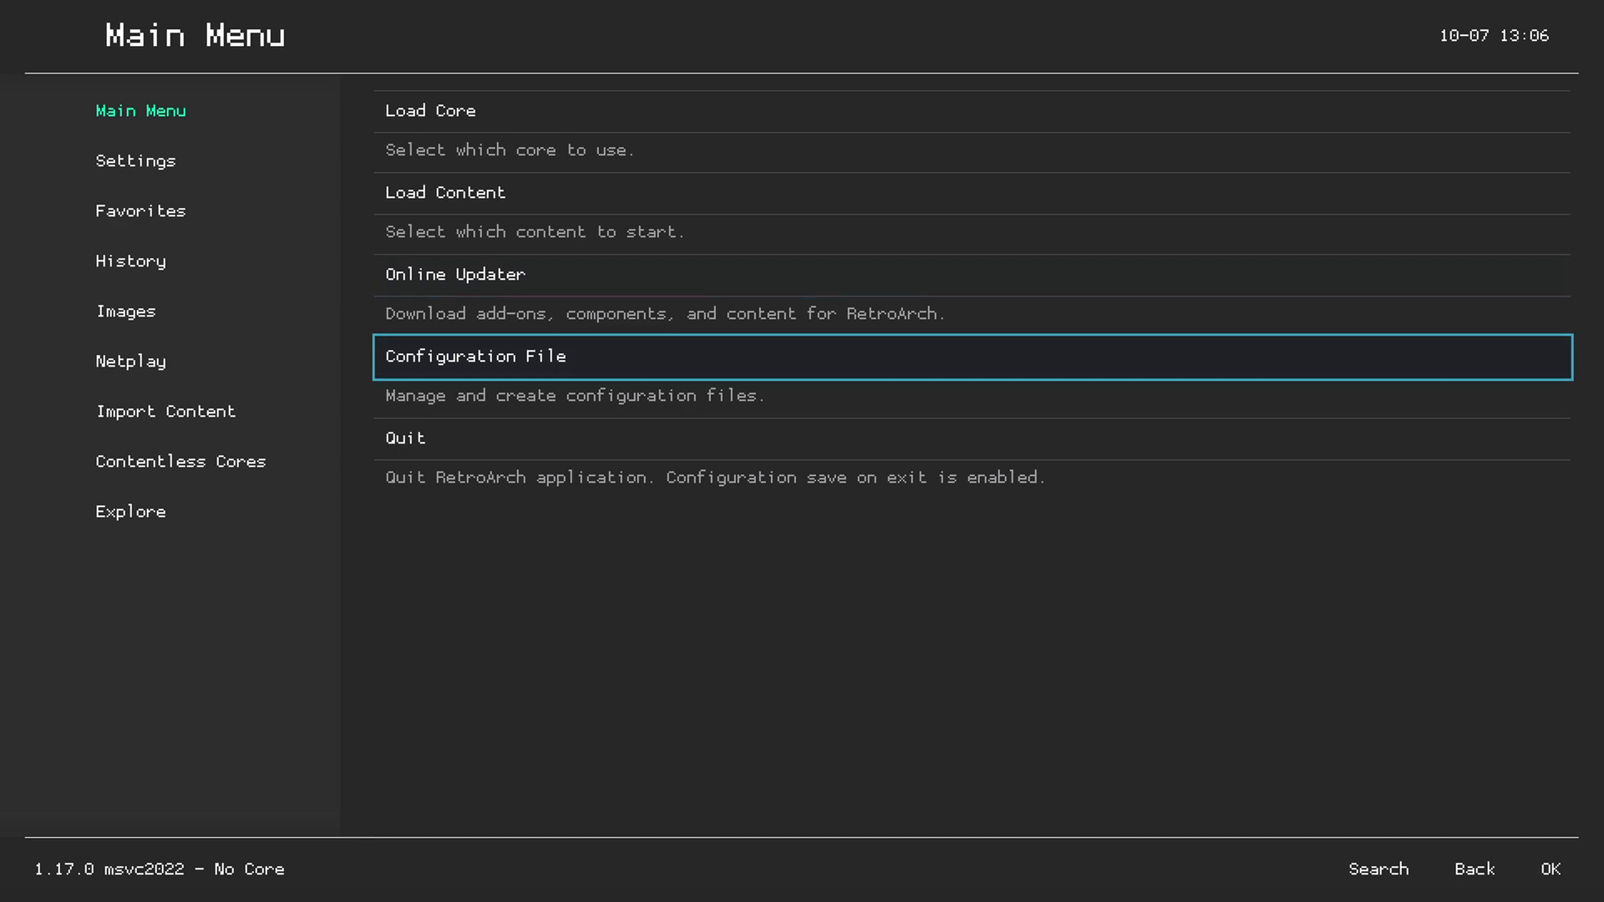
key(Down)
key(Return)
key(Down)
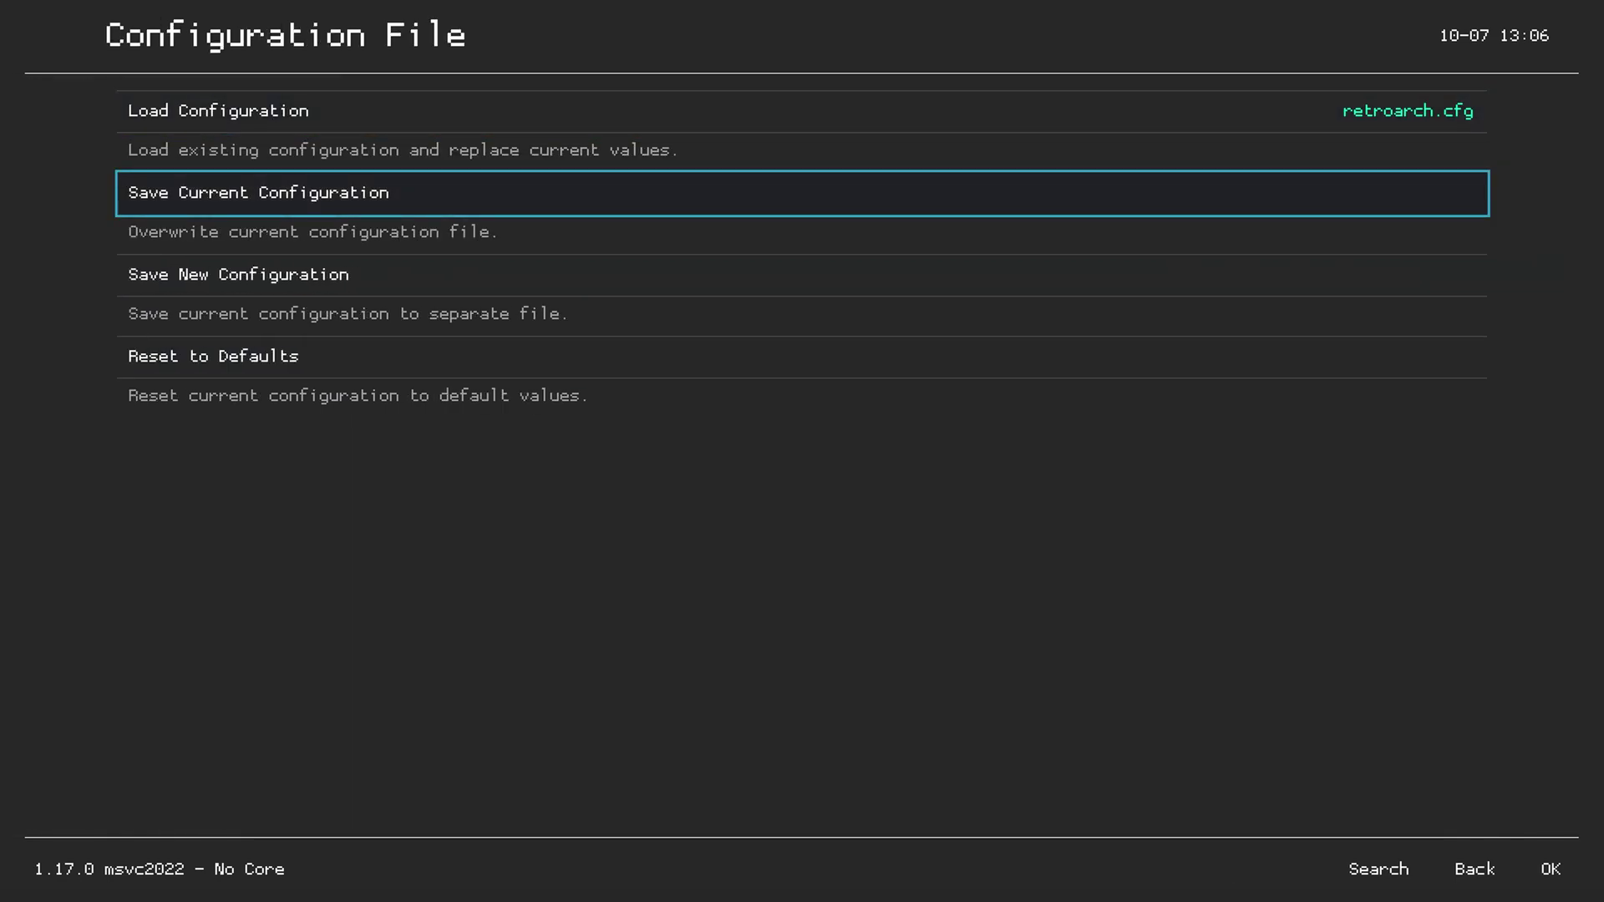
key(Return)
- Quit RetroArch and relaunch it from Xbox Dev Home
key(BackSpace)
key(Down)
key(Return)
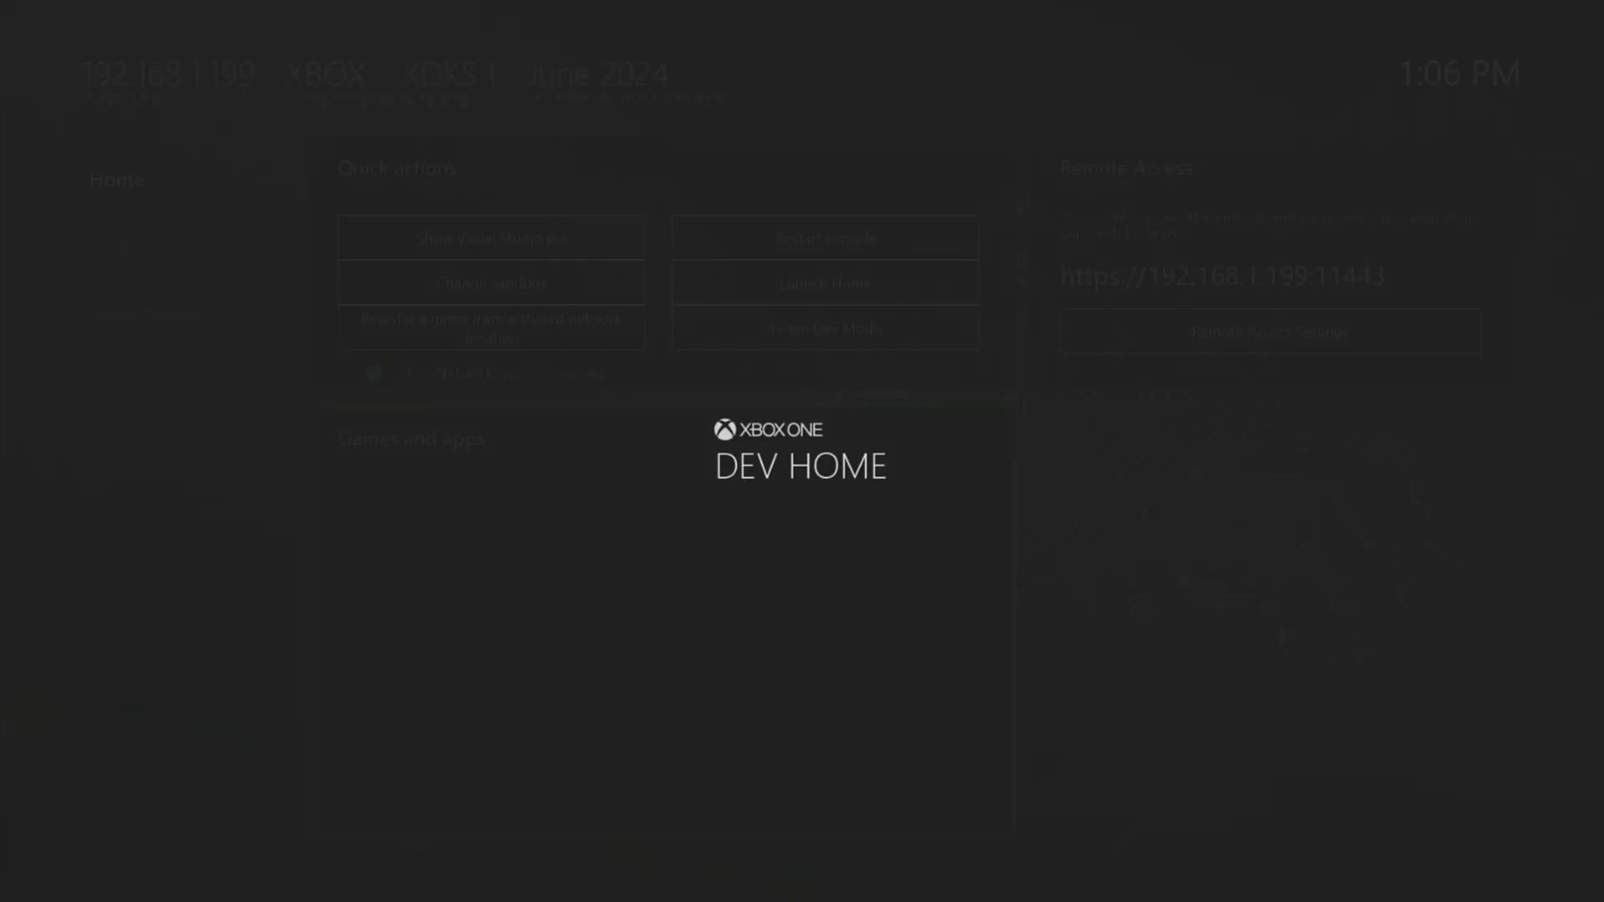
key(Return)
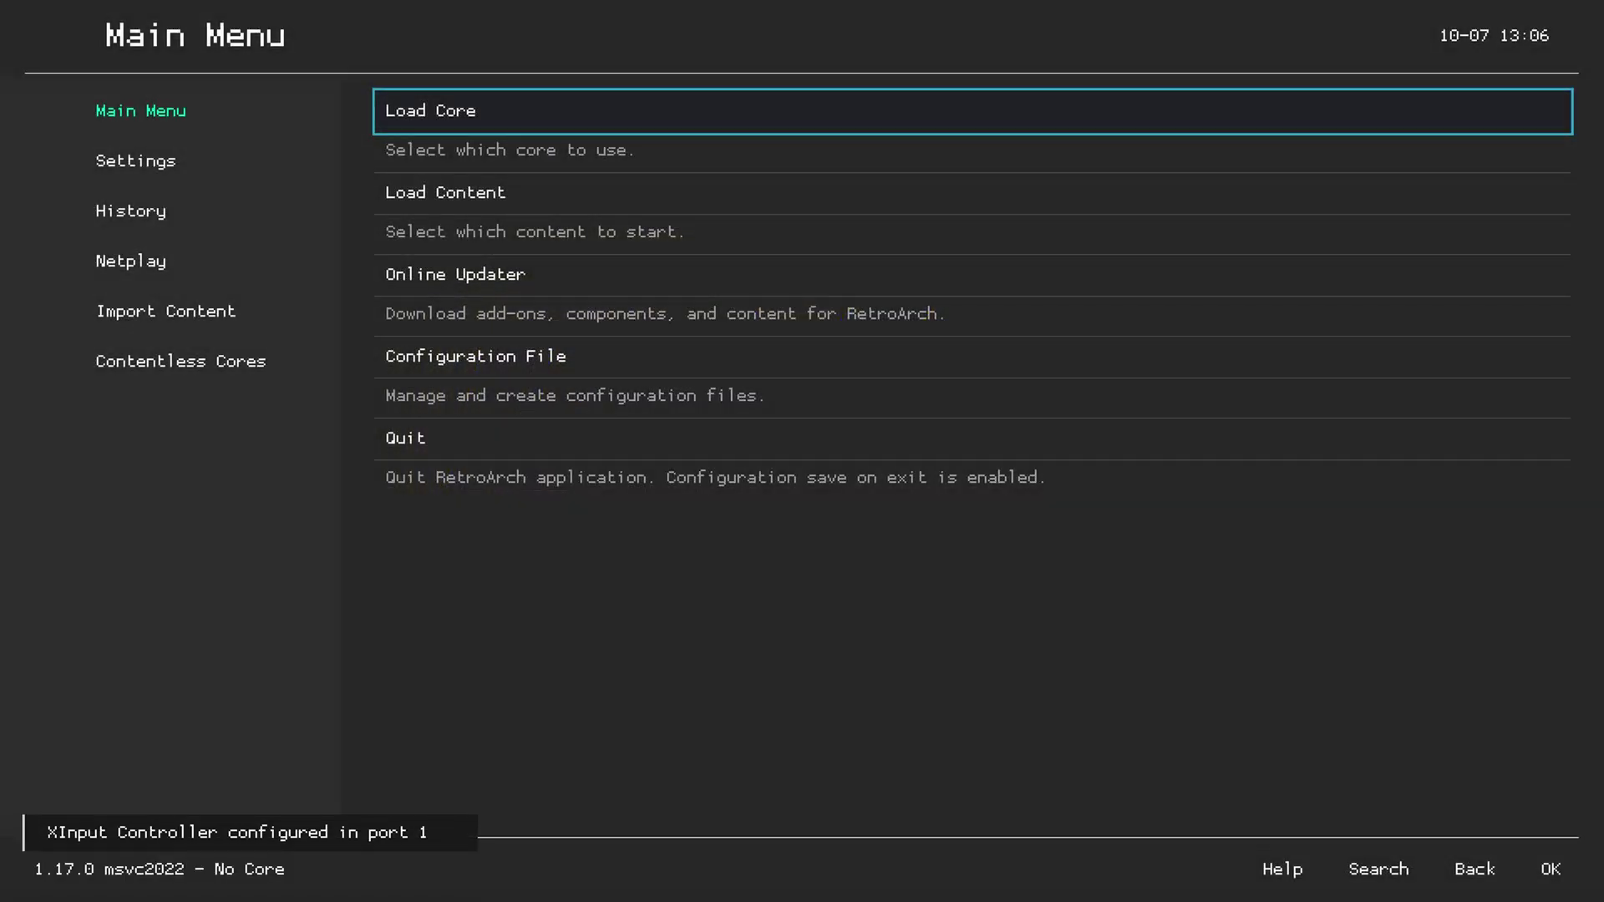
- Look through the main categories, including History, to check which ones are shown after the restart
key(Down)
key(Left)
key(Down)
key(Down)
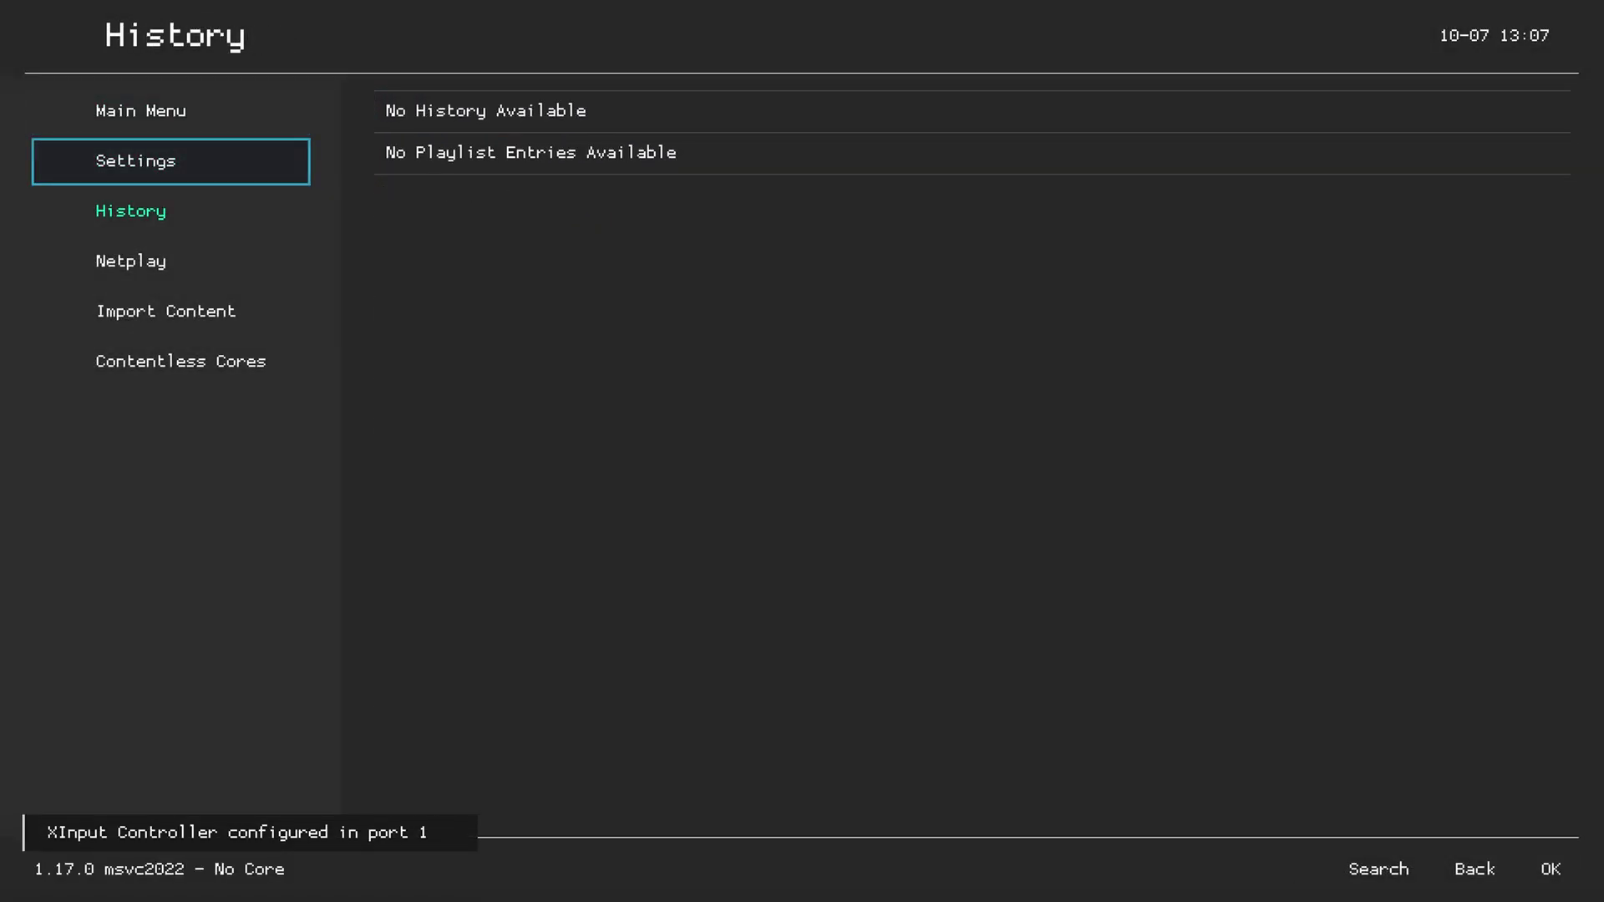
key(Down)
key(Down)
key(Down)
key(Down)
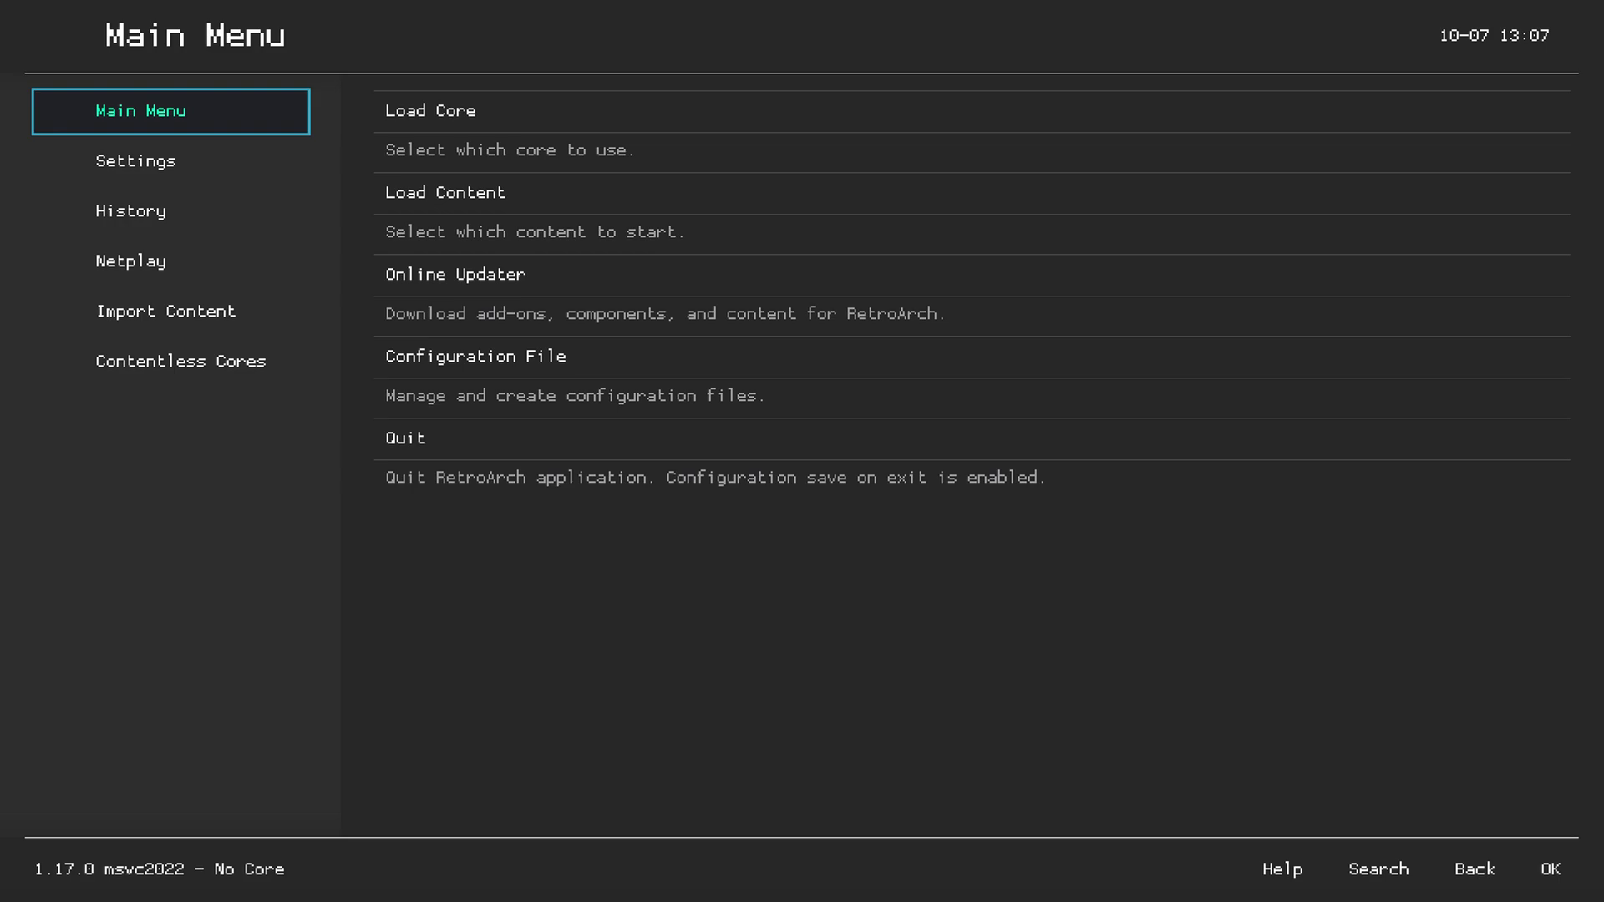
- Browse the loadable content in E:\Games\Nintendo 3DS to check the available .3ds game files, and return to the Main Menu
key(Right)
key(Return)
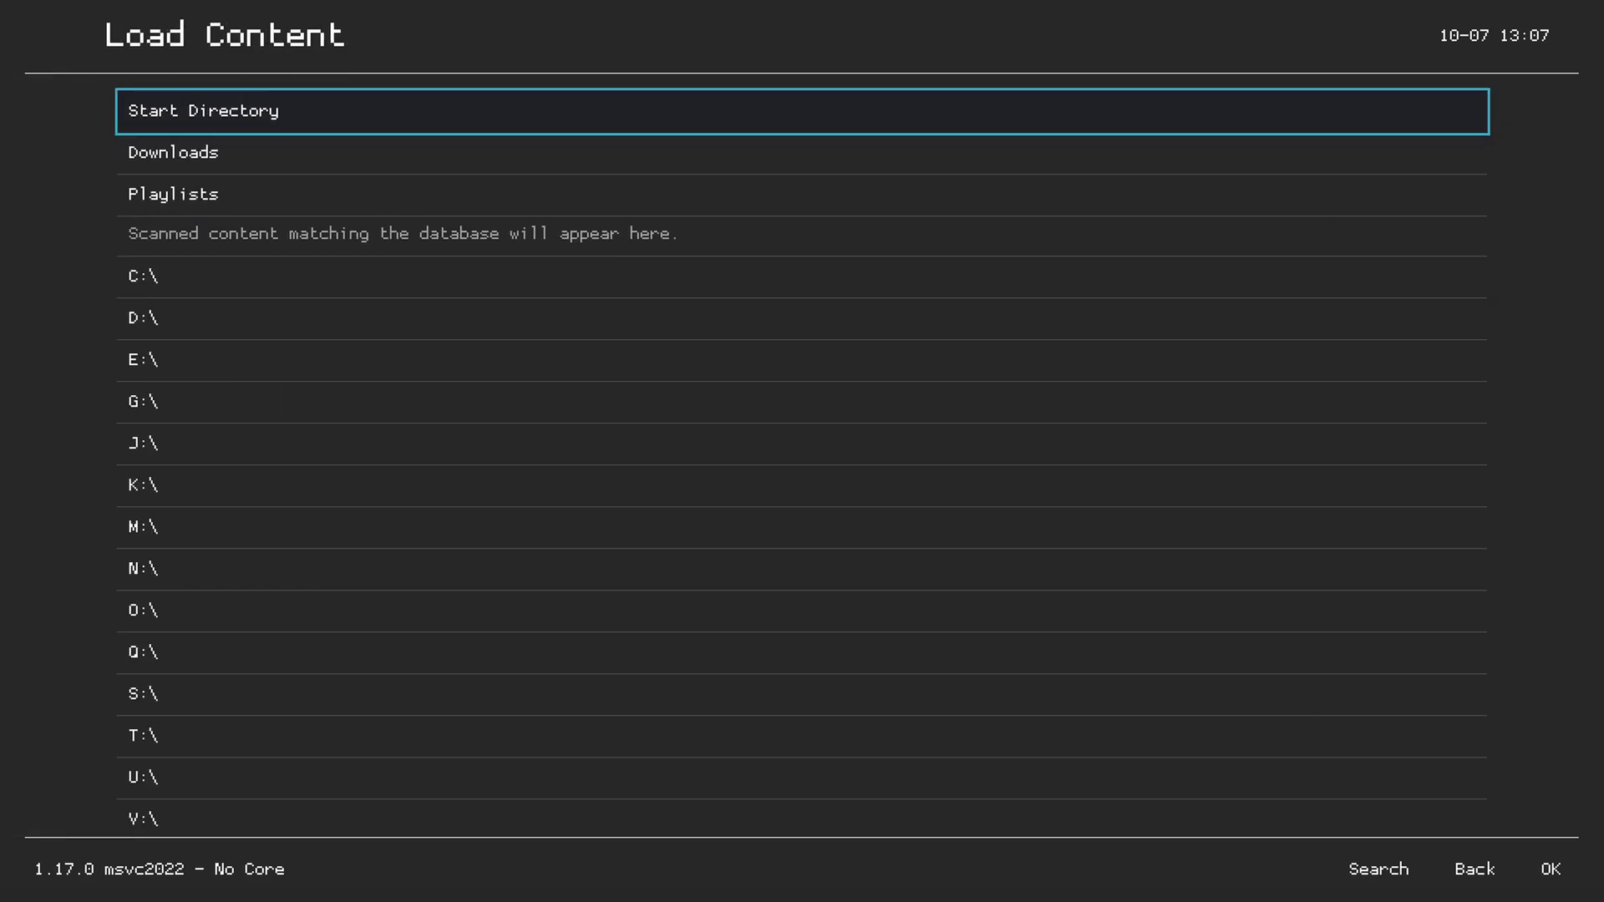
key(Down)
key(Down)
key(Down)
key(Down)
key(Down)
key(Down)
key(Return)
key(Down)
key(Down)
key(Down)
key(Return)
key(Down)
key(Down)
key(Down)
key(Down)
key(Down)
key(Down)
key(Down)
key(Down)
key(Down)
key(Down)
key(Down)
key(Down)
key(Down)
key(Down)
key(Down)
key(Down)
key(Down)
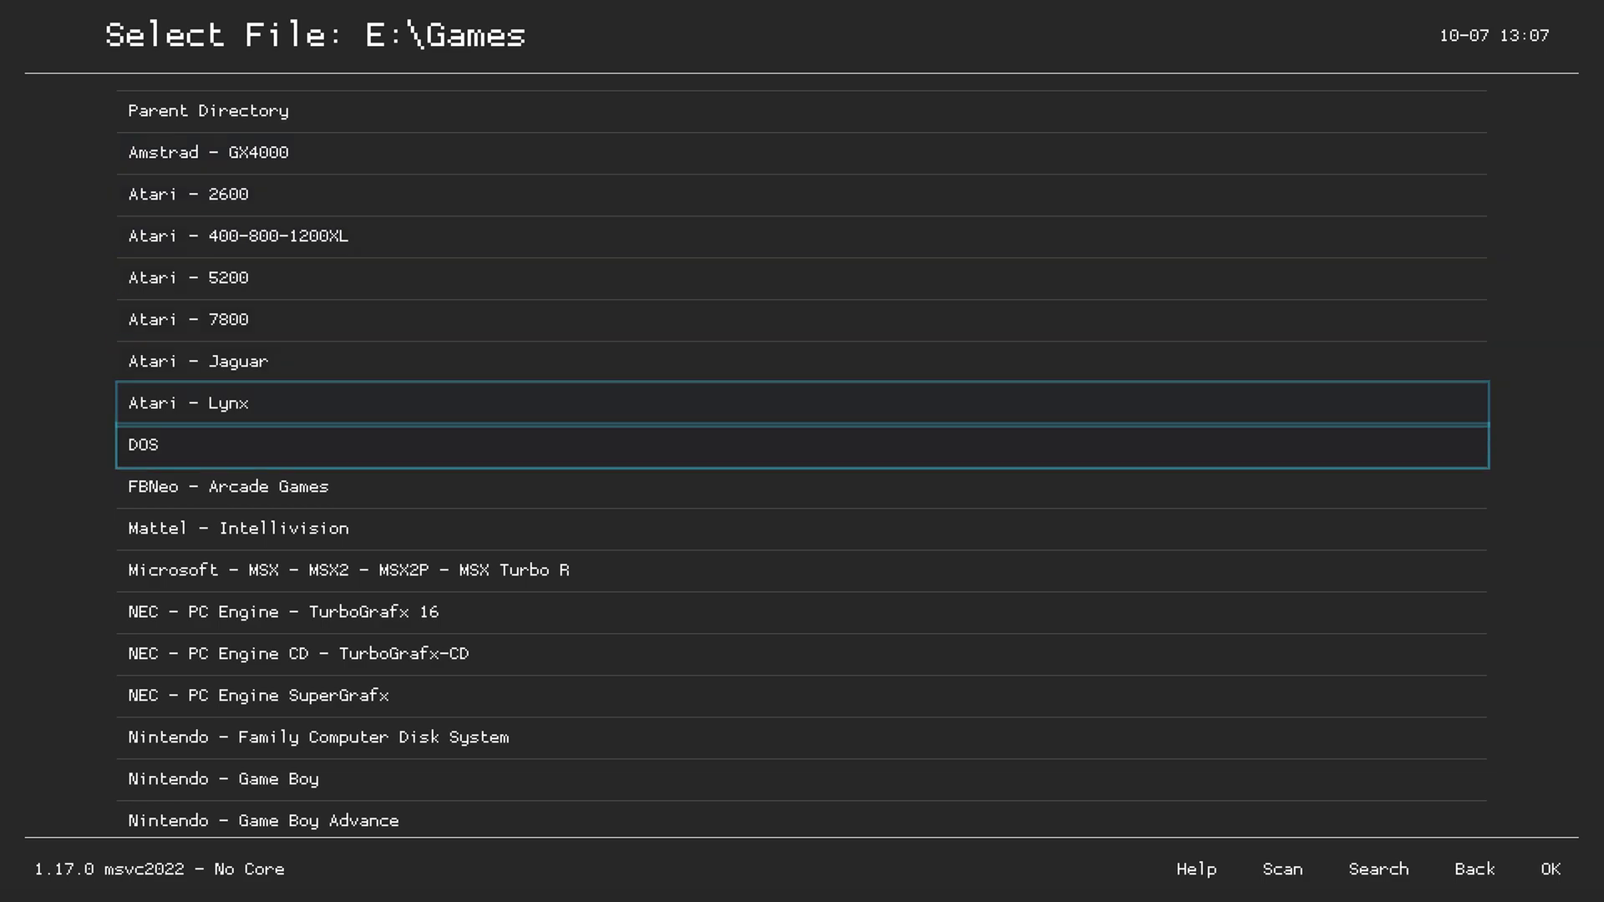
key(Down)
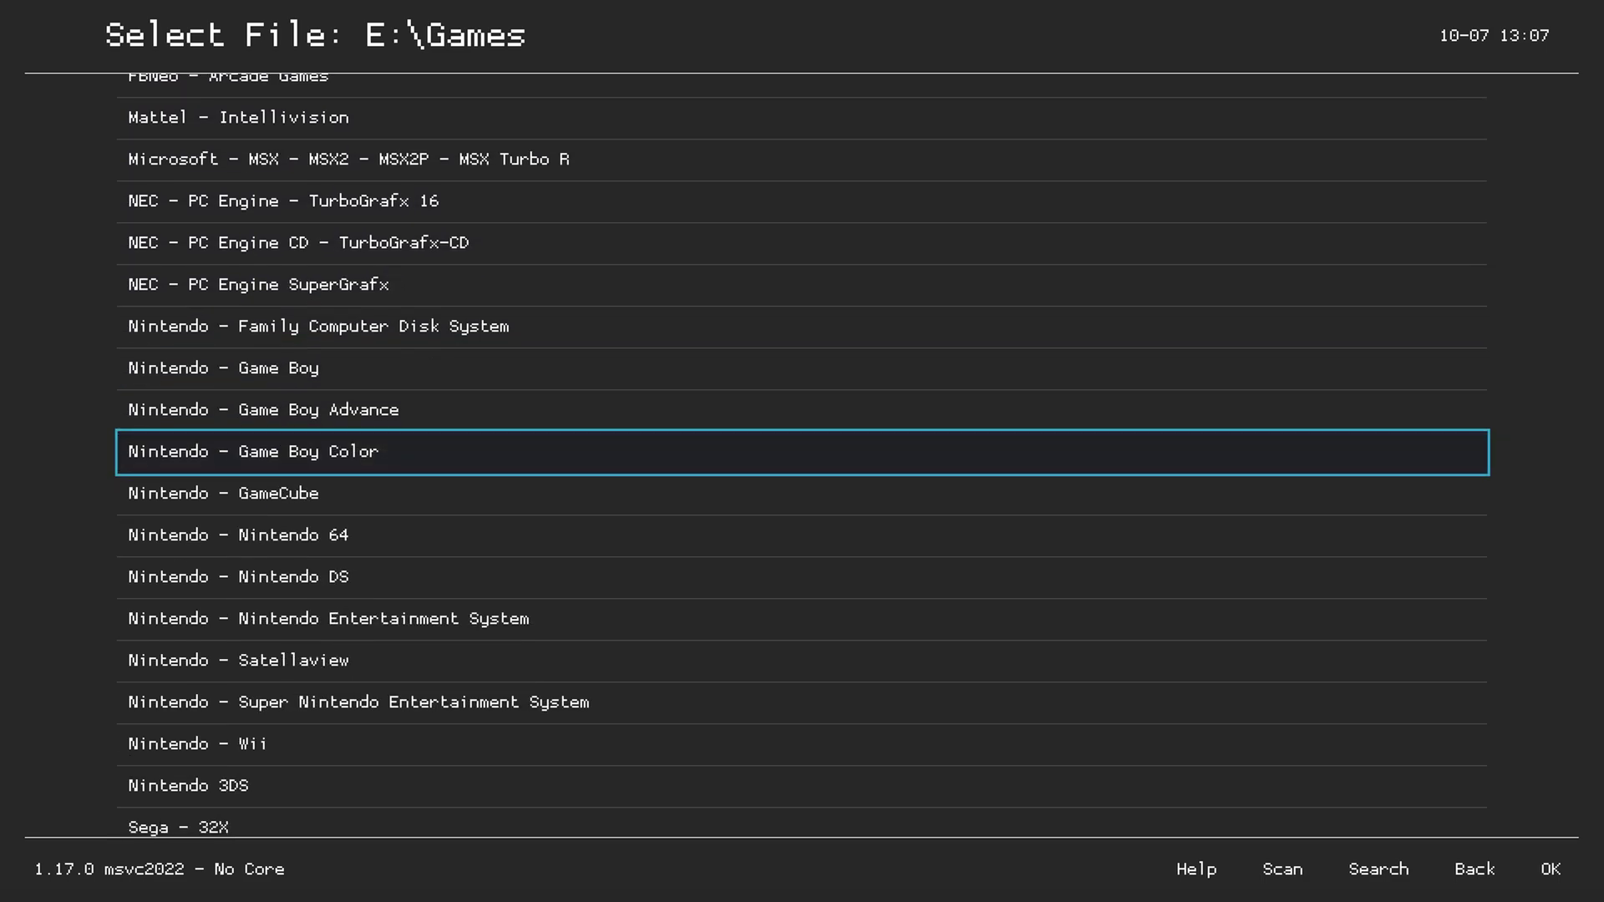
key(Down)
key(Down)
key(Down)
key(Down)
key(Down)
key(Down)
key(Down)
key(Down)
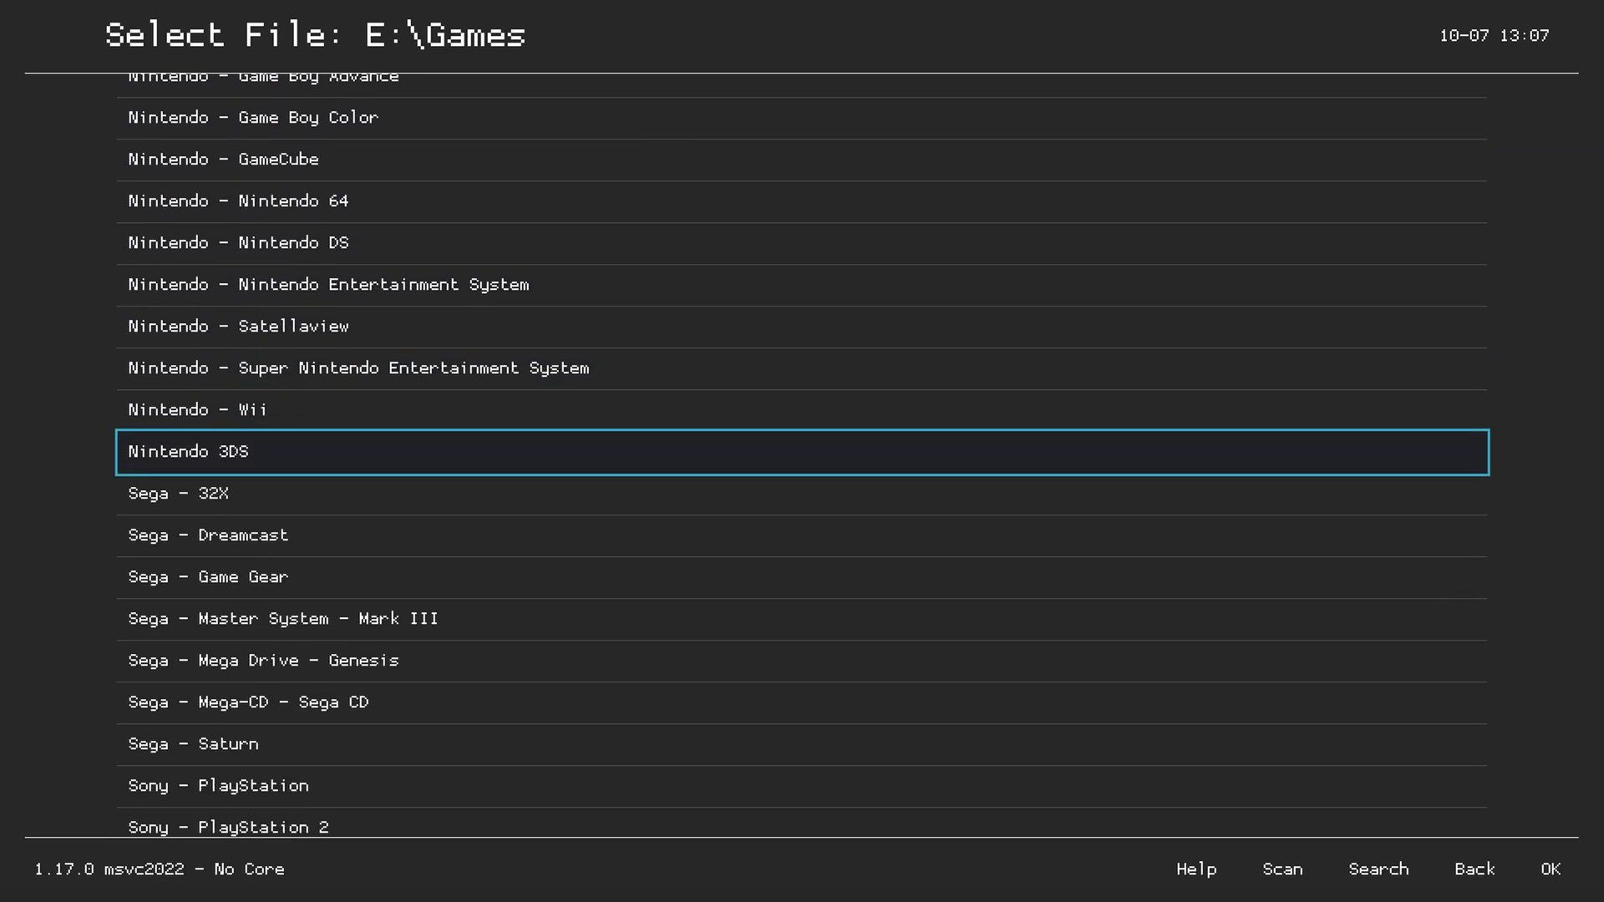
key(Return)
key(Down)
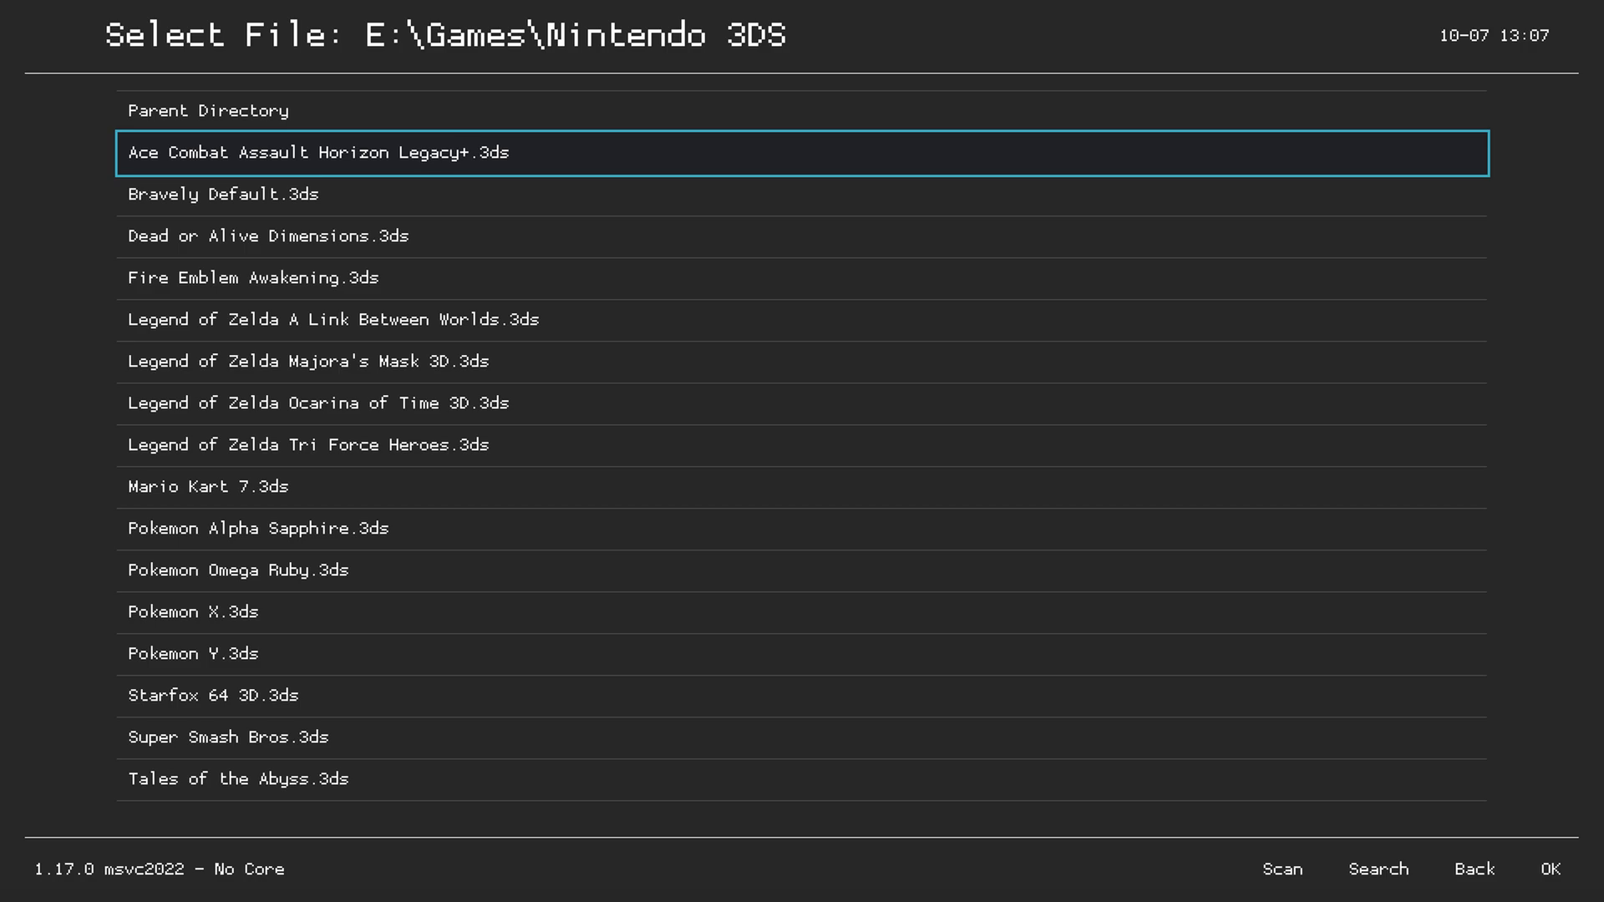
key(BackSpace)
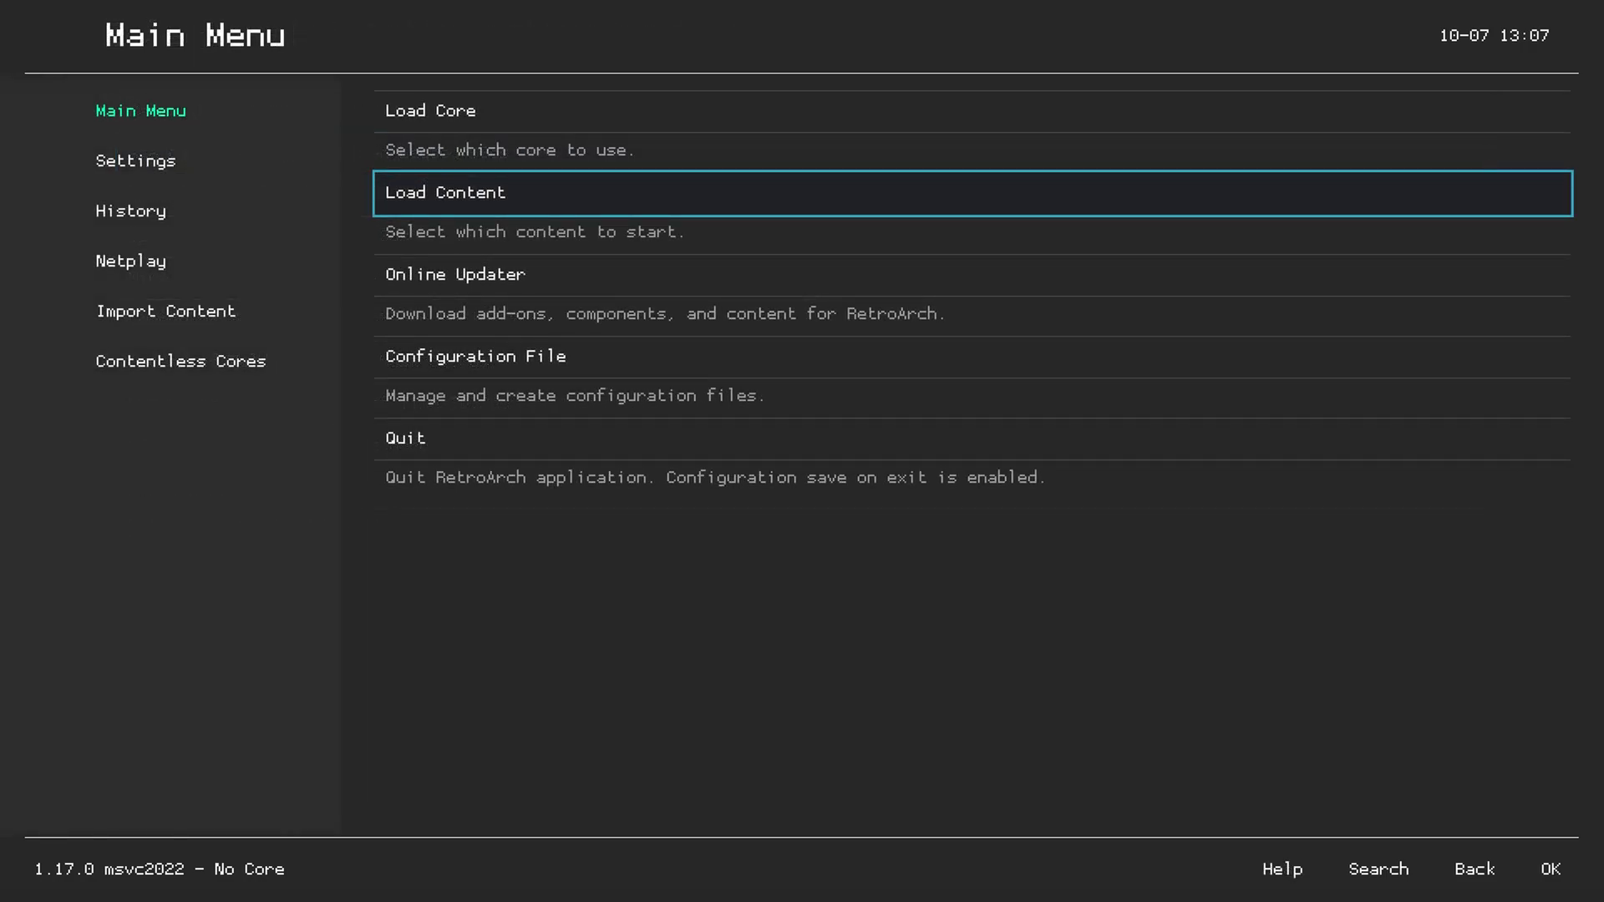
- Open the Manual Scan settings under Import Content
key(Left)
key(Down)
key(Down)
key(Down)
key(Down)
key(Right)
key(Down)
key(Down)
key(Return)
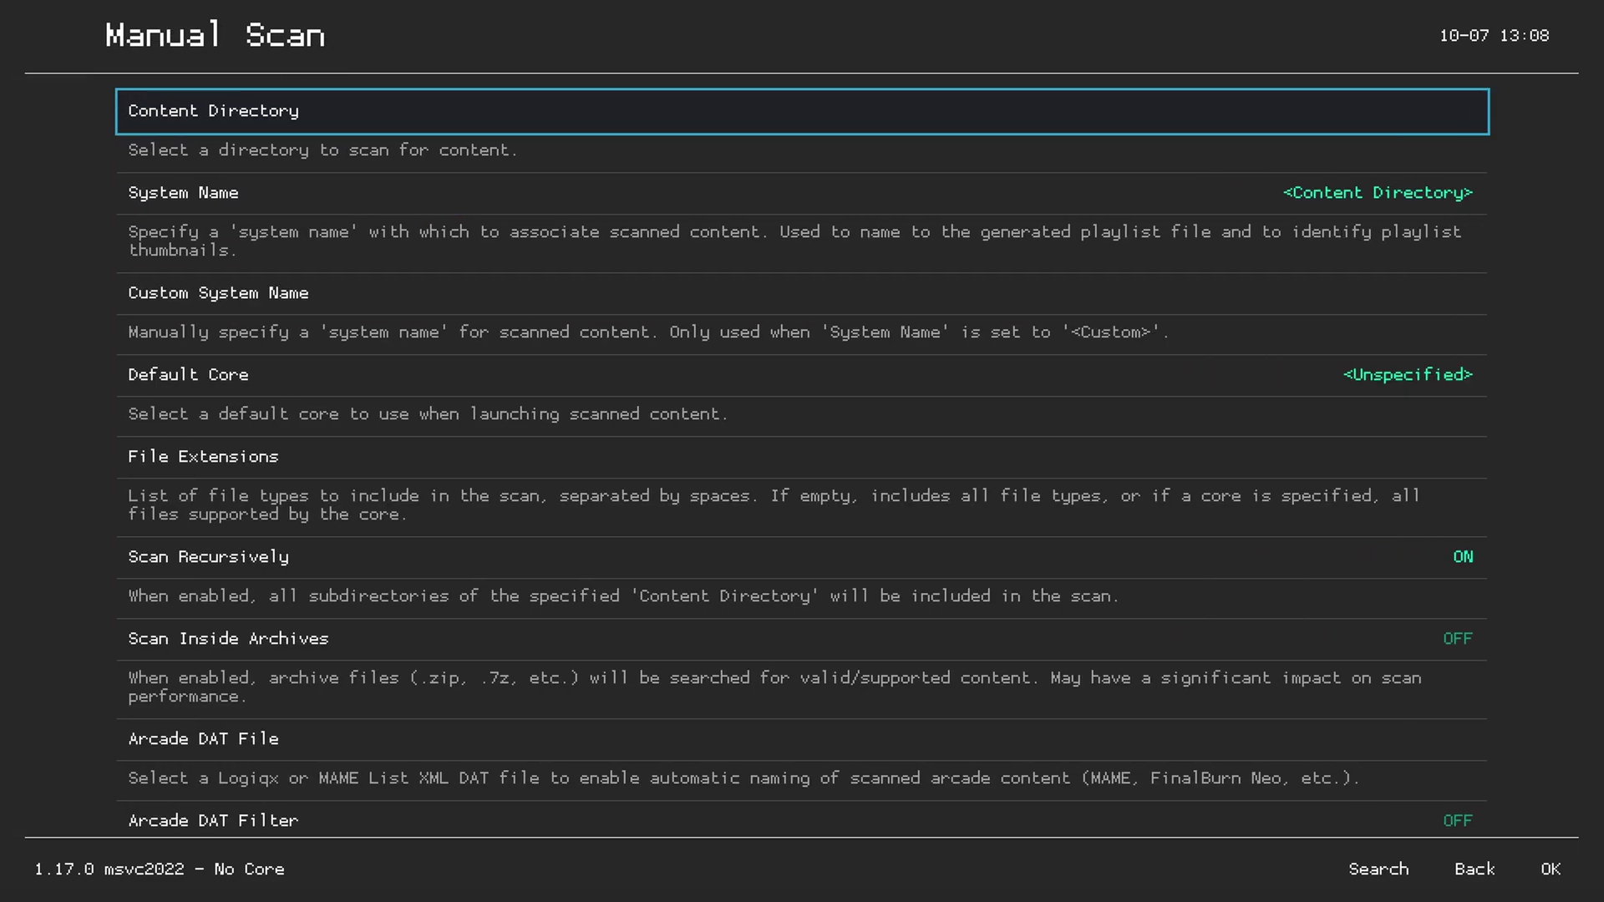
- Set the Manual Scan content directory to E:\Games\Nintendo 3DS
key(Return)
key(Down)
key(Down)
key(Return)
key(Down)
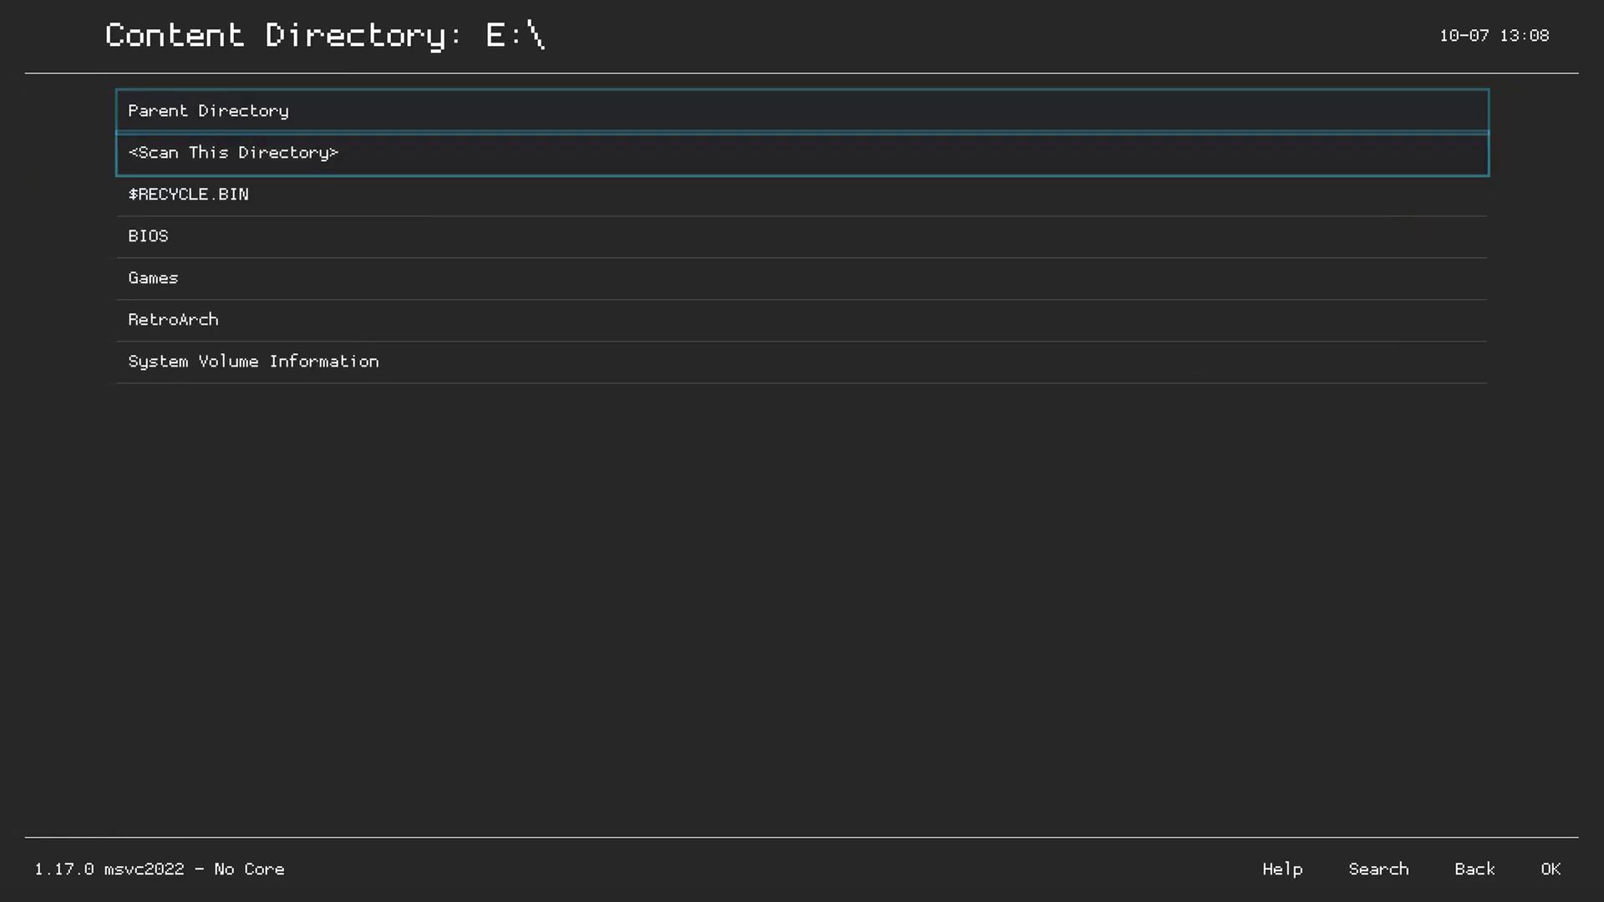
key(Down)
key(Down)
key(Down)
key(Return)
key(Down)
key(Down)
key(Down)
key(Down)
key(Down)
key(Down)
key(Down)
key(Down)
key(Down)
key(Down)
key(Down)
key(Down)
key(Down)
key(Down)
key(Down)
key(Down)
key(Down)
key(Down)
key(Down)
key(Down)
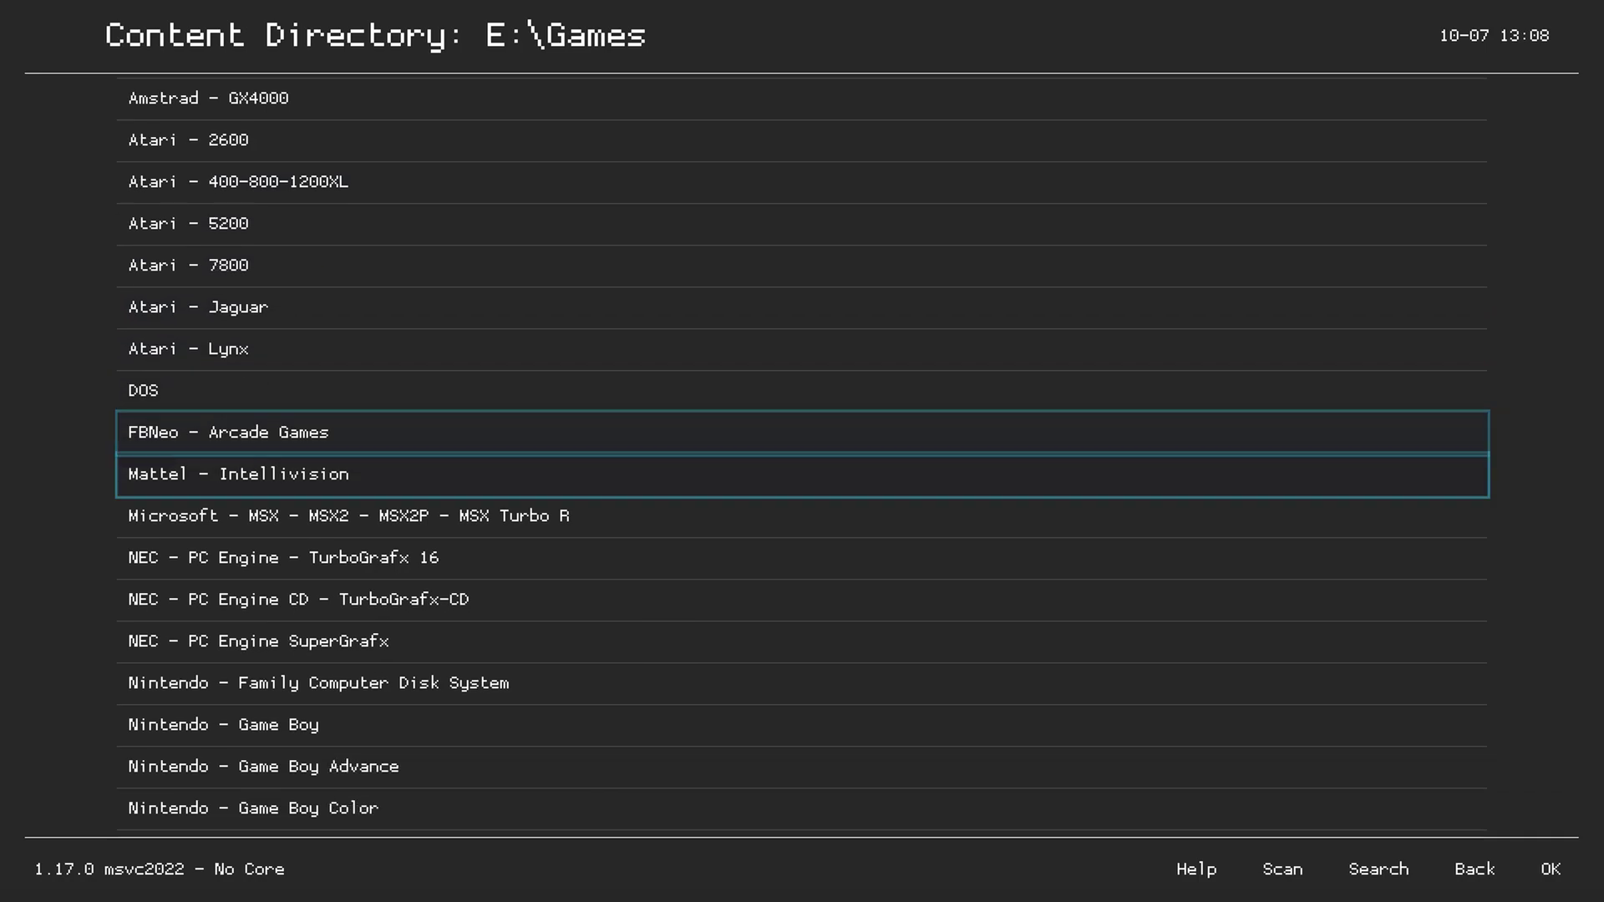
key(Down)
key(Down)
key(Return)
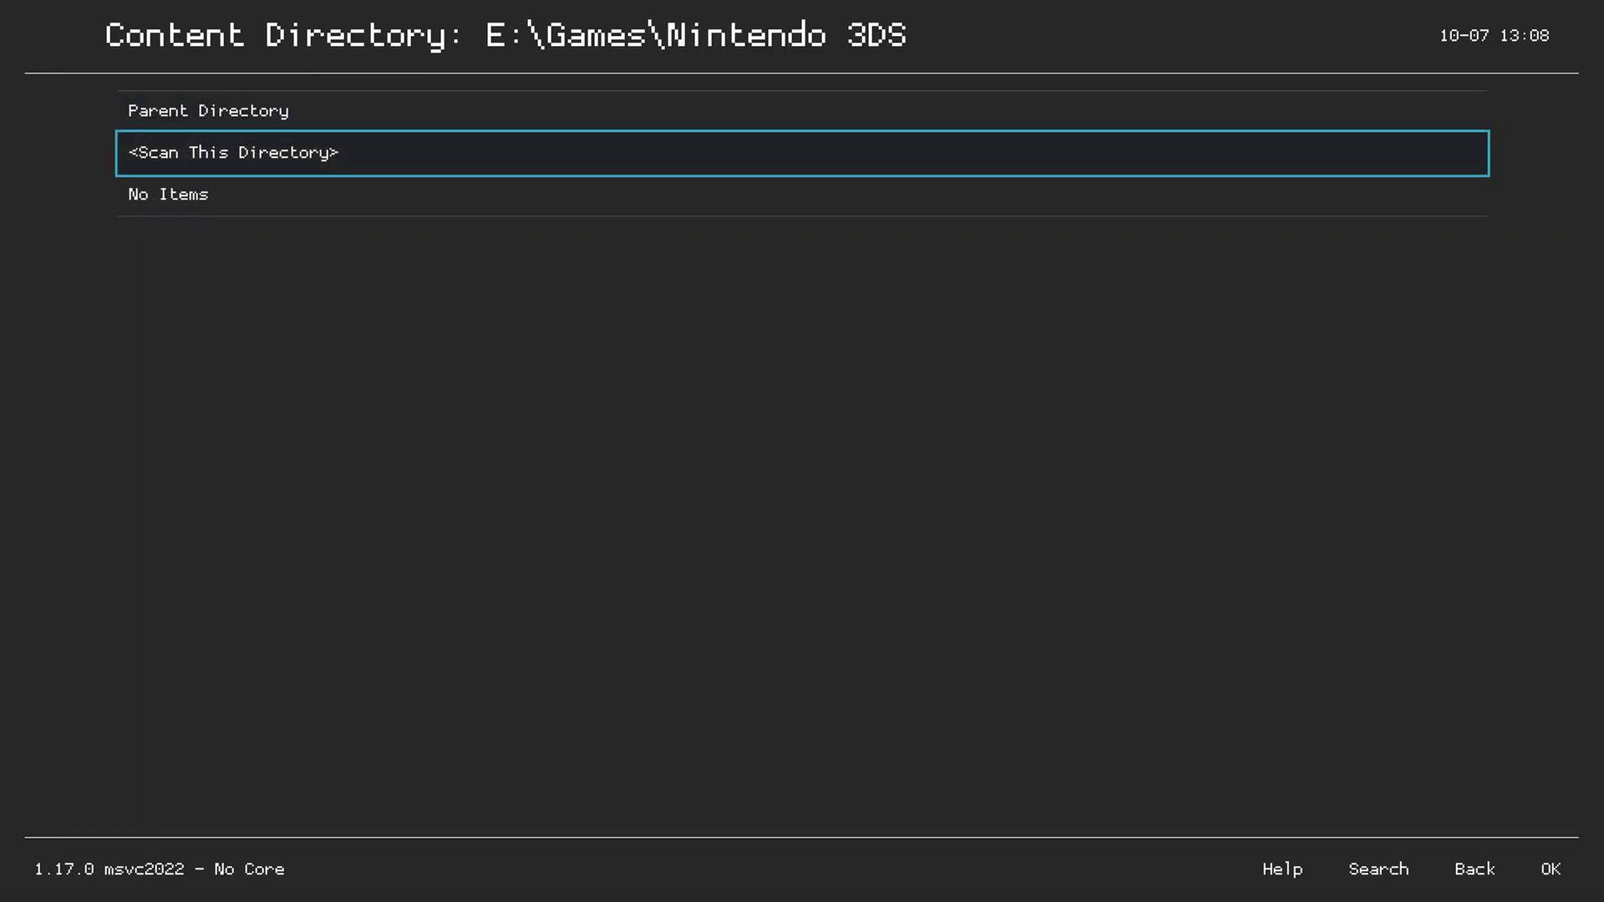
key(Return)
- Set the scan's System Name to <Content Directory>
key(Down)
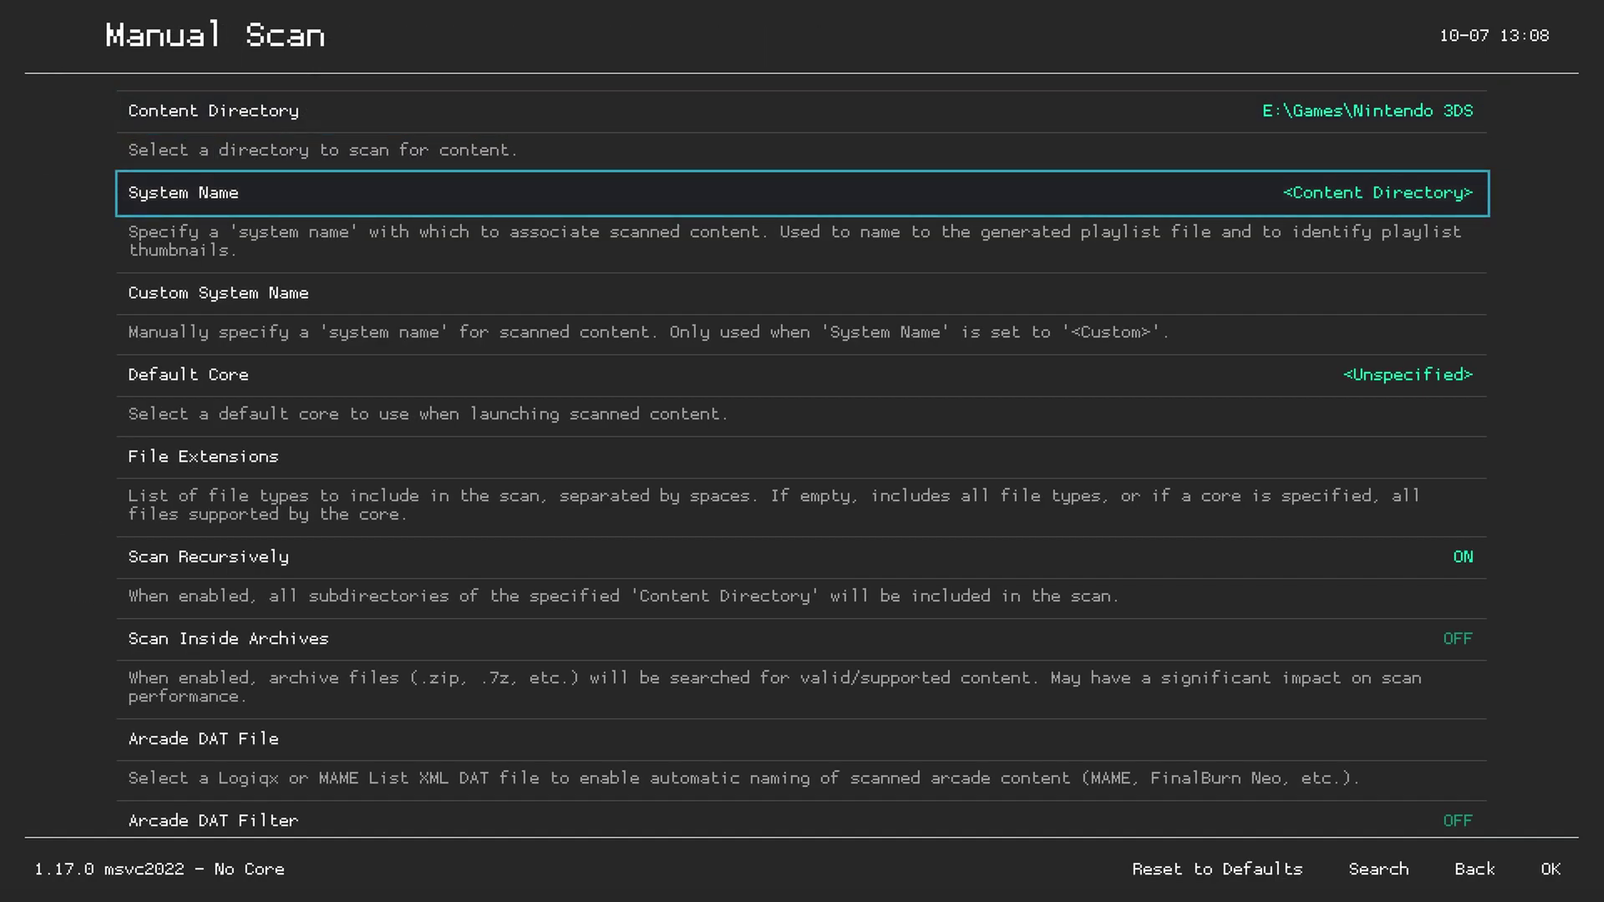
key(Return)
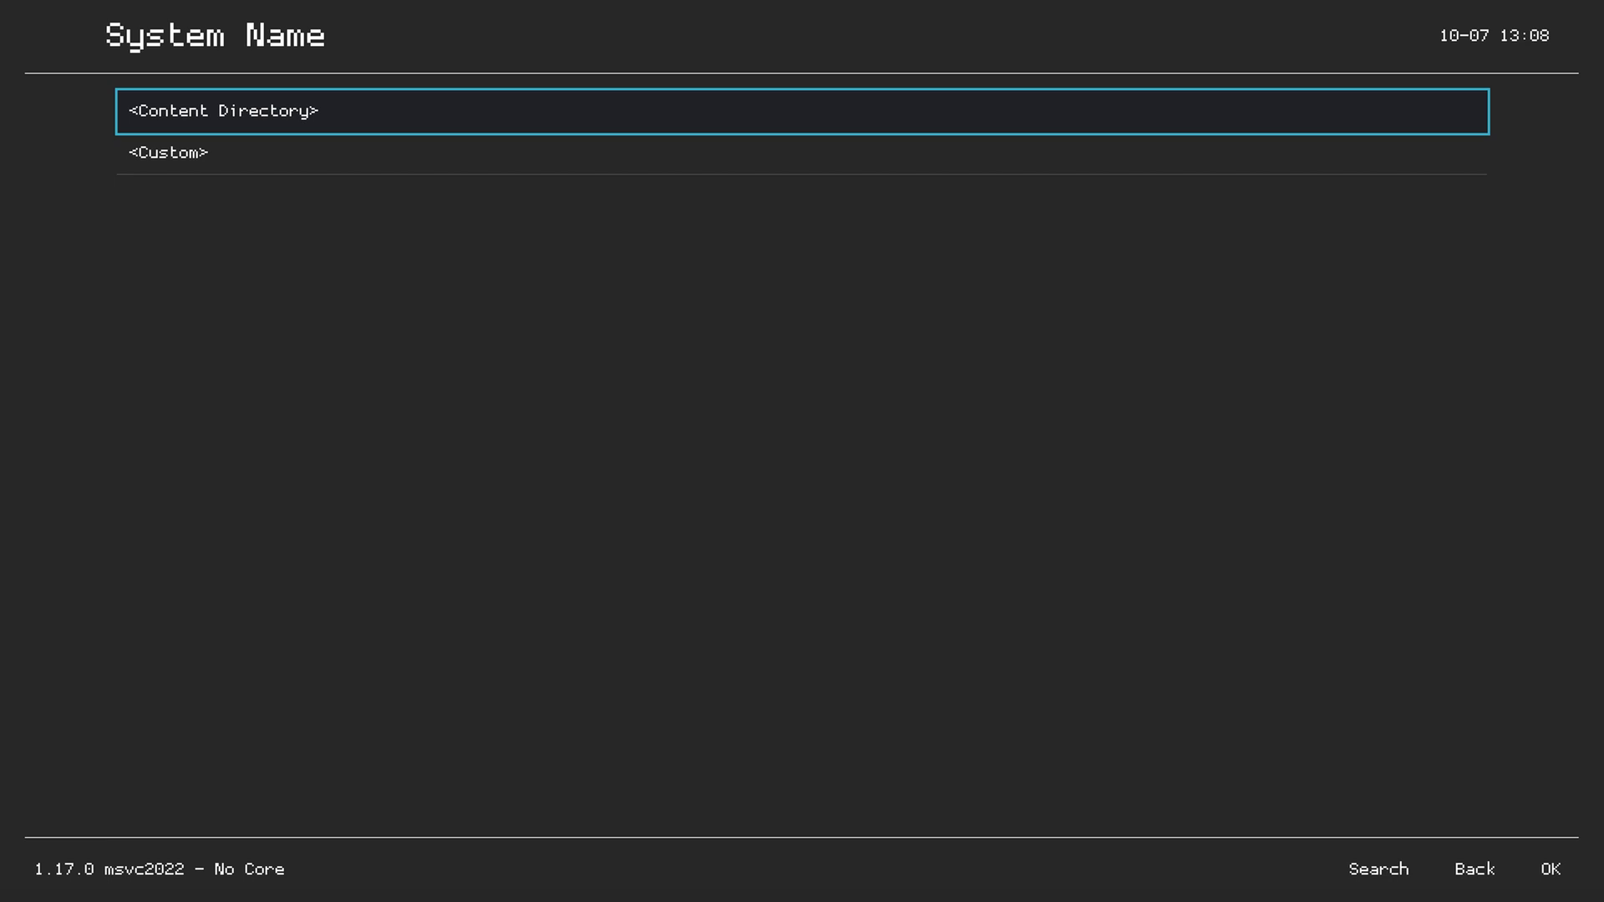
key(Return)
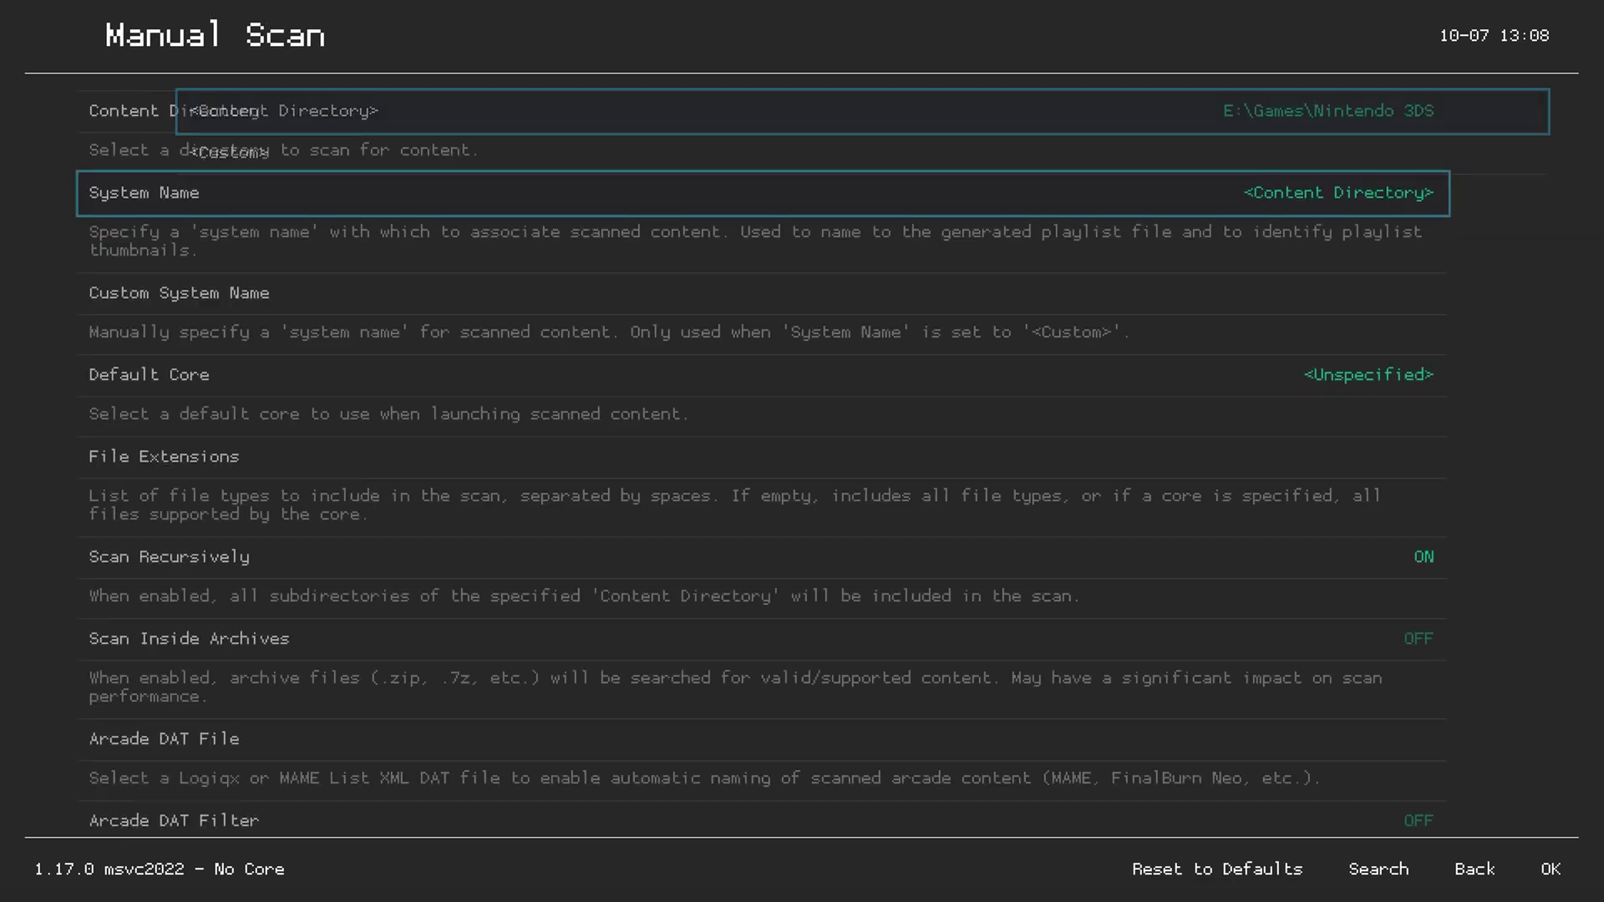
- Set the scan's Default Core to Nintendo - 3DS (Citra)
key(Down)
key(Down)
key(Return)
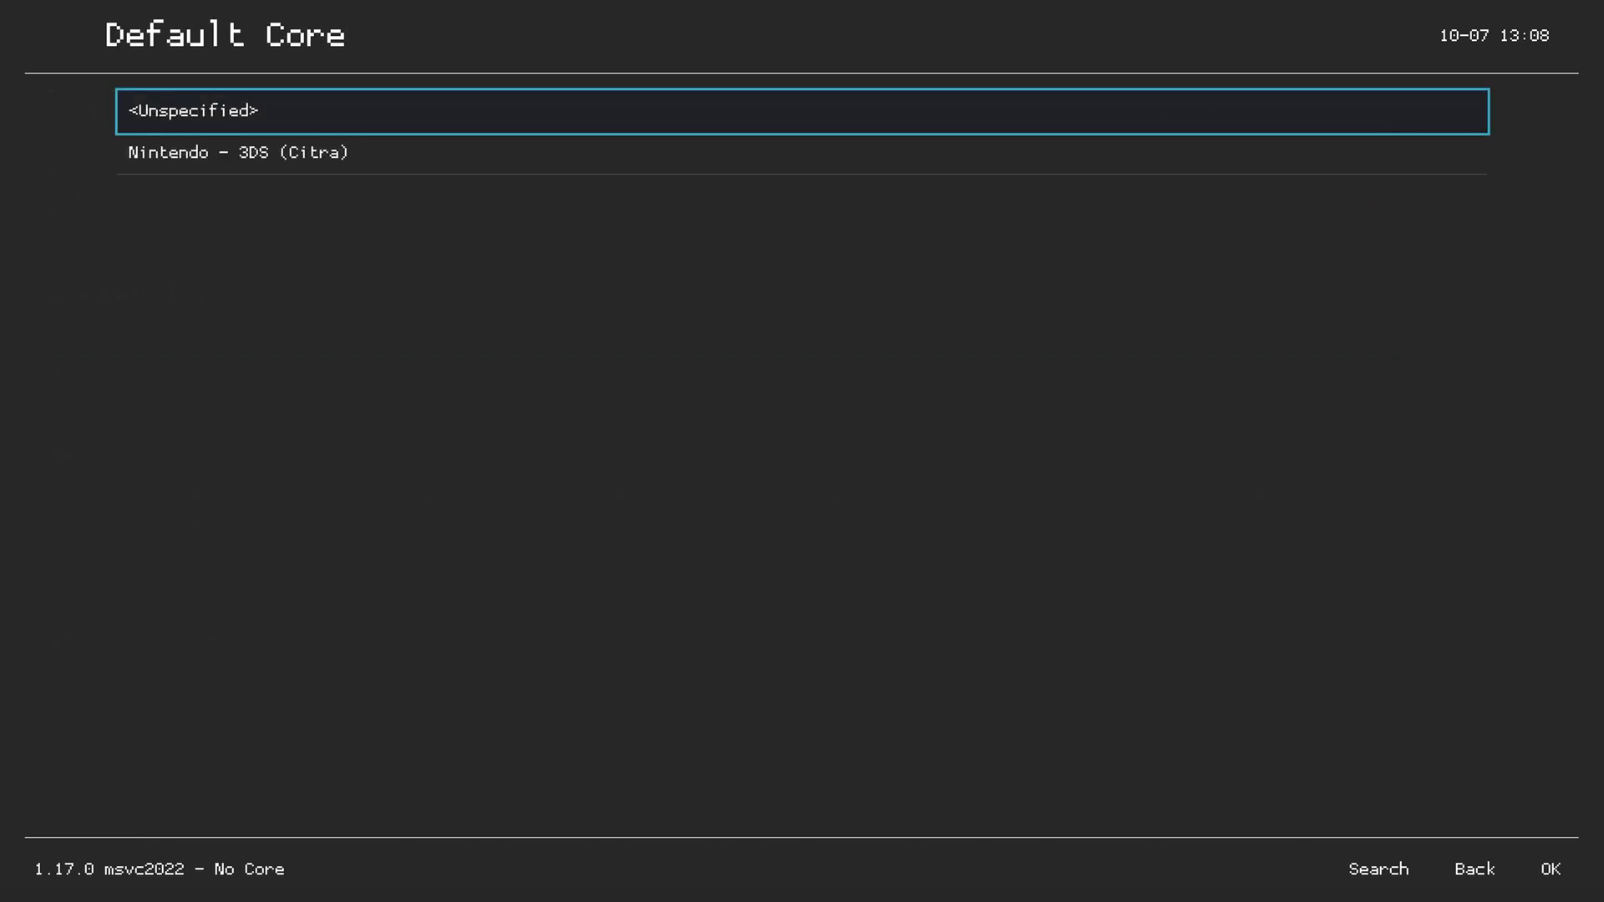
key(Down)
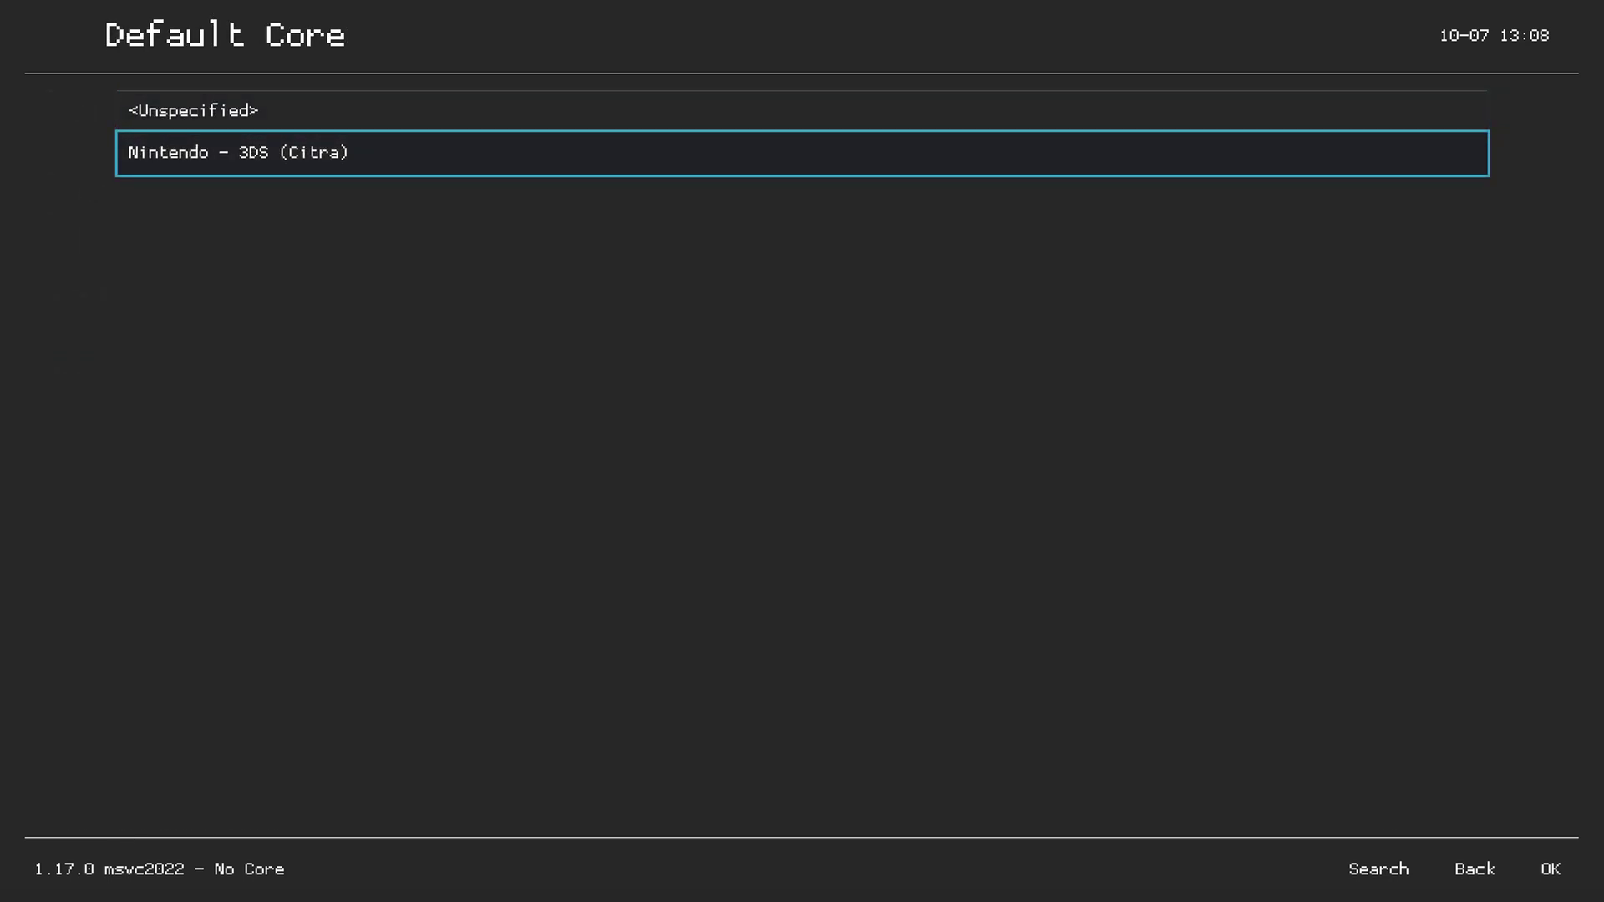
key(Return)
- Start the manual scan of the Nintendo 3DS directory and return to Import Content
key(Down)
key(Down)
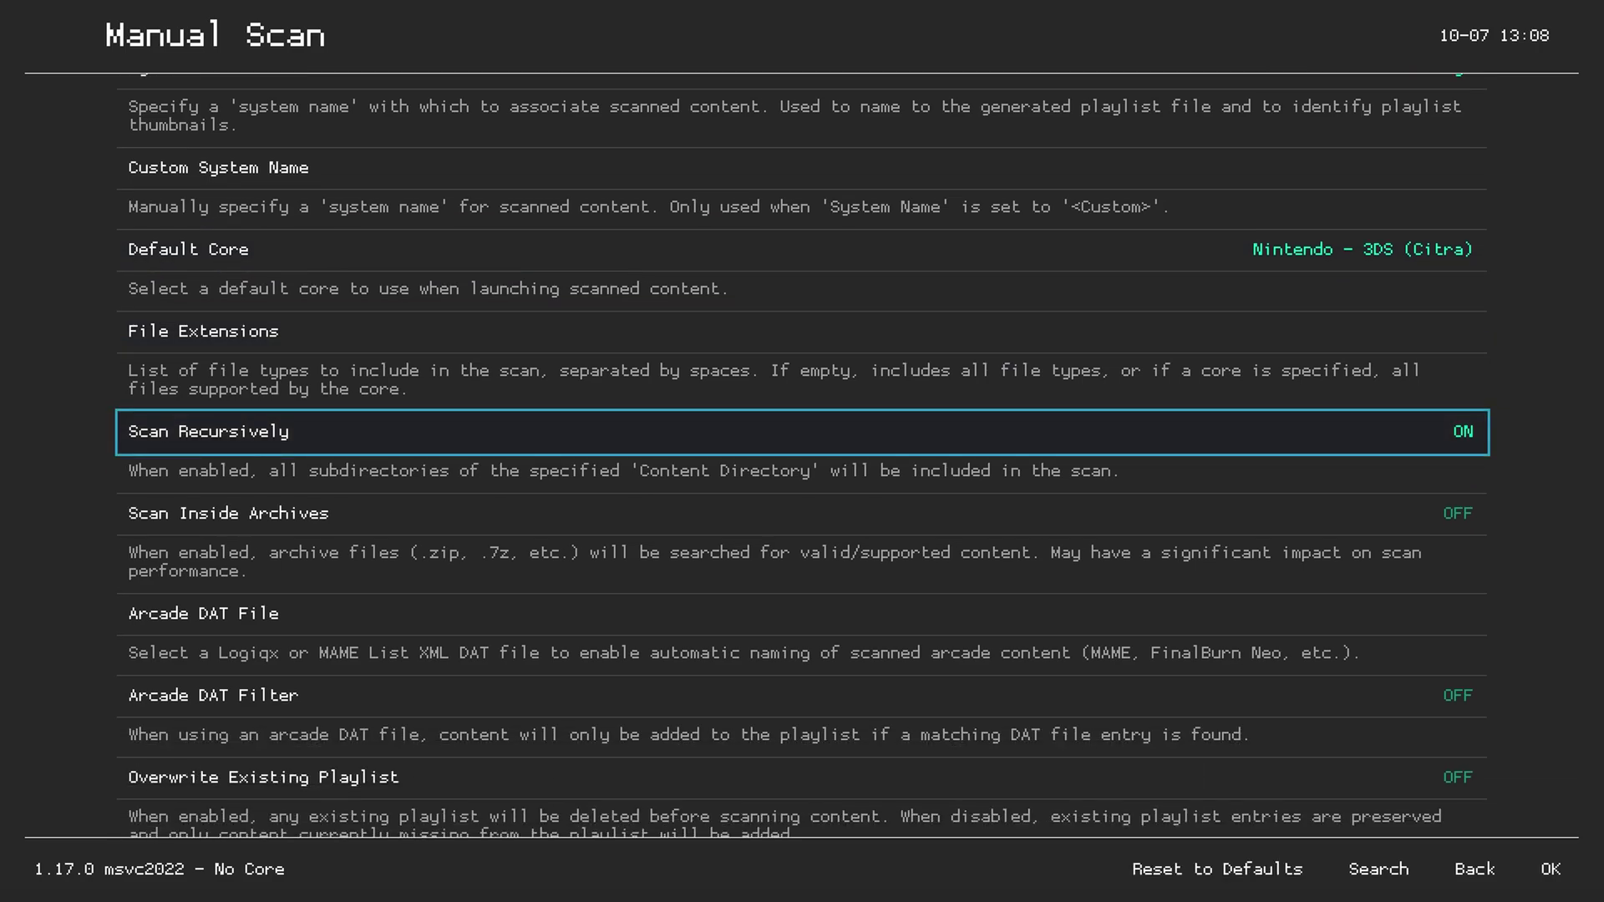
key(Down)
key(Down)
key(Down)
key(Down)
key(Down)
key(Down)
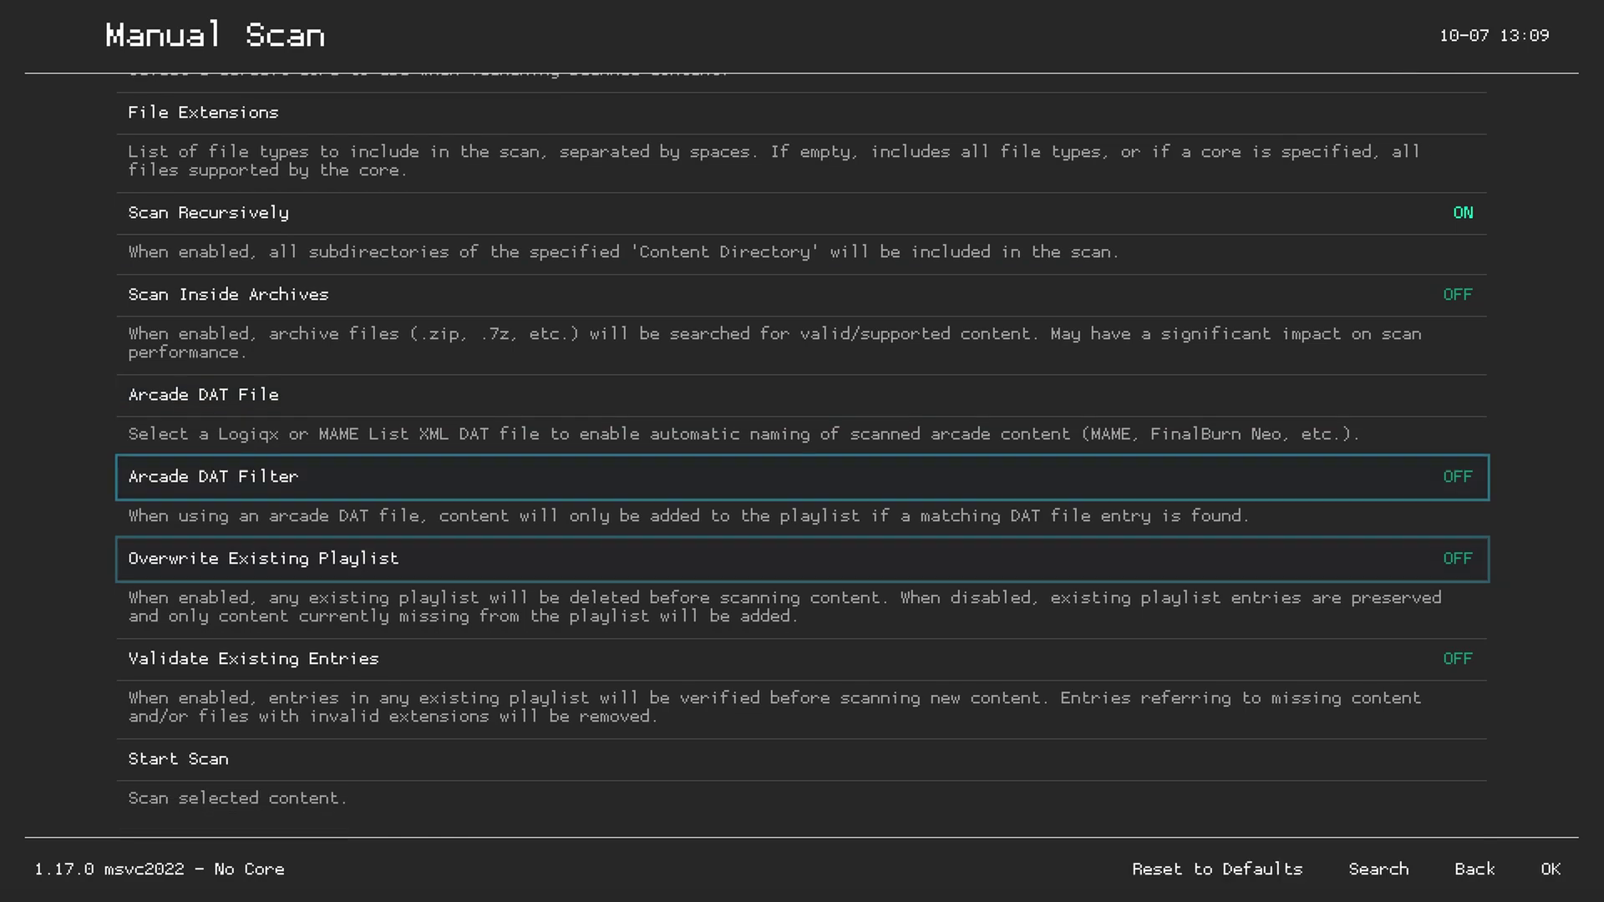
key(Return)
key(BackSpace)
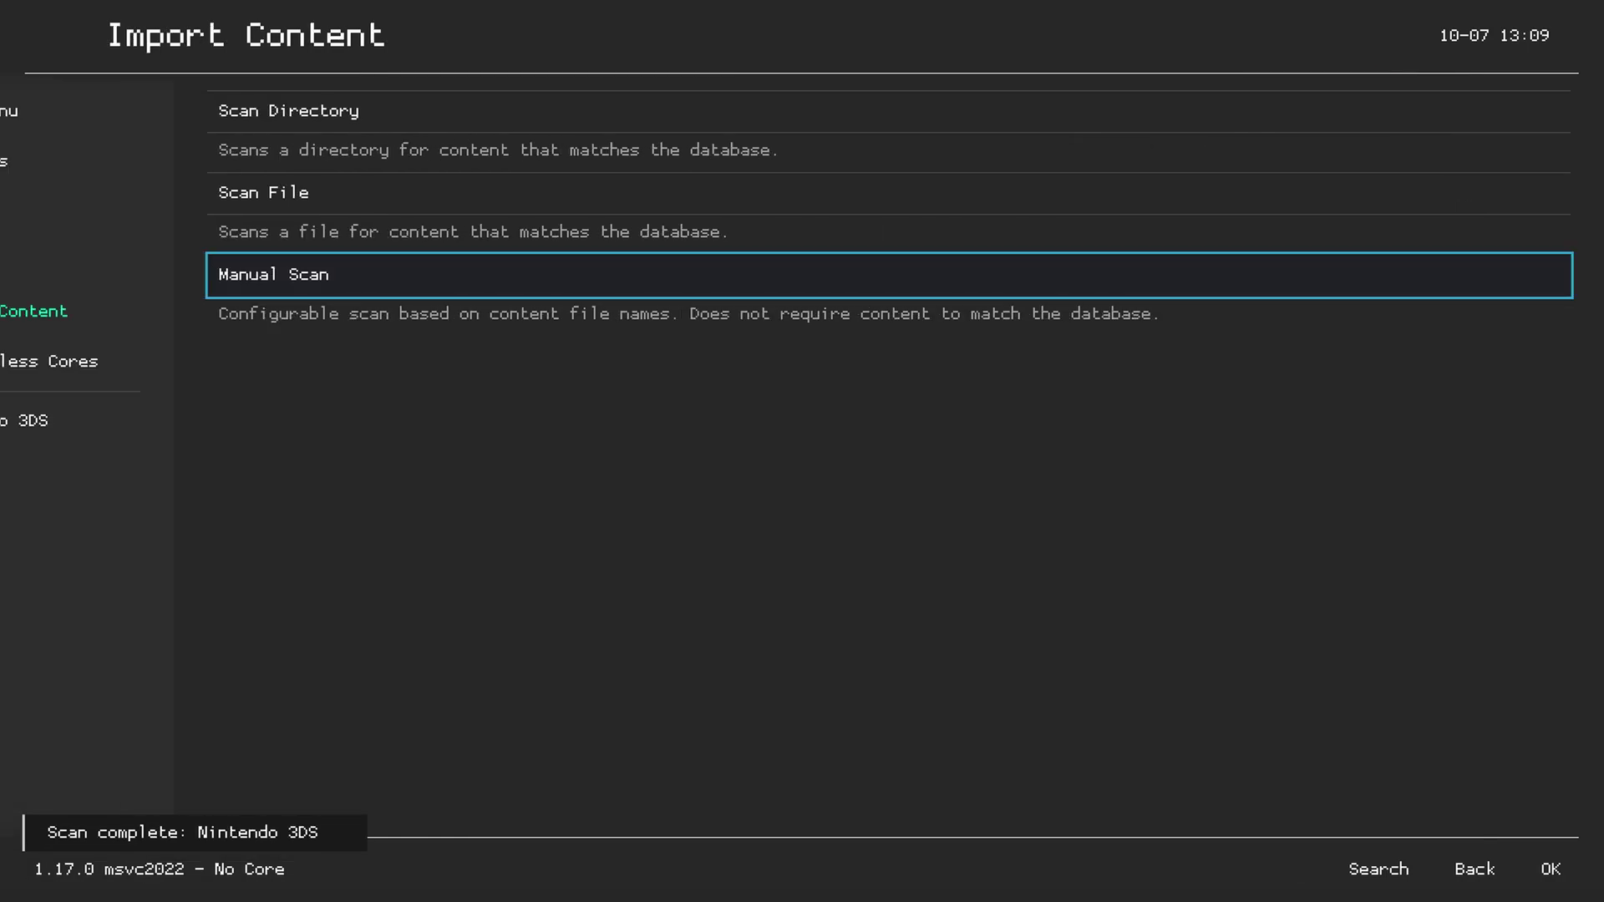
- Open the Nintendo 3DS playlist and go to its first game, Ace Combat Assault Horizon Legacy+
key(Left)
key(Down)
key(Down)
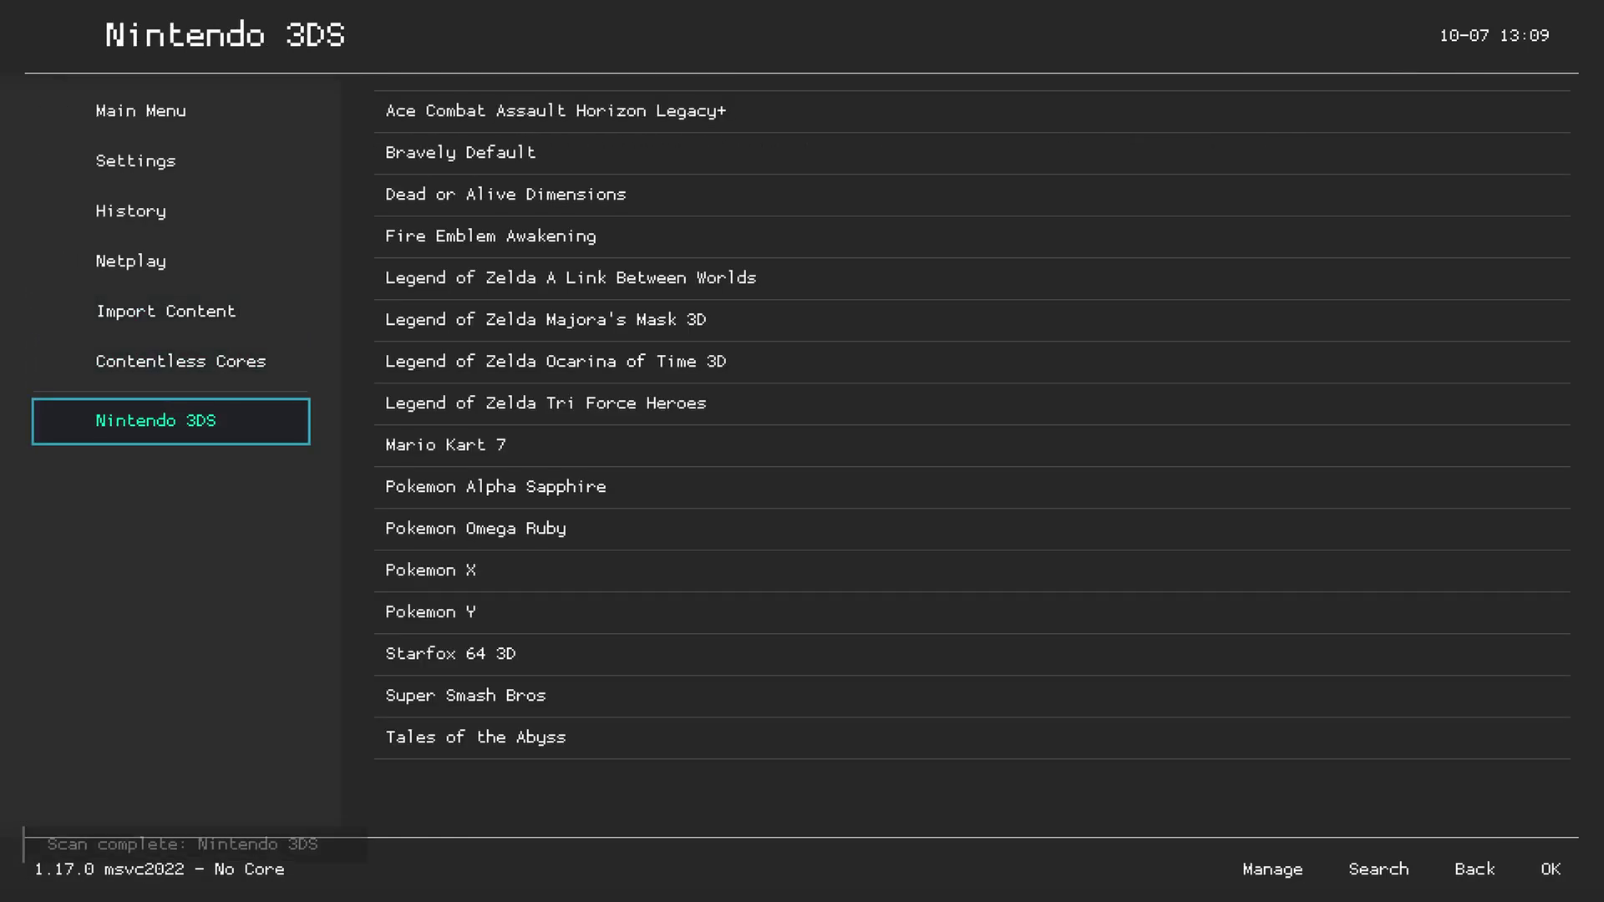
key(Right)
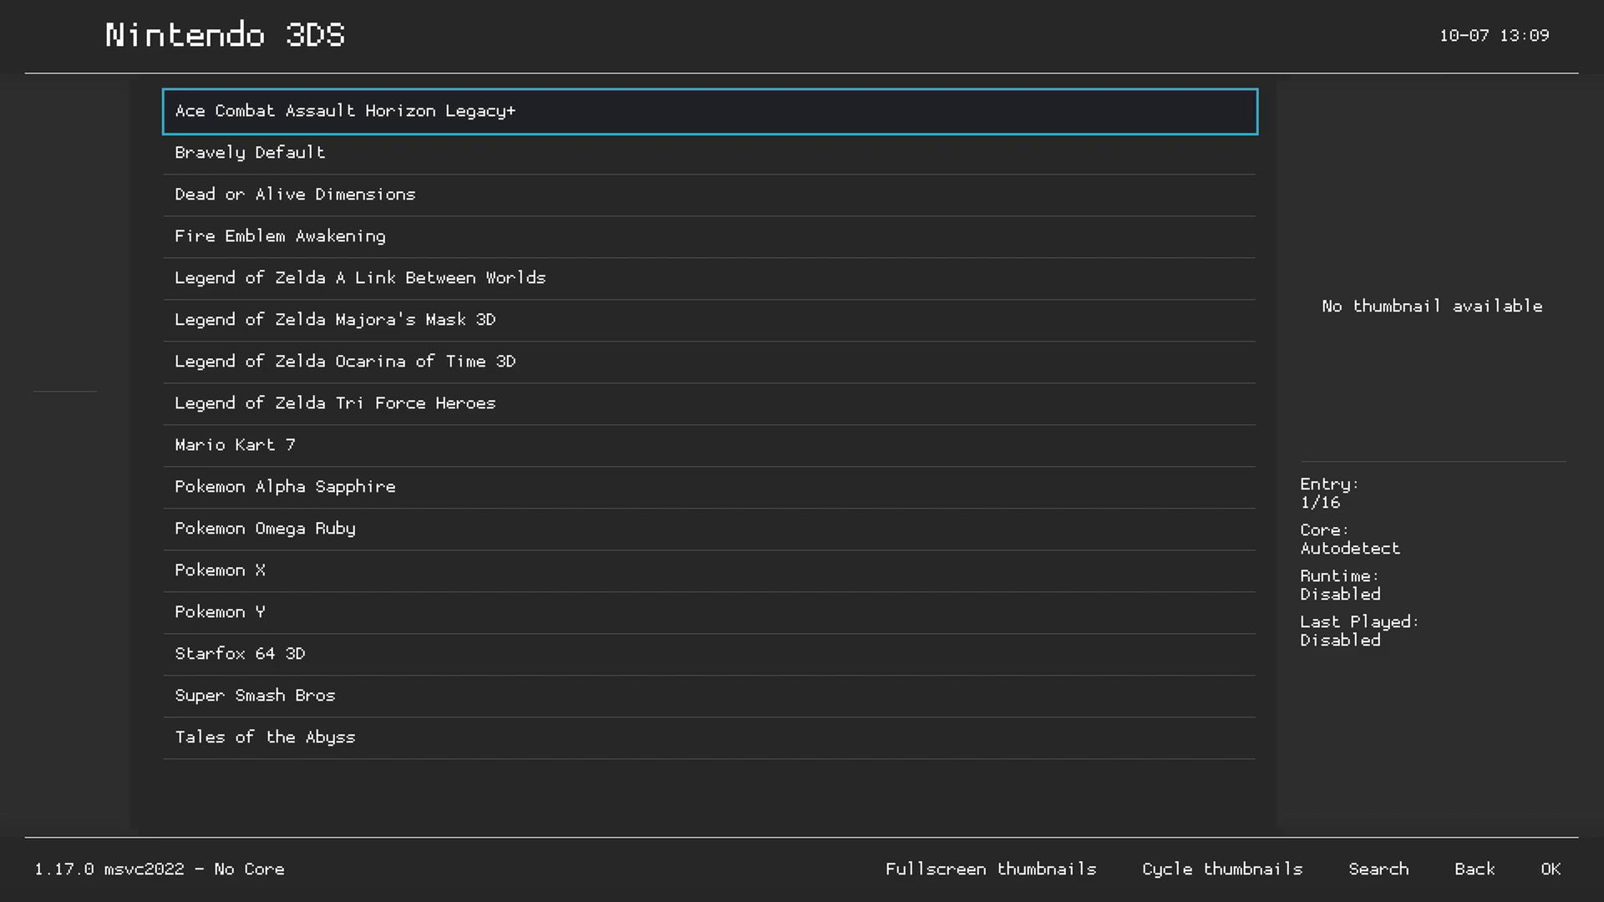
- Look through the games listed in the Nintendo 3DS playlist
key(Down)
key(Down)
key(Down)
key(Down)
key(Down)
key(Down)
key(Down)
key(Down)
key(Down)
key(Down)
key(Down)
key(Down)
key(Down)
key(Down)
key(Down)
key(Down)
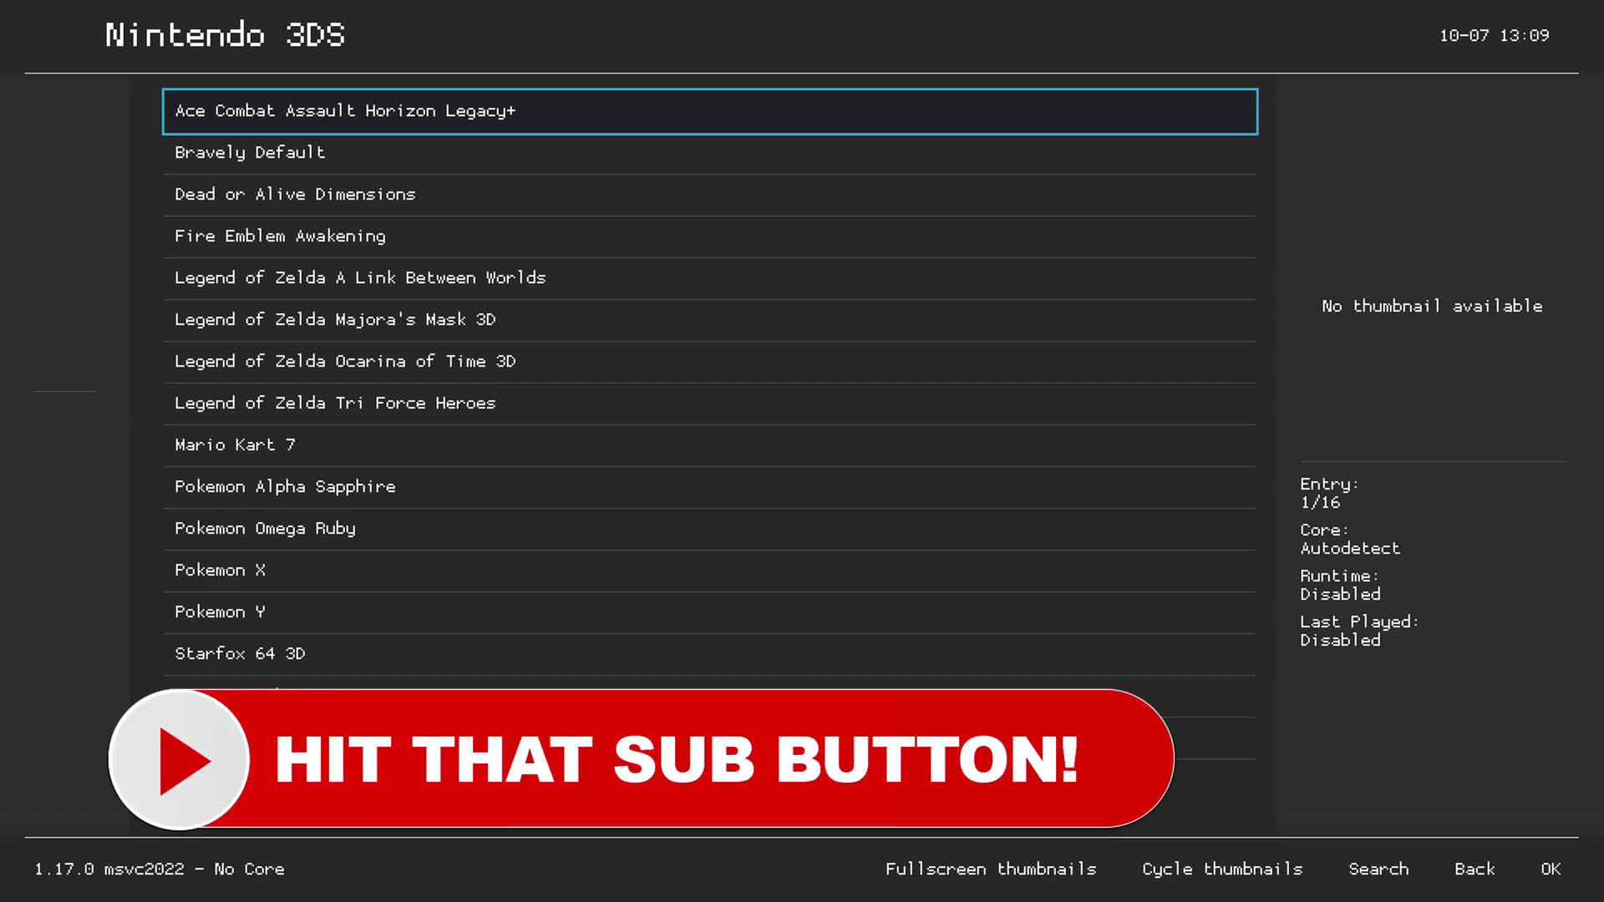
- Launch Legend of Zelda Ocarina of Time 3D from the Nintendo 3DS playlist
key(Down)
key(Down)
key(Down)
key(Down)
key(Down)
key(Down)
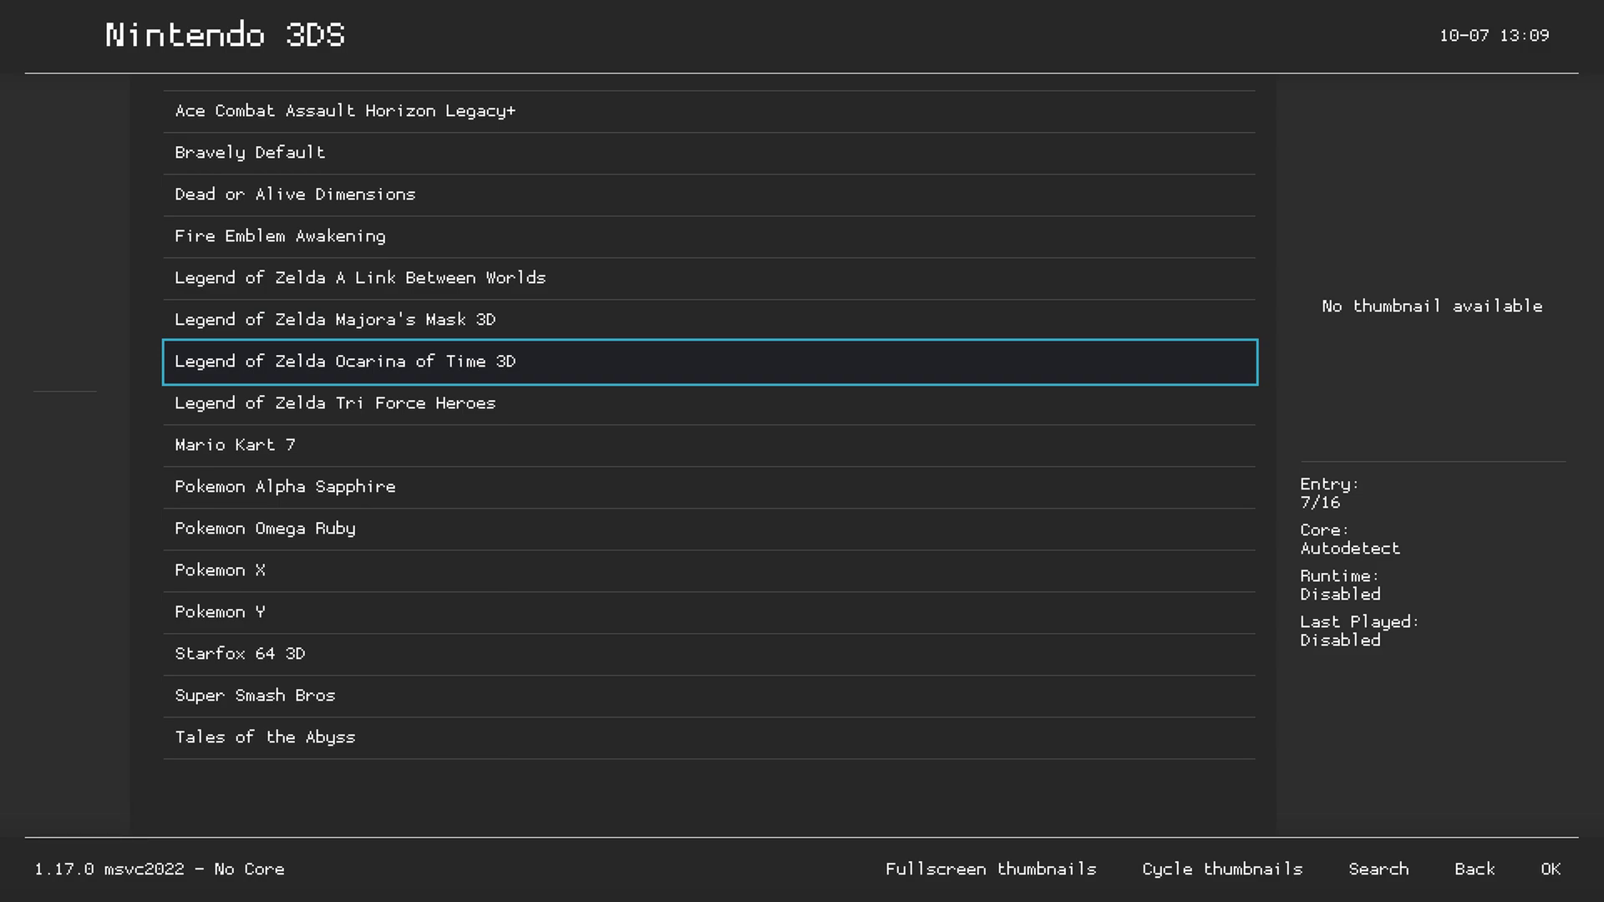
key(Return)
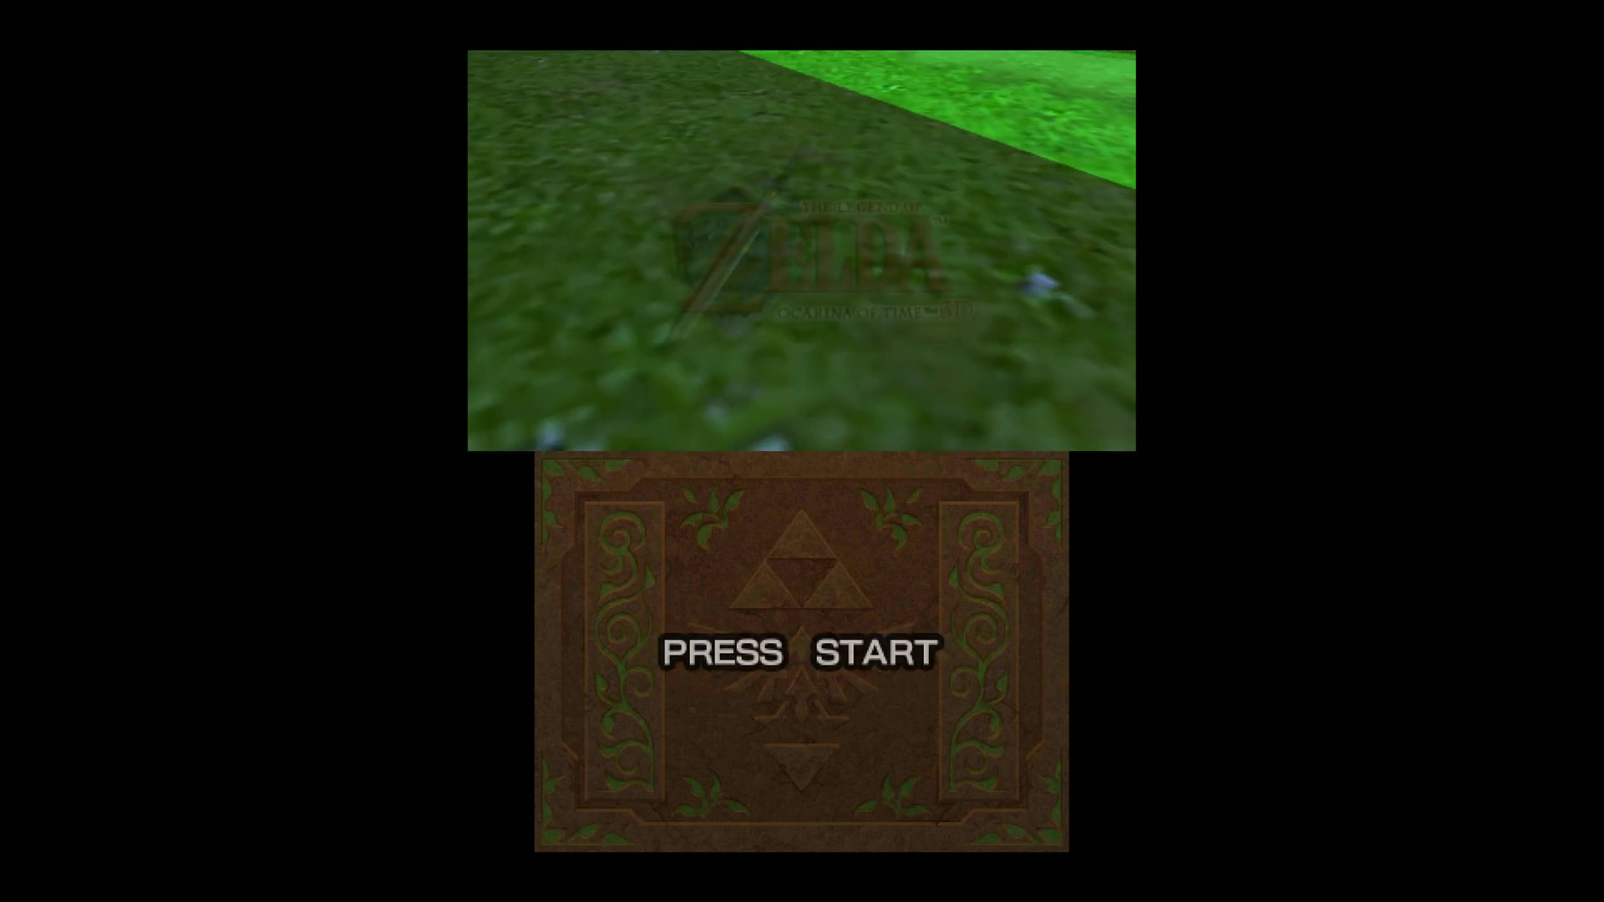
- Open the Core Options of the running game
key(F1)
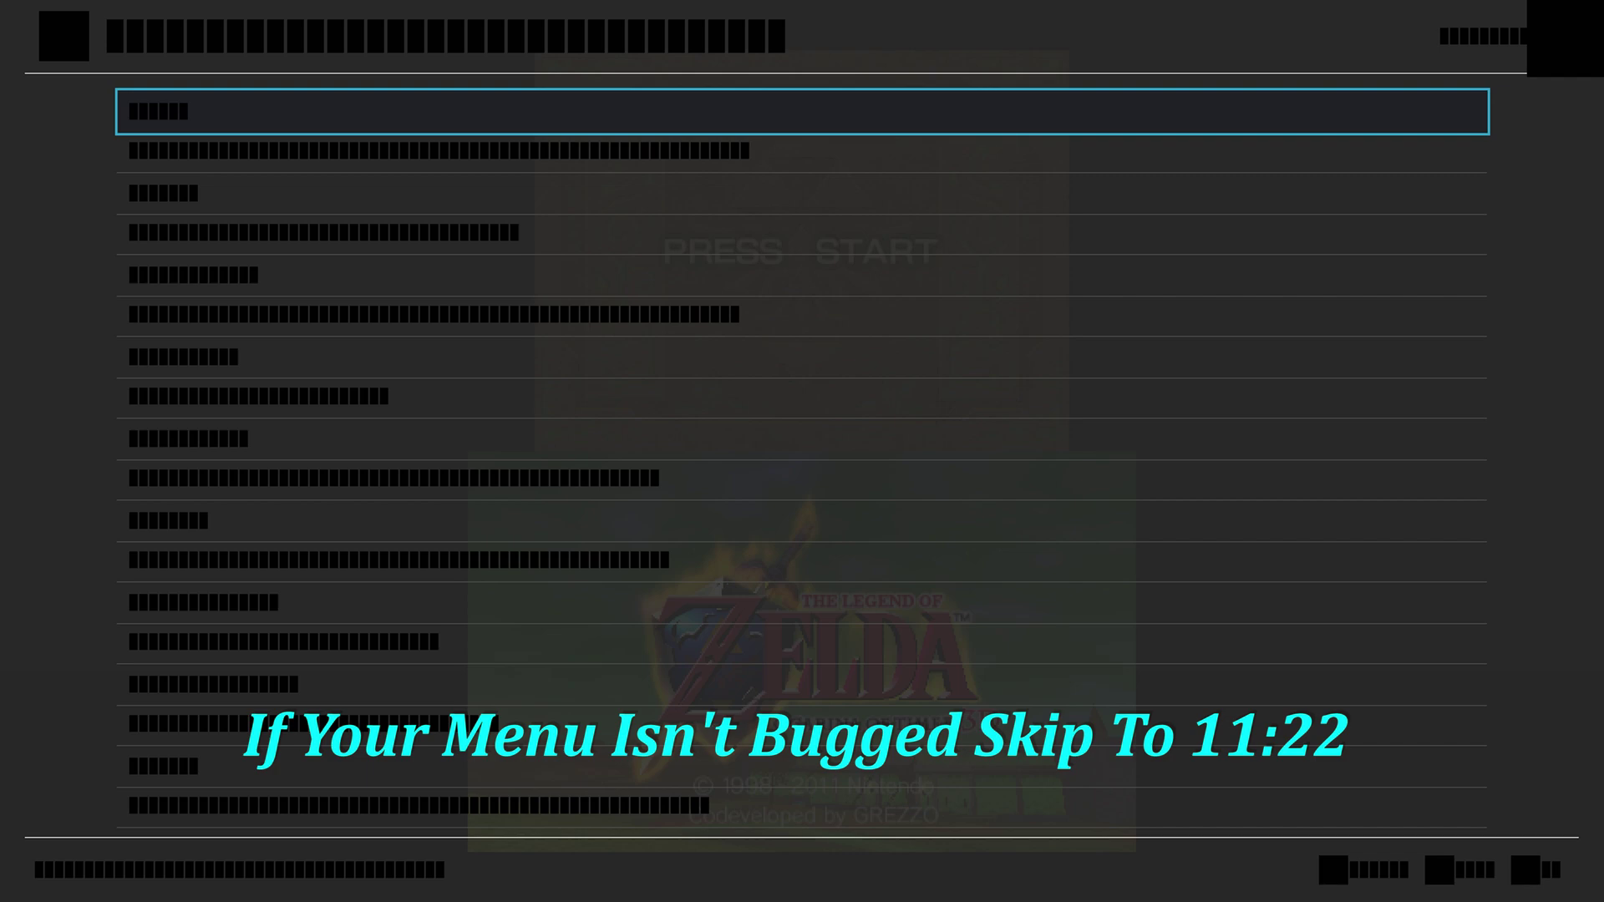
key(Down)
key(Down)
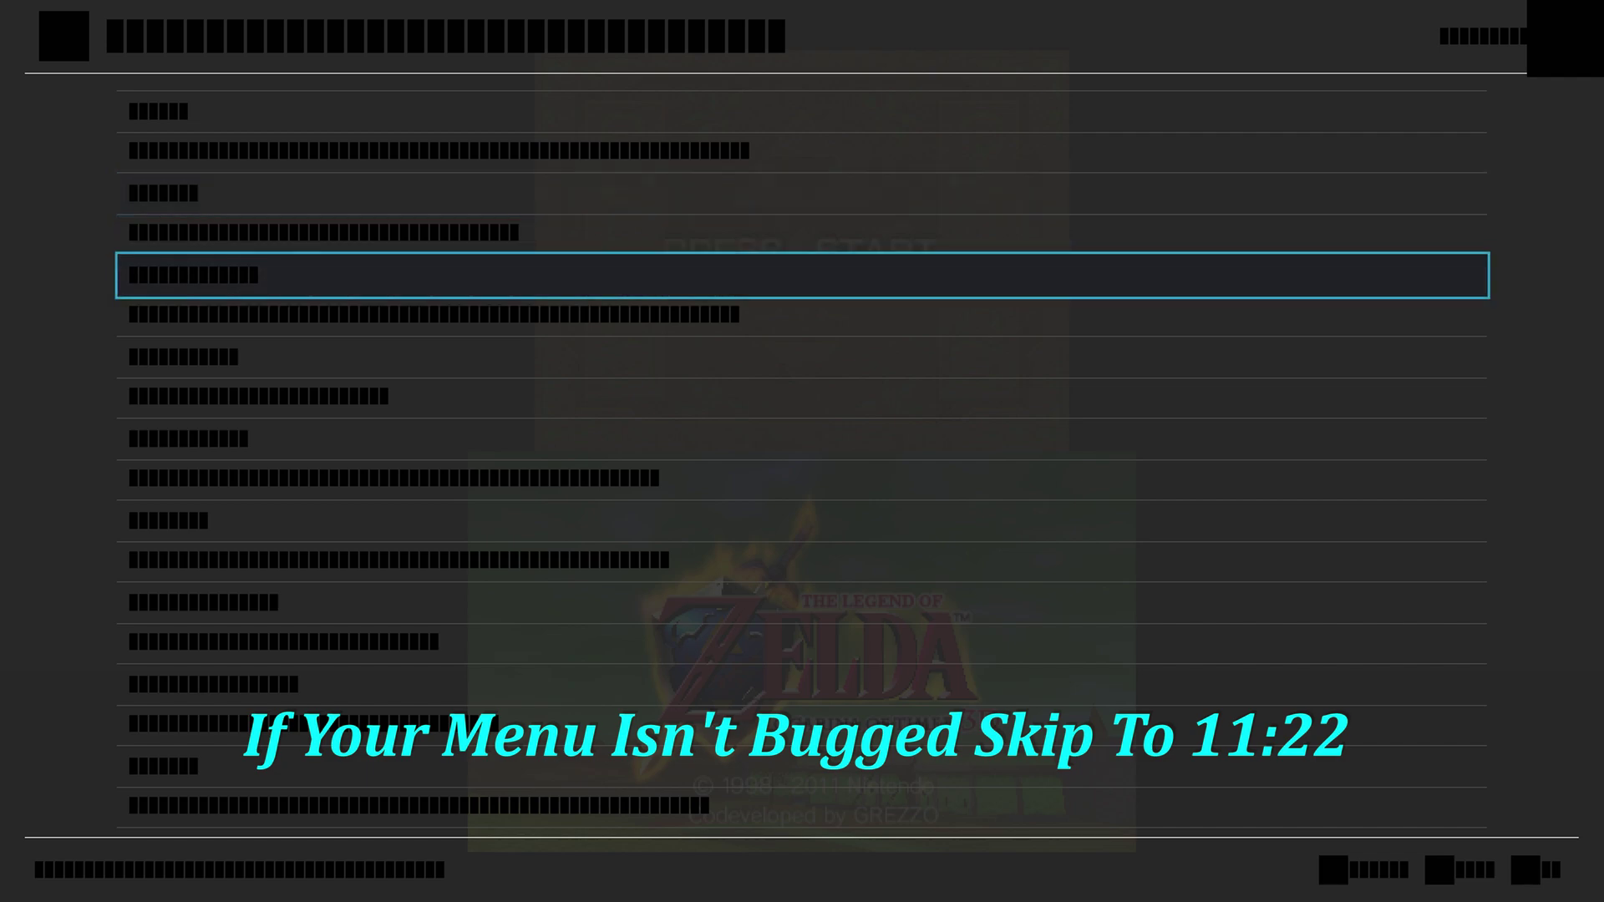
key(Down)
key(Down)
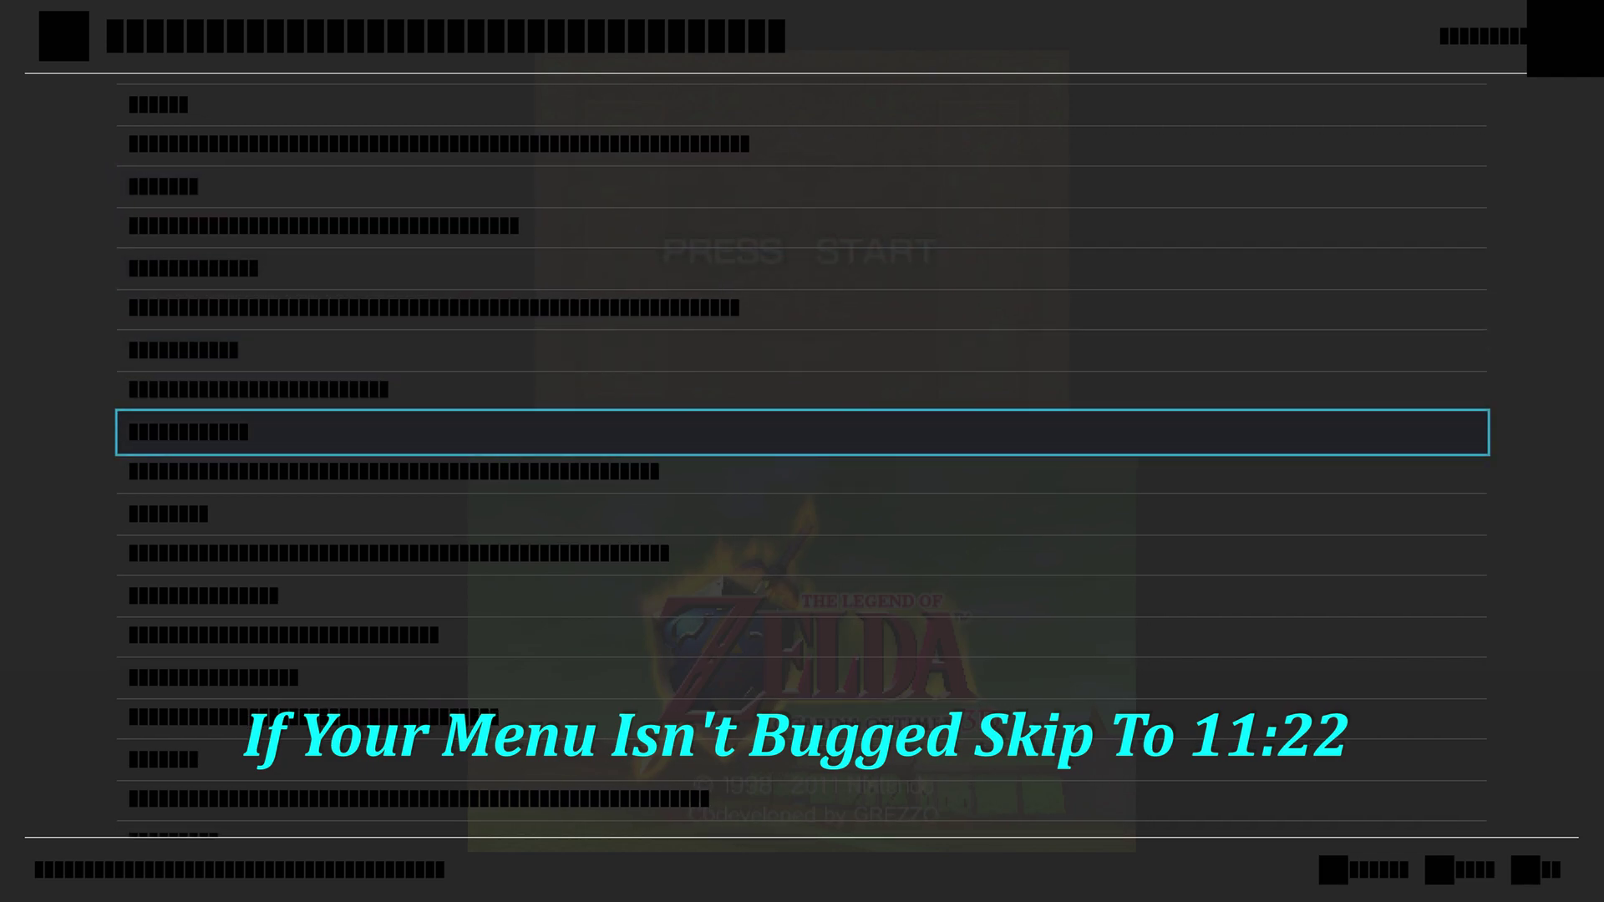
key(Return)
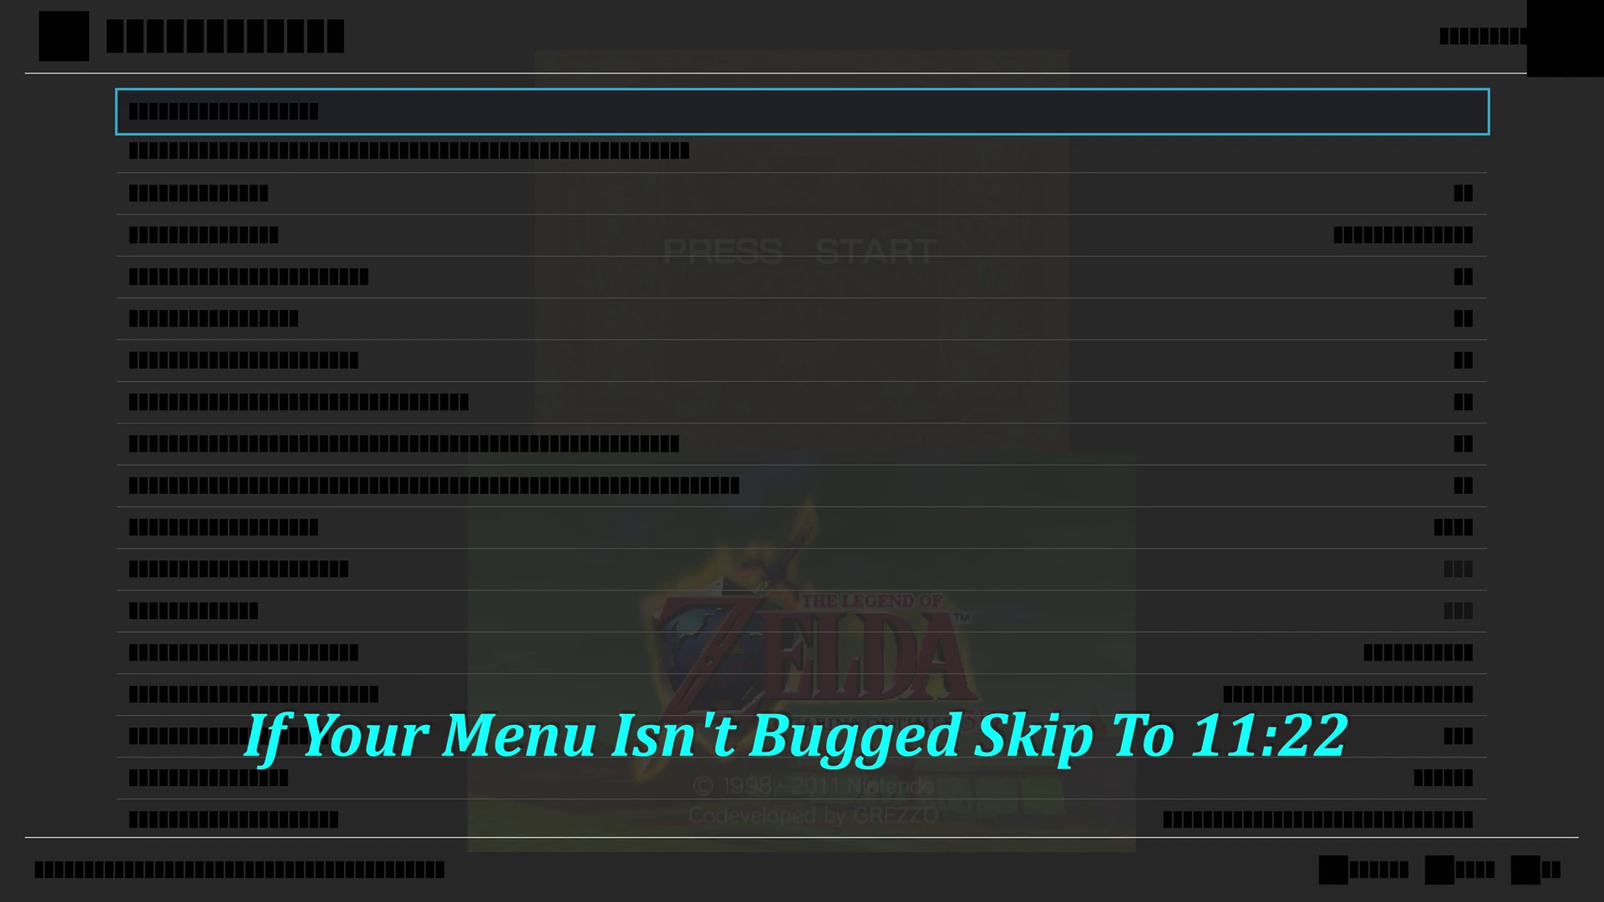
- Turn off Enable hardware renderer in the core options and return to the Quick Menu
key(Down)
key(Down)
key(Down)
key(Down)
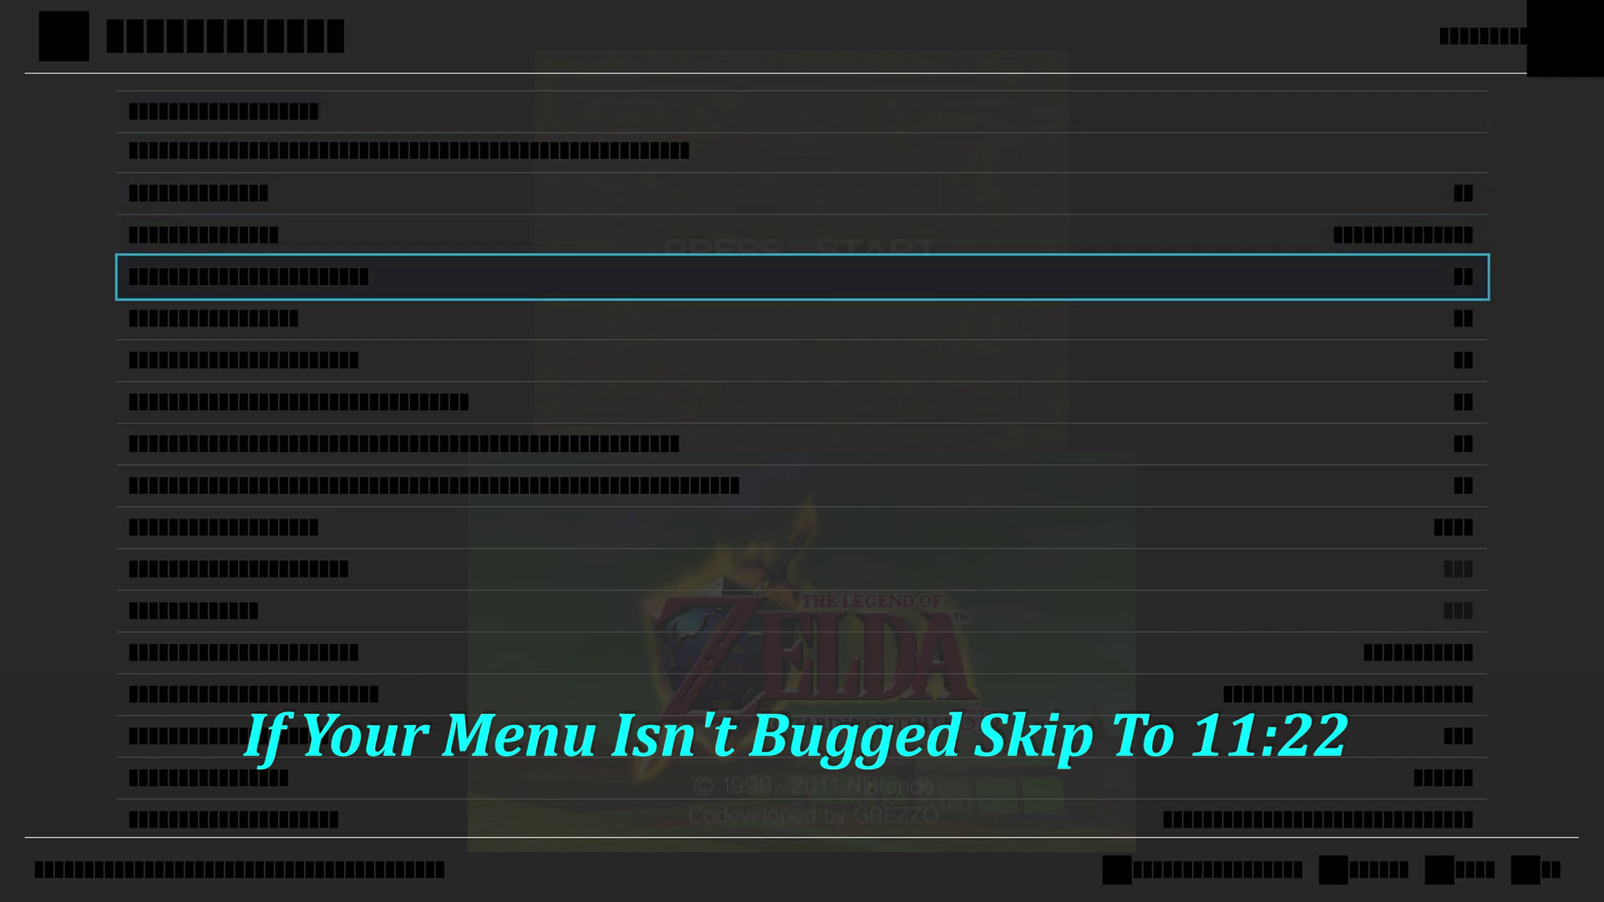
key(Right)
key(Return)
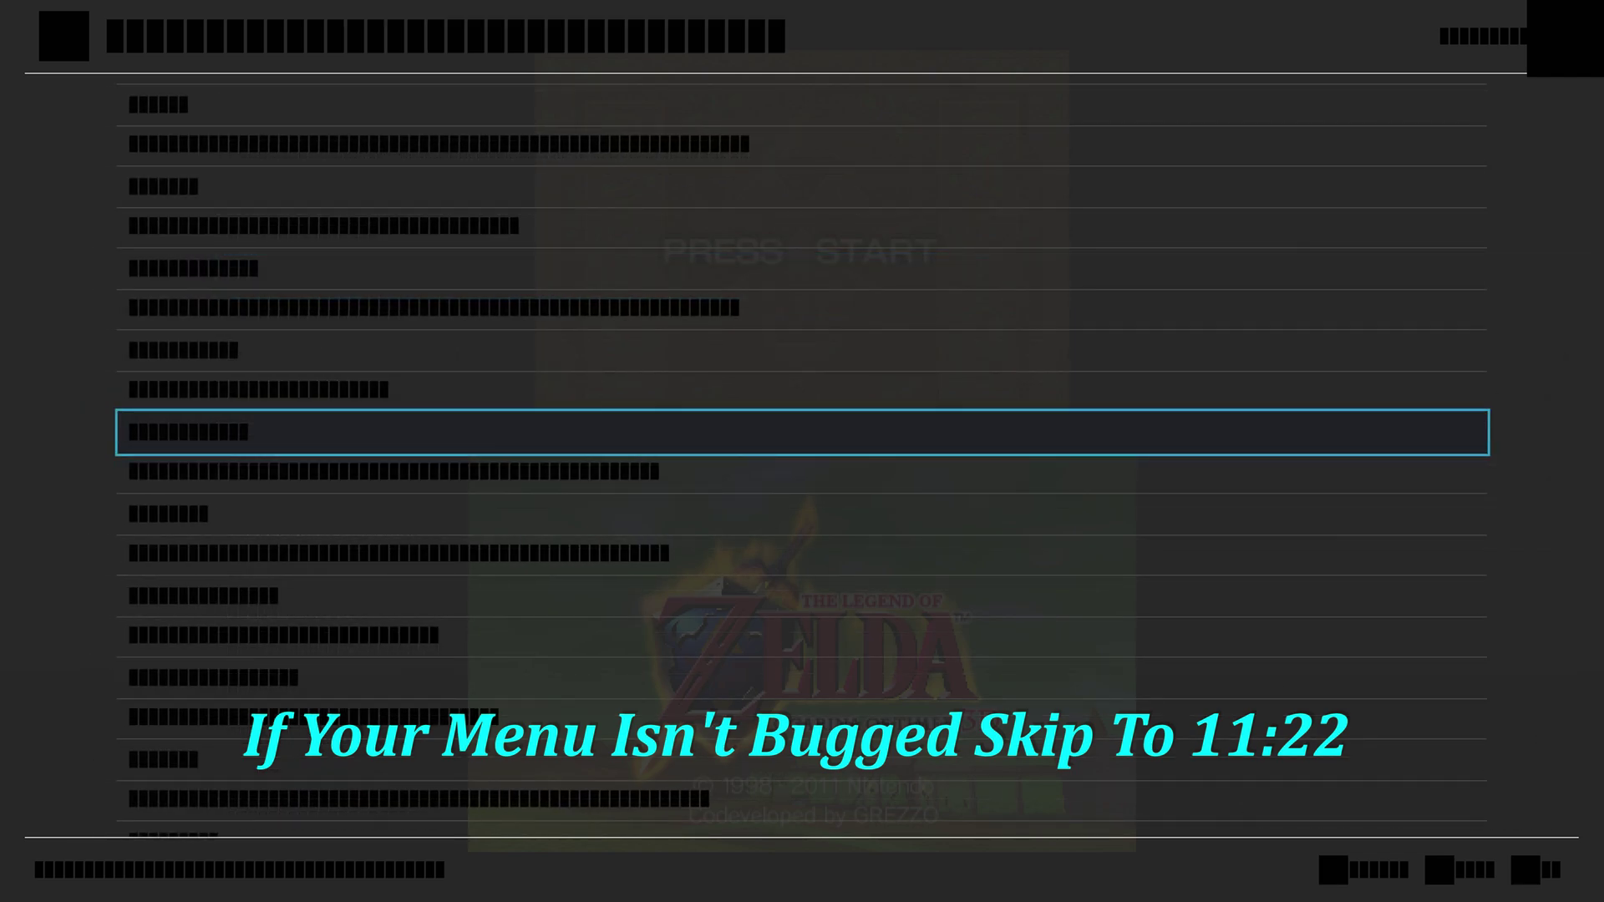
- Restart Legend of Zelda Ocarina of Time 3D to apply the renderer change
key(Up)
key(Up)
key(Up)
key(Up)
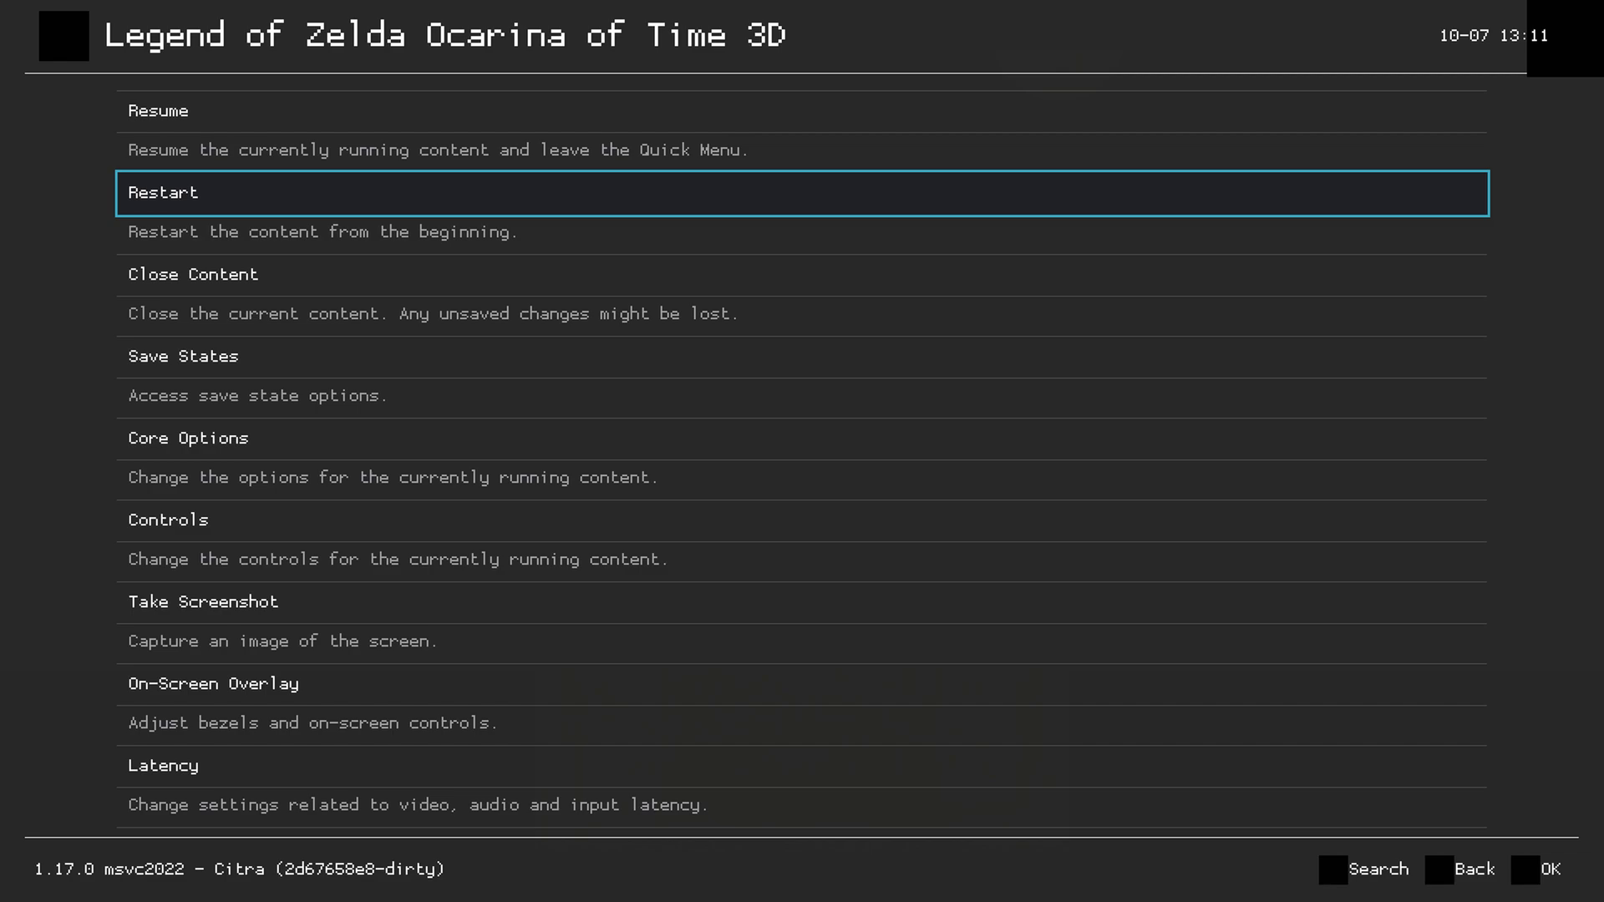
- Reopen the game's Core Options and turn off Enable hardware shaders
key(Down)
key(Down)
key(Down)
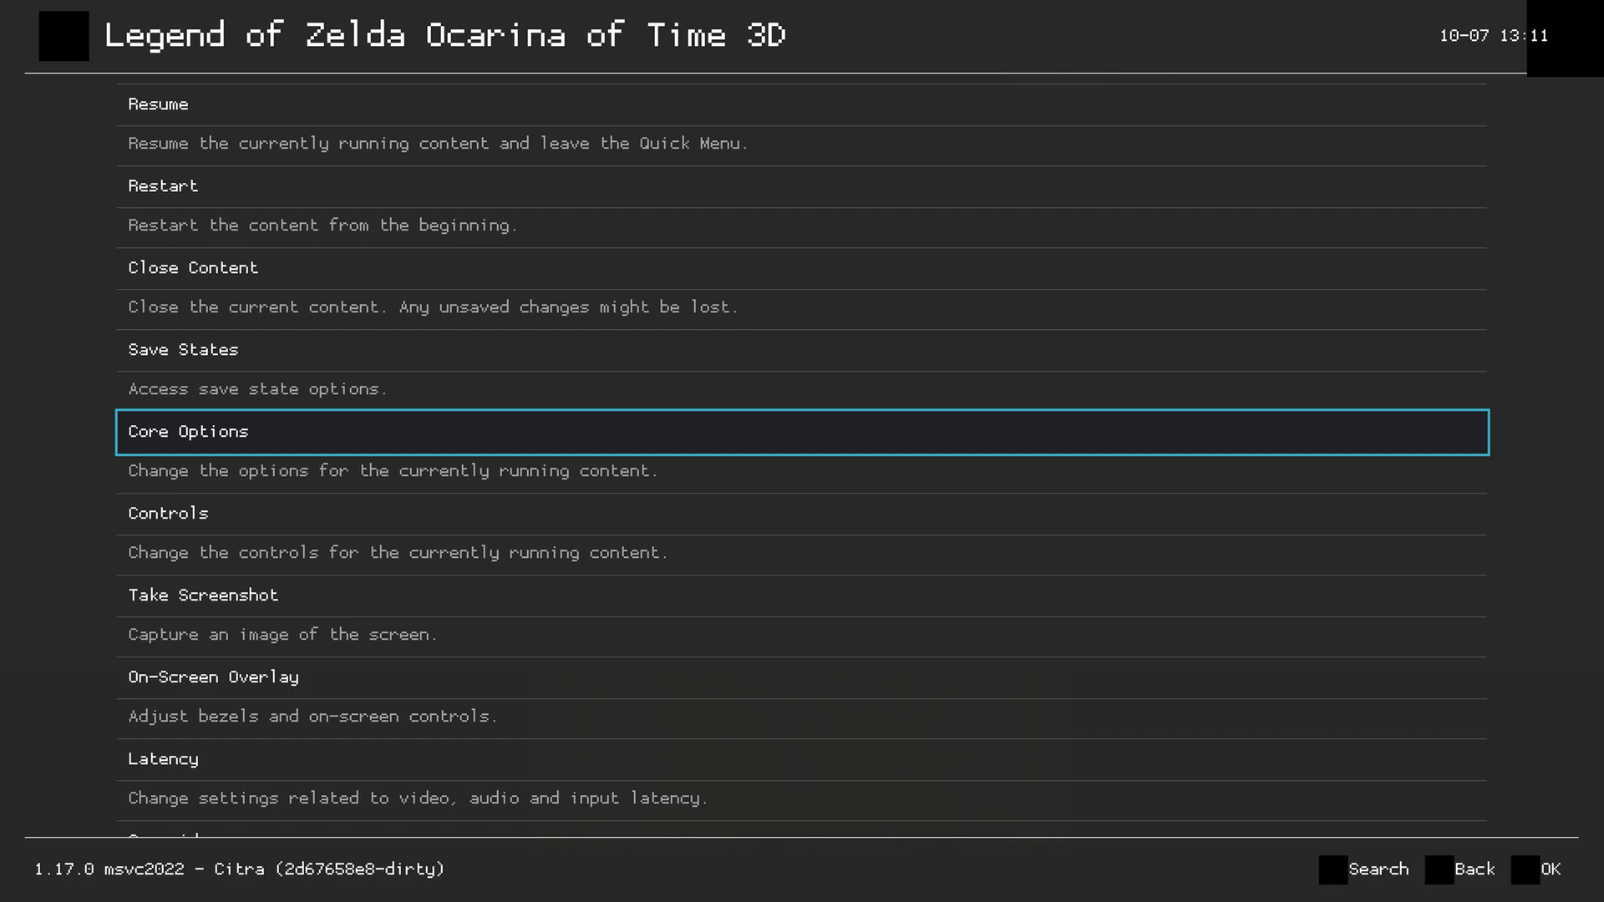
key(Return)
key(Down)
key(Down)
key(Down)
key(Down)
key(Down)
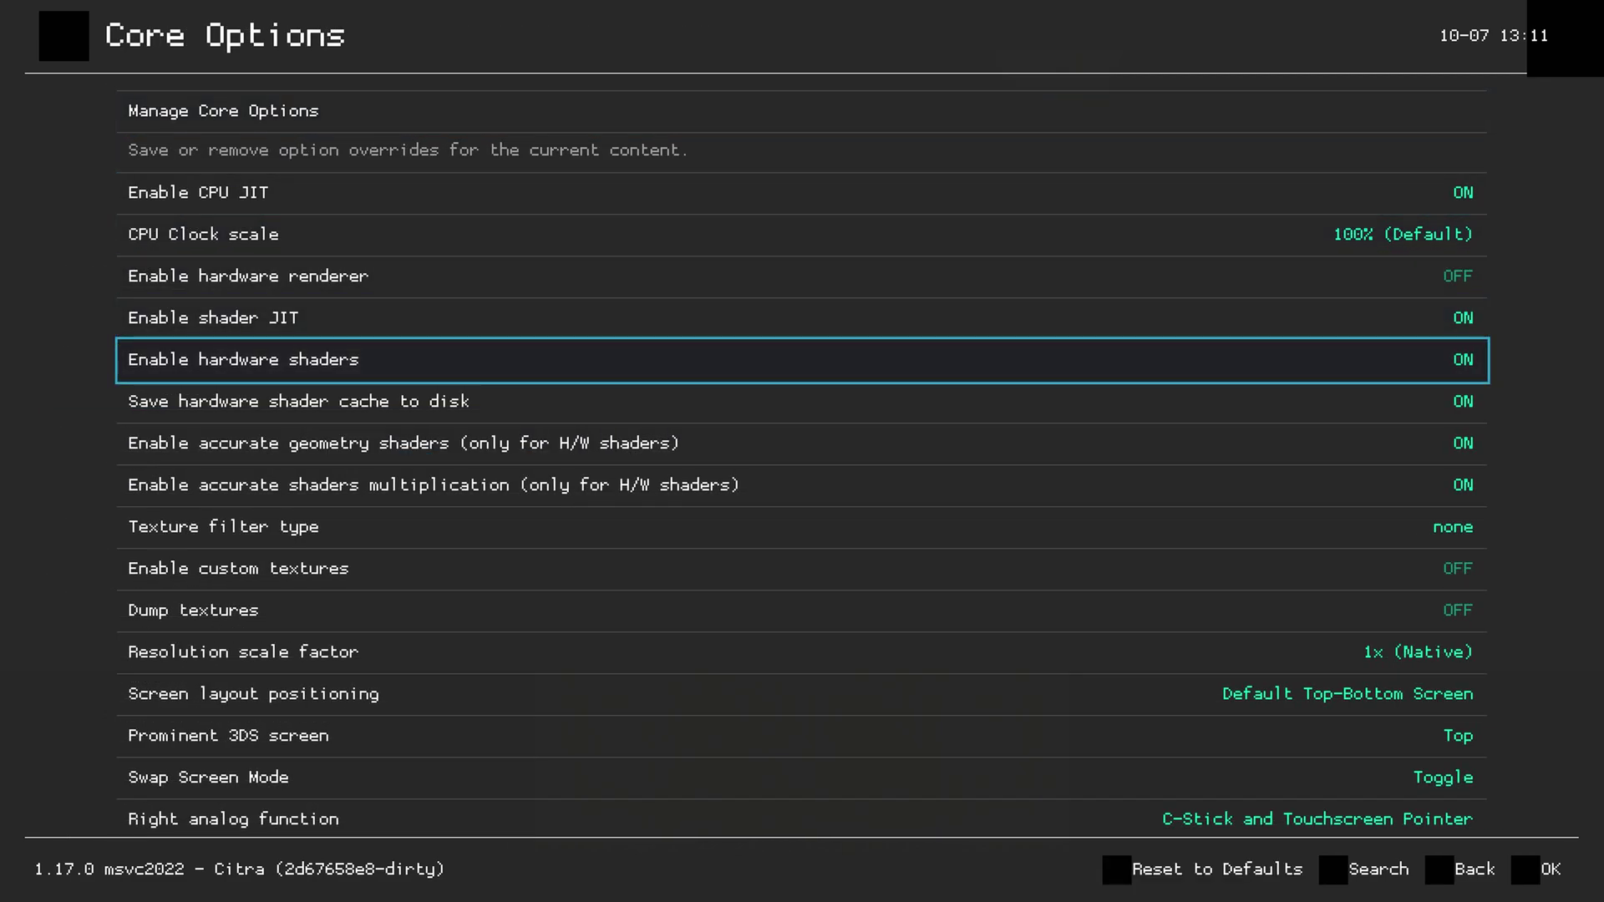
key(Right)
- Turn Enable hardware renderer back on
key(Up)
key(Up)
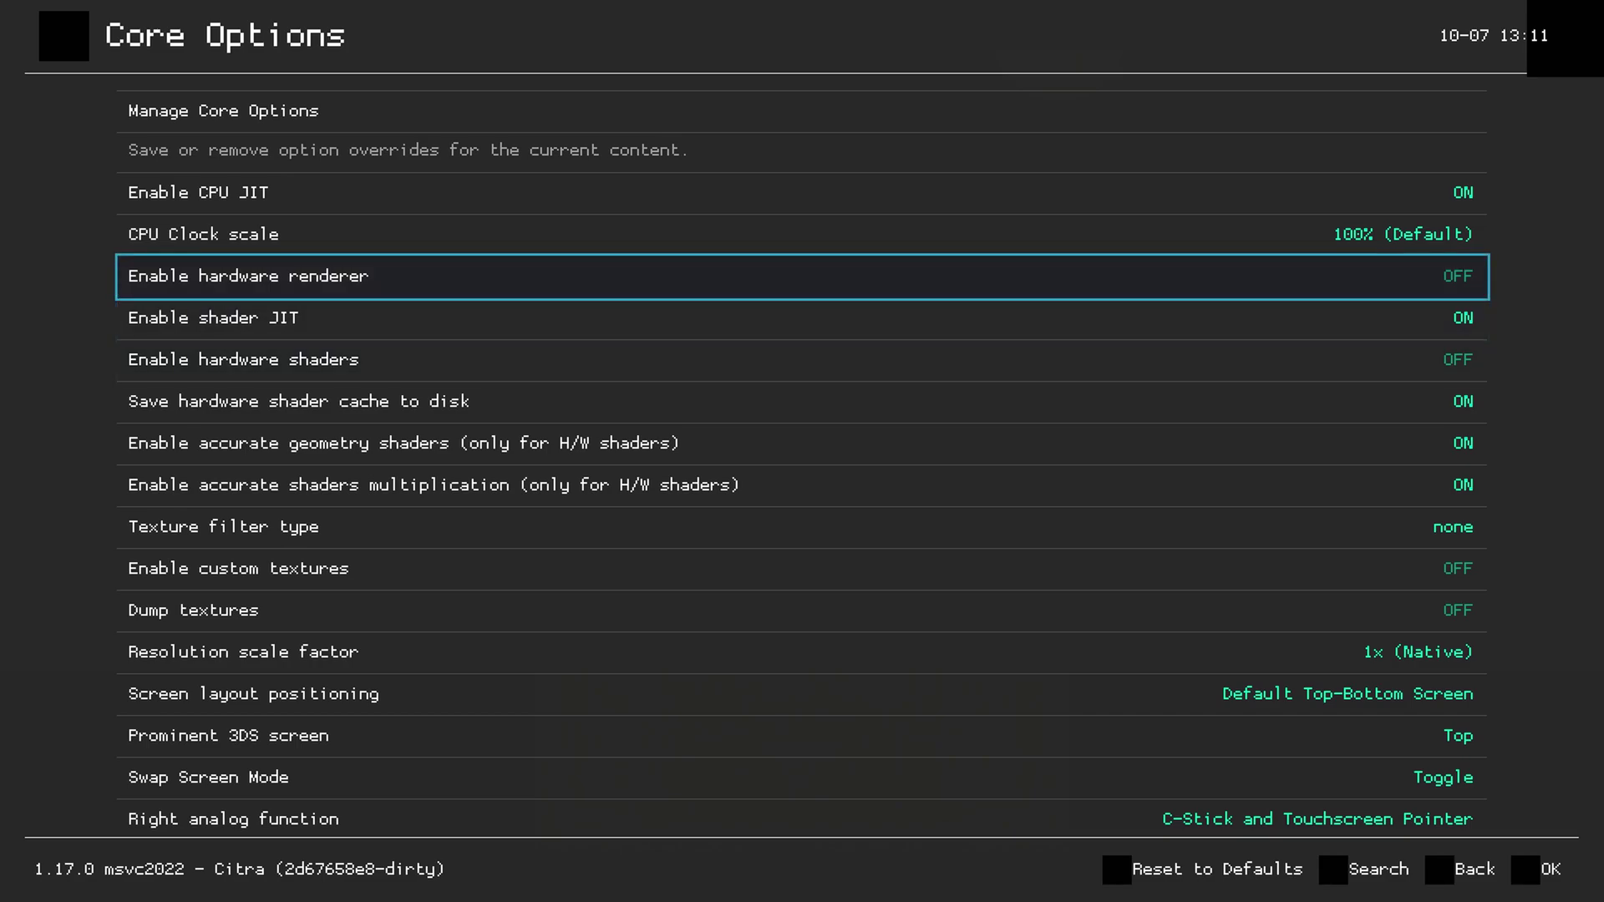
key(Right)
- Set the Resolution scale factor to 2x
key(Down)
key(Down)
key(Down)
key(Down)
key(Down)
key(Down)
key(Down)
key(Down)
key(Down)
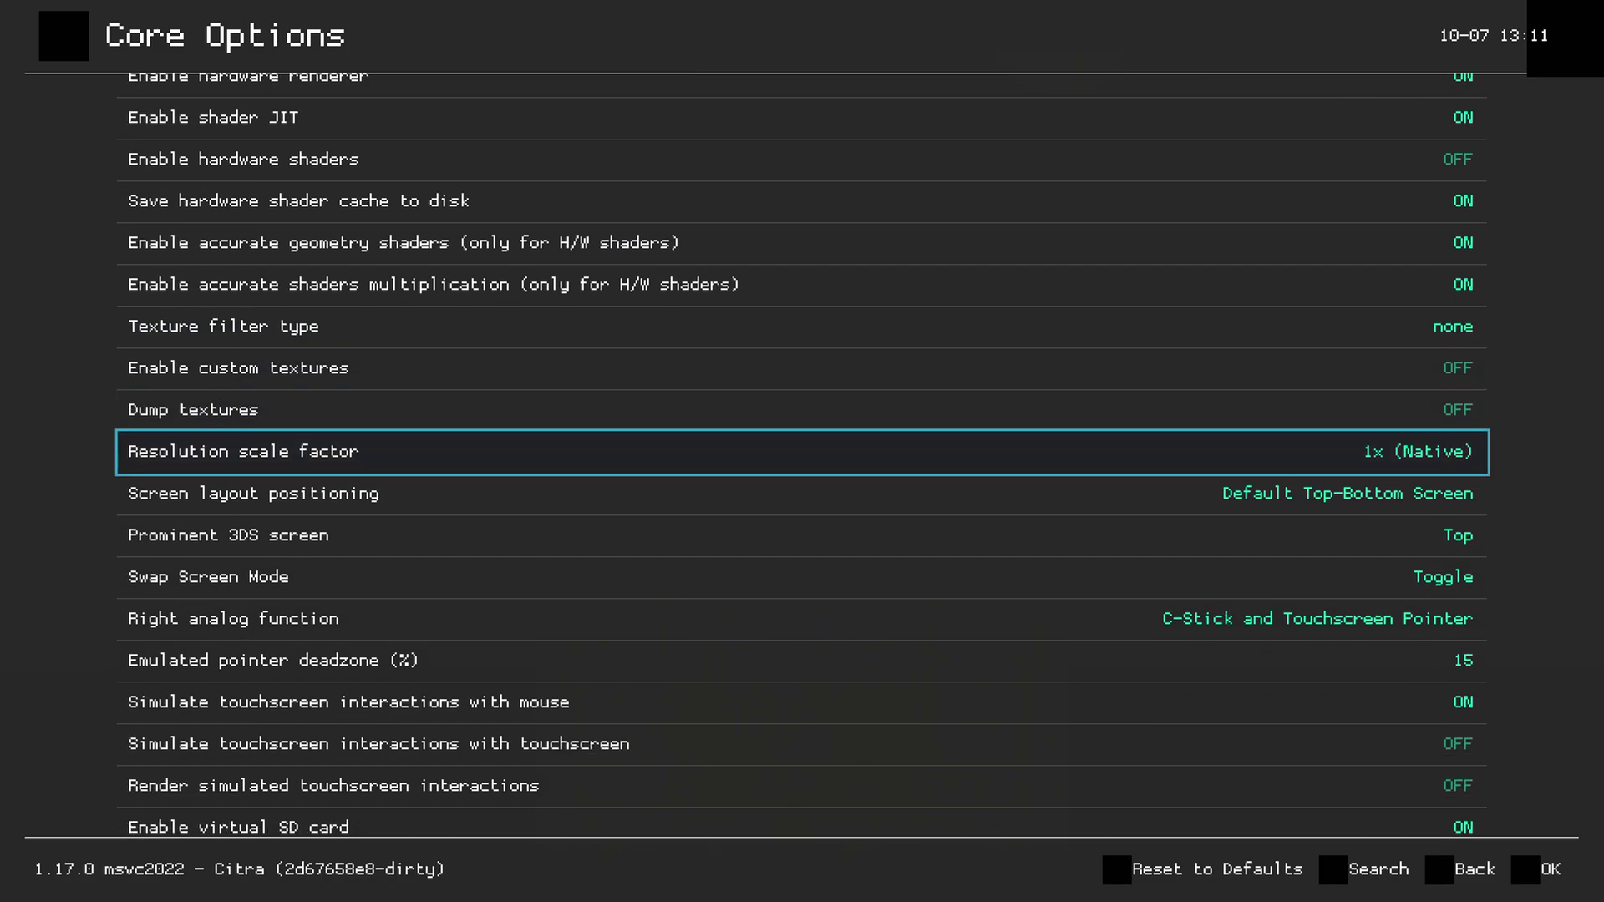
key(Return)
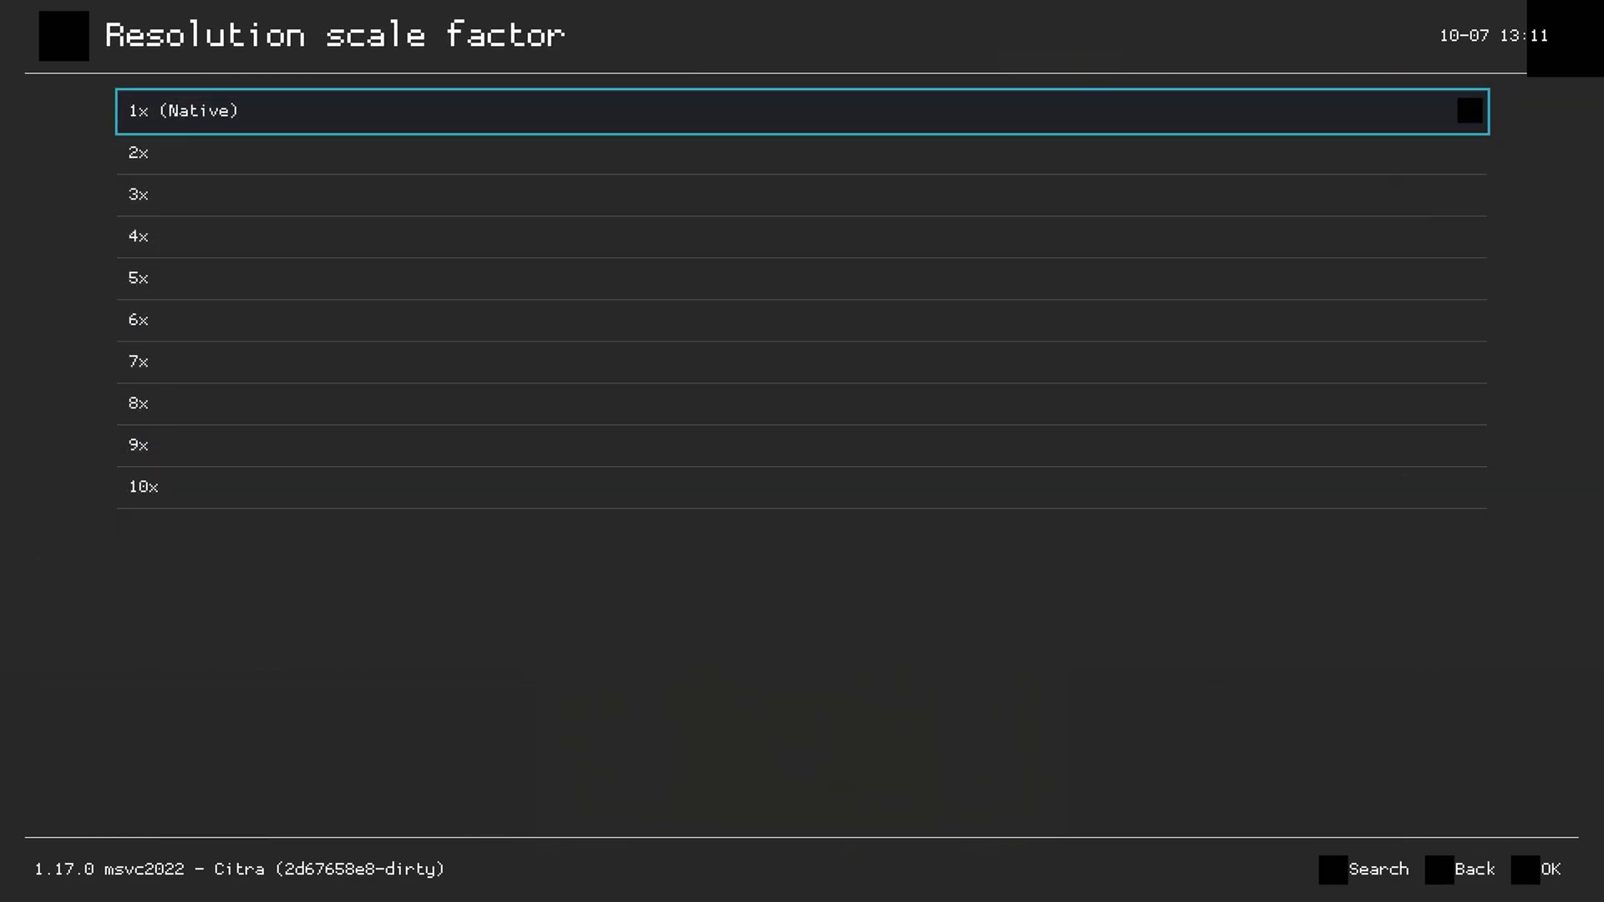
key(Down)
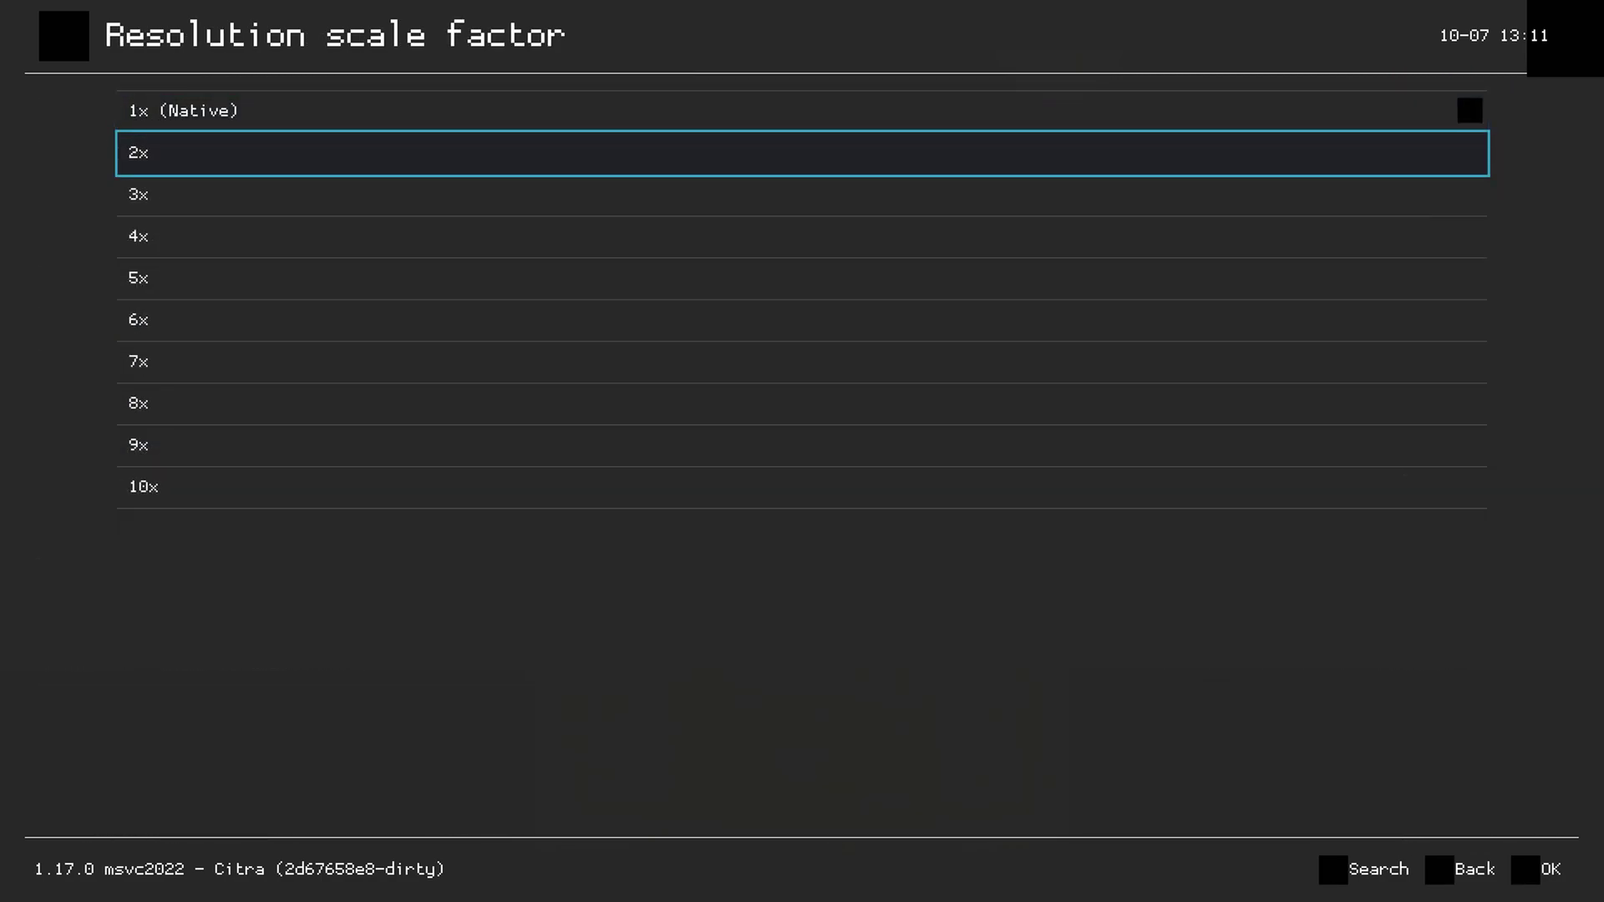
key(Down)
key(Up)
key(Down)
key(Return)
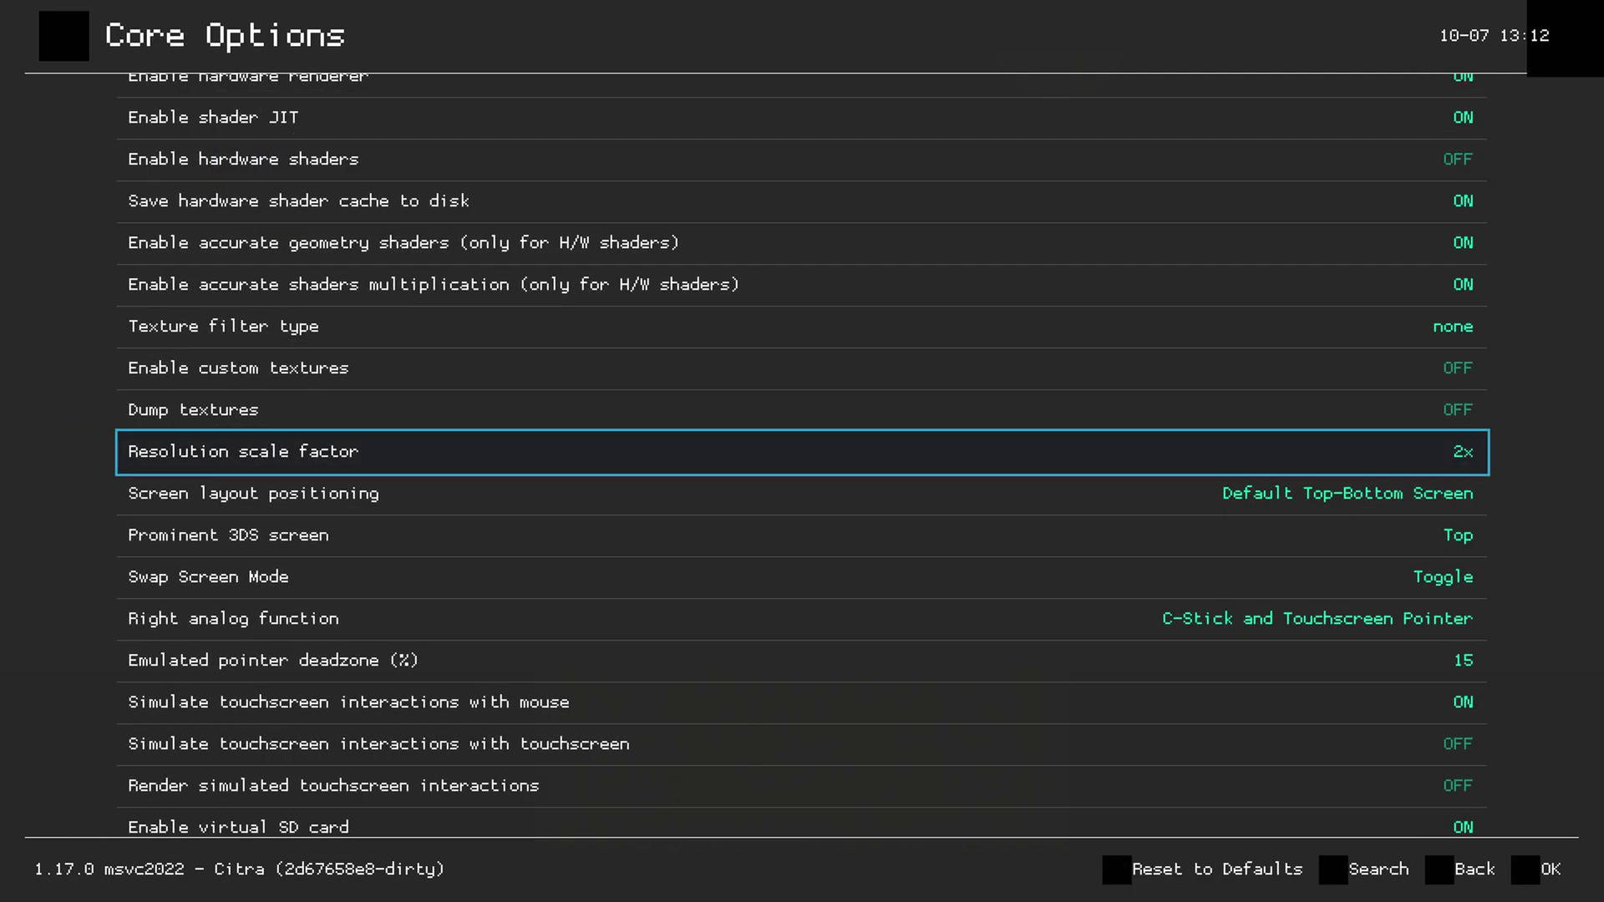
- Examine the choices for Right analog function and leave them without picking another one
key(Down)
key(Down)
key(Down)
key(Down)
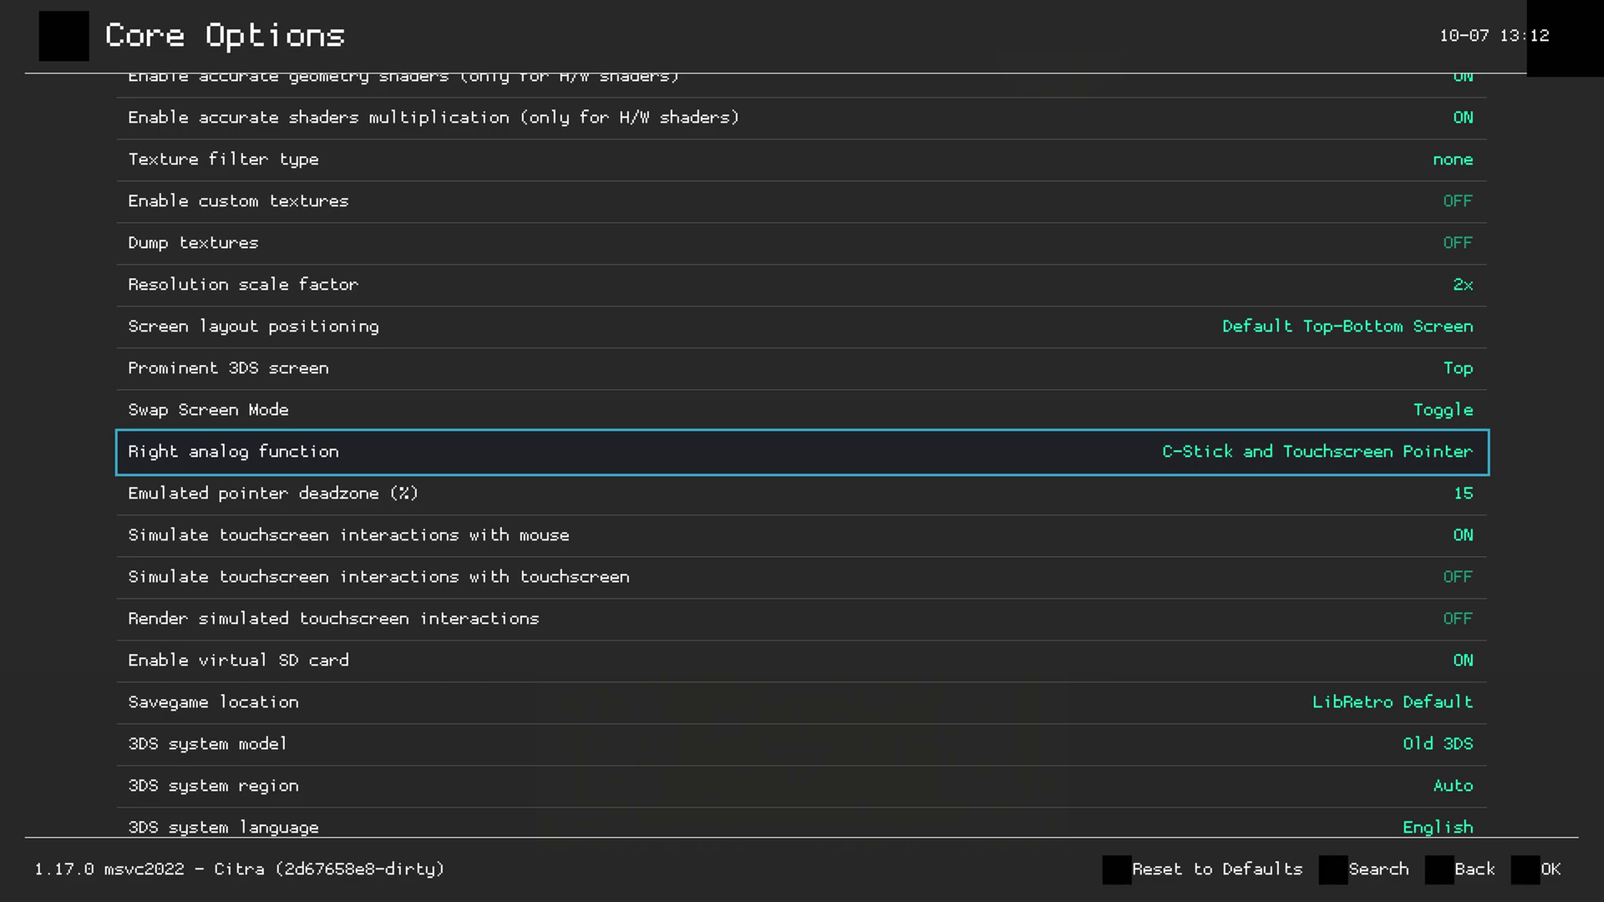
key(Return)
key(Down)
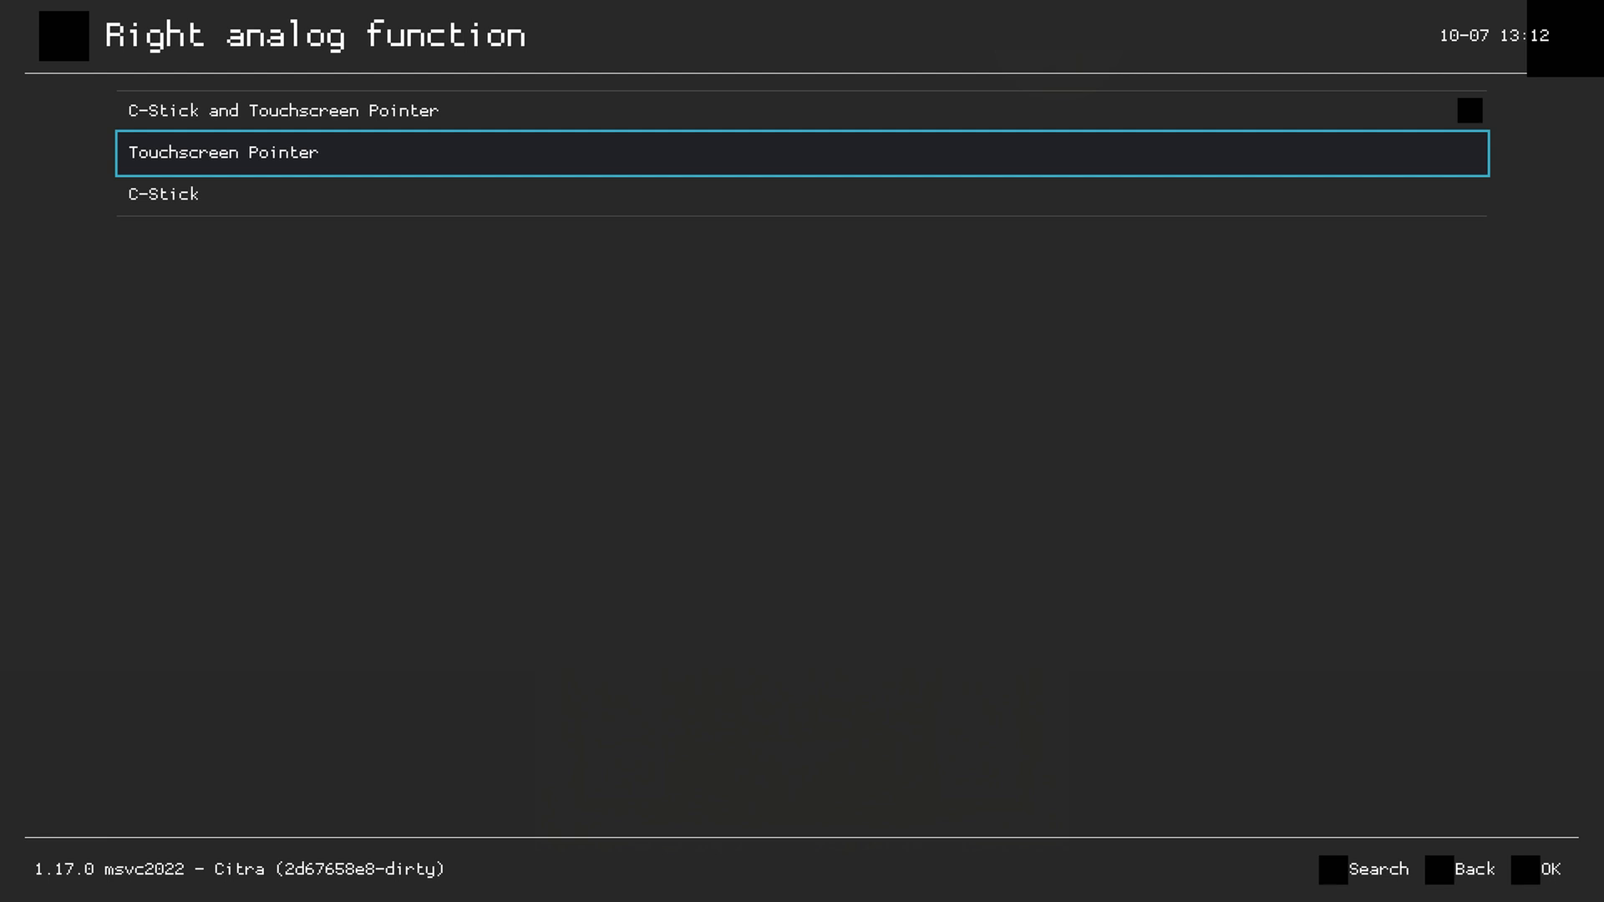
key(Down)
key(Up)
key(Down)
key(Up)
key(BackSpace)
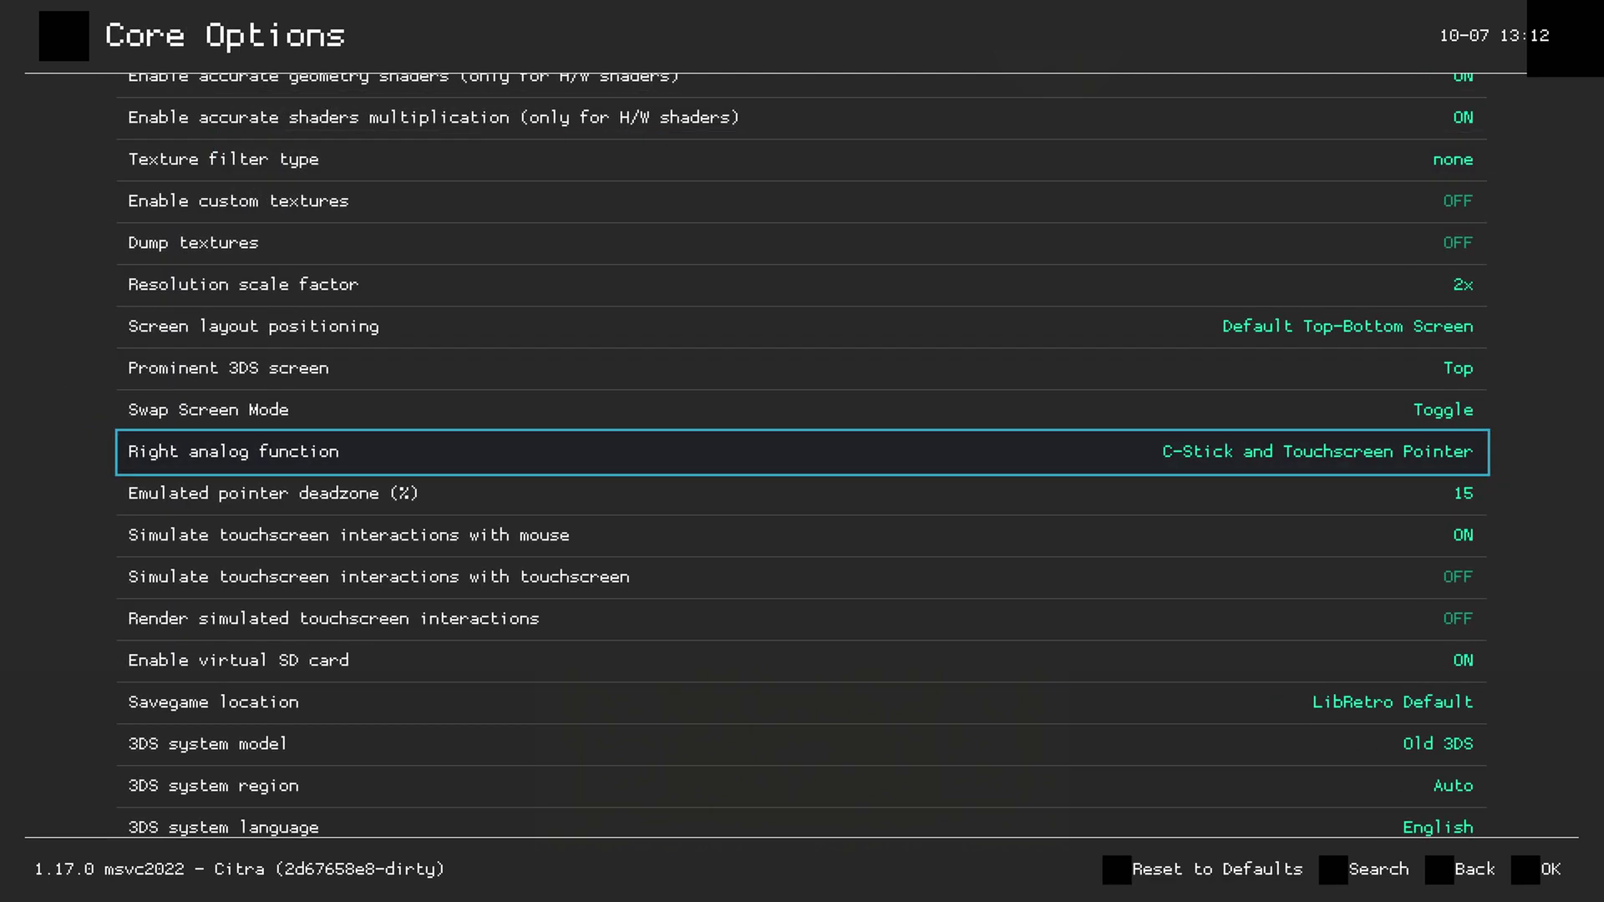
- Turn on Render simulated touchscreen interactions
key(Down)
key(Down)
key(Down)
key(Down)
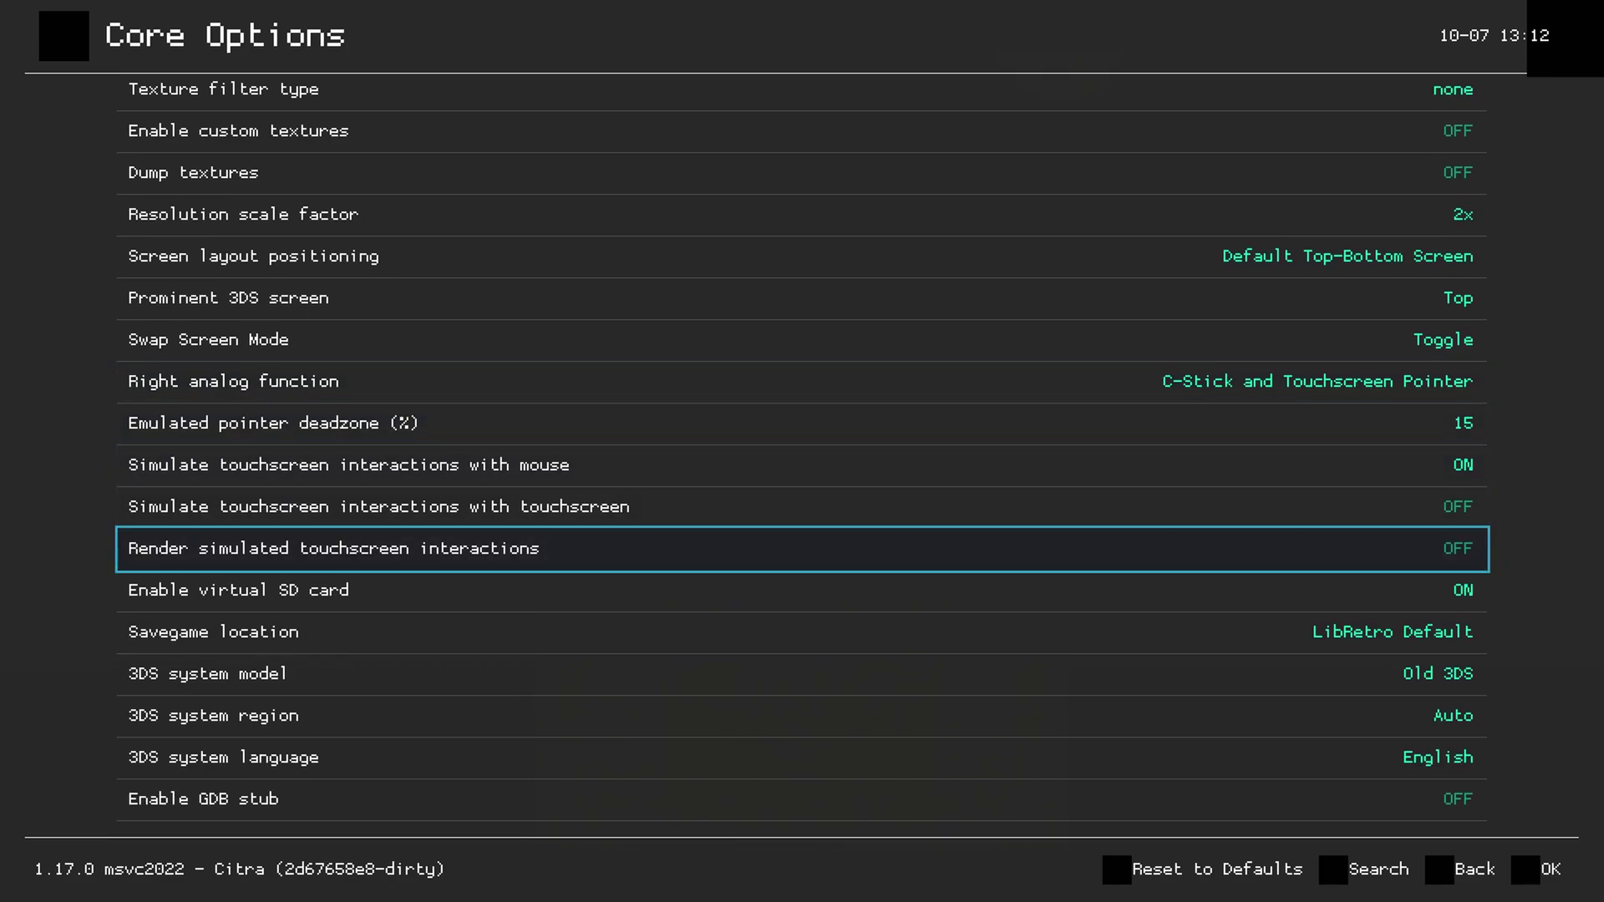
key(Right)
- Review the Emulated pointer deadzone (%) choices and keep 15
key(Up)
key(Up)
key(Up)
key(Return)
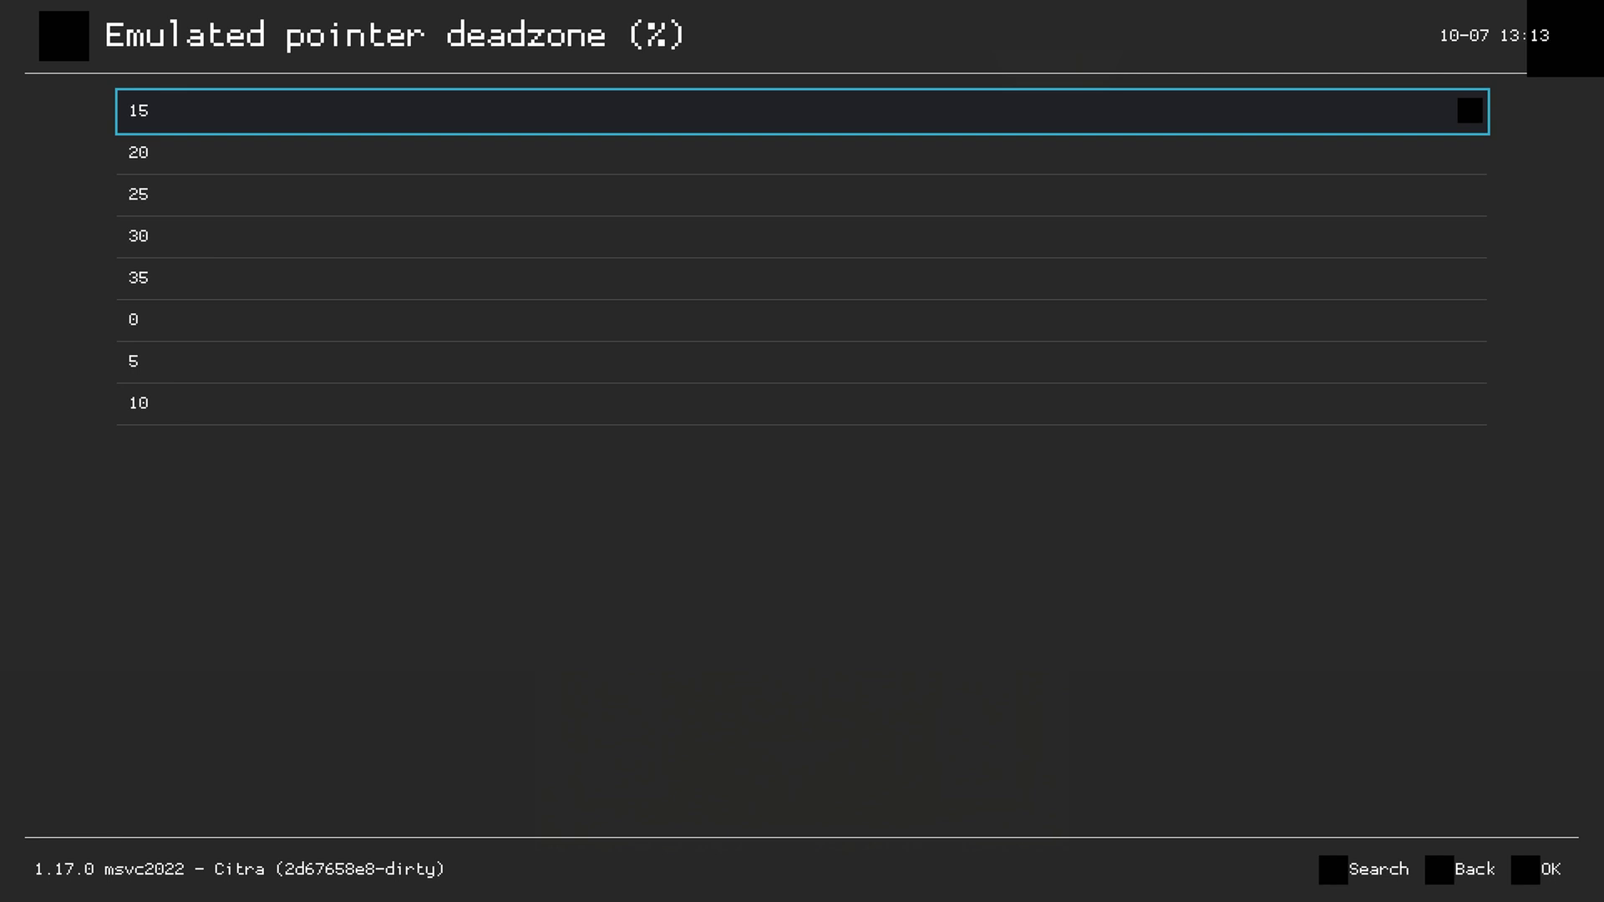
key(Return)
- Examine the 3DS system model choices and the remaining system options without changing them
key(Down)
key(Down)
key(Down)
key(Down)
key(Down)
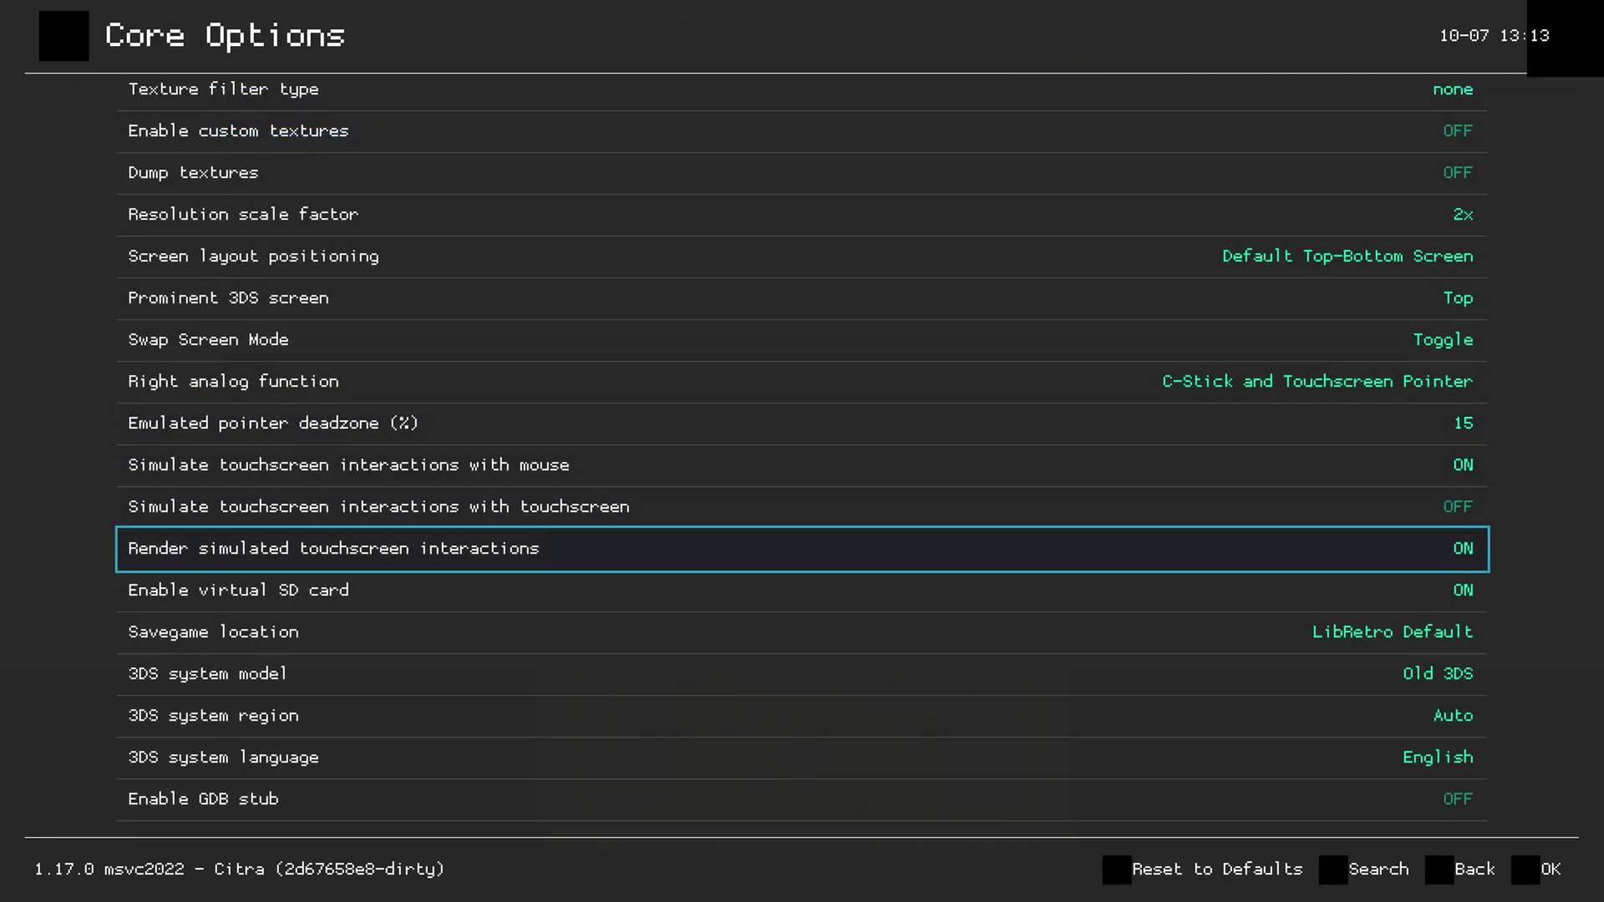
key(Down)
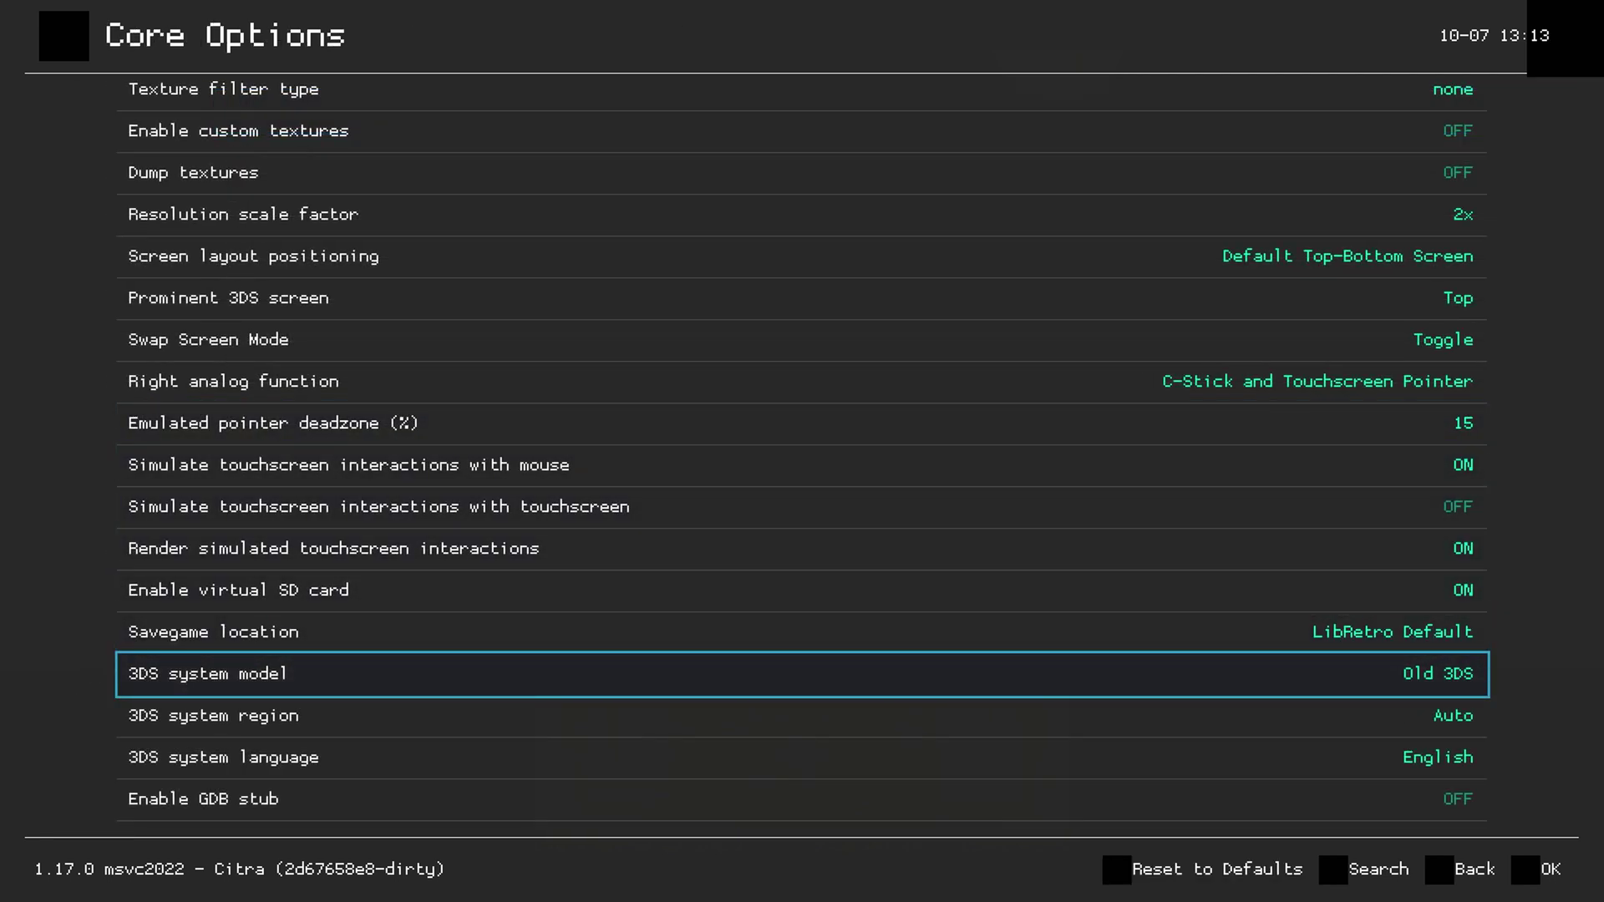
key(Return)
key(Down)
key(Up)
key(Down)
key(Up)
key(Down)
key(BackSpace)
key(Down)
key(Down)
key(Up)
key(Down)
key(Up)
- Save the current core options for the whole content directory and return to Core Options
key(Up)
key(Up)
key(Up)
key(Up)
key(Up)
key(Up)
key(Up)
key(Up)
key(Up)
key(Up)
key(Up)
key(Up)
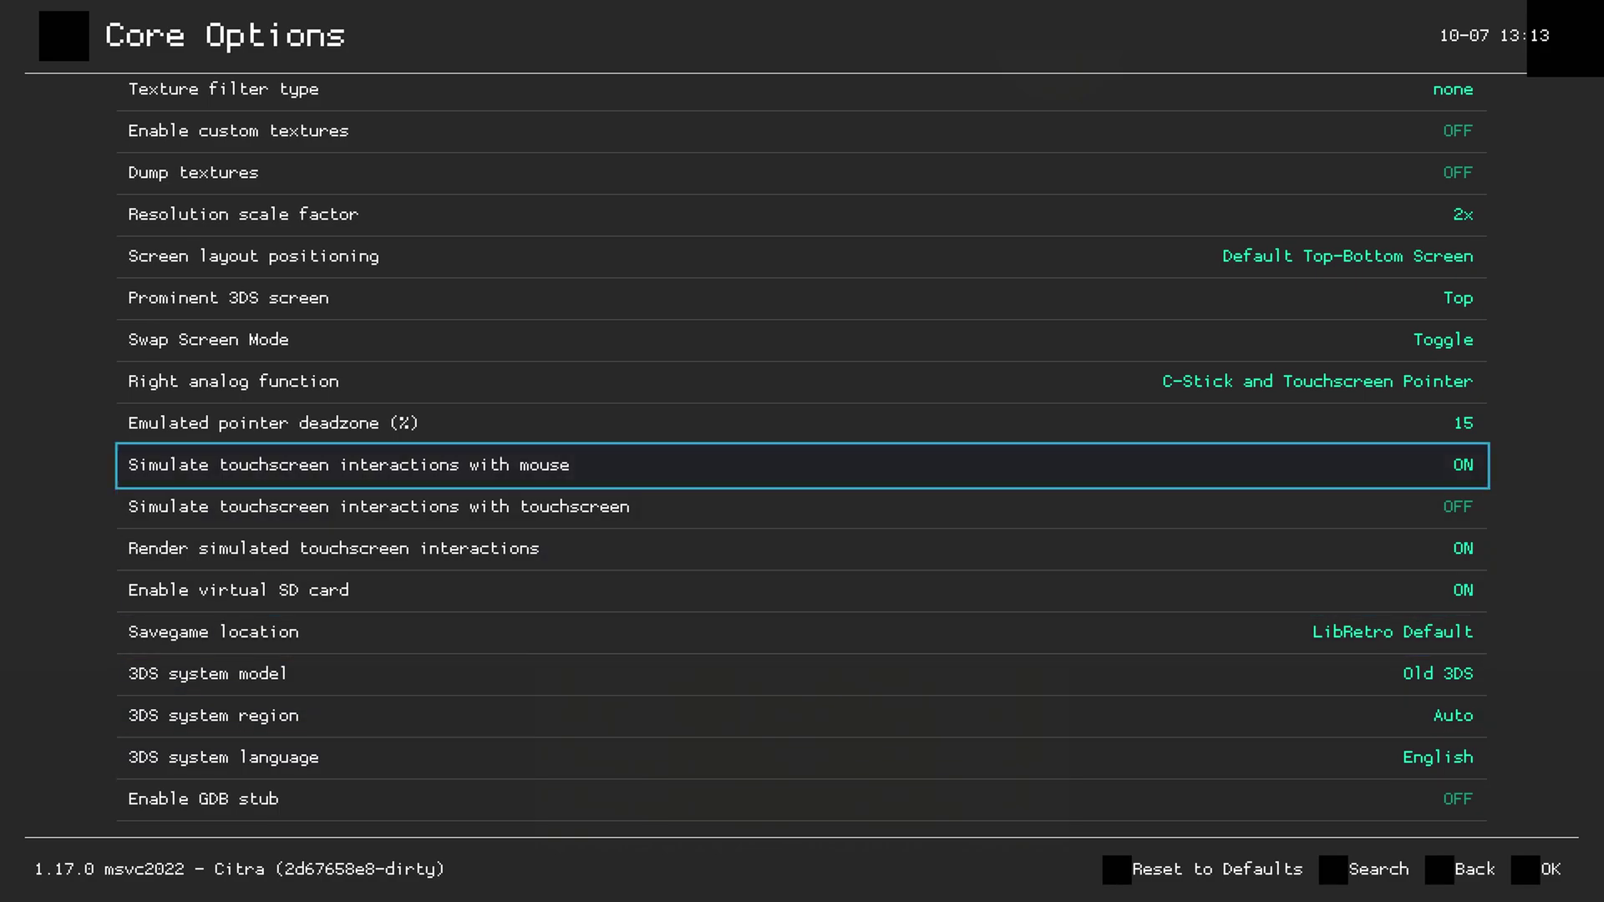
key(Up)
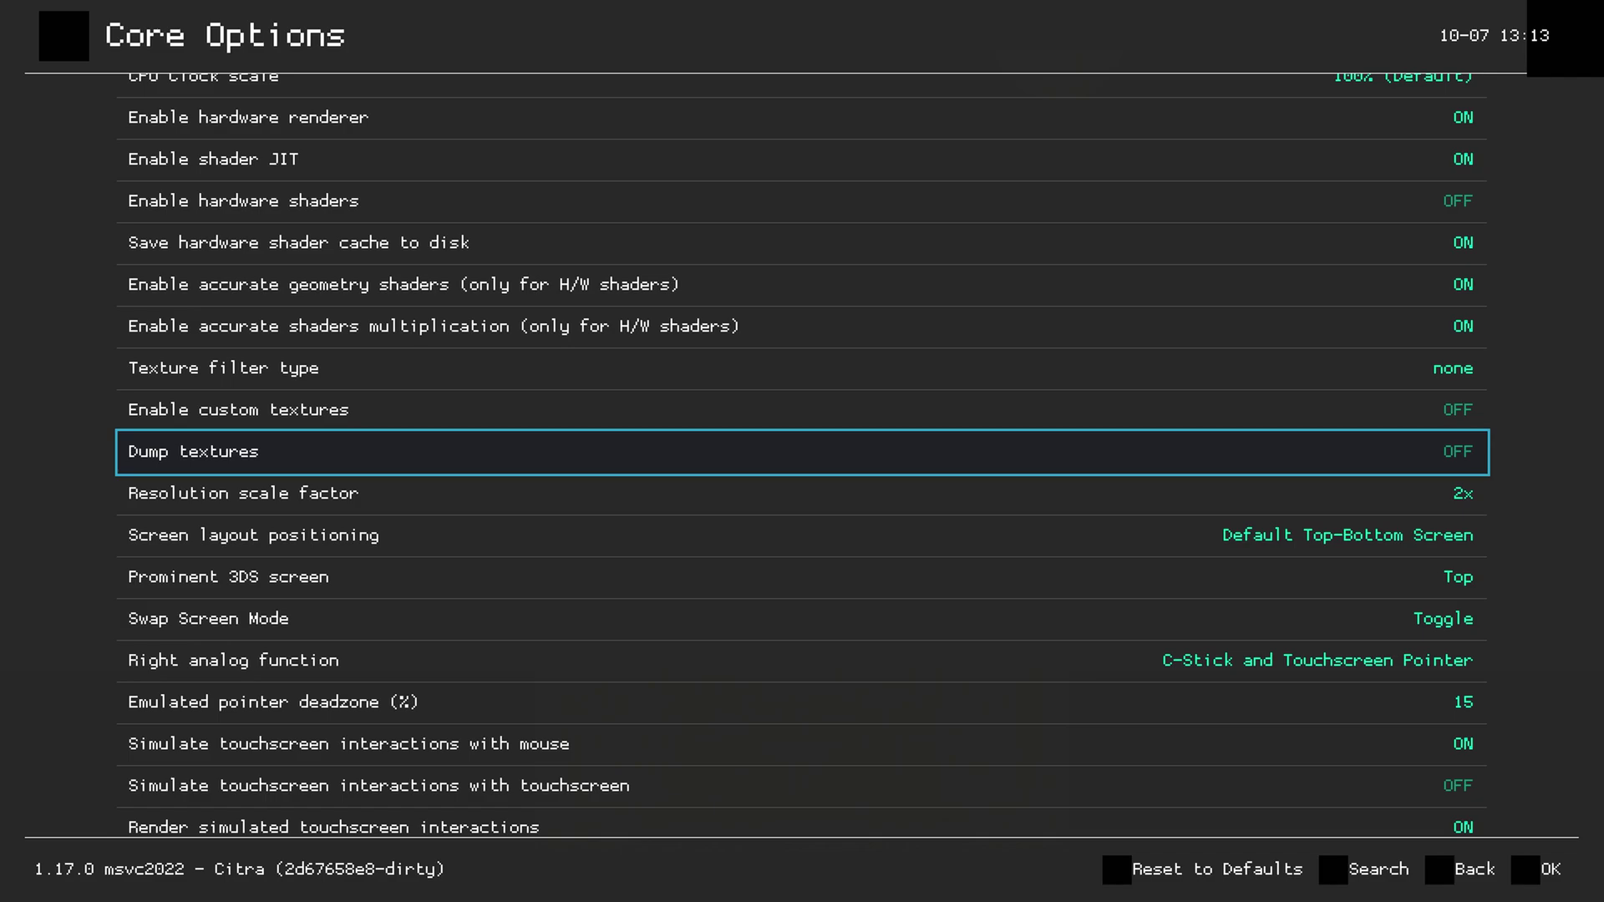
key(Up)
key(Up)
key(Up)
key(Up)
key(Up)
key(Up)
key(Up)
key(Up)
key(Up)
key(Up)
key(Up)
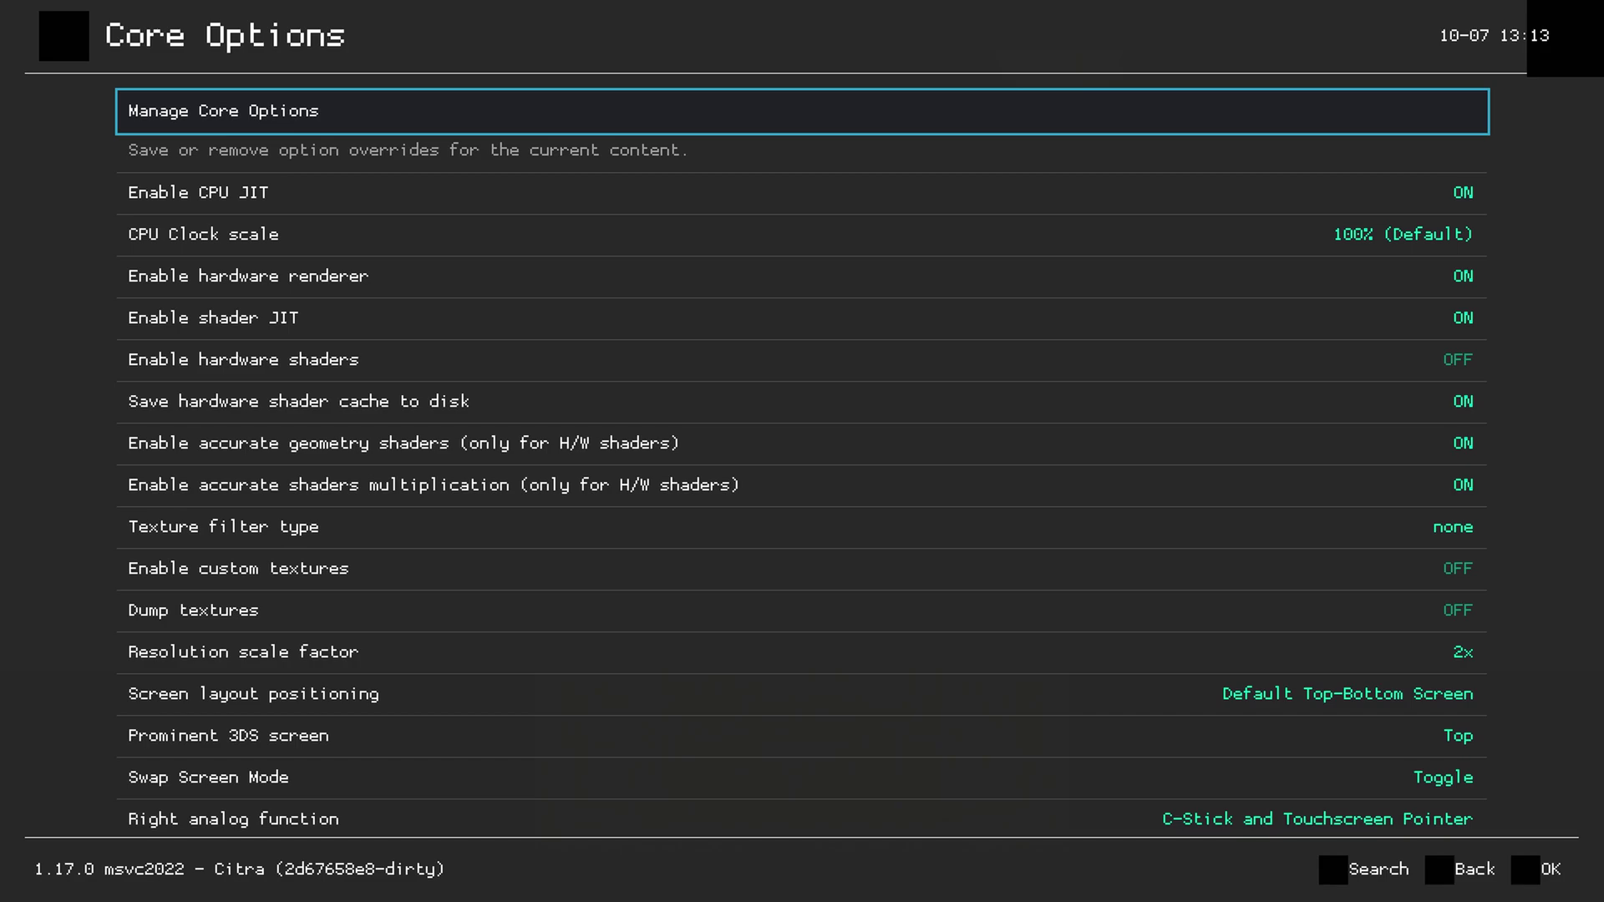
key(Return)
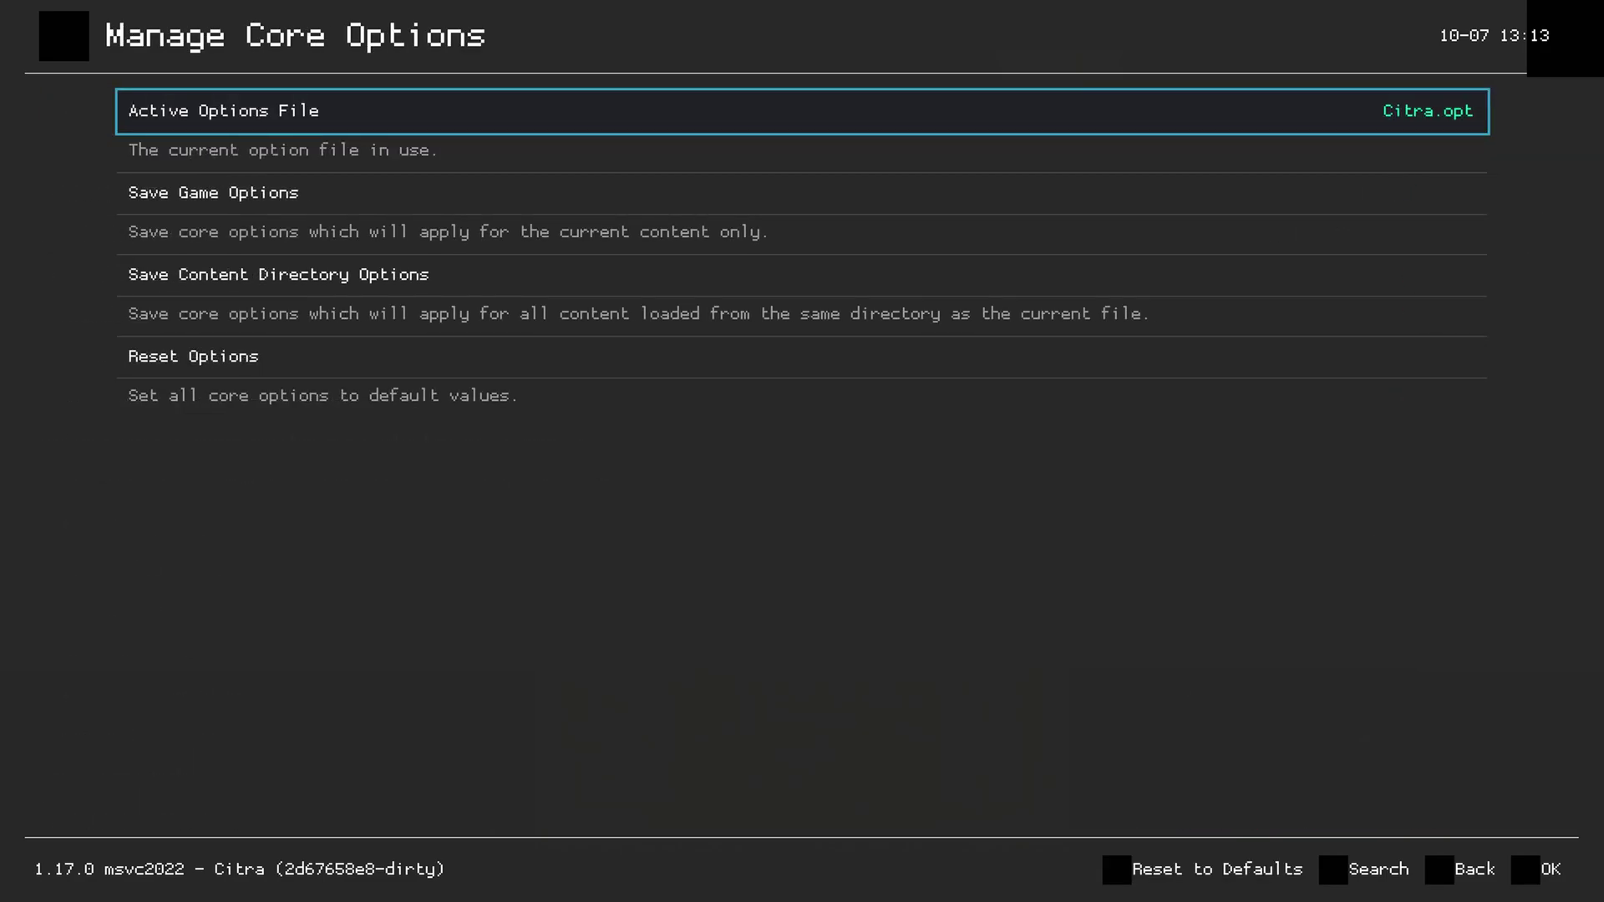
key(Down)
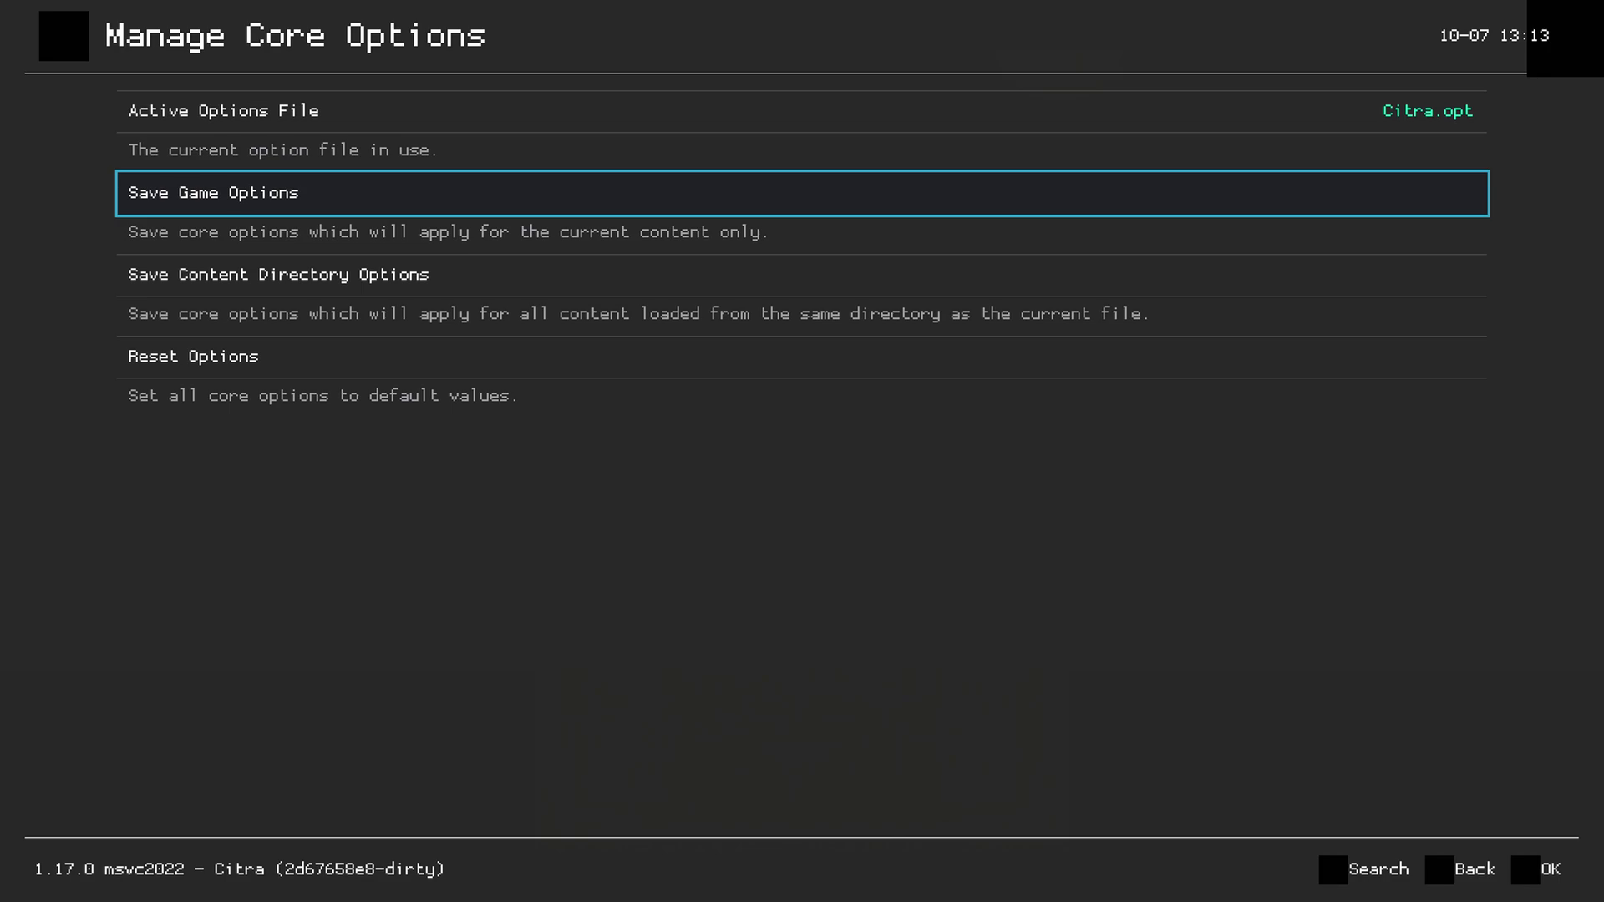
key(Down)
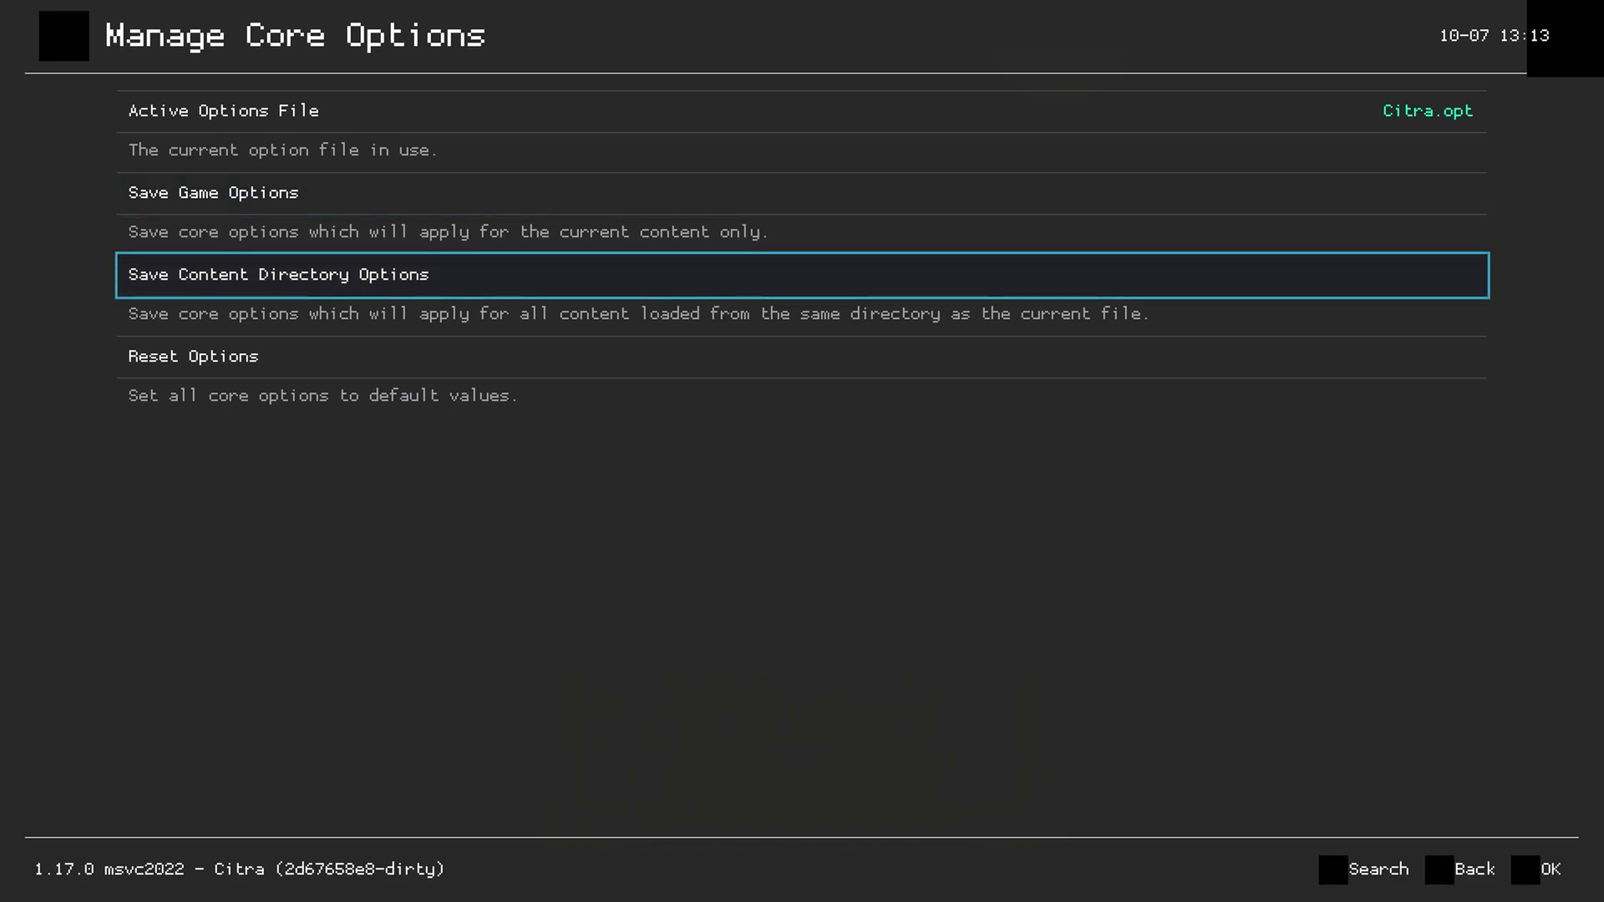
key(Return)
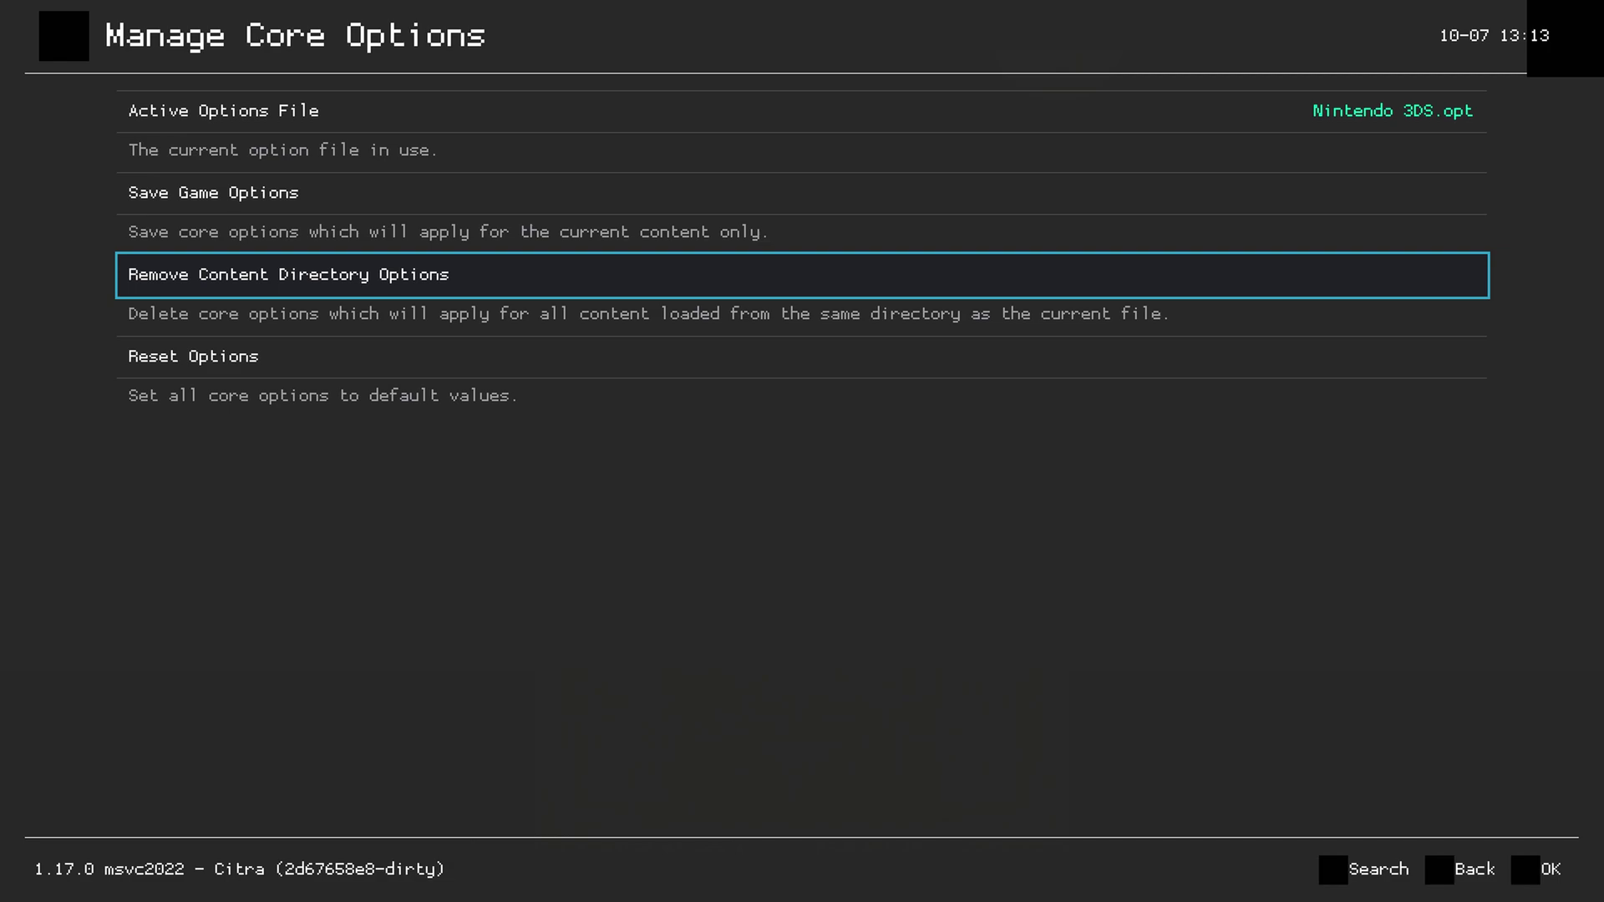
key(BackSpace)
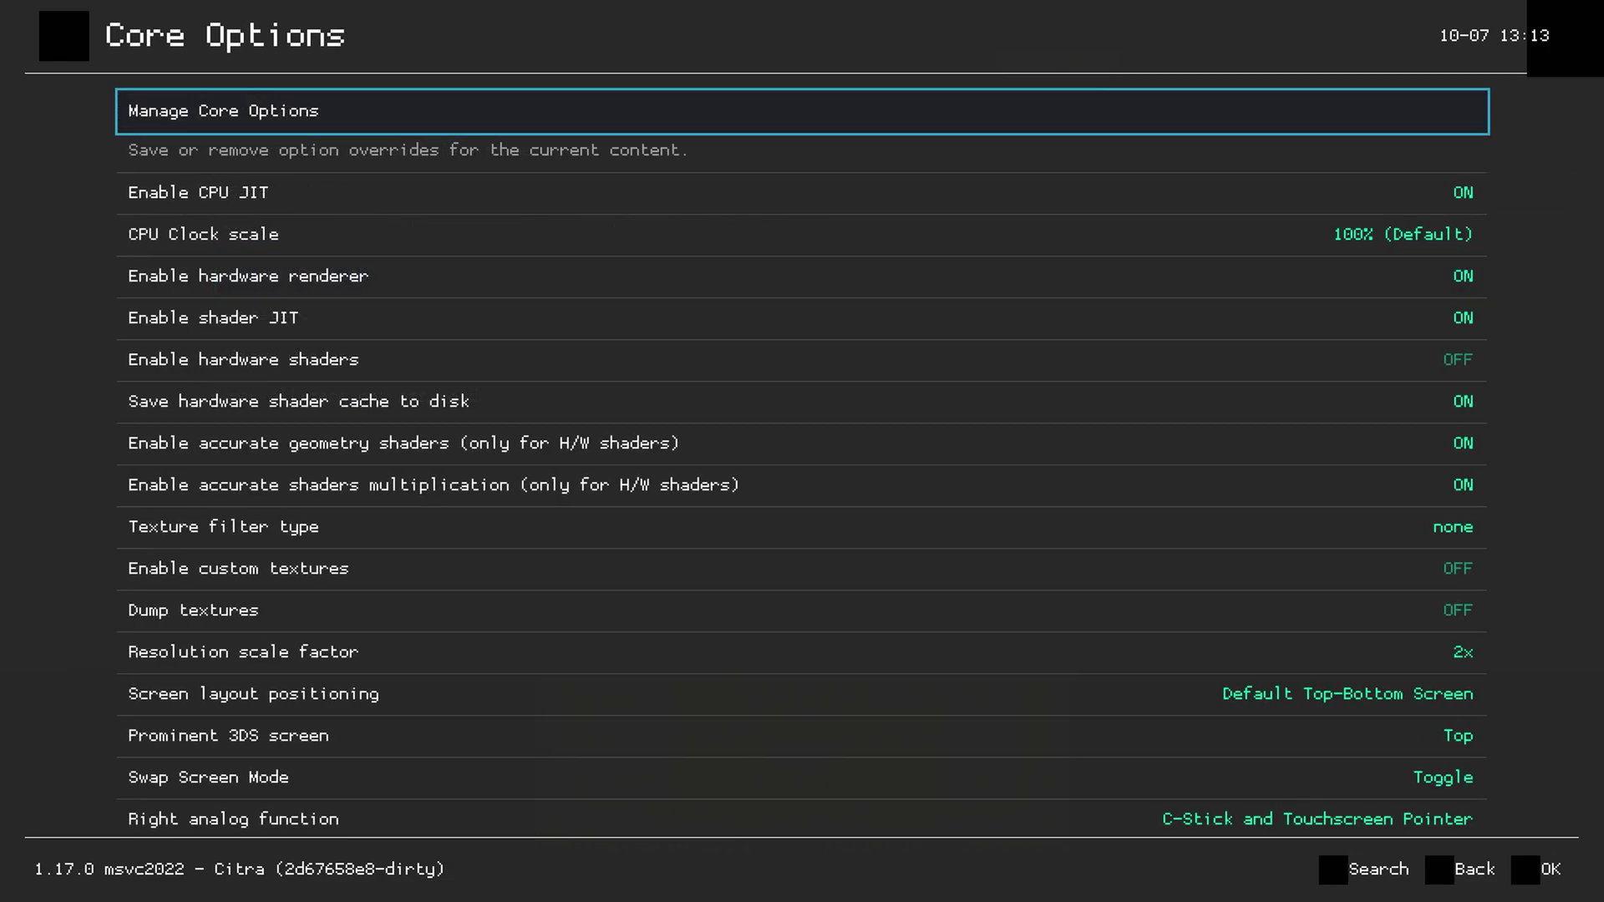
- Restart the game with the saved core options and begin a New Game in file 1
key(BackSpace)
key(Up)
key(Up)
key(Up)
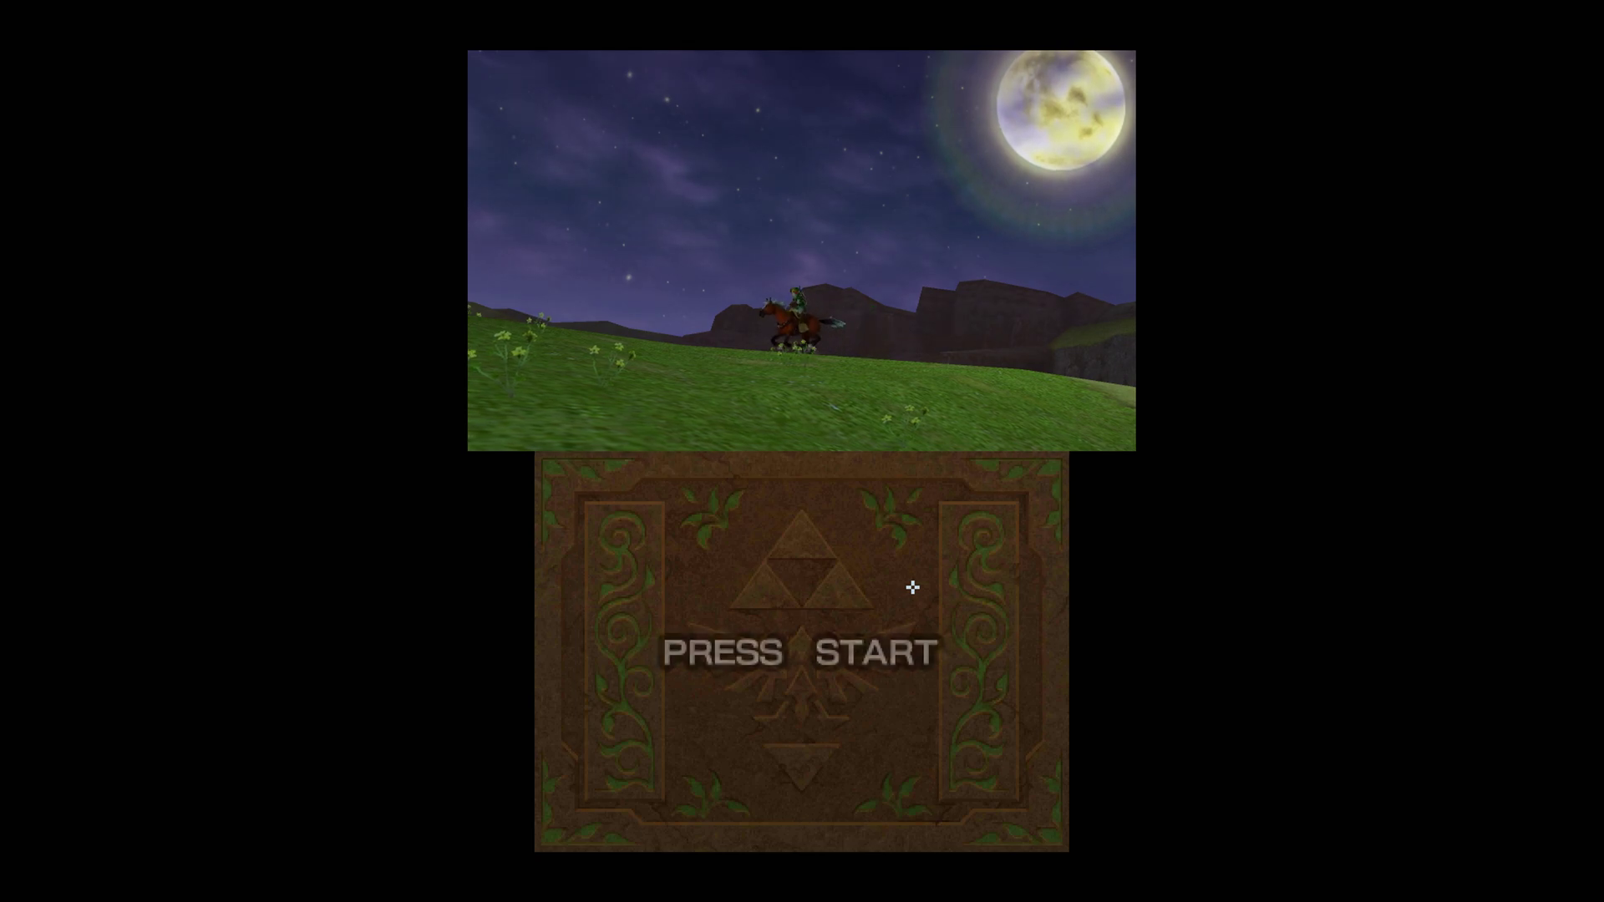
key(m)
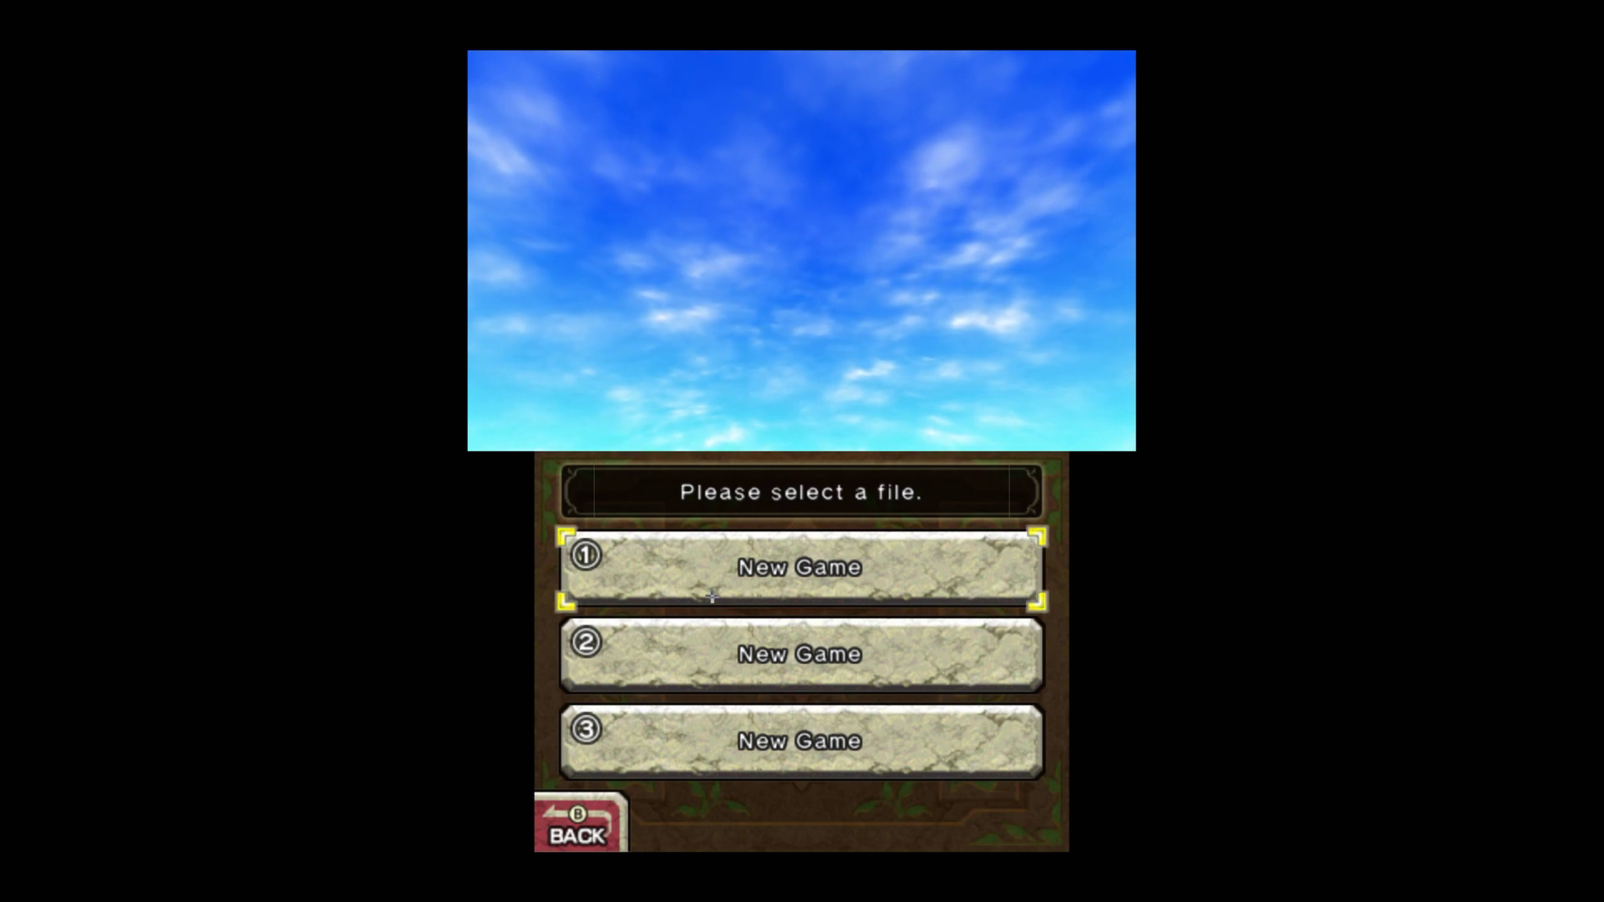
click(713, 564)
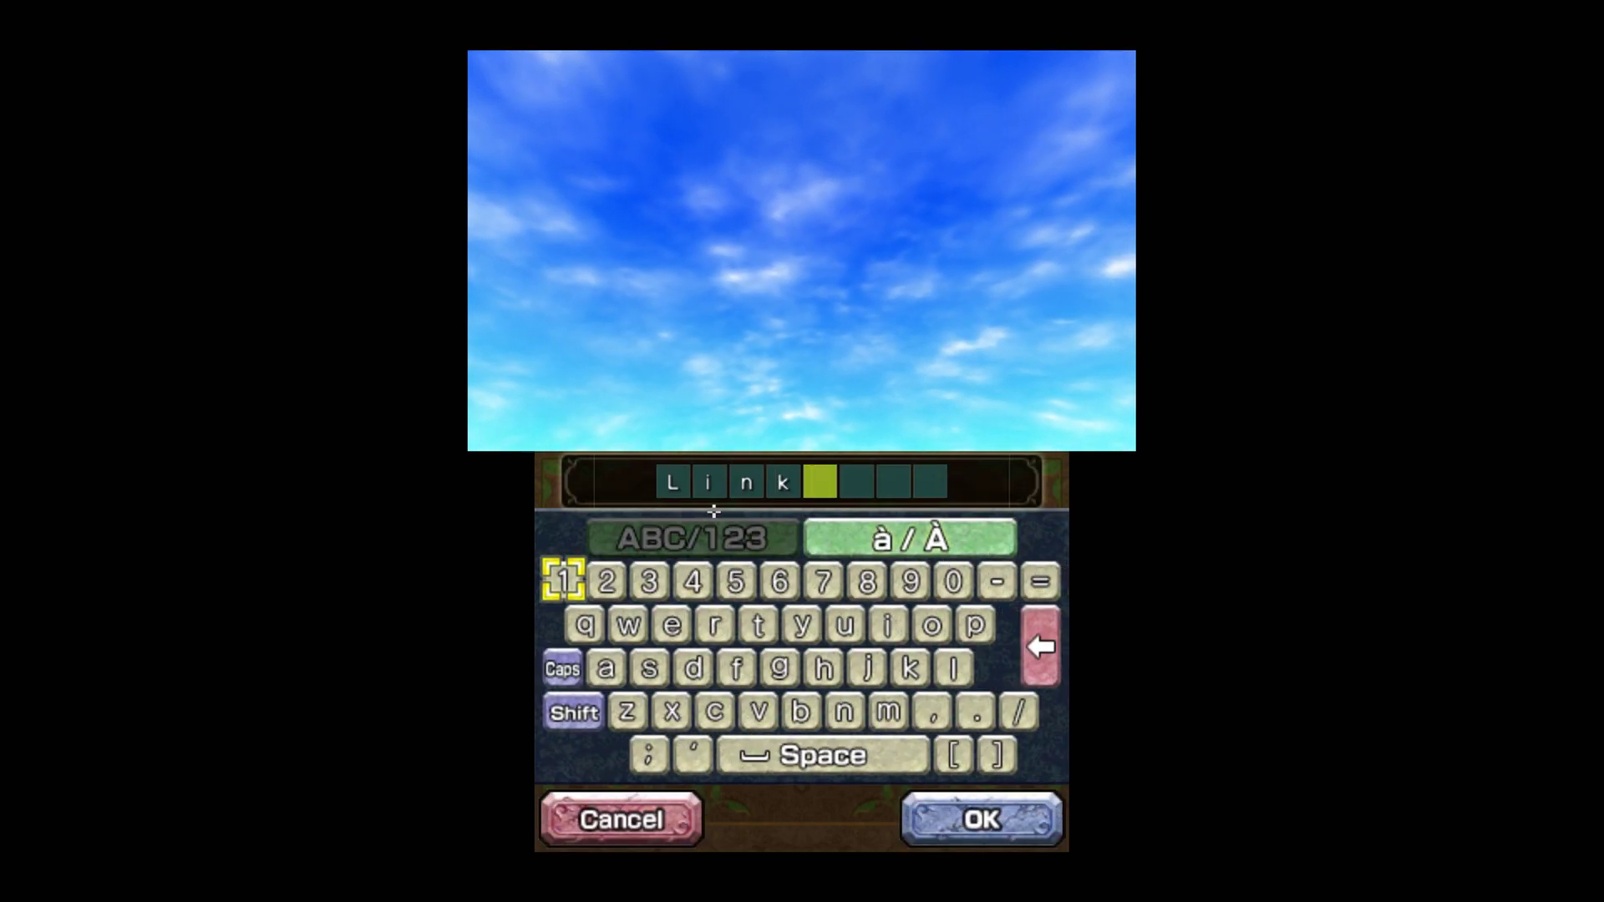
- Confirm Link as the character name and start the new game
click(926, 815)
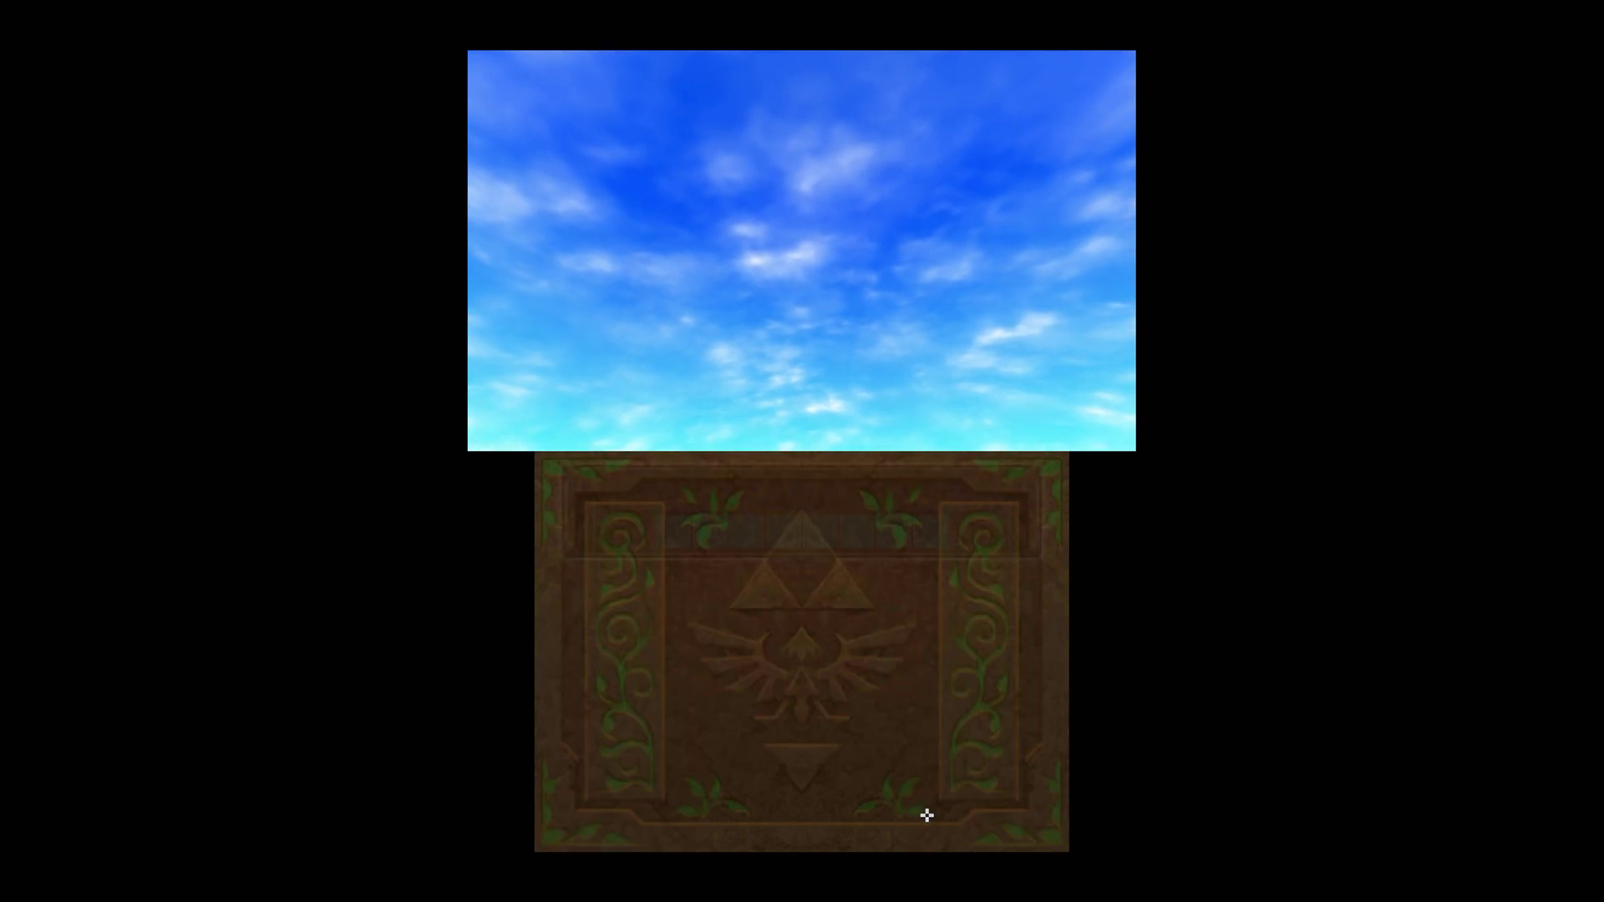
click(934, 666)
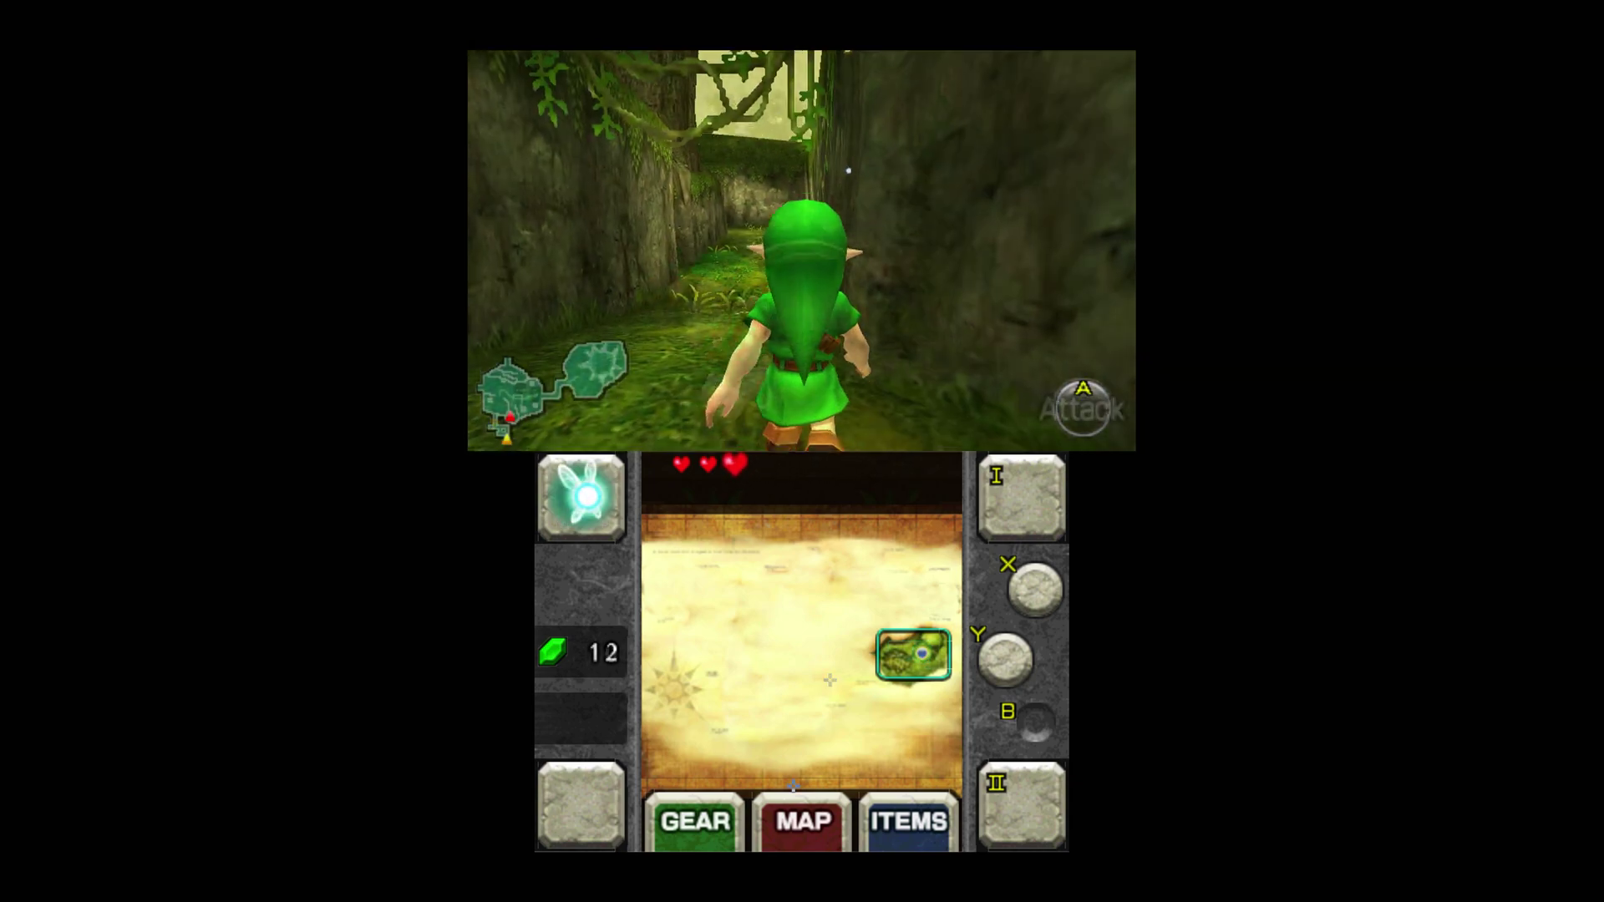
- View the Kokiri Sword description on the Gear screen and return to the game
click(705, 818)
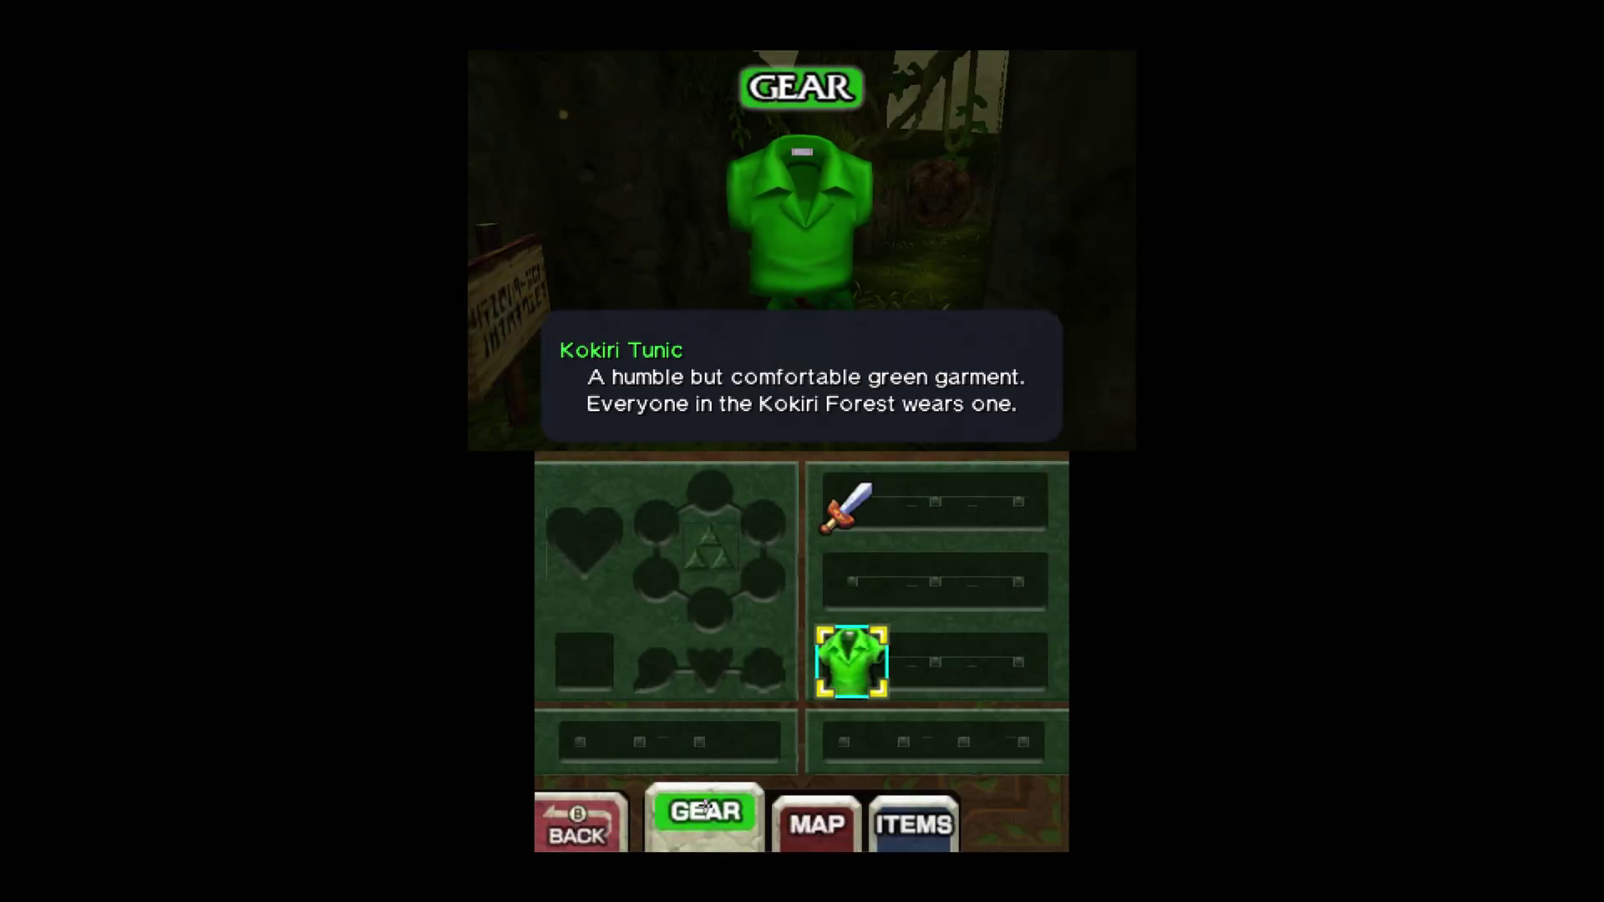
click(823, 513)
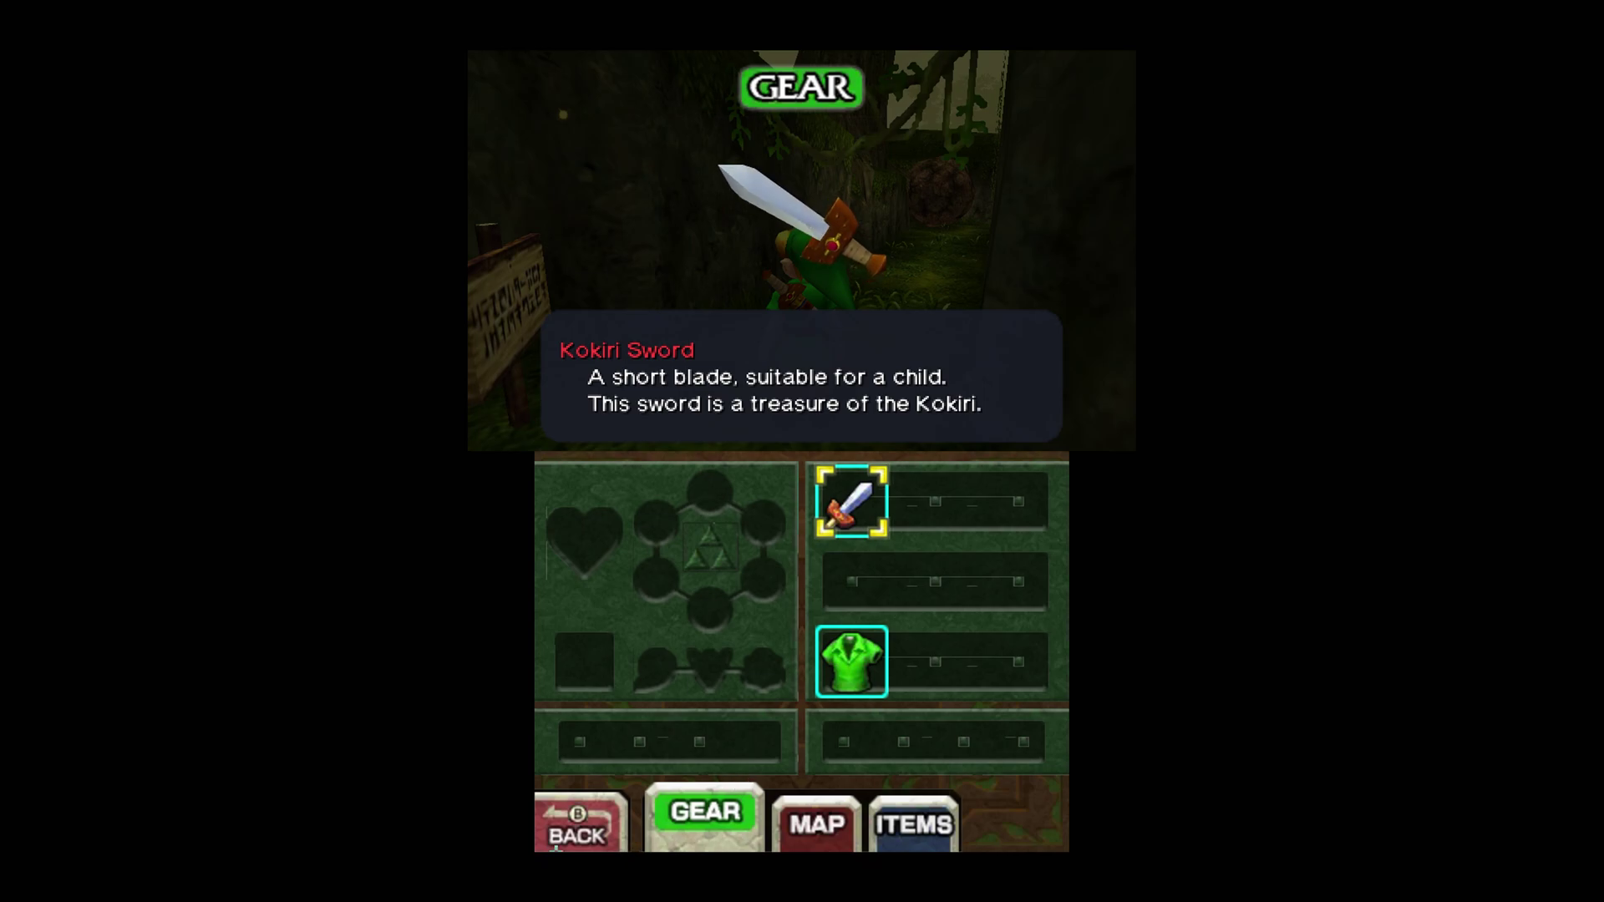
click(598, 829)
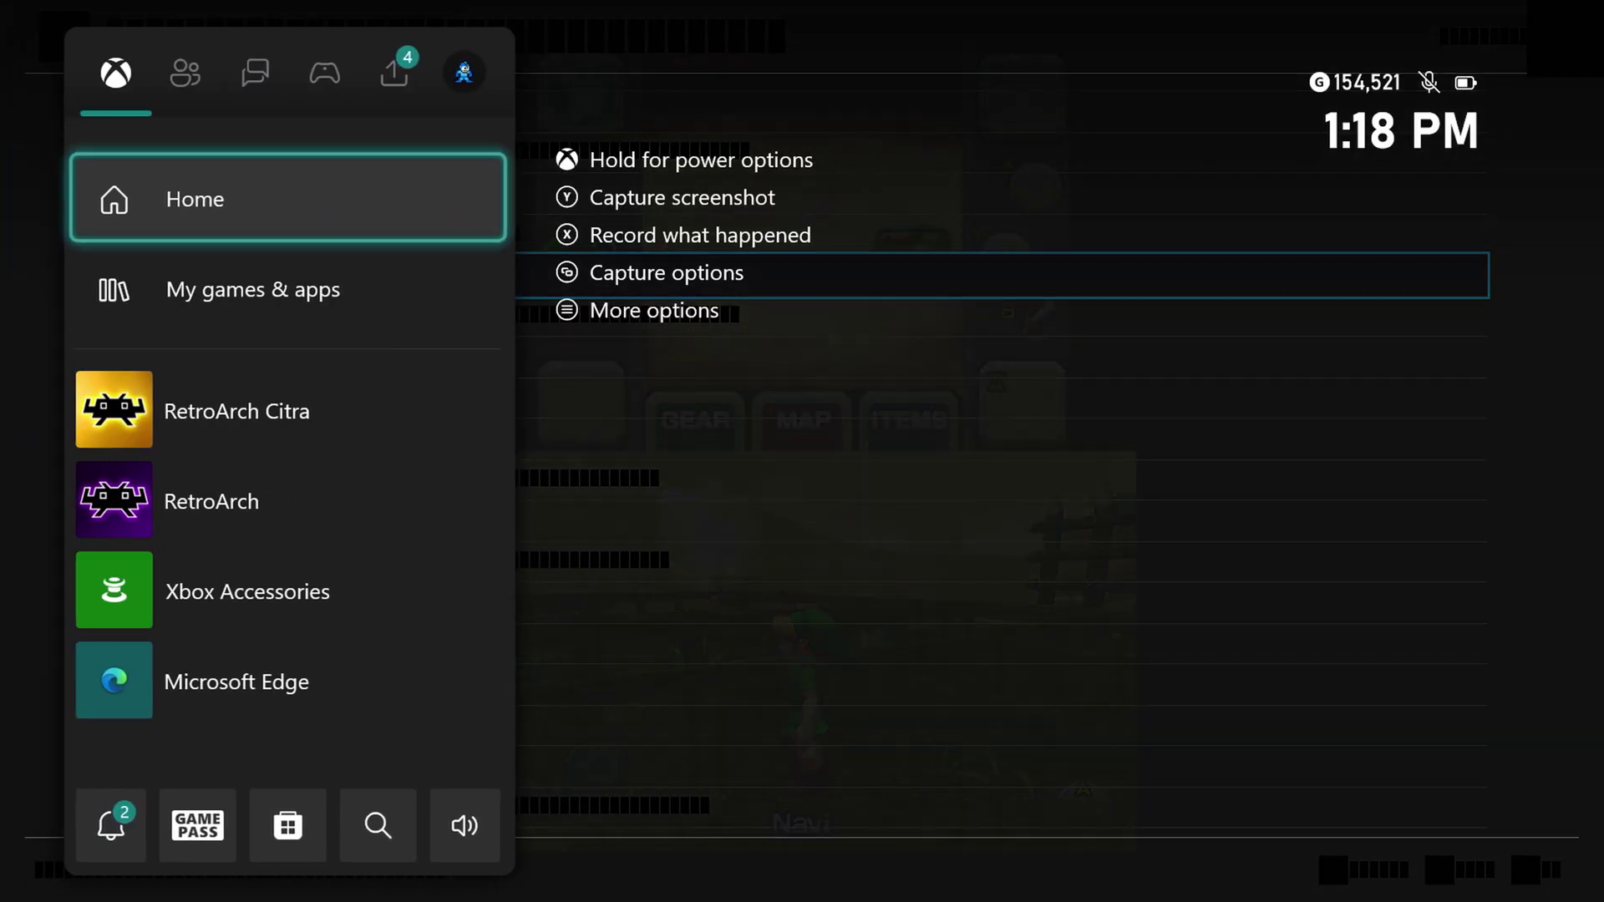
- Quit RetroArch Citra from the Xbox guide, reopen it and launch Ace Combat Assault Horizon Legacy+ from the Nintendo 3DS playlist
key(Down)
key(Down)
key(Menu)
key(Down)
key(Down)
key(Return)
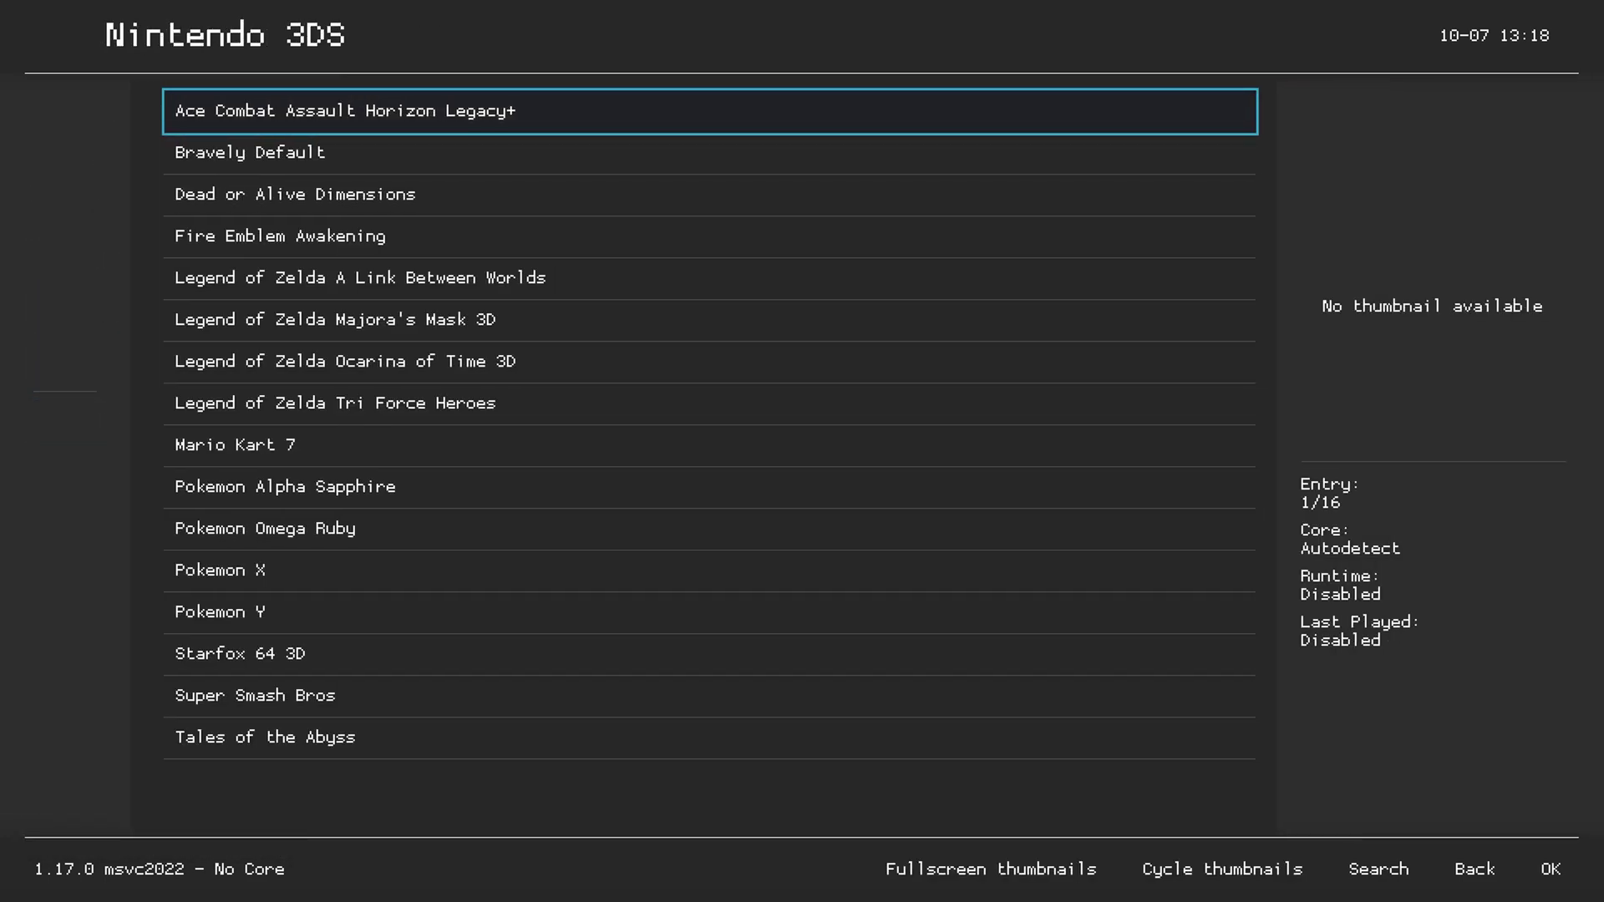
key(Return)
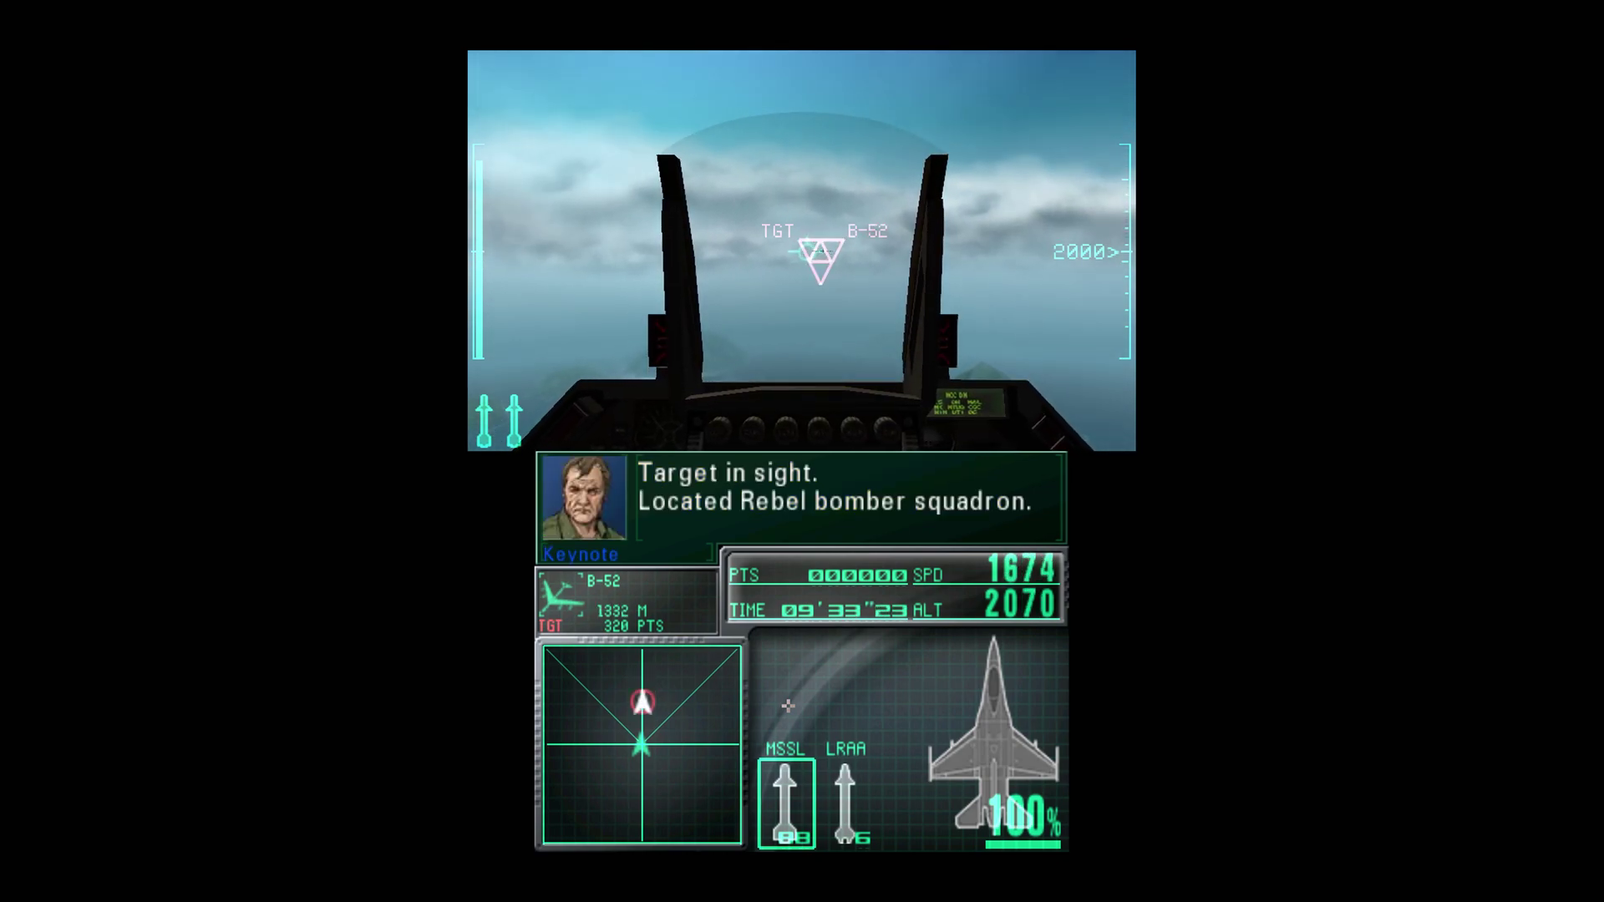
- Play the Ace Combat mission against the B-52 bombers and pause it at the Options Menu
click(626, 700)
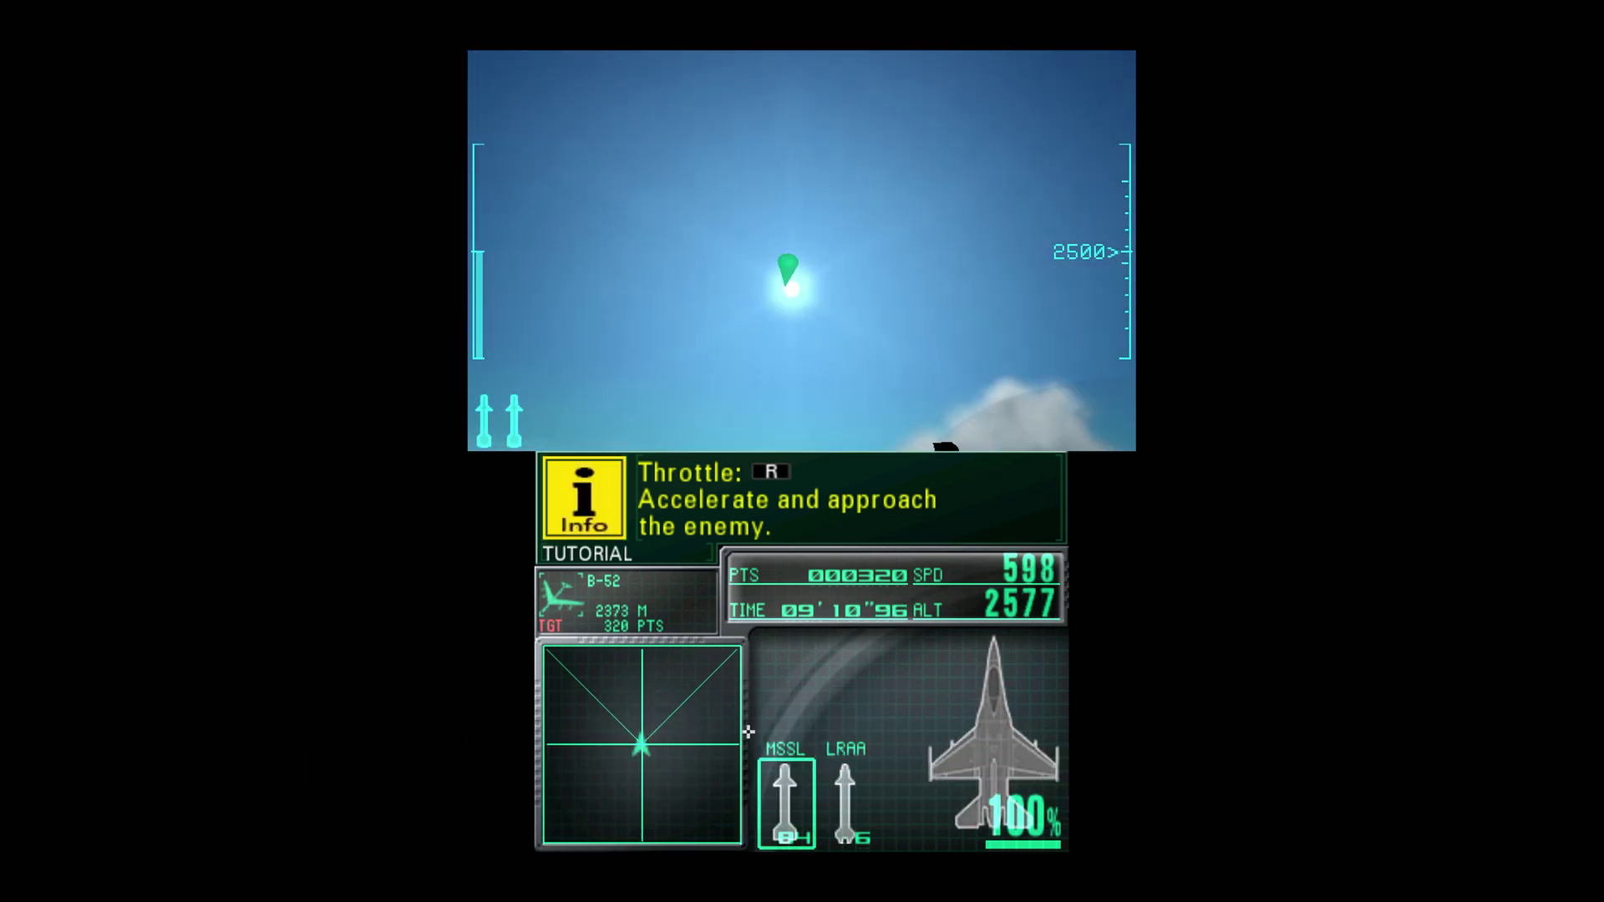
key(m)
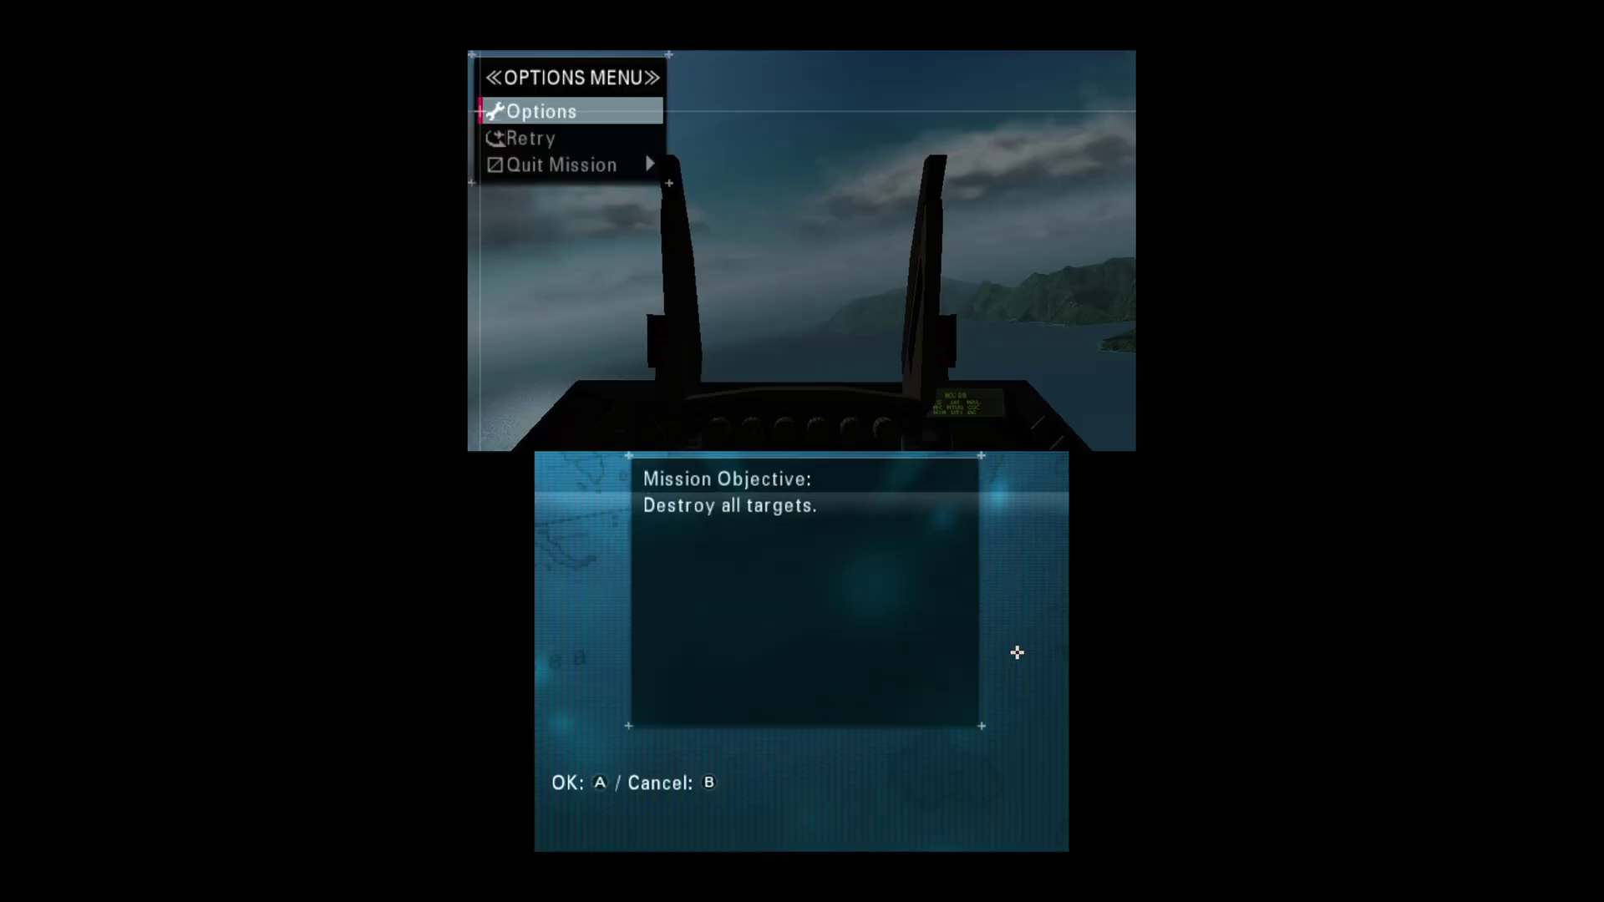
key(F9)
key(F9)
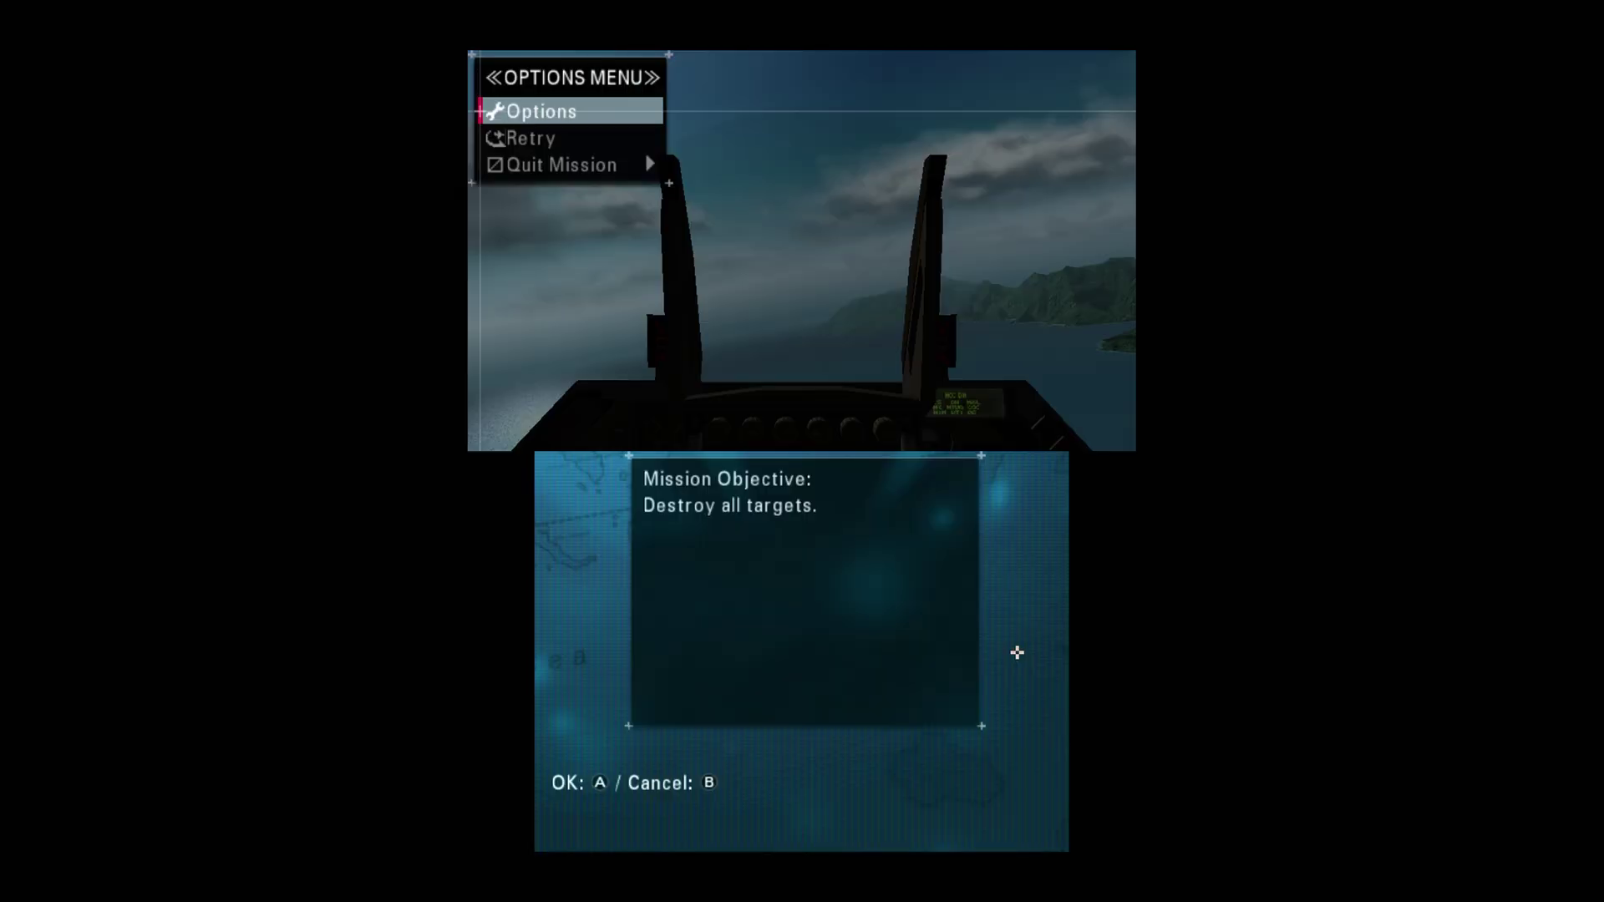
- In the Pokemon game, run past the fountain and the man in the hat, then across the bridge into the tall grass
key(Up)
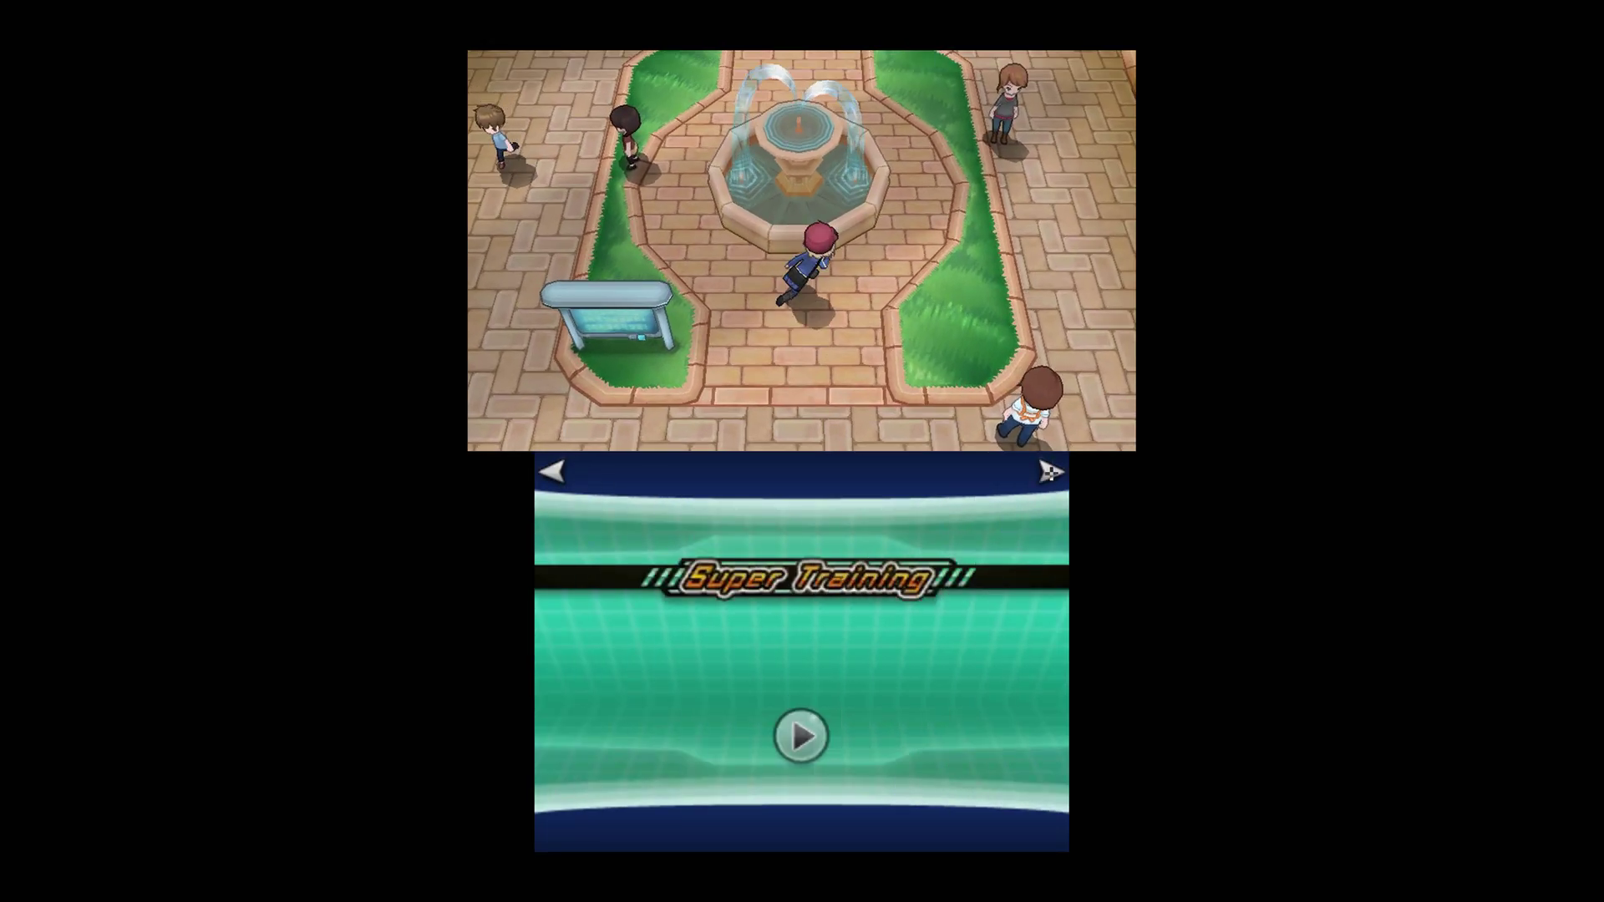
key(Up)
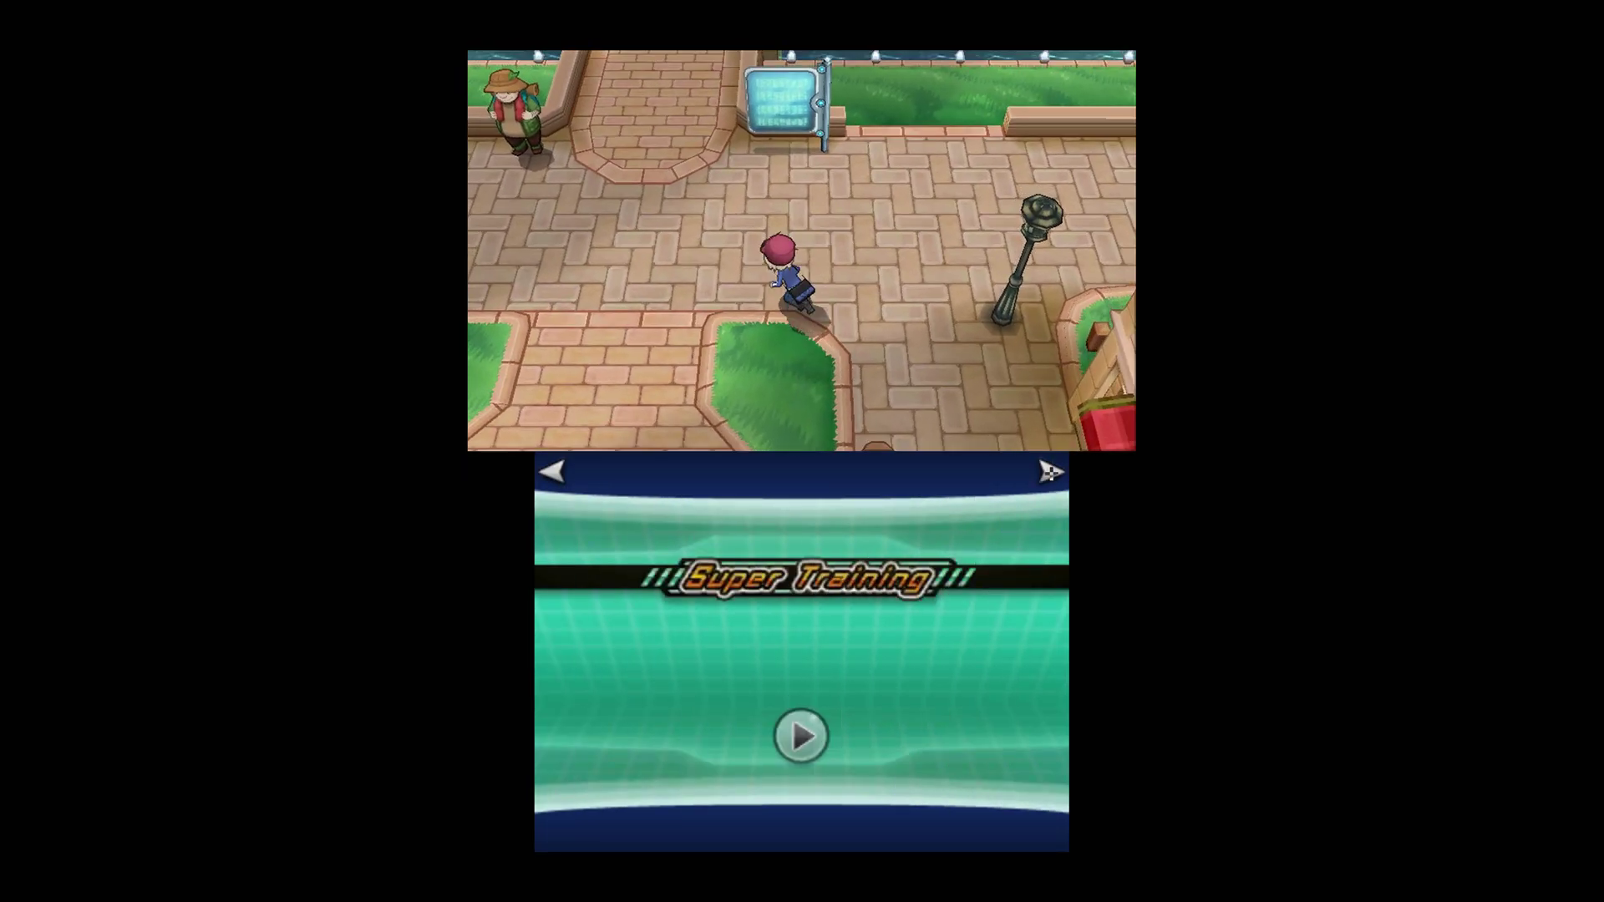
key(Up)
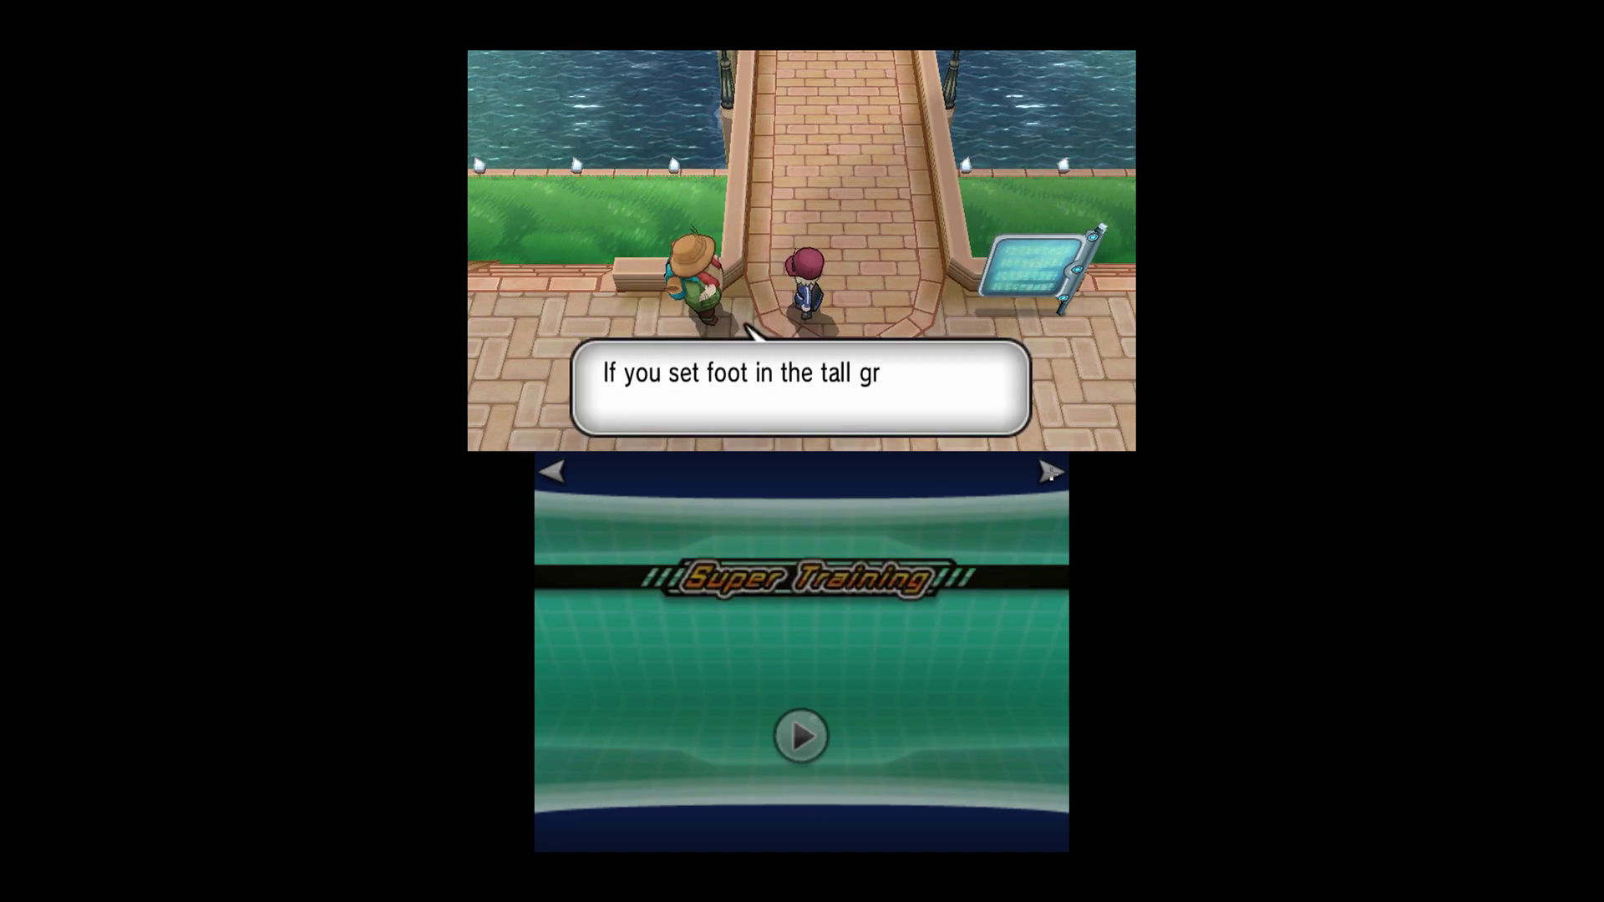
key(a)
key(Up)
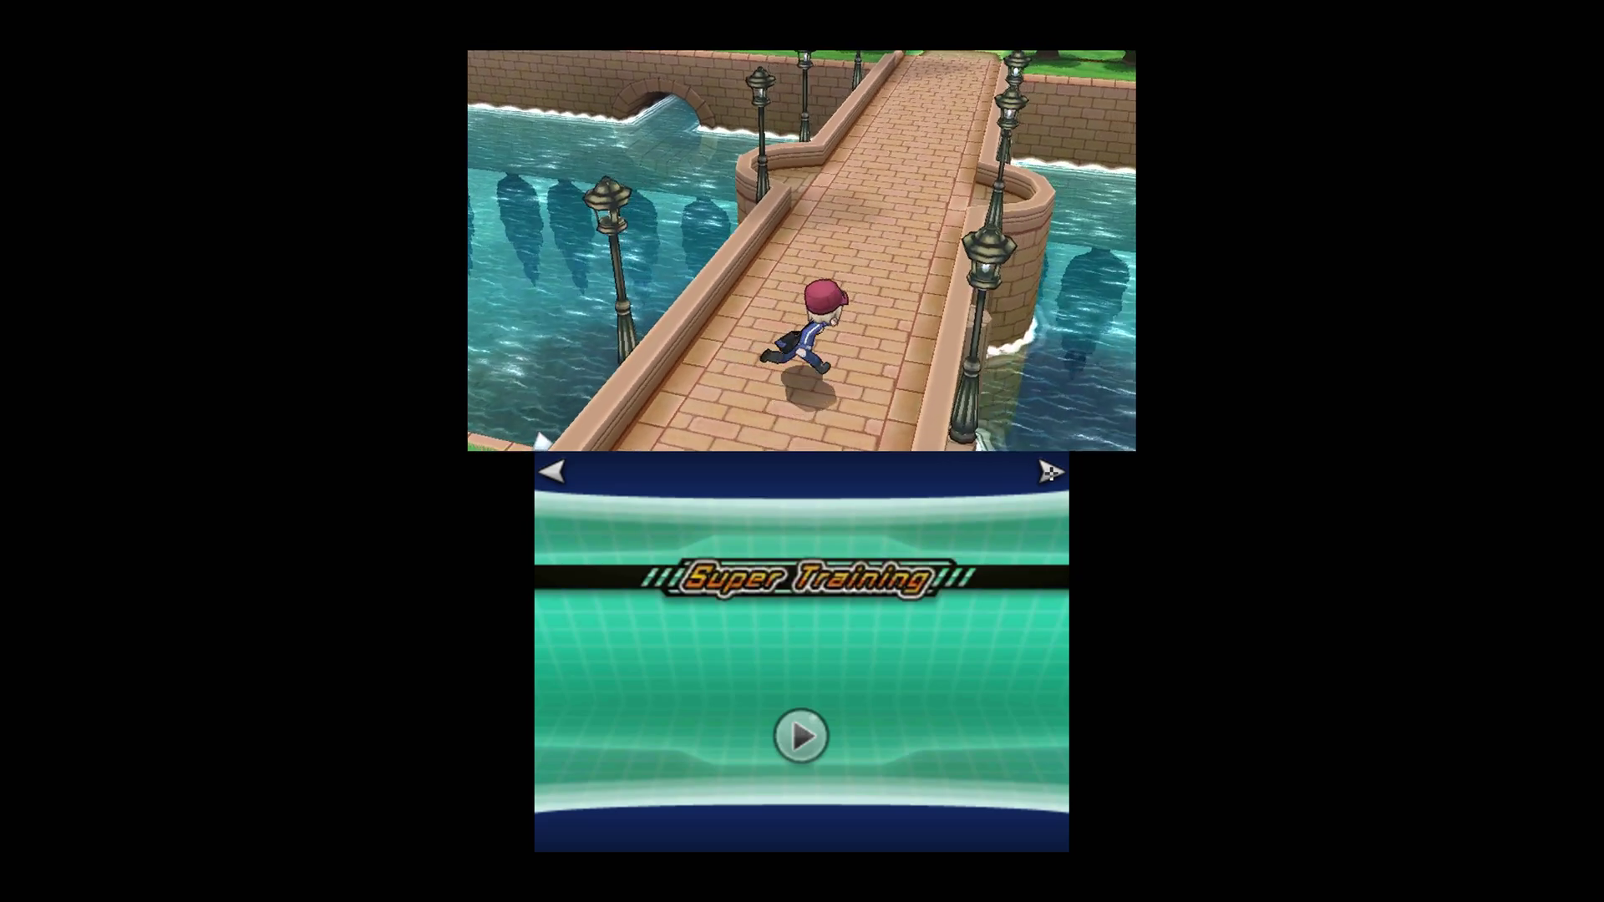
key(Up)
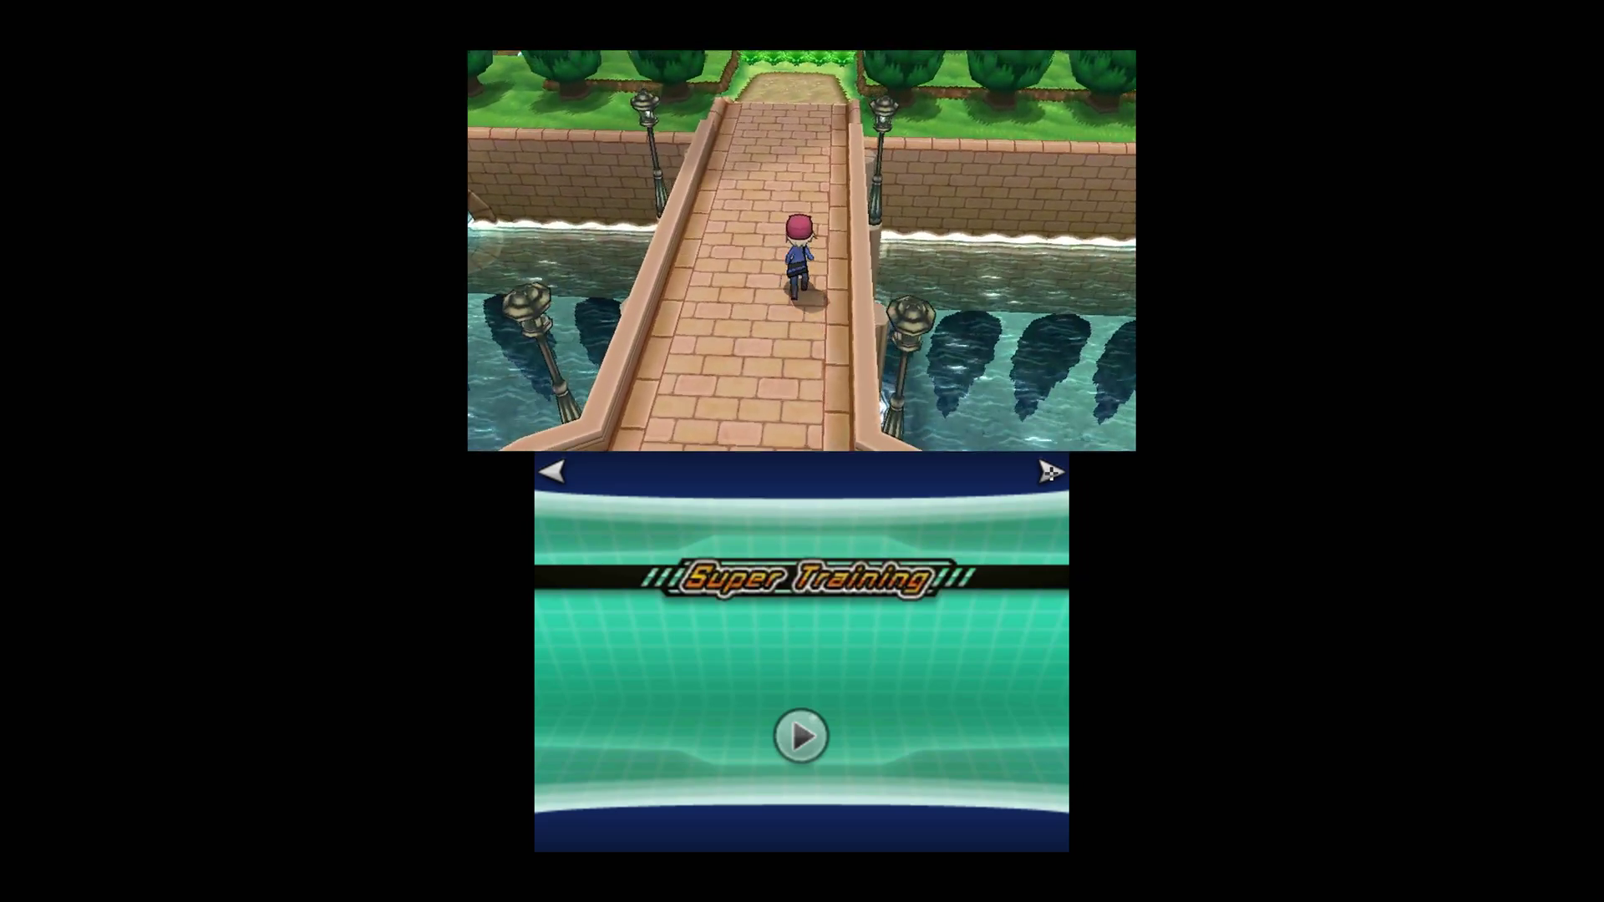
key(Up)
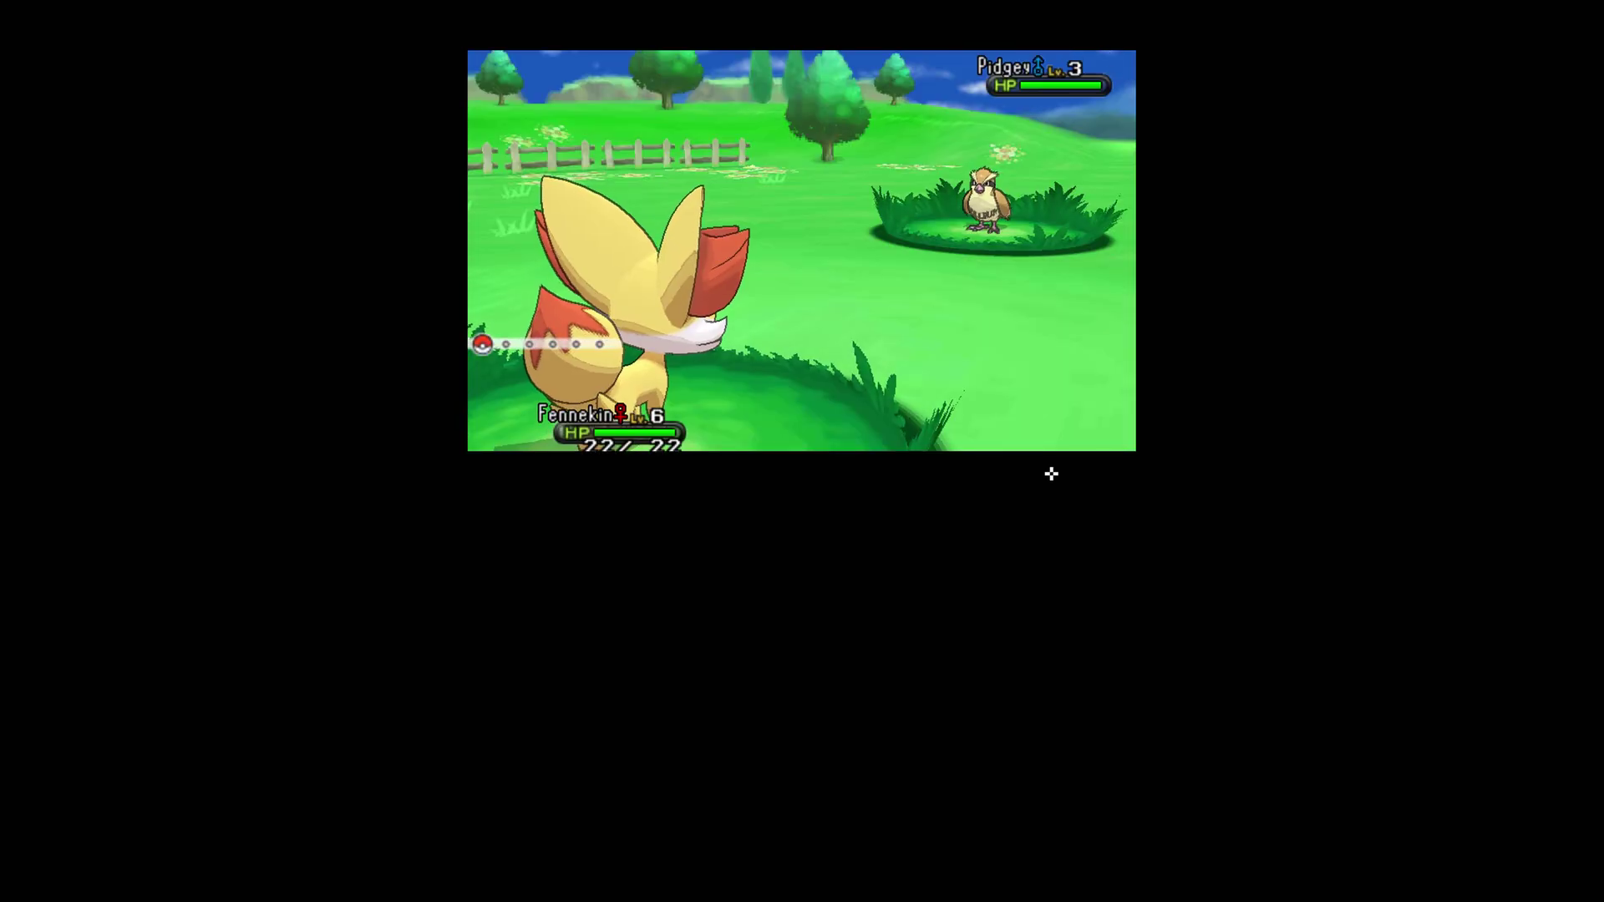
- Choose to fight the wild Pidgey and select a move for Fennekin
key(a)
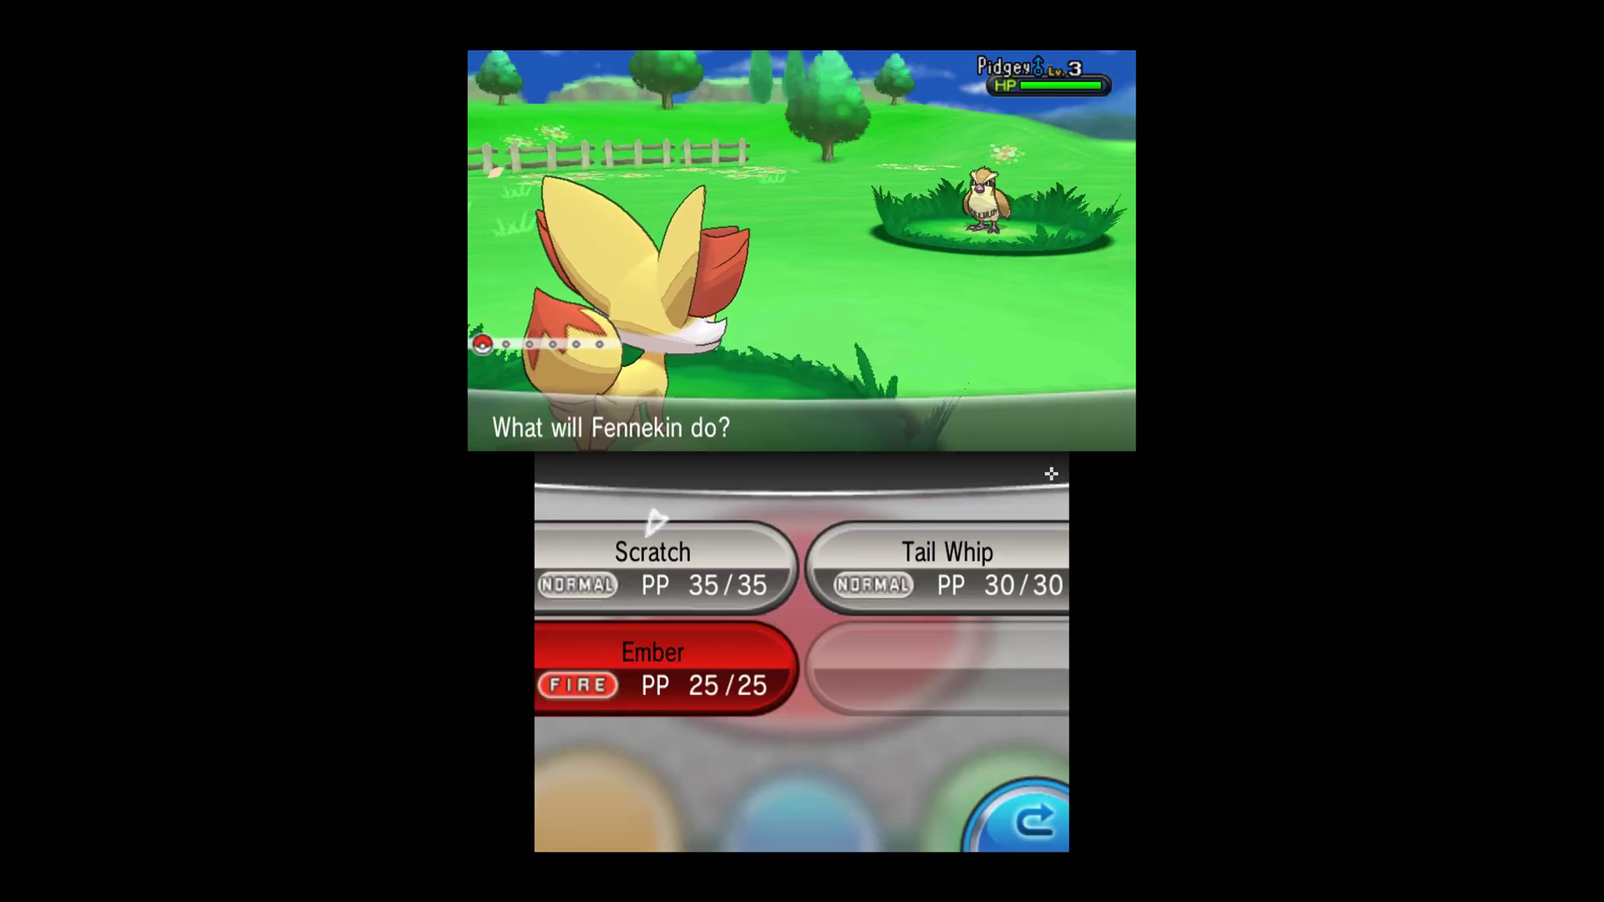
key(Down)
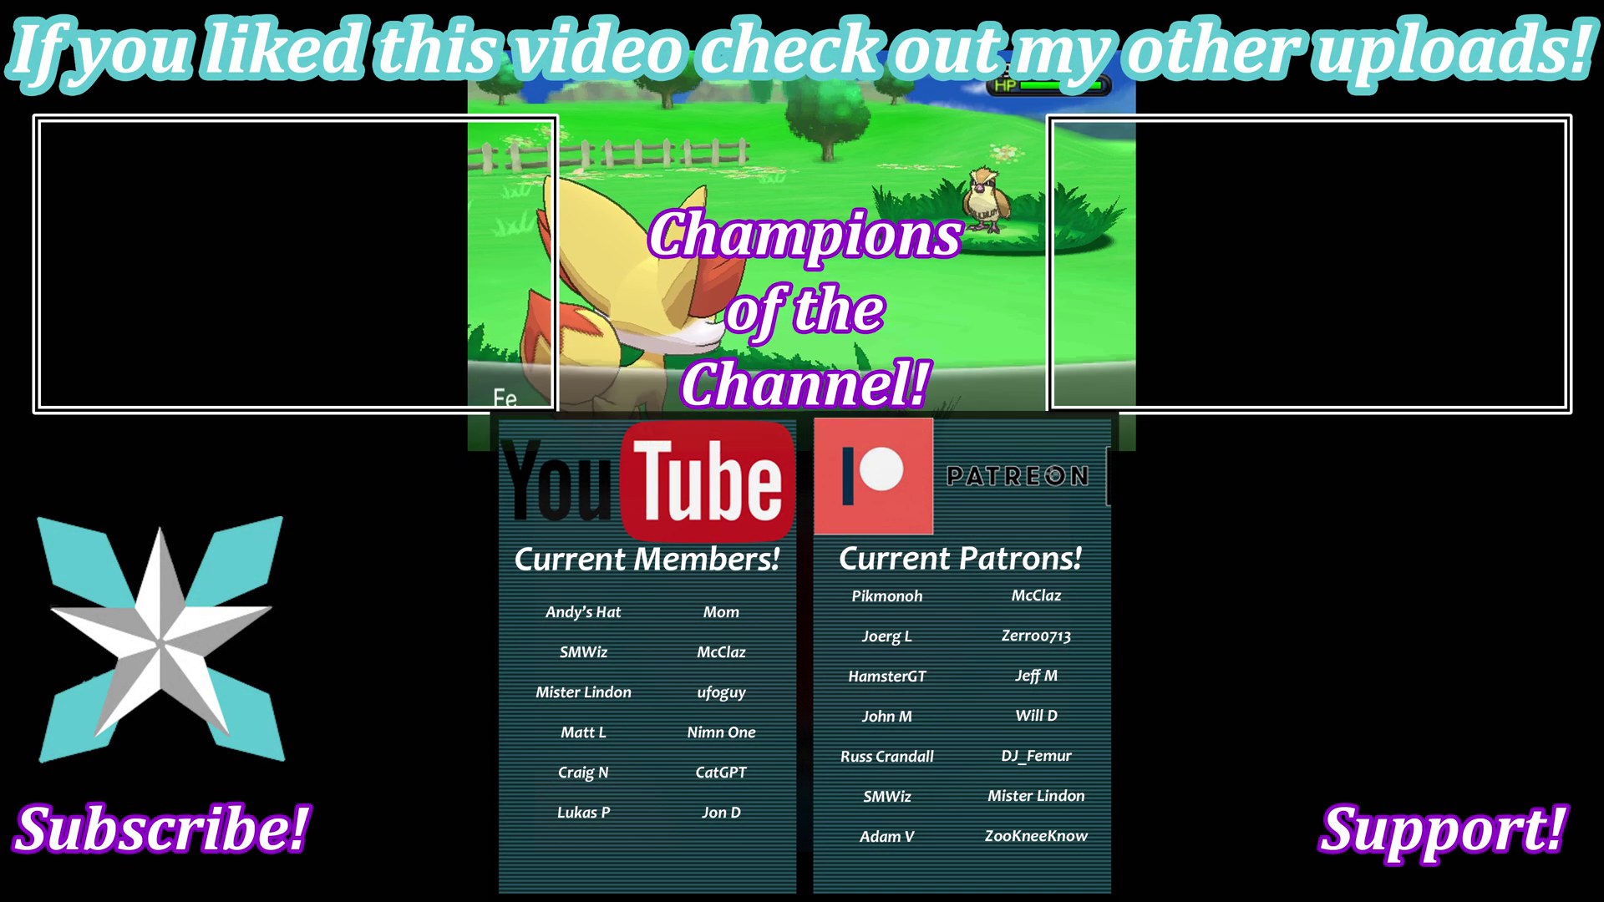